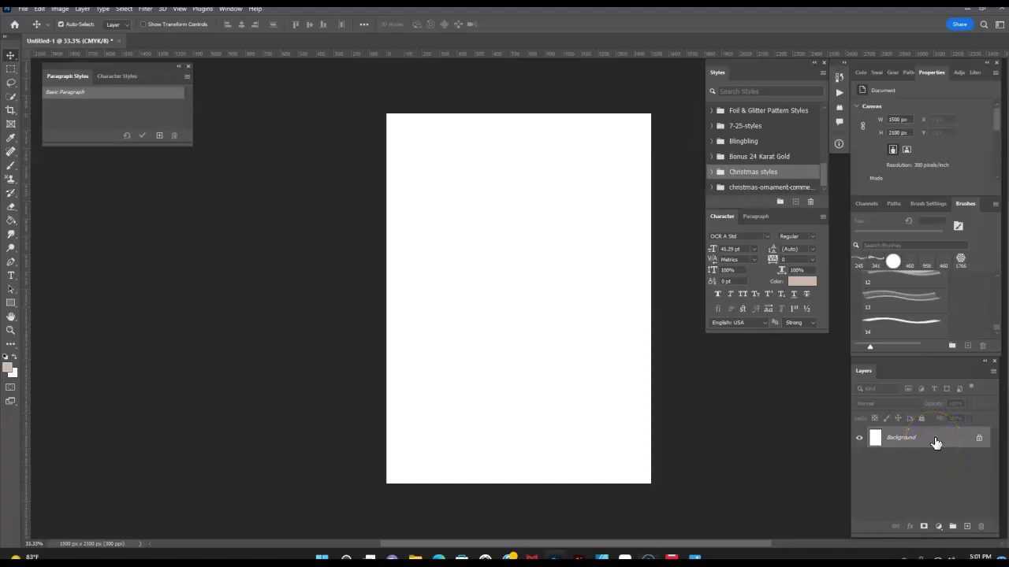
Step: Duplicate the Background layer and add an empty layer above the copy
{"action": "left_click_drag", "start_coordinate": [941, 443], "coordinate": [967, 526]}
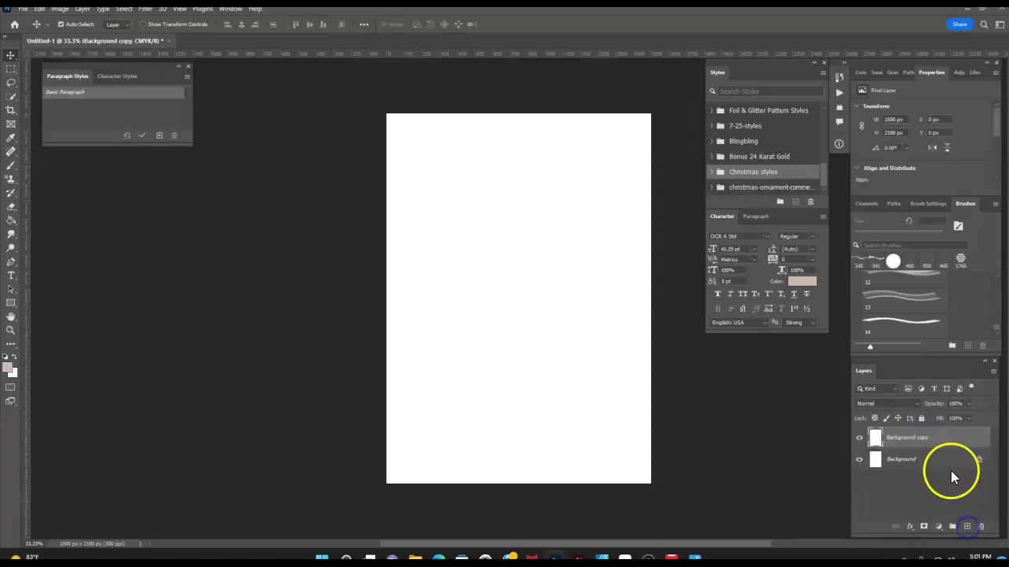
{"action": "left_click", "coordinate": [909, 445]}
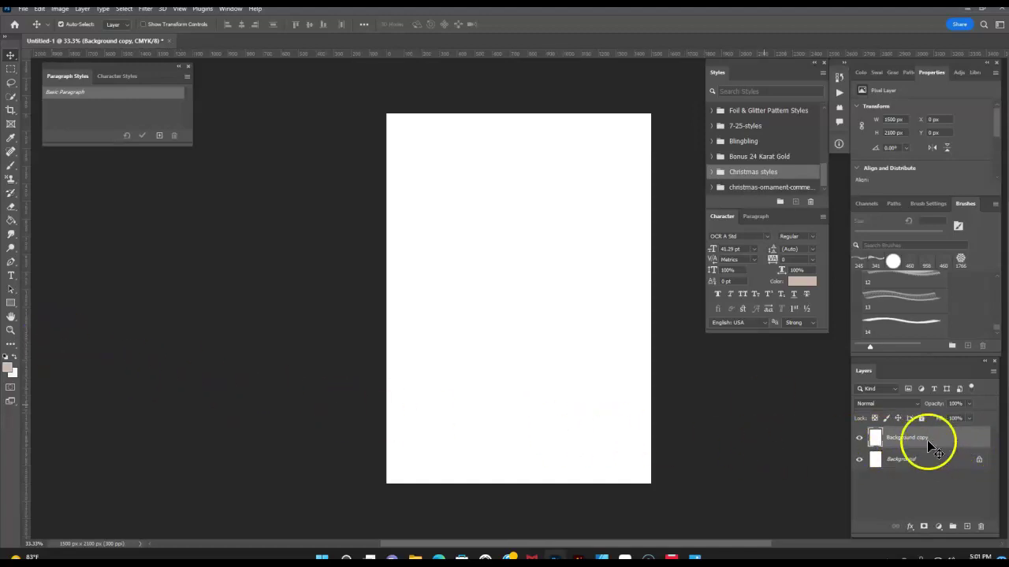
{"action": "left_click", "coordinate": [967, 527]}
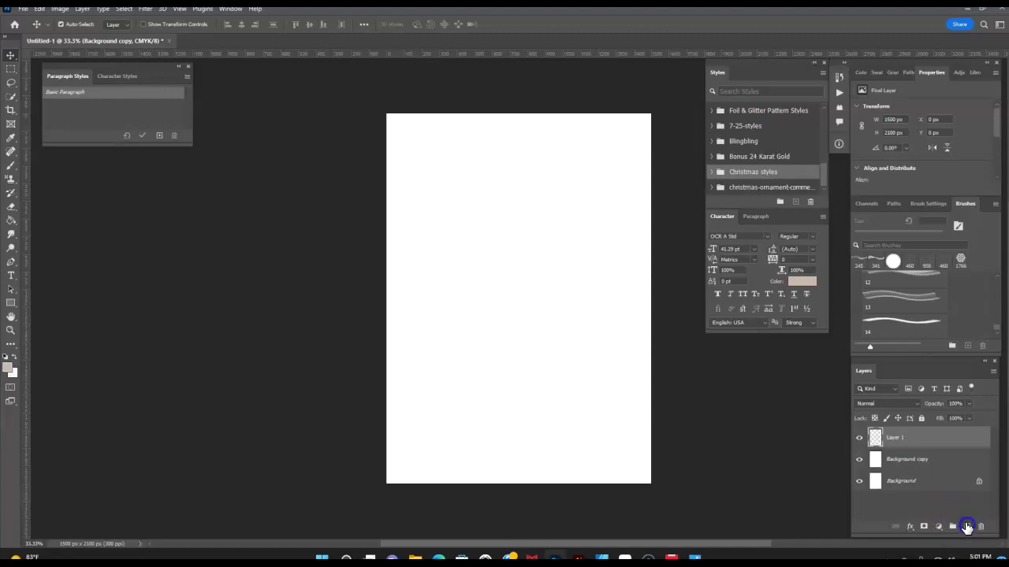
Step: Draw a circle about 1005 px in diameter with the Ellipse tool and centre it in the lower half of the page
{"action": "left_click", "coordinate": [16, 306]}
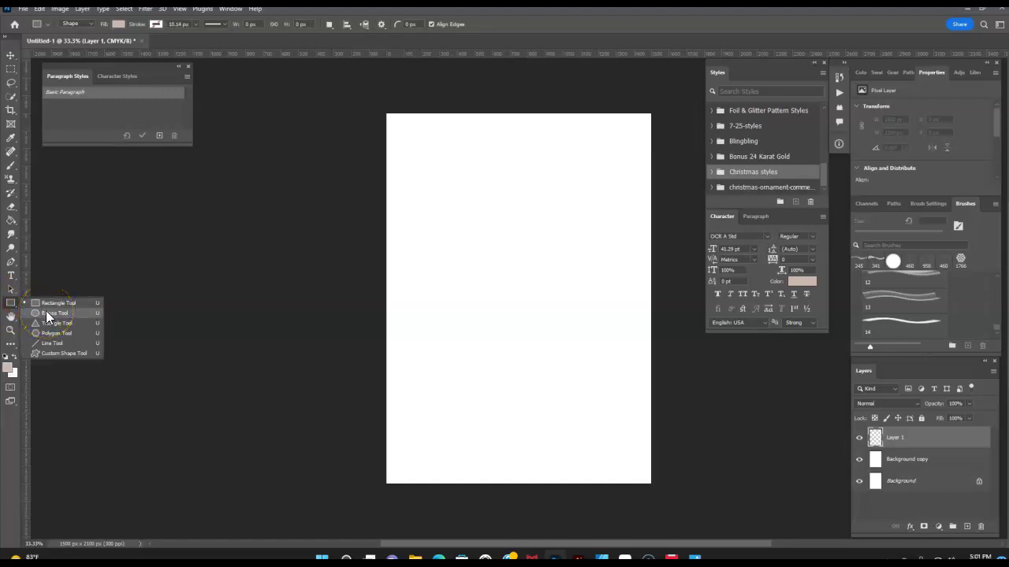
{"action": "left_click", "coordinate": [47, 313]}
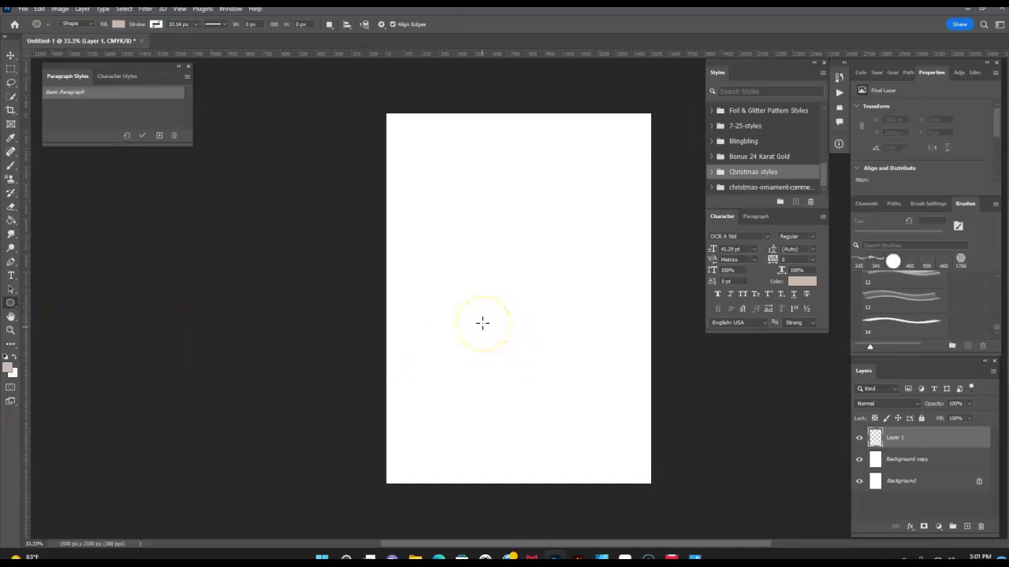
{"action": "left_click_drag", "start_coordinate": [455, 302], "coordinate": [636, 518]}
{"action": "left_click", "coordinate": [10, 54]}
{"action": "left_click_drag", "start_coordinate": [567, 388], "coordinate": [541, 368]}
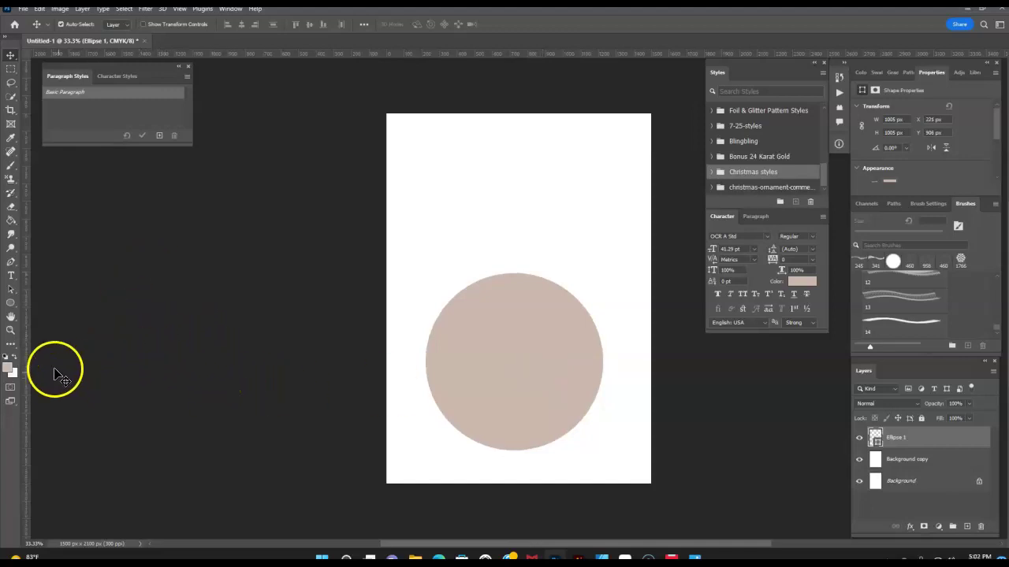
Step: Set the large circle's fill colour to white (ffffff)
{"action": "left_click", "coordinate": [10, 368]}
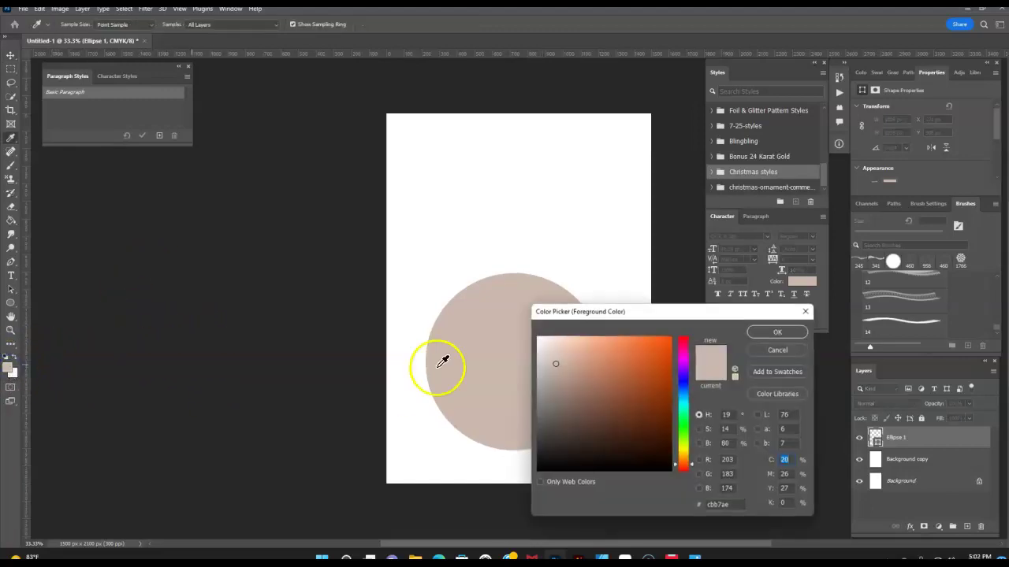
{"action": "left_click", "coordinate": [778, 350]}
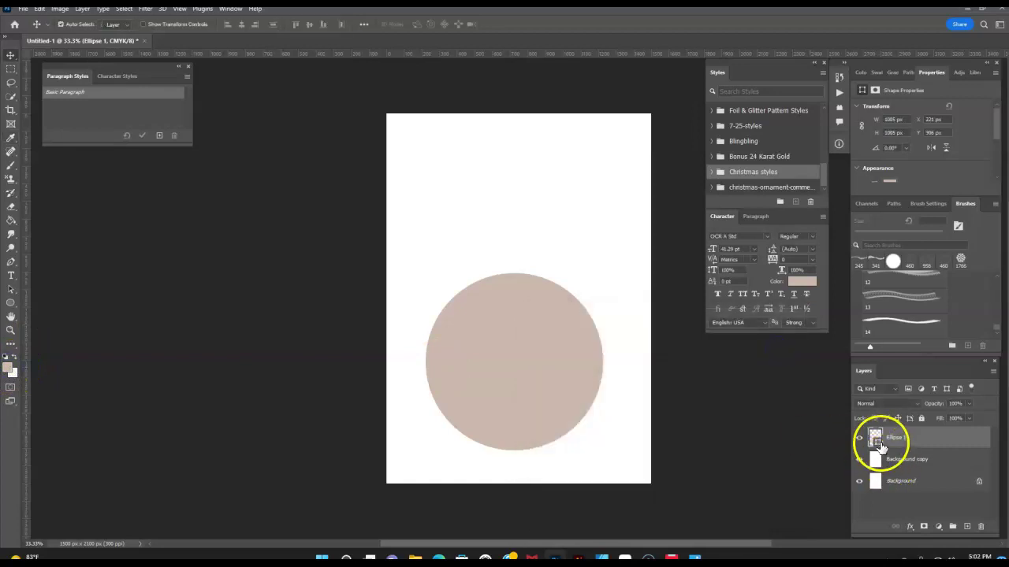
{"action": "double_click", "coordinate": [875, 438]}
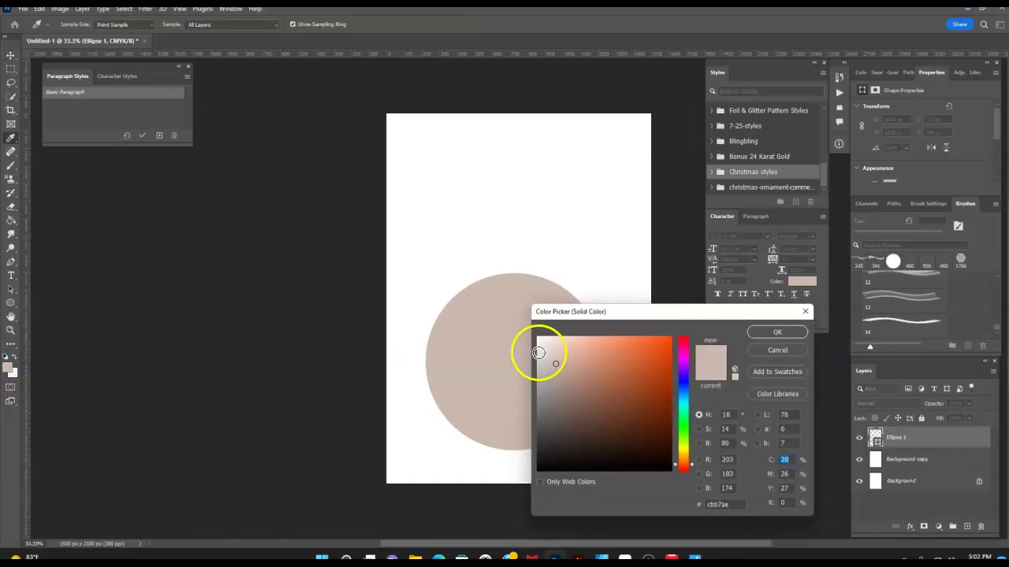
{"action": "left_click", "coordinate": [538, 352]}
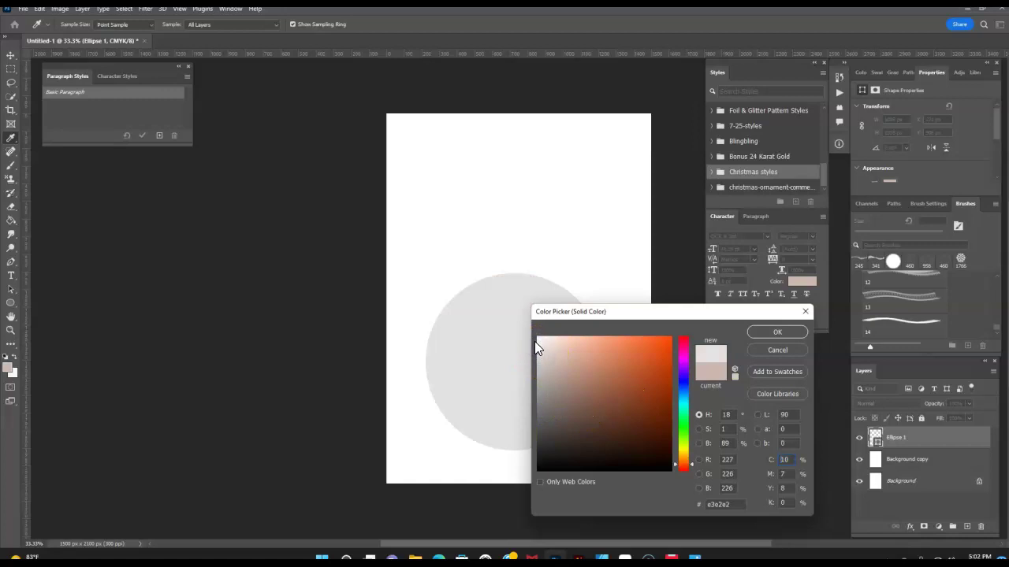
{"action": "left_click", "coordinate": [536, 337]}
{"action": "double_click", "coordinate": [730, 505]}
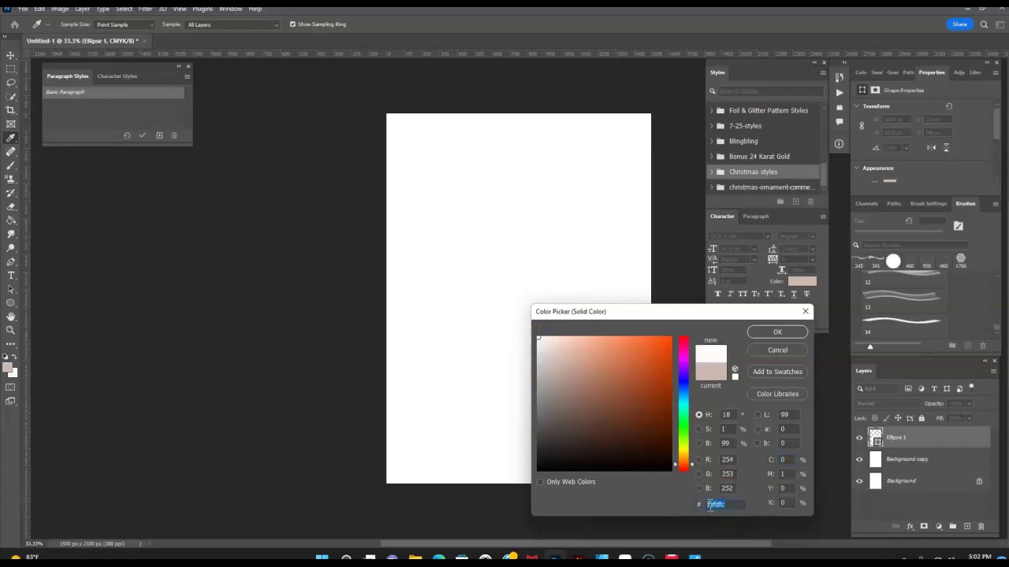
{"action": "type", "text": "ffffff"}
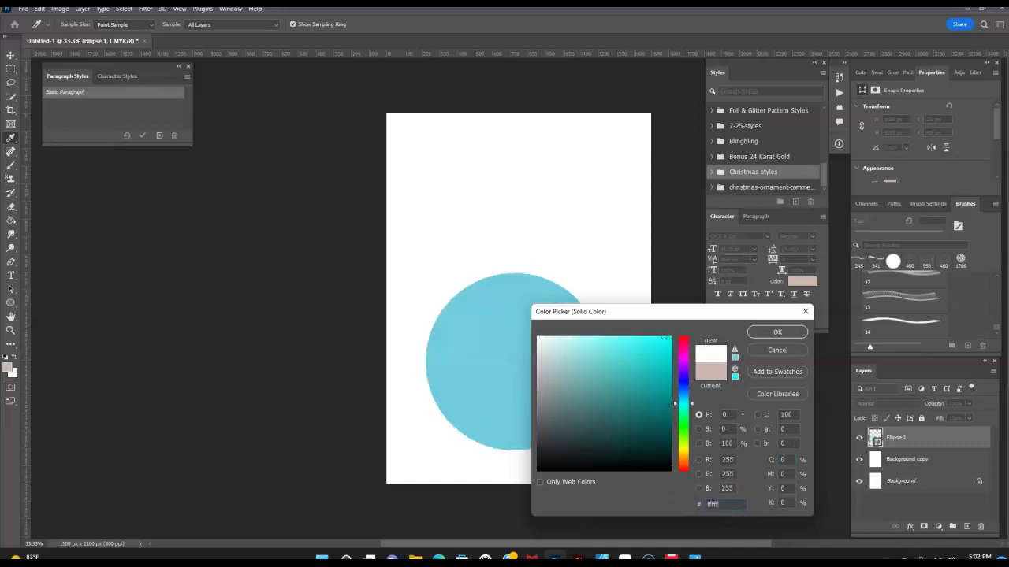
{"action": "left_click", "coordinate": [726, 490]}
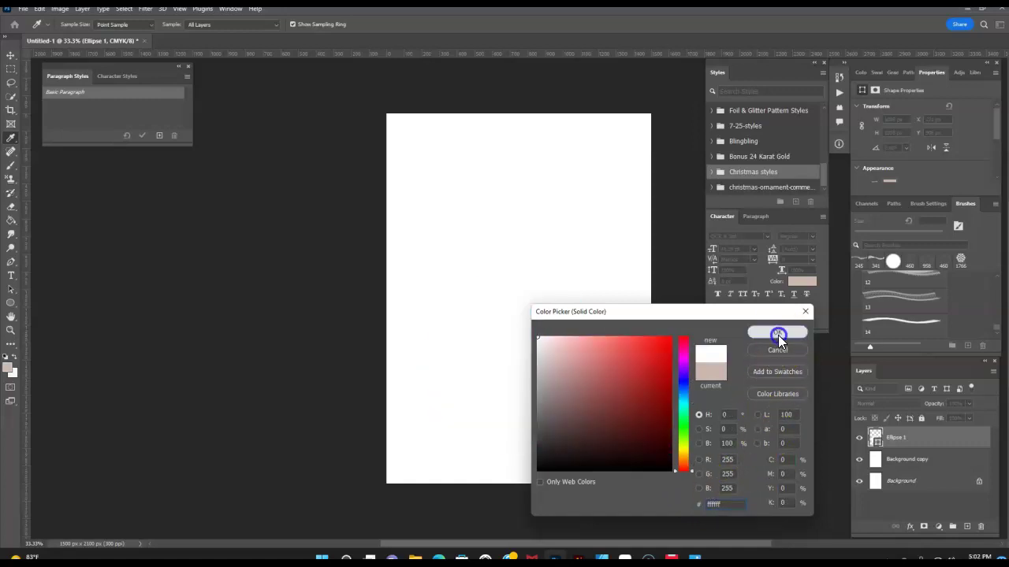
{"action": "left_click", "coordinate": [778, 334]}
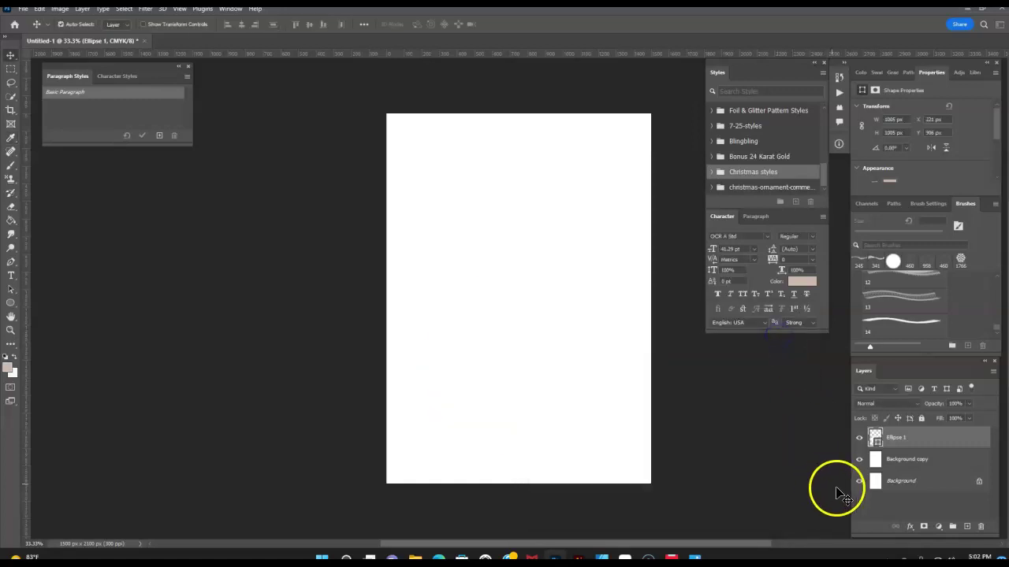
Step: Add a drop shadow effect to the large white circle, keeping the offered shadow settings
{"action": "left_click", "coordinate": [906, 526]}
{"action": "left_click", "coordinate": [926, 523]}
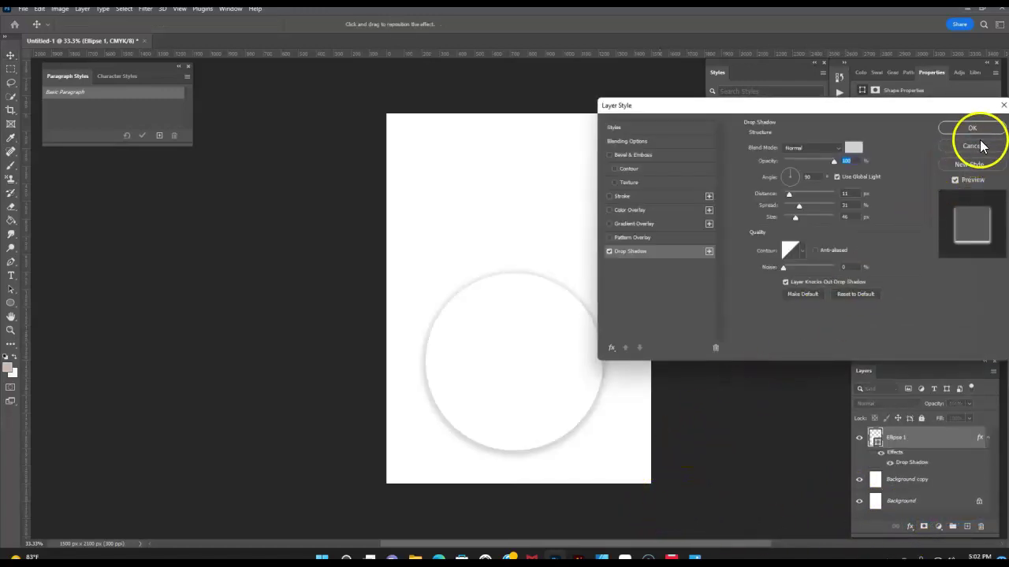
{"action": "left_click", "coordinate": [982, 131]}
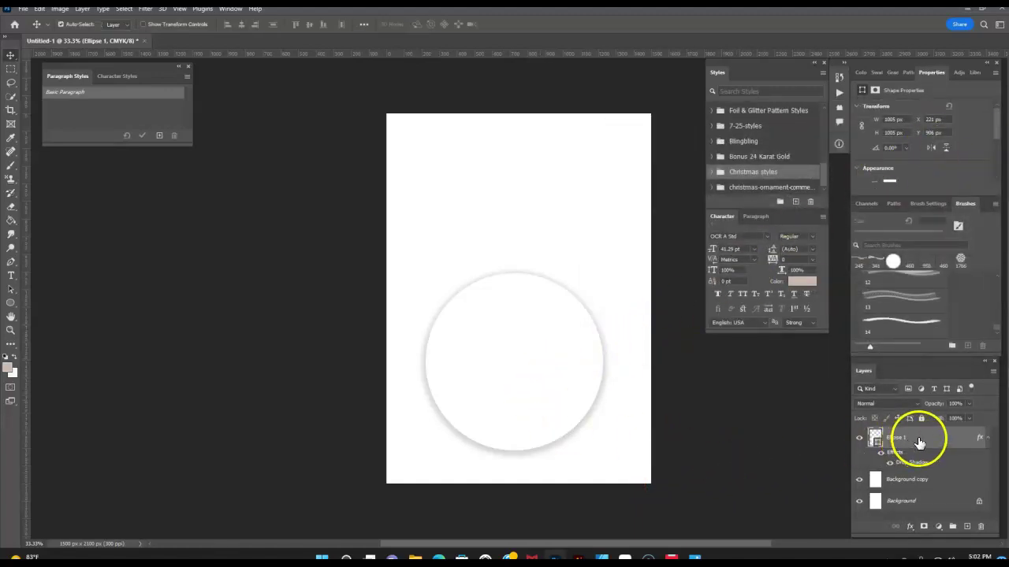
Step: Draw a small upright rectangle about 80 by 153 px on a new layer and place it above the circle's left half
{"action": "left_click", "coordinate": [967, 526]}
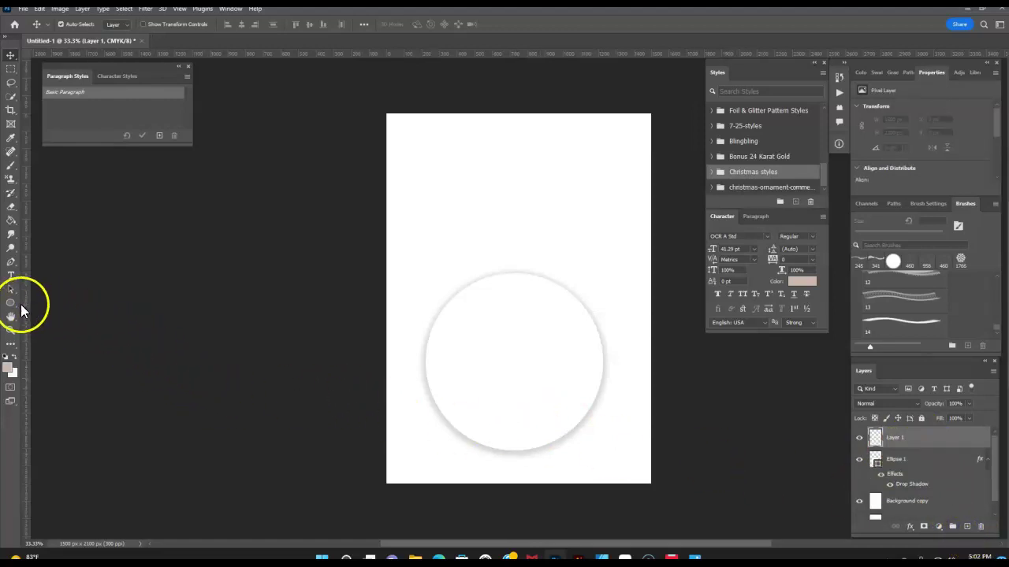
{"action": "left_click", "coordinate": [17, 308]}
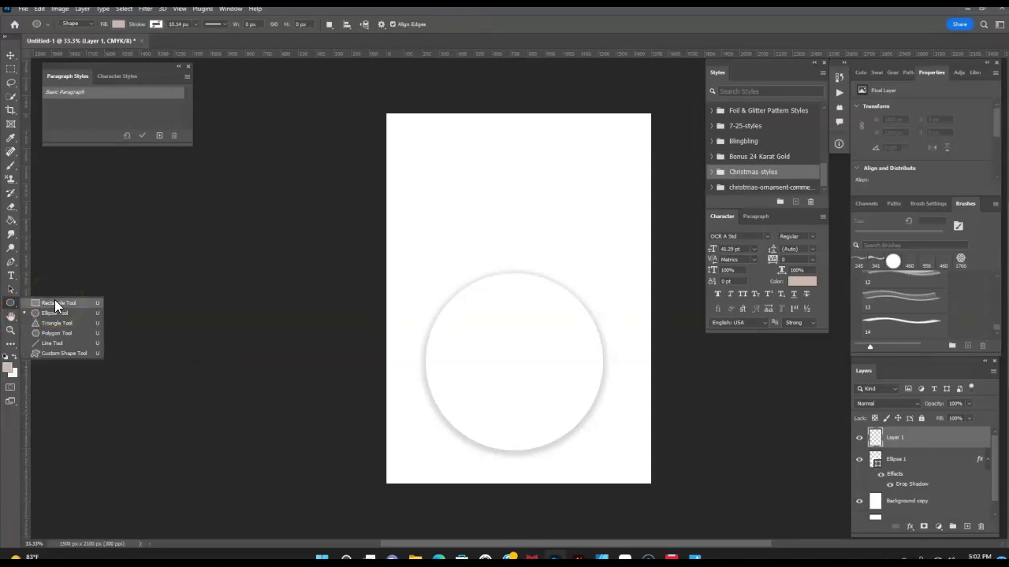
{"action": "left_click", "coordinate": [54, 303]}
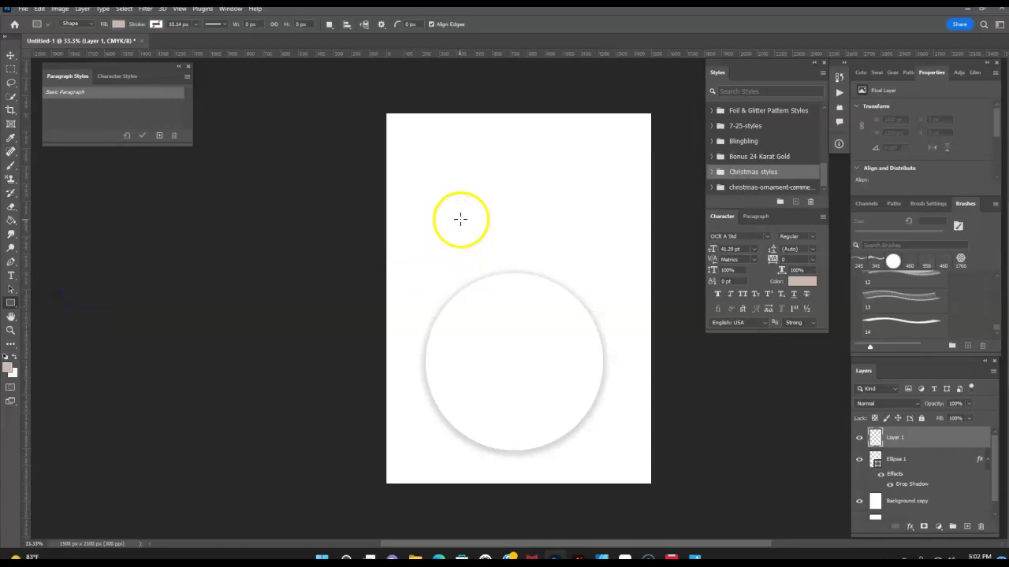
{"action": "left_click_drag", "start_coordinate": [452, 203], "coordinate": [467, 228]}
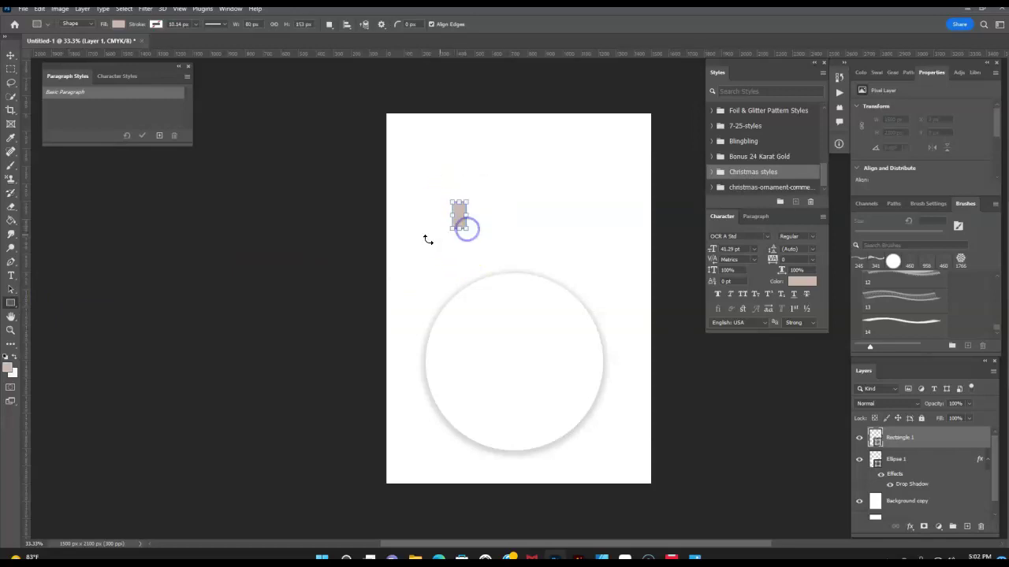
{"action": "left_click", "coordinate": [9, 57]}
{"action": "left_click_drag", "start_coordinate": [465, 218], "coordinate": [466, 214]}
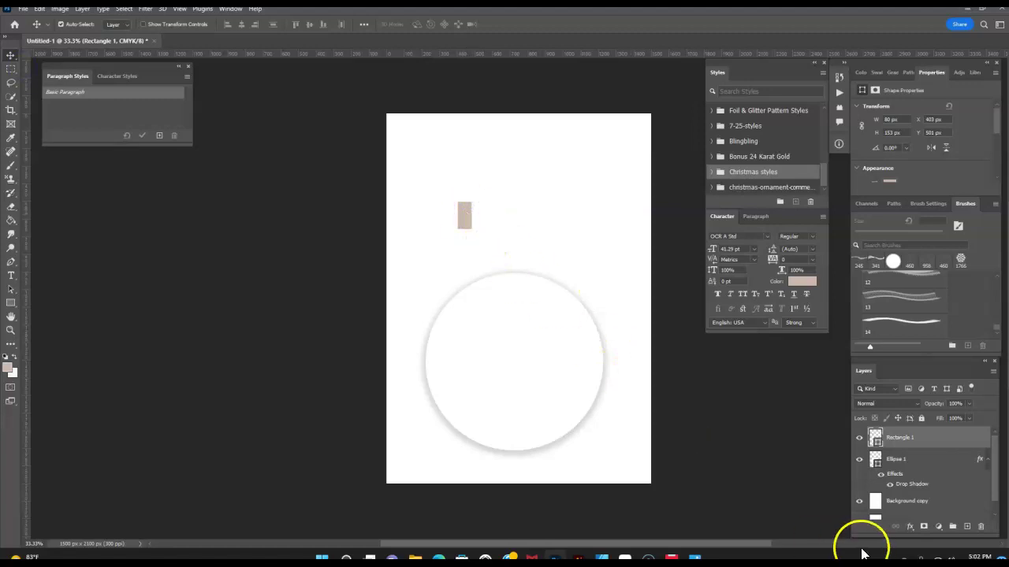
Step: Set the small rectangle's fill colour to near-black (010101)
{"action": "left_click", "coordinate": [469, 213]}
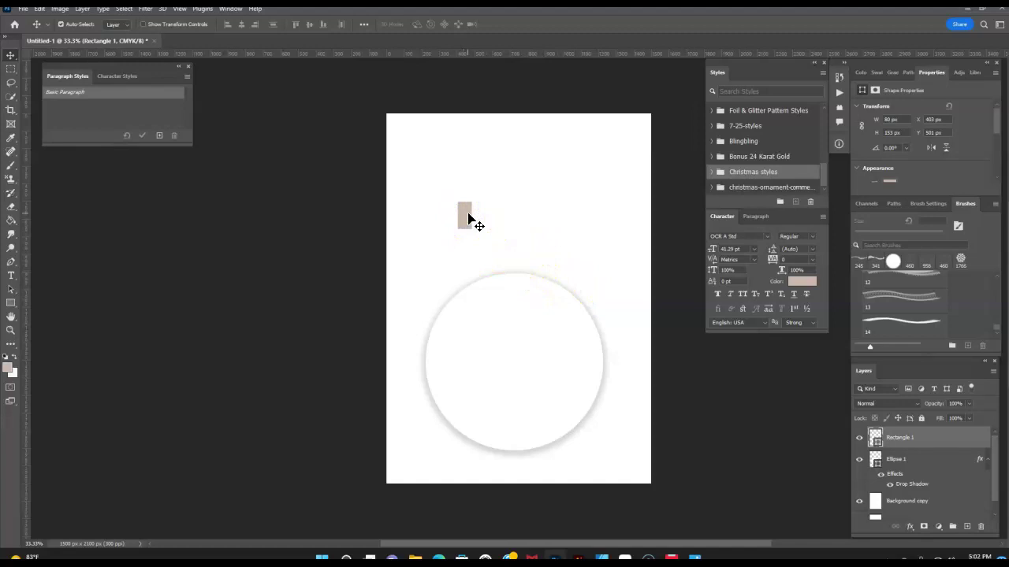
{"action": "left_click", "coordinate": [878, 443]}
{"action": "double_click", "coordinate": [877, 443]}
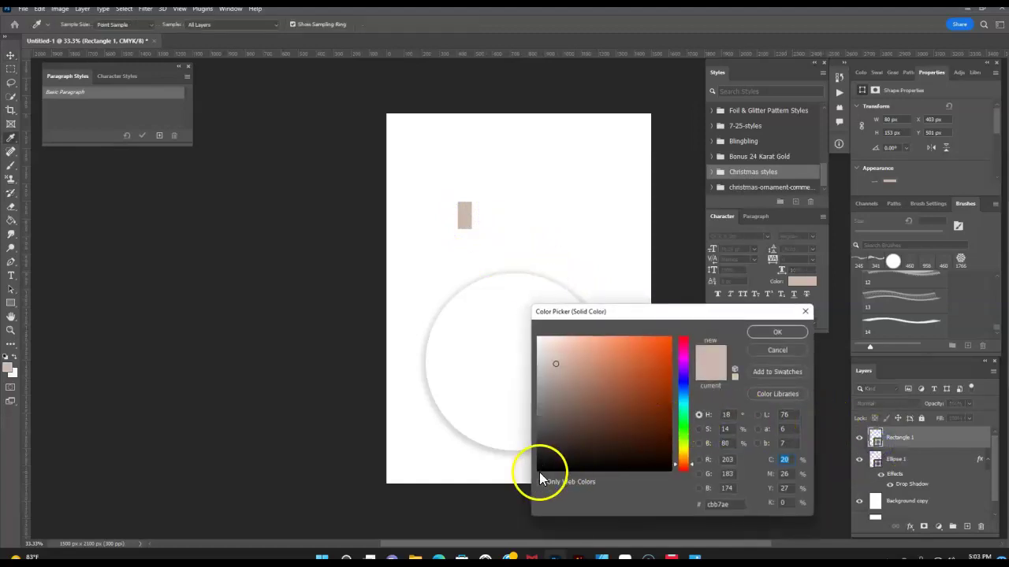
{"action": "left_click", "coordinate": [538, 472]}
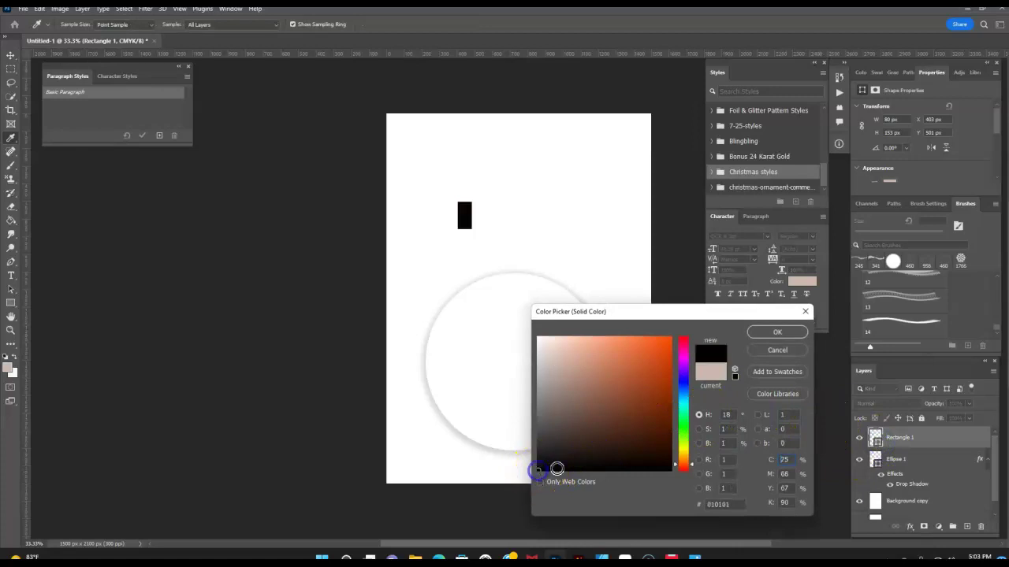
{"action": "left_click", "coordinate": [779, 332]}
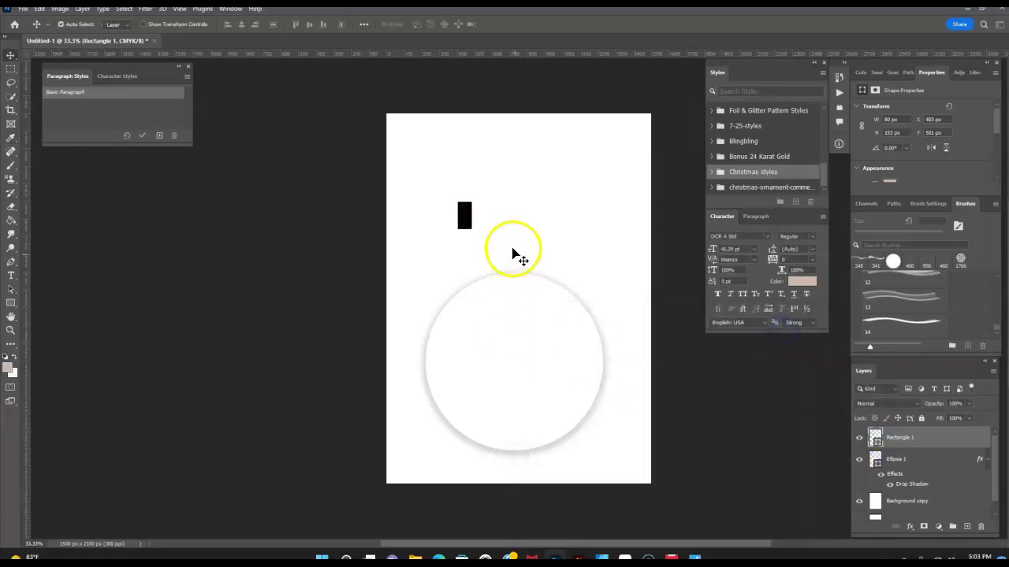
Step: Draw a circle about 87 px in diameter on a new layer and place it over the black rectangle's lower end
{"action": "left_click", "coordinate": [467, 213]}
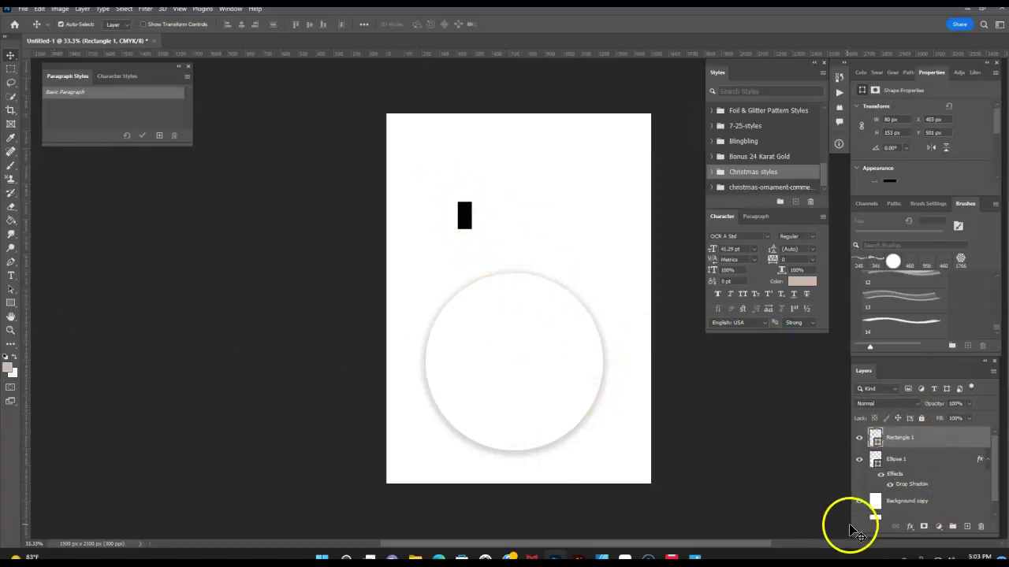
{"action": "left_click", "coordinate": [967, 527]}
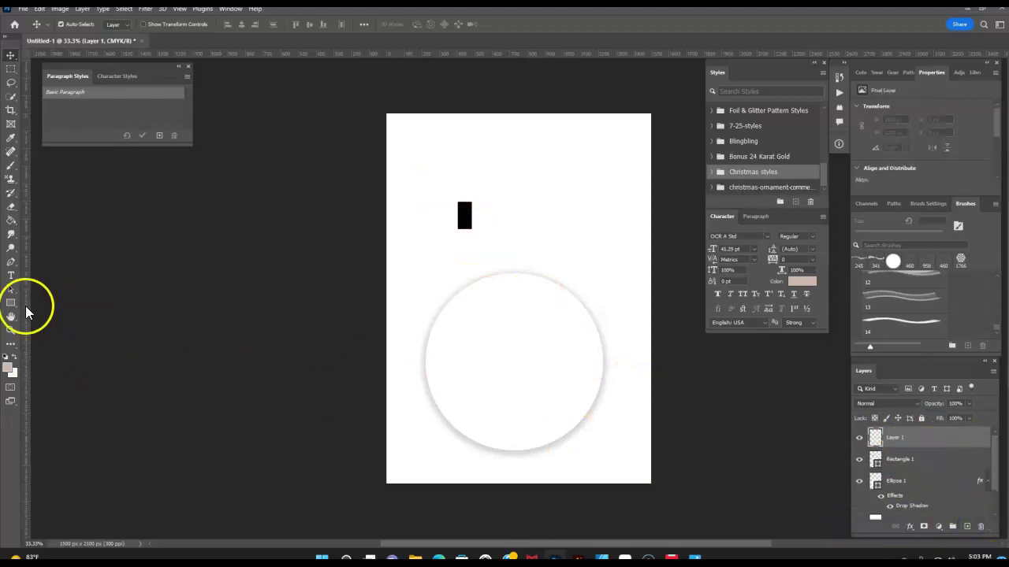
{"action": "left_click", "coordinate": [11, 303]}
{"action": "right_click", "coordinate": [11, 303]}
{"action": "left_click", "coordinate": [49, 313]}
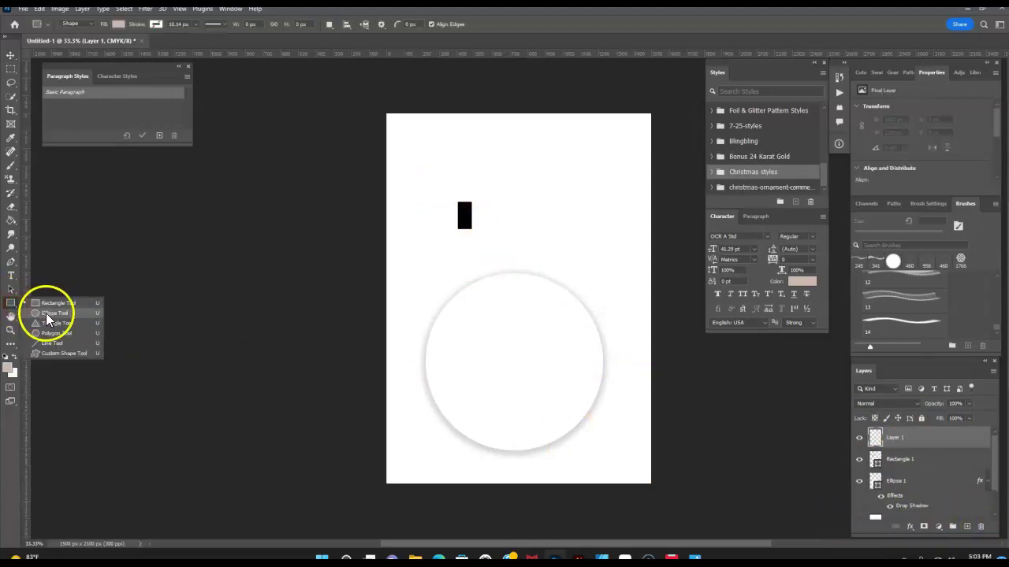
{"action": "mouse_move", "coordinate": [459, 241]}
{"action": "left_mouse_down"}
{"action": "mouse_move", "coordinate": [460, 226]}
{"action": "mouse_move", "coordinate": [475, 244]}
{"action": "mouse_move", "coordinate": [458, 226]}
{"action": "left_mouse_up"}
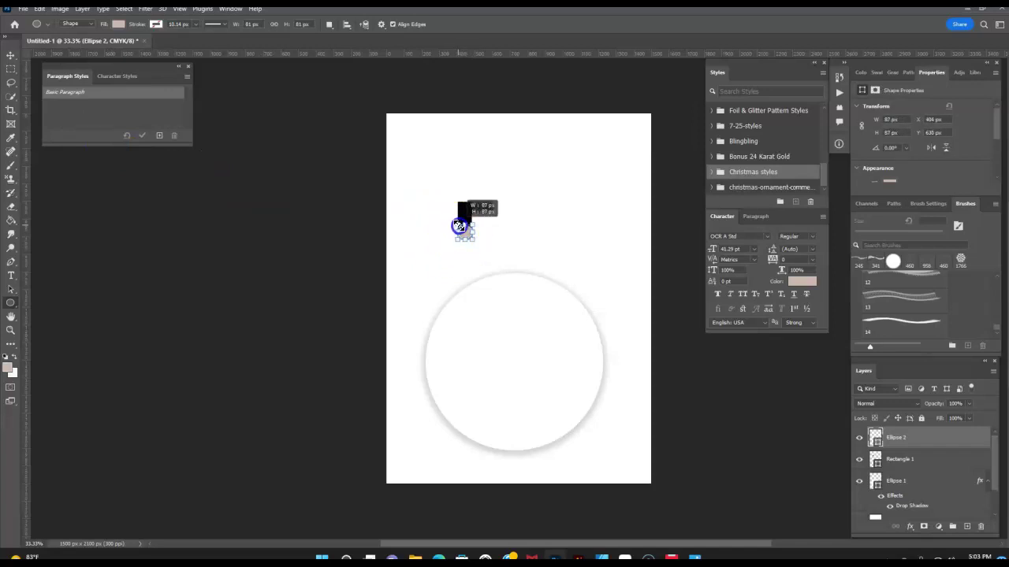
{"action": "left_click", "coordinate": [11, 55]}
{"action": "left_click_drag", "start_coordinate": [465, 230], "coordinate": [465, 231]}
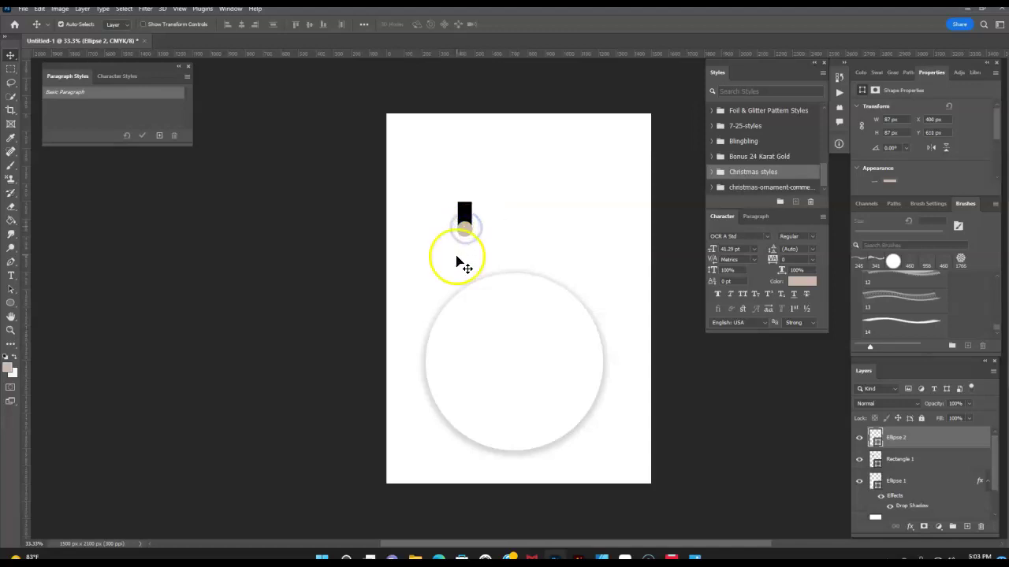
{"action": "left_click_drag", "start_coordinate": [466, 226], "coordinate": [467, 227]}
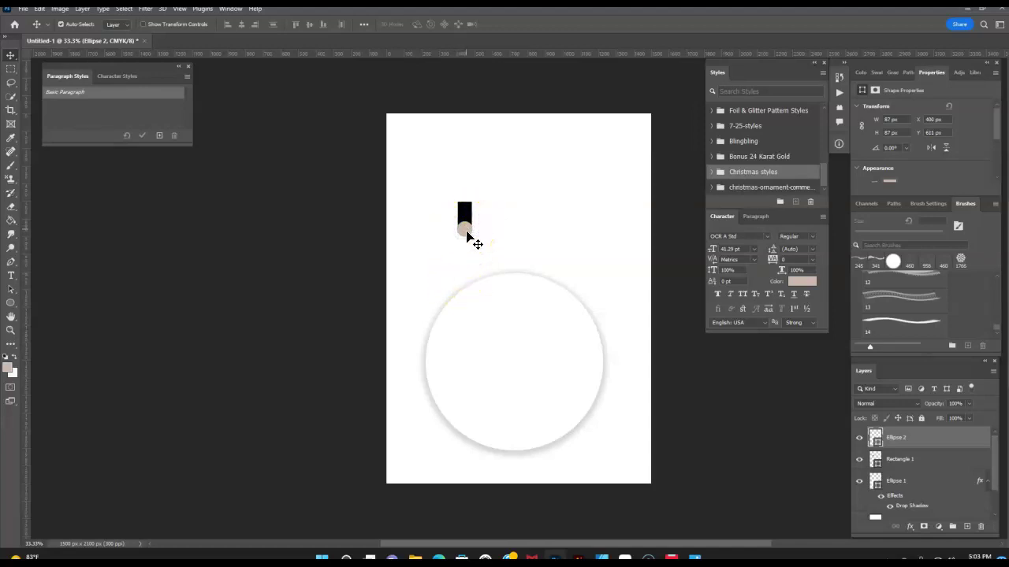
Step: Try to resize the small circle to about 84 by 93 px with Free Transform, and undo the change
{"action": "left_click", "coordinate": [39, 9]}
{"action": "left_click", "coordinate": [70, 239]}
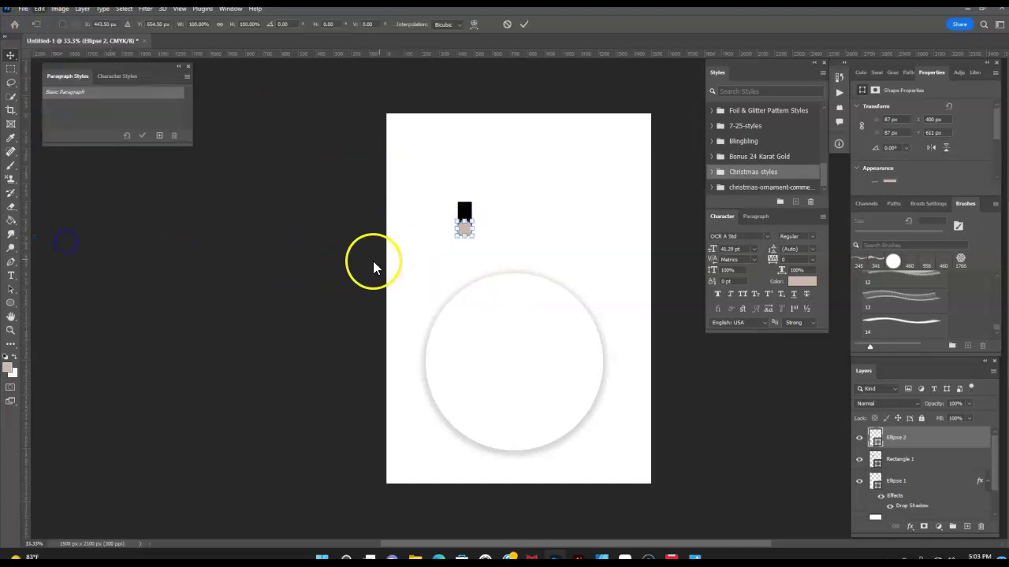
{"action": "left_click_drag", "start_coordinate": [457, 211], "coordinate": [455, 221]}
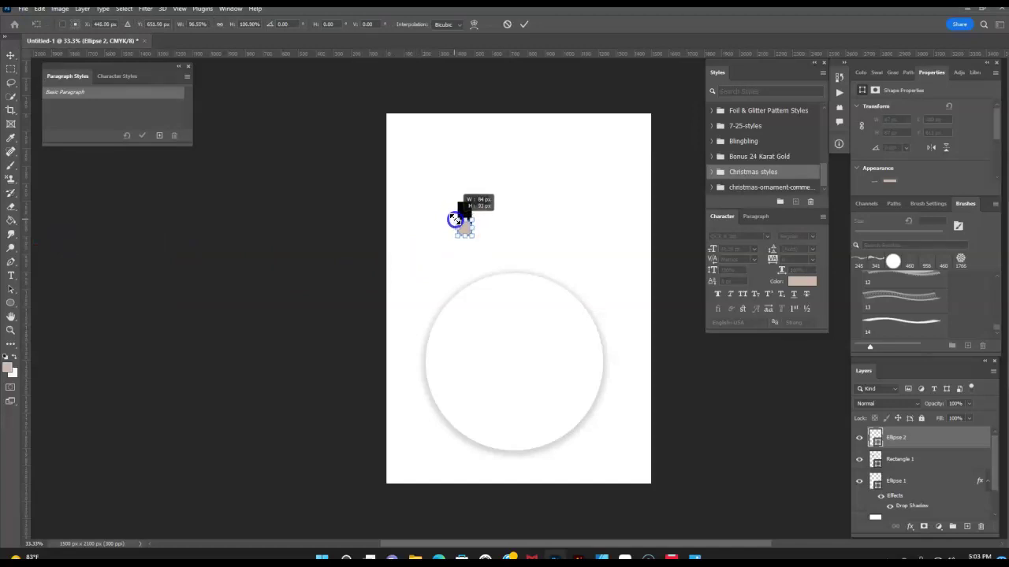
{"action": "left_click_drag", "start_coordinate": [455, 219], "coordinate": [450, 218]}
{"action": "left_click", "coordinate": [524, 24]}
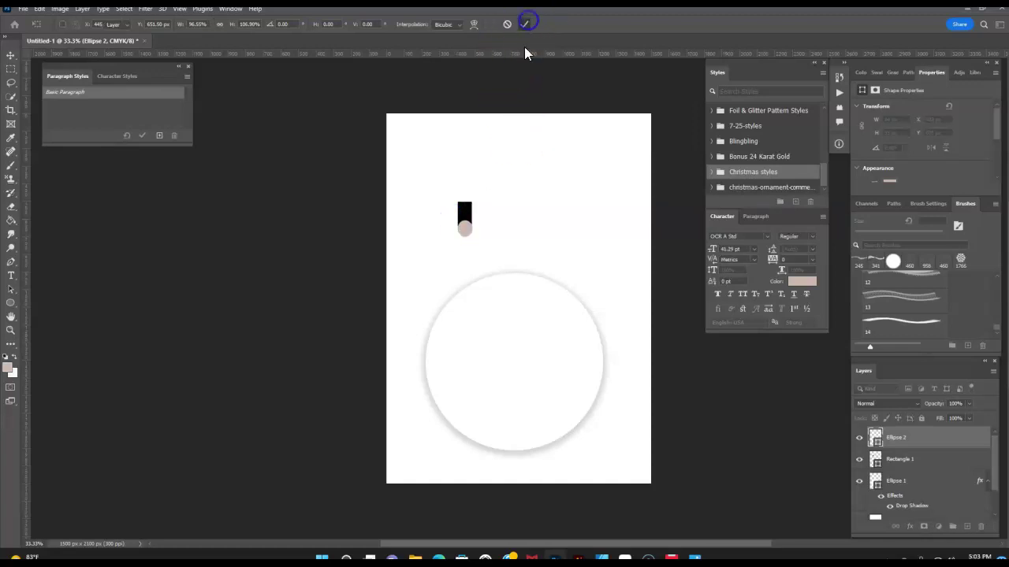
{"action": "left_click", "coordinate": [38, 8]}
{"action": "left_click", "coordinate": [47, 19]}
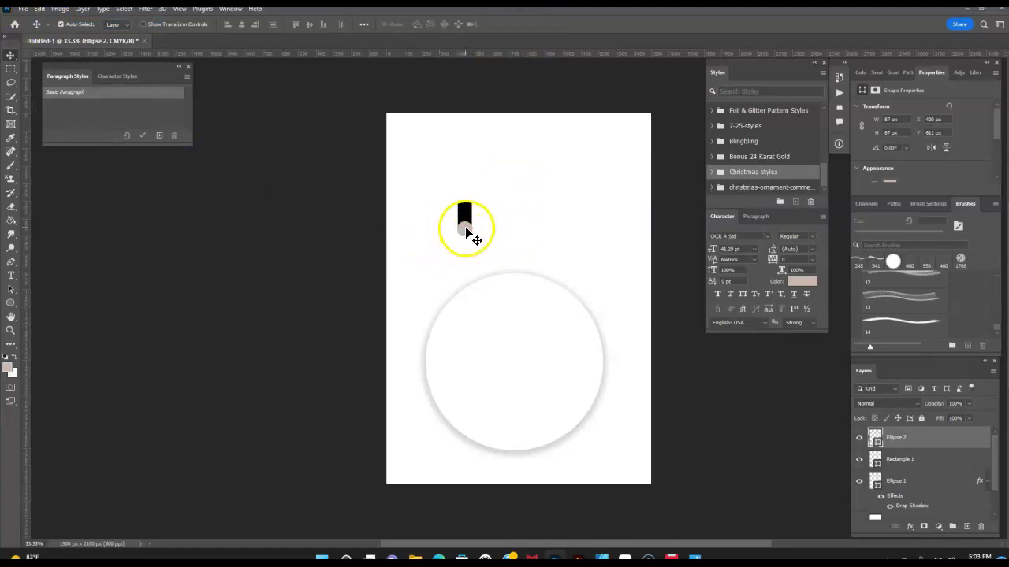
Step: Scale the small beige circle down to about 79.5 px in diameter with Free Transform
{"action": "left_click_drag", "start_coordinate": [464, 229], "coordinate": [463, 231]}
{"action": "left_click_drag", "start_coordinate": [466, 232], "coordinate": [465, 235]}
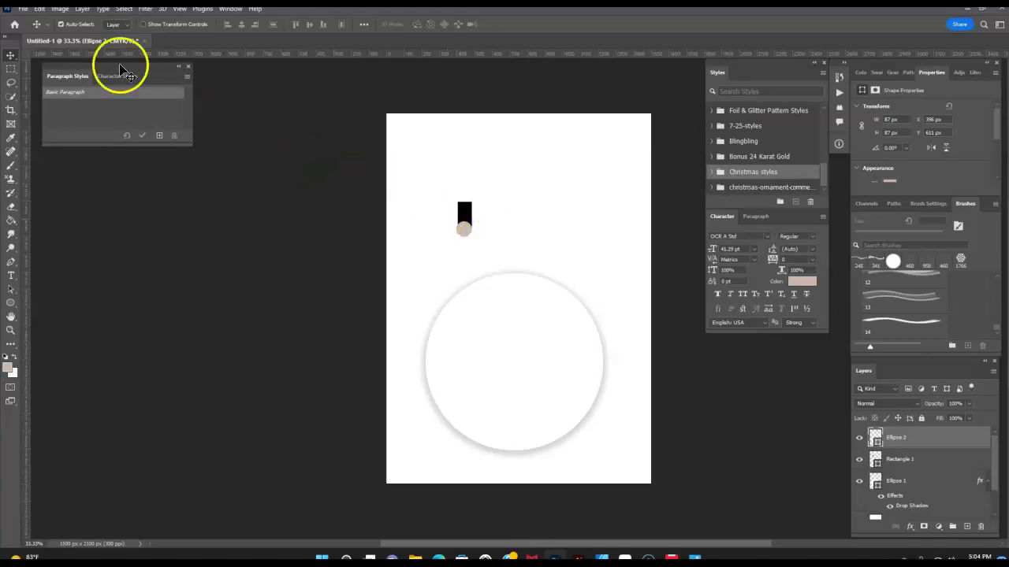
{"action": "left_click", "coordinate": [39, 8]}
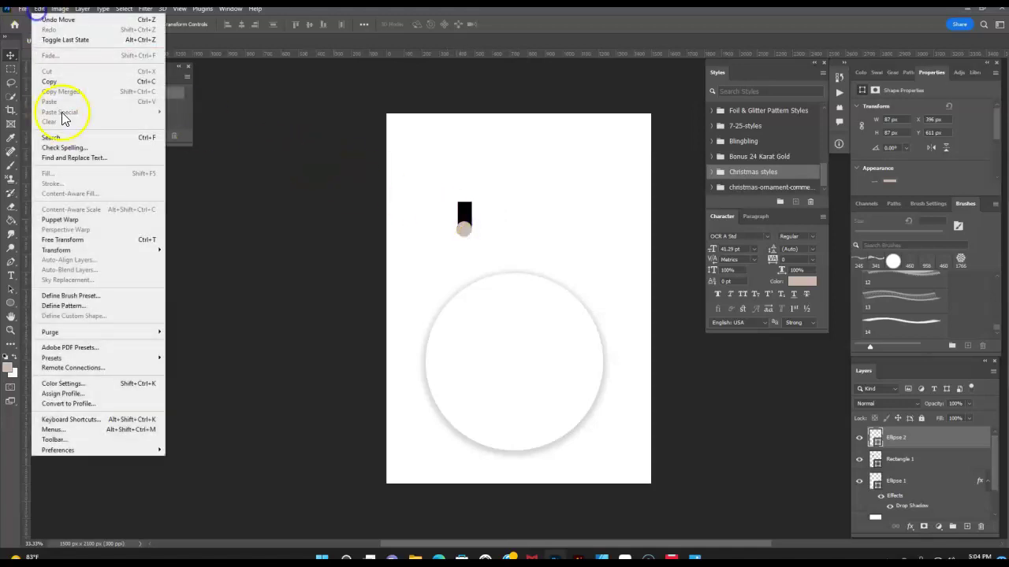
{"action": "left_click", "coordinate": [63, 240]}
{"action": "left_click_drag", "start_coordinate": [451, 239], "coordinate": [456, 236]}
{"action": "left_click", "coordinate": [526, 24]}
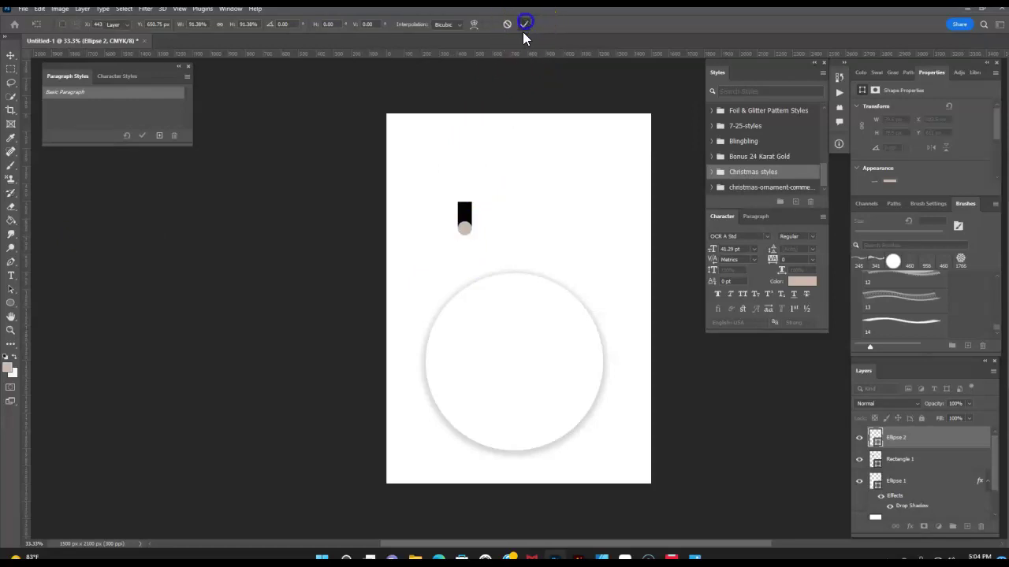
Step: Move the resized small circle so it lines up with the sides of the black rectangle at its lower end
{"action": "left_click", "coordinate": [464, 233]}
{"action": "left_click_drag", "start_coordinate": [464, 229], "coordinate": [463, 230]}
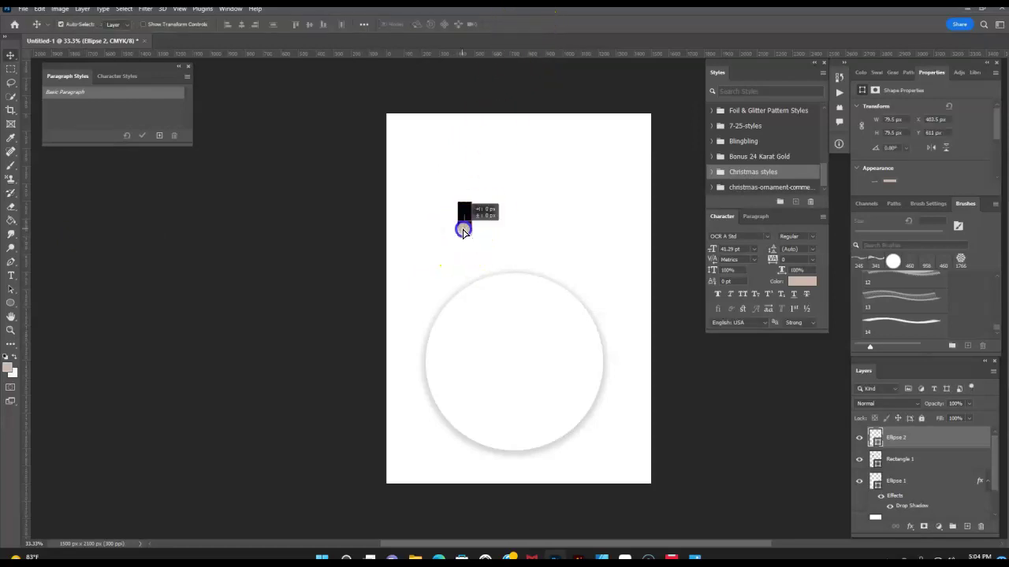
{"action": "left_click_drag", "start_coordinate": [465, 234], "coordinate": [465, 232]}
{"action": "mouse_move", "coordinate": [465, 232]}
{"action": "left_mouse_down"}
{"action": "mouse_move", "coordinate": [455, 198]}
{"action": "mouse_move", "coordinate": [471, 235]}
{"action": "left_mouse_up"}
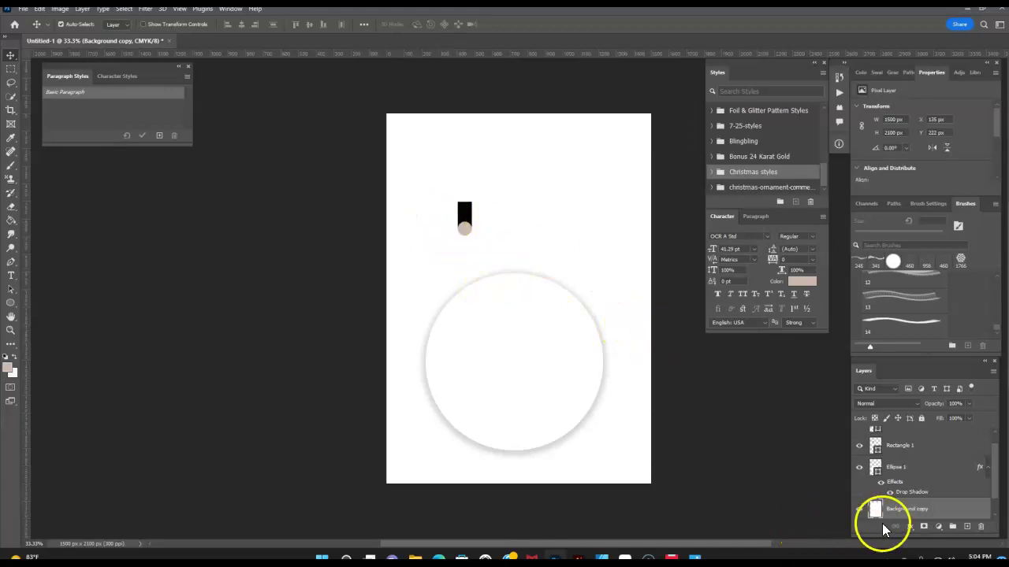
Step: Hide the Background copy layer
{"action": "left_click", "coordinate": [581, 226]}
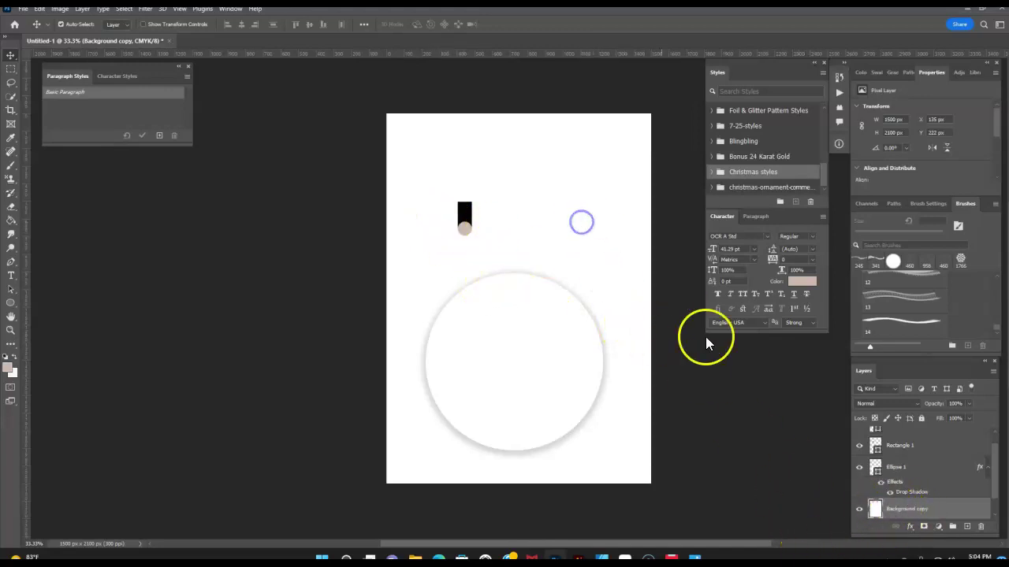
{"action": "left_click", "coordinate": [859, 509]}
{"action": "left_click", "coordinate": [996, 471]}
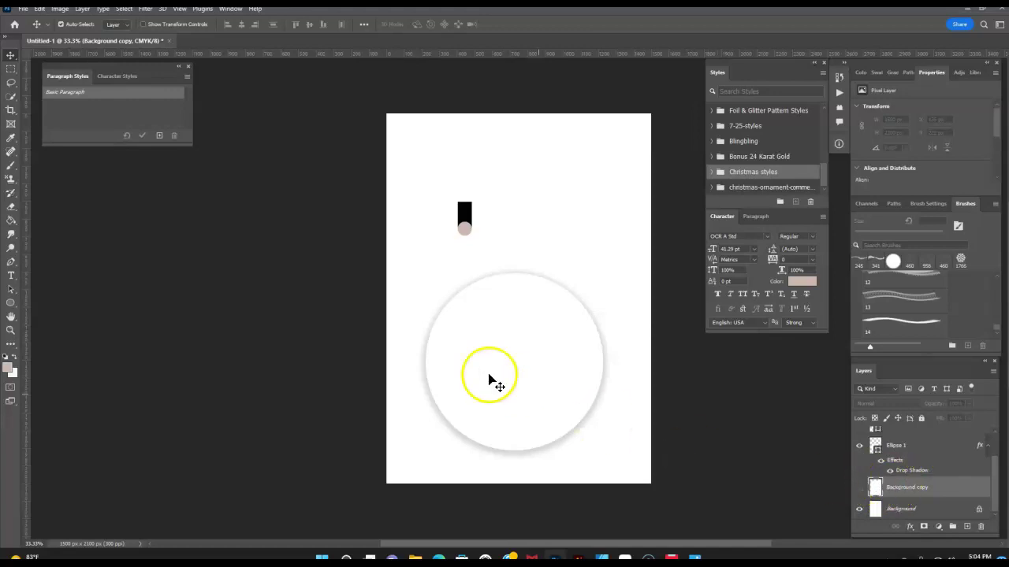
Step: Merge the small circle and the black rectangle into one shape with Merge Shapes
{"action": "left_click_drag", "start_coordinate": [426, 196], "coordinate": [501, 241]}
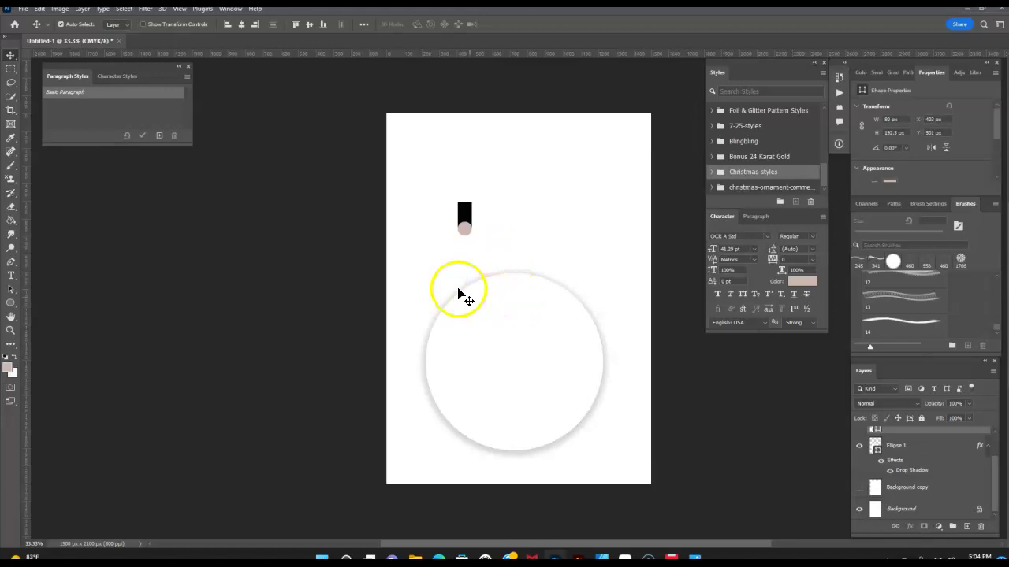
{"action": "left_click_drag", "start_coordinate": [995, 473], "coordinate": [995, 452]}
{"action": "right_click", "coordinate": [921, 460]}
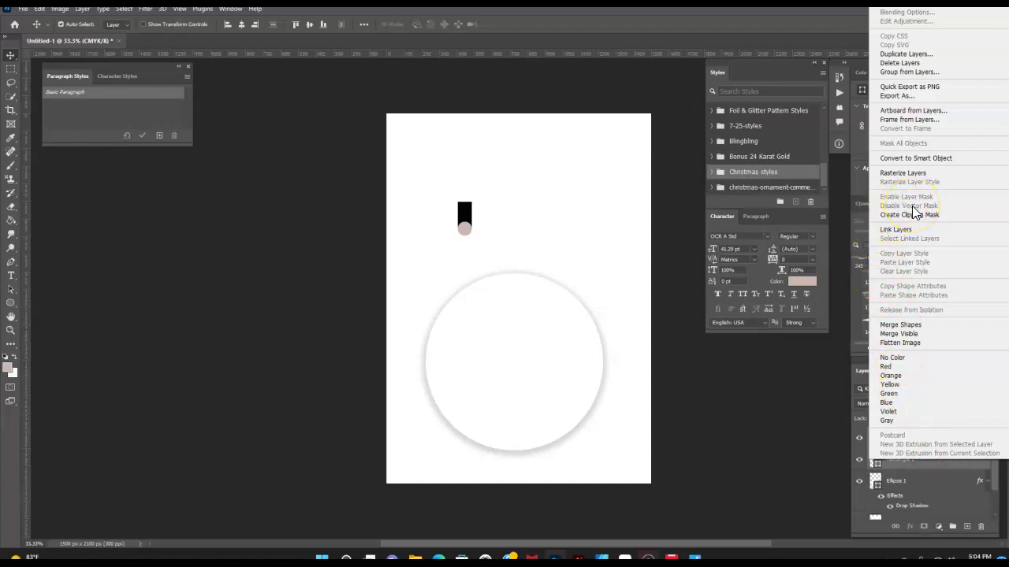
{"action": "left_click", "coordinate": [897, 324]}
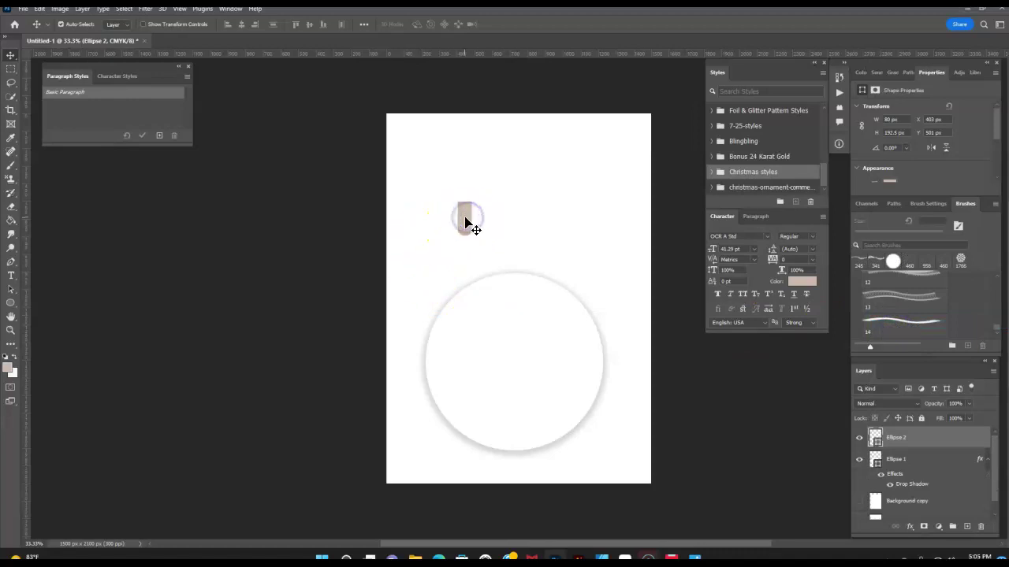
Step: Set the merged round-ended shape's fill colour to near-black (010101)
{"action": "double_click", "coordinate": [876, 441]}
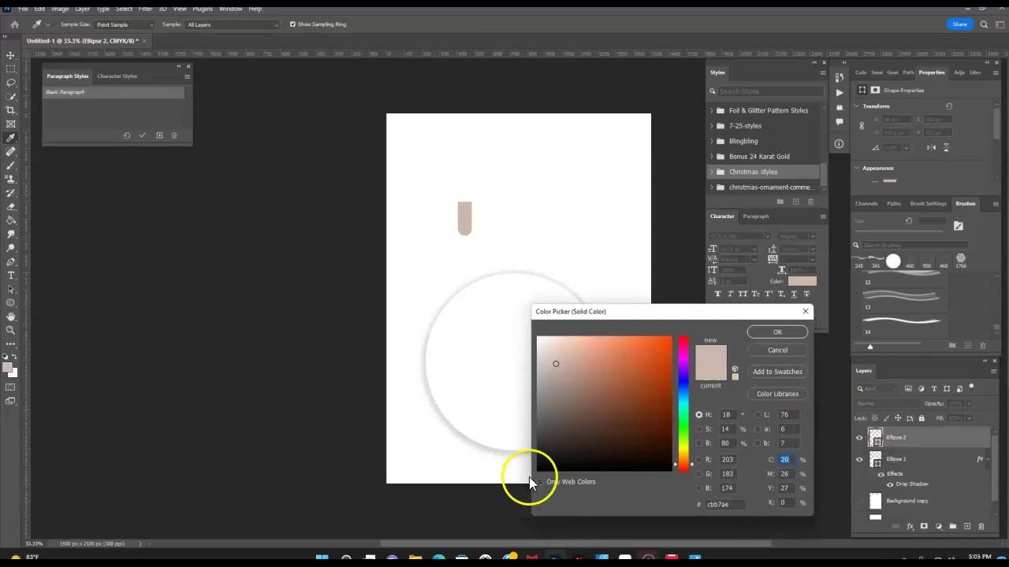
{"action": "left_click", "coordinate": [537, 469]}
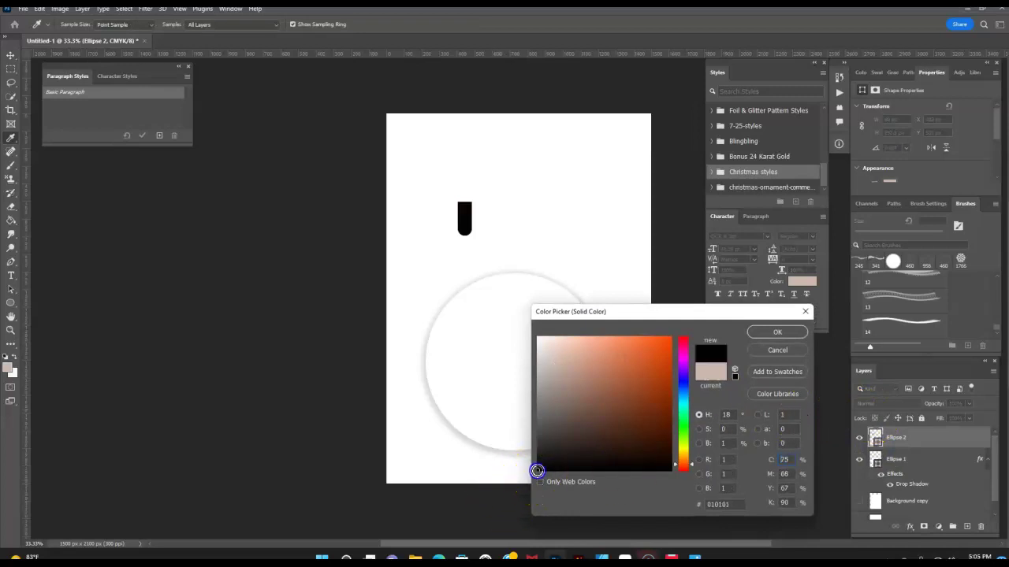
{"action": "left_click", "coordinate": [777, 332]}
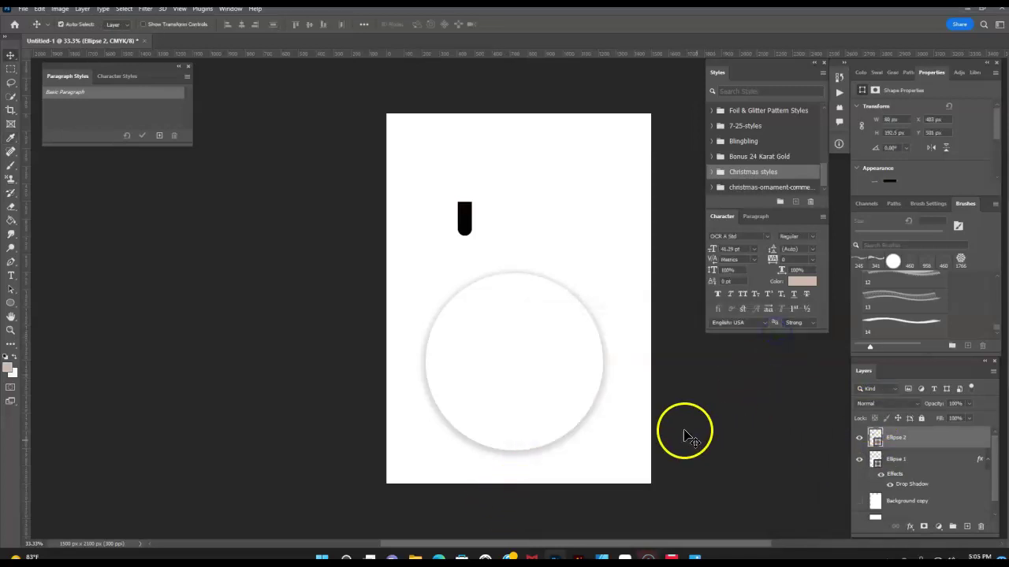
Step: Duplicate the black round-ended shape twice and place the copies side by side to its right with narrow gaps
{"action": "left_click_drag", "start_coordinate": [952, 443], "coordinate": [971, 527]}
{"action": "left_click_drag", "start_coordinate": [464, 225], "coordinate": [476, 225]}
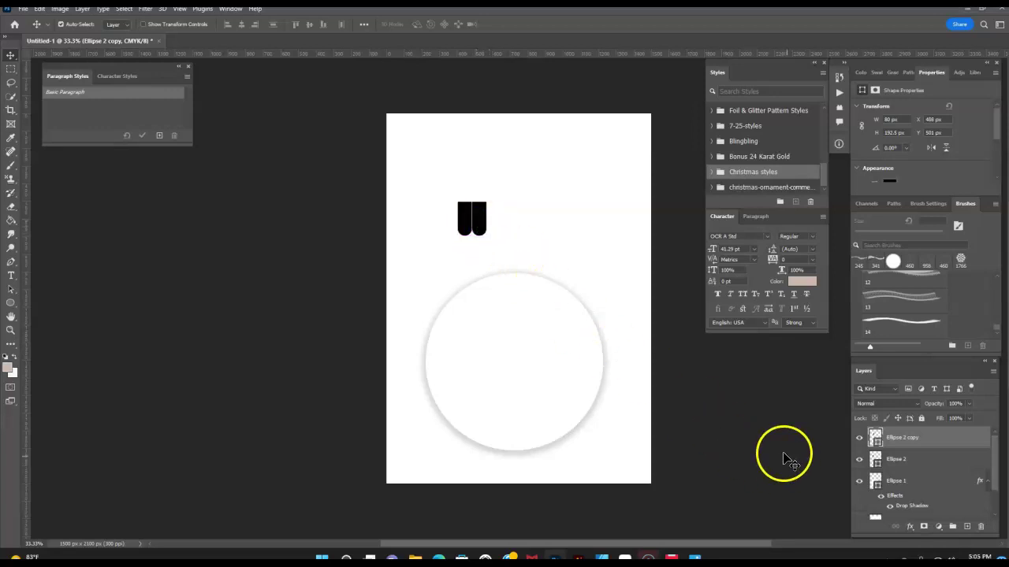
{"action": "left_click_drag", "start_coordinate": [953, 439], "coordinate": [971, 526]}
{"action": "left_click_drag", "start_coordinate": [480, 221], "coordinate": [495, 223]}
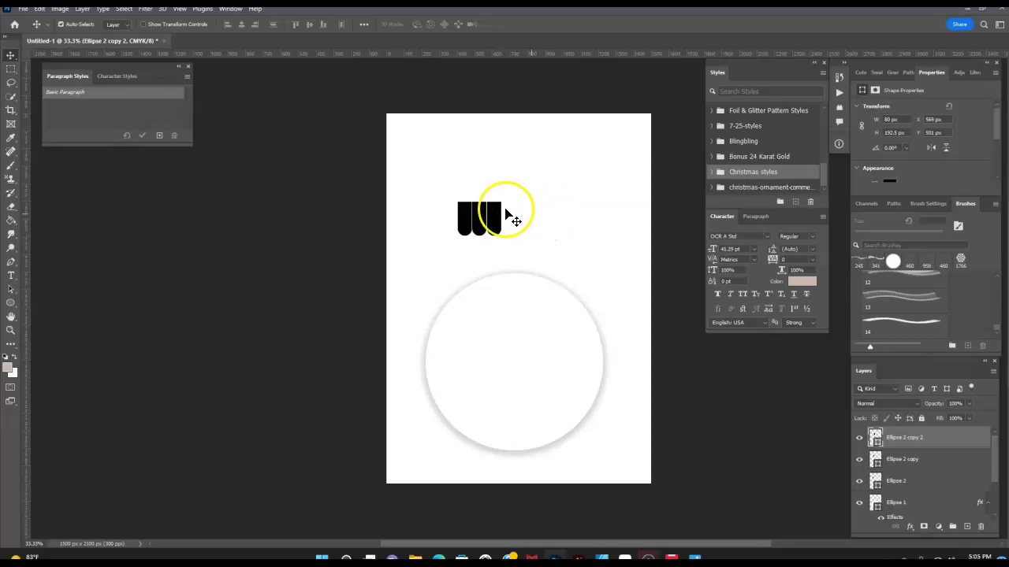
Step: Align the top edges of the three black round-ended shapes
{"action": "left_click_drag", "start_coordinate": [444, 201], "coordinate": [528, 247]}
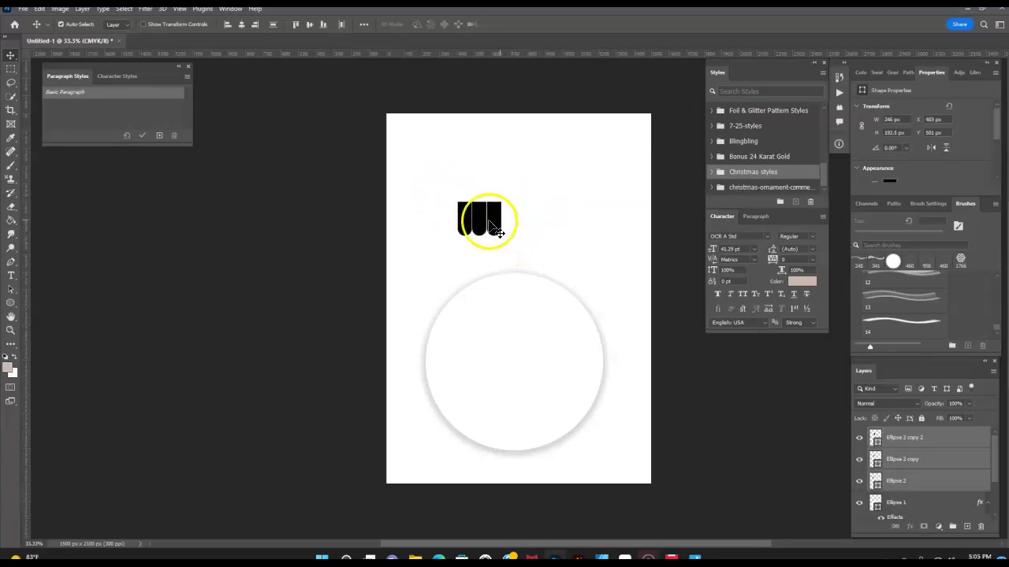
{"action": "left_click", "coordinate": [297, 24]}
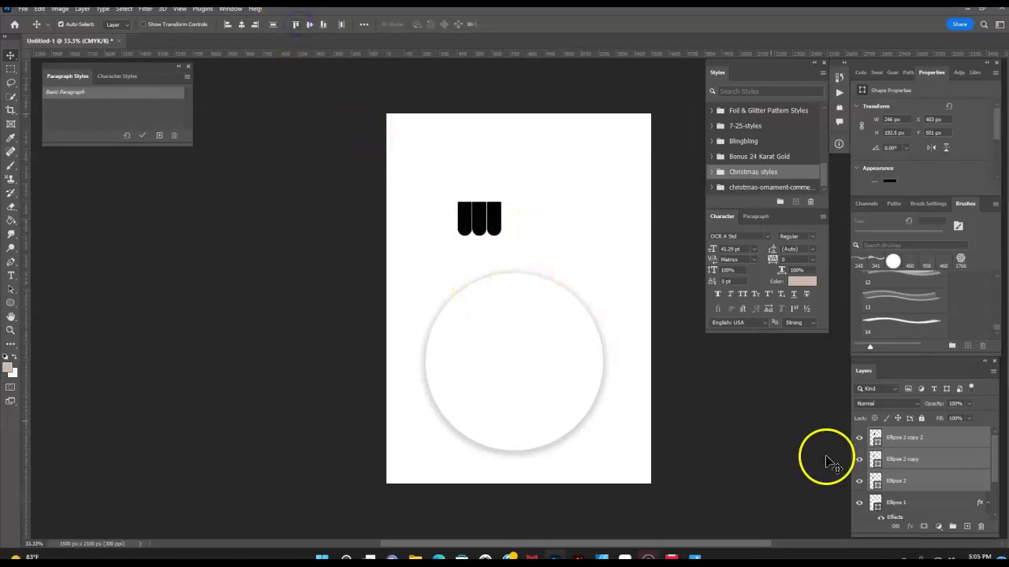
{"action": "left_click", "coordinate": [952, 462]}
{"action": "left_click", "coordinate": [449, 201]}
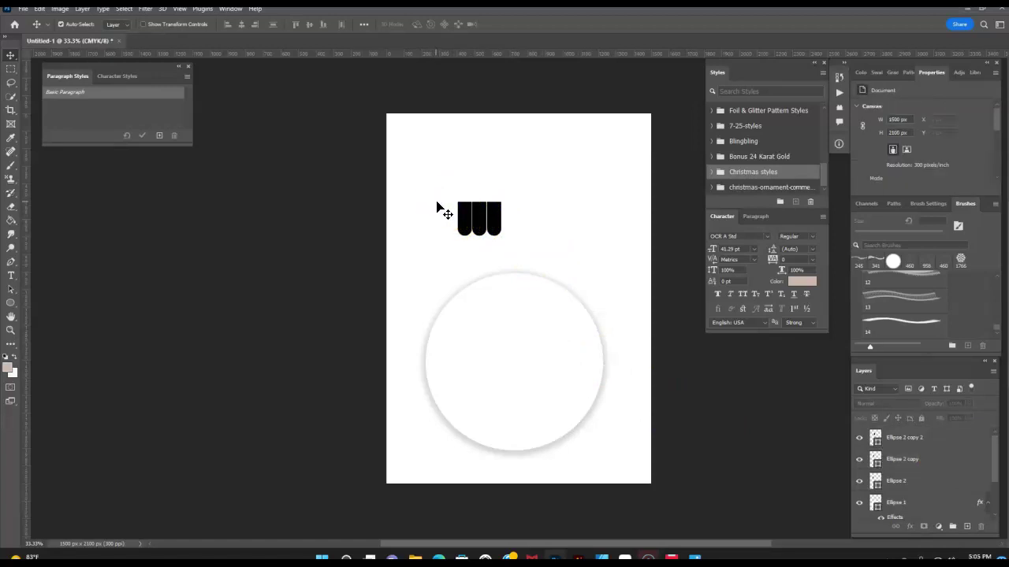
Step: Merge the three black round-ended shapes into a single shape layer
{"action": "left_click", "coordinate": [951, 440]}
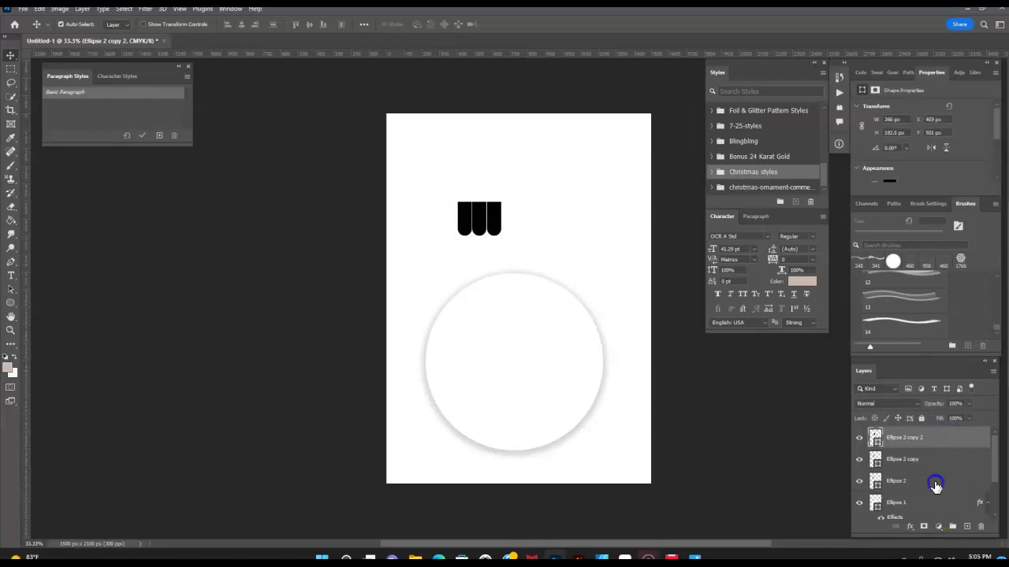
{"action": "left_click", "coordinate": [935, 486], "text": "shift"}
{"action": "right_click", "coordinate": [935, 486]}
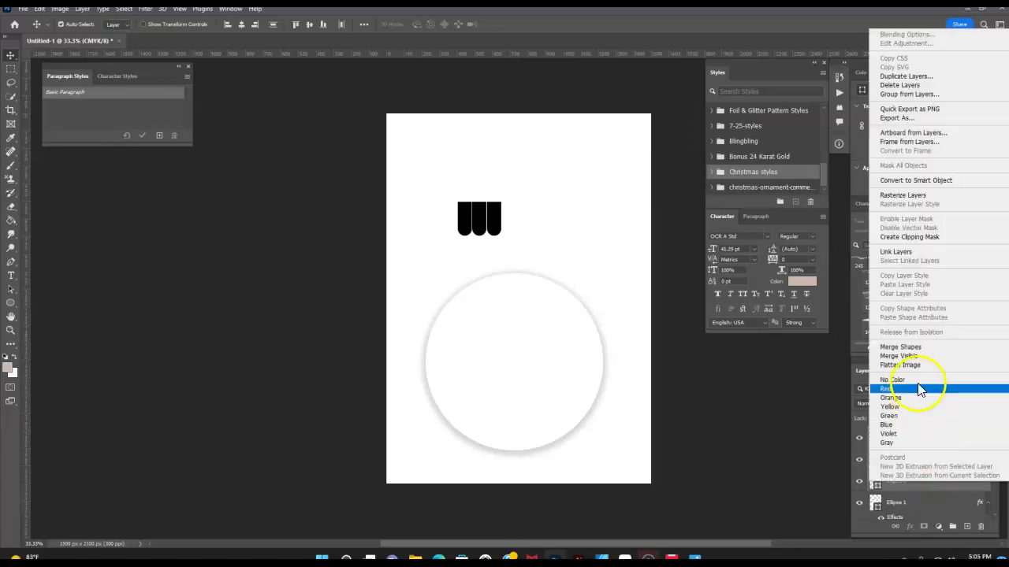
{"action": "left_click", "coordinate": [919, 348]}
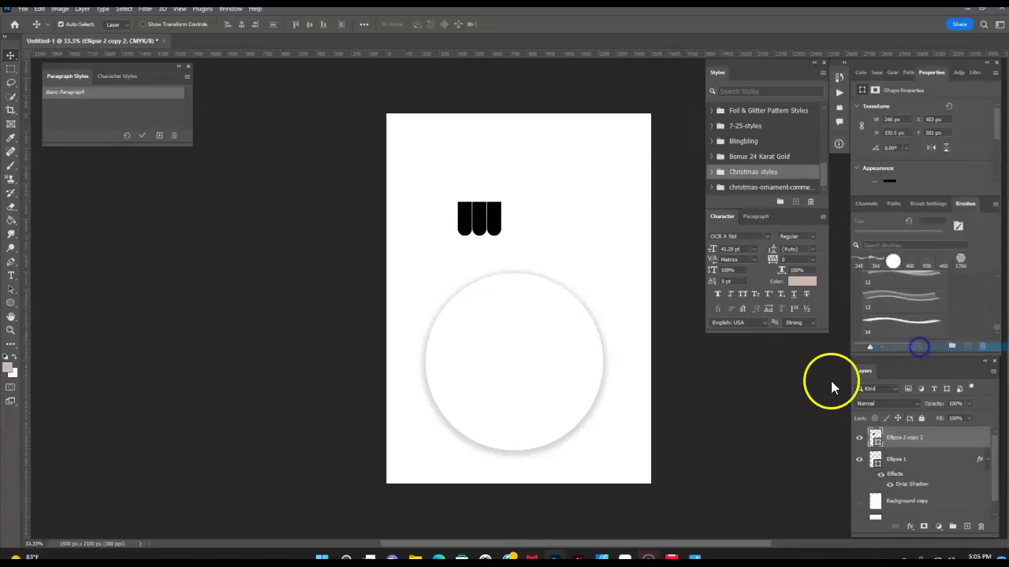
Step: Draw a rectangle about 239 by 75 px on a new layer across the upper part of the three black shapes
{"action": "left_click", "coordinate": [11, 303]}
{"action": "left_click", "coordinate": [39, 303]}
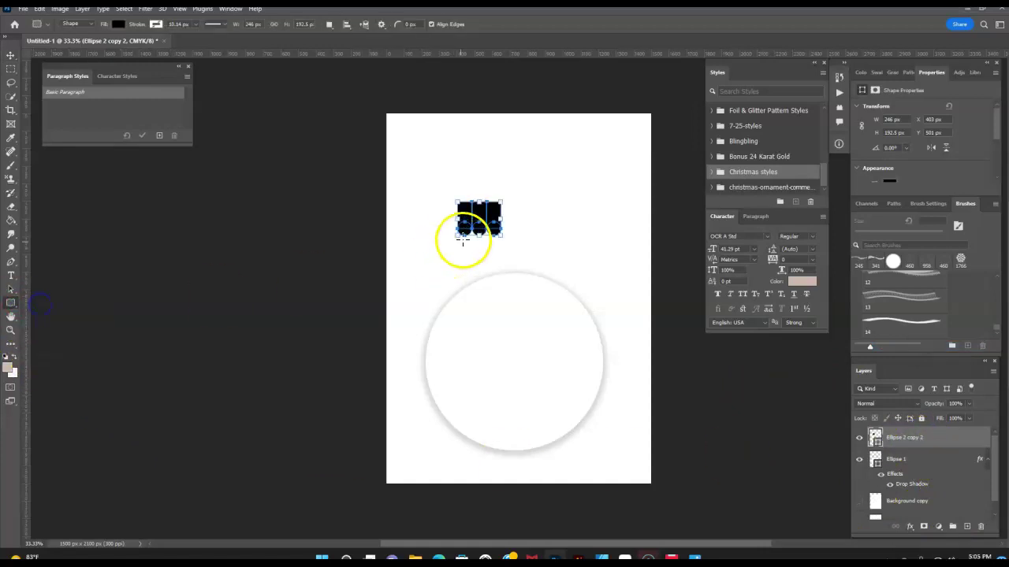
{"action": "left_click", "coordinate": [966, 526]}
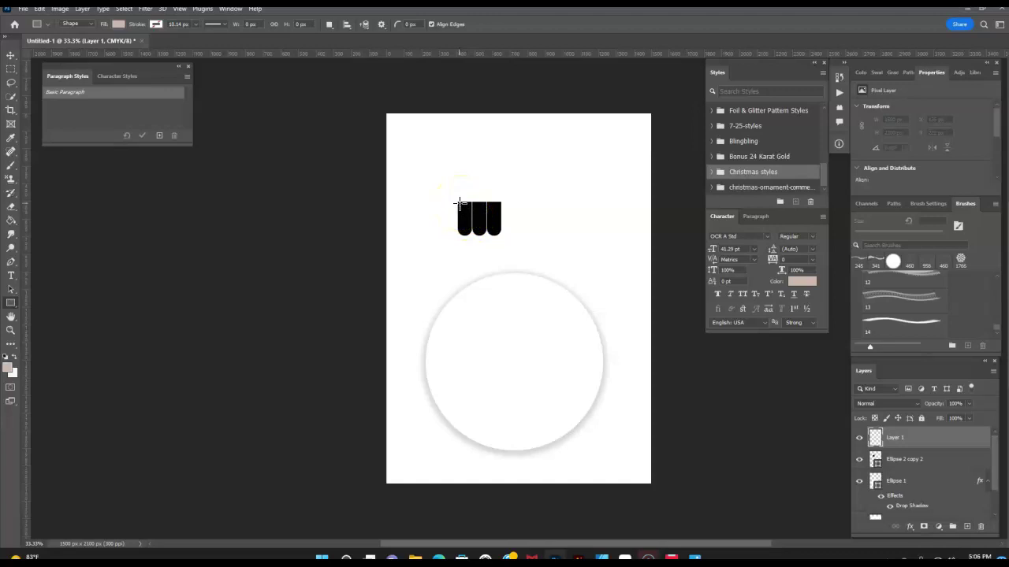
{"action": "left_click_drag", "start_coordinate": [458, 202], "coordinate": [501, 215]}
Step: Resize the beige rectangle to about 245 by 113 px to span the full width of the three black shapes
{"action": "left_click", "coordinate": [456, 210]}
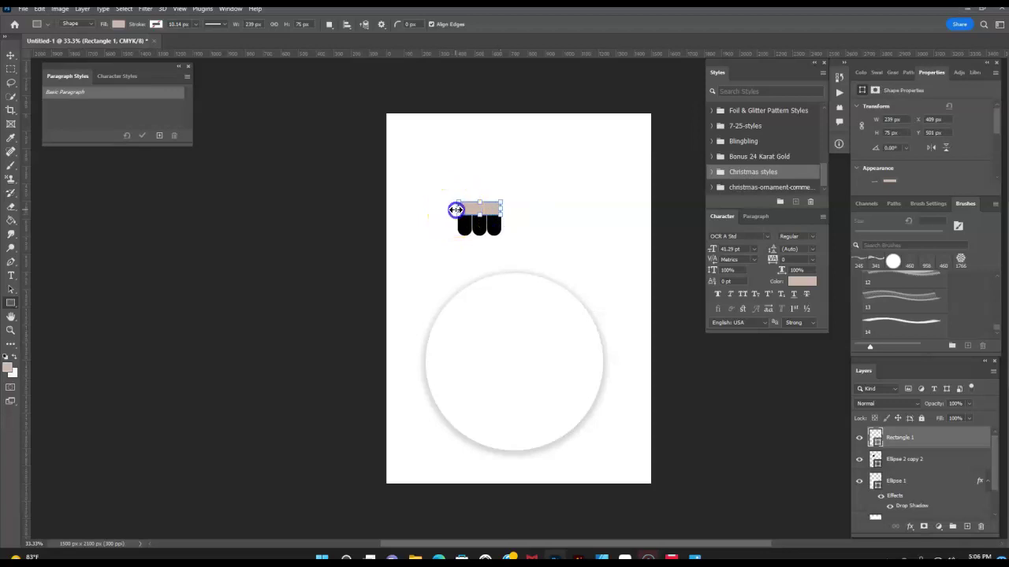
{"action": "left_click_drag", "start_coordinate": [453, 209], "coordinate": [454, 209]}
{"action": "left_click_drag", "start_coordinate": [477, 205], "coordinate": [478, 206]}
{"action": "left_click_drag", "start_coordinate": [478, 205], "coordinate": [478, 202]}
Step: Merge the beige rectangle and the black scalloped shape into one shape layer
{"action": "left_click", "coordinate": [11, 55]}
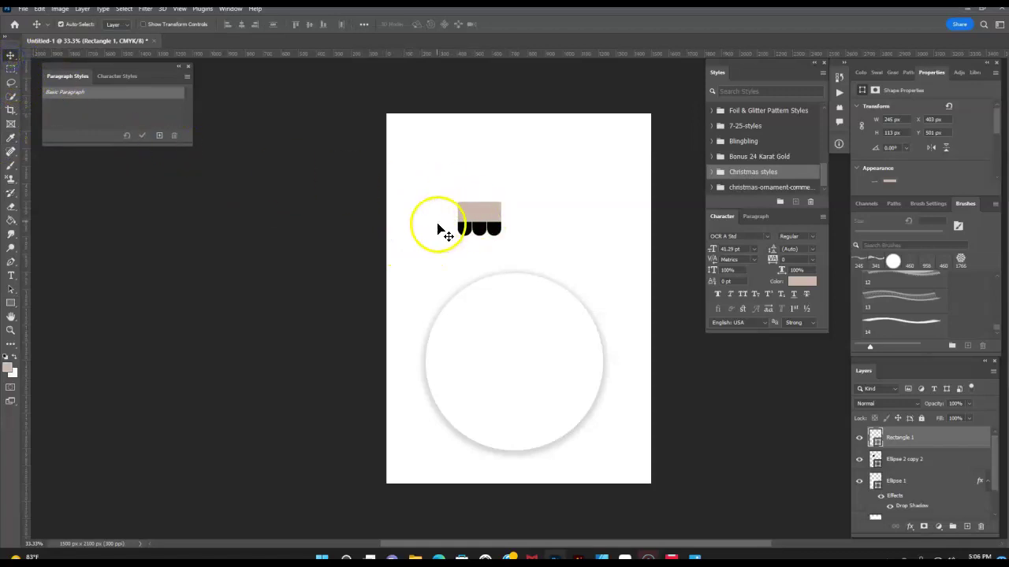
{"action": "left_click_drag", "start_coordinate": [439, 202], "coordinate": [516, 241]}
{"action": "right_click", "coordinate": [890, 462]}
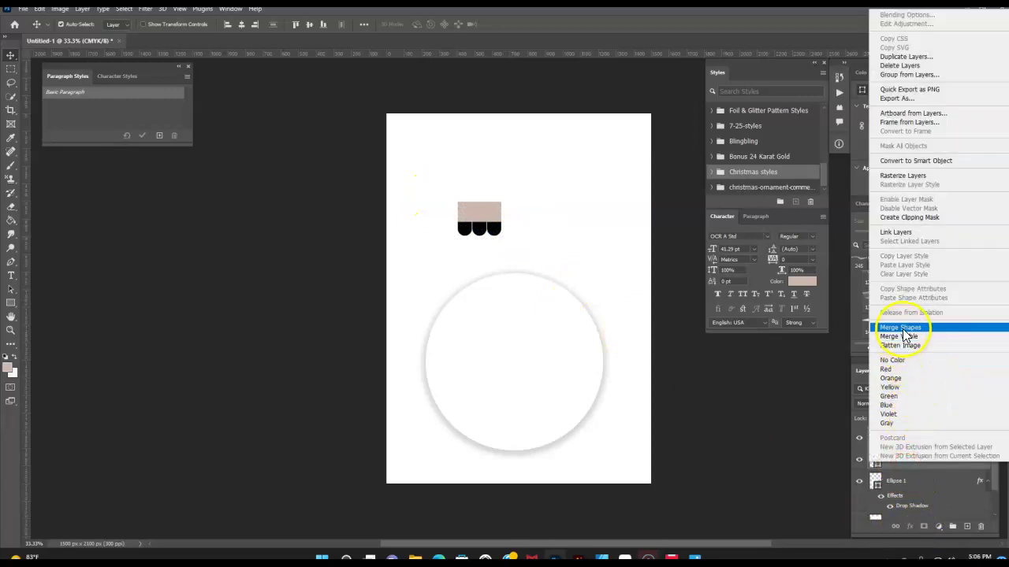
{"action": "left_click", "coordinate": [898, 327]}
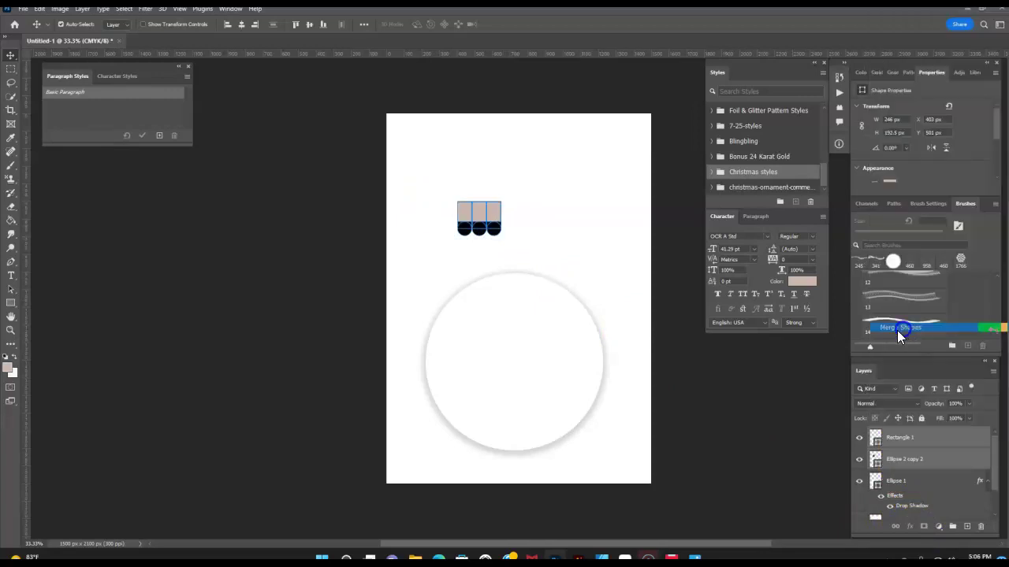
{"action": "left_click", "coordinate": [513, 219]}
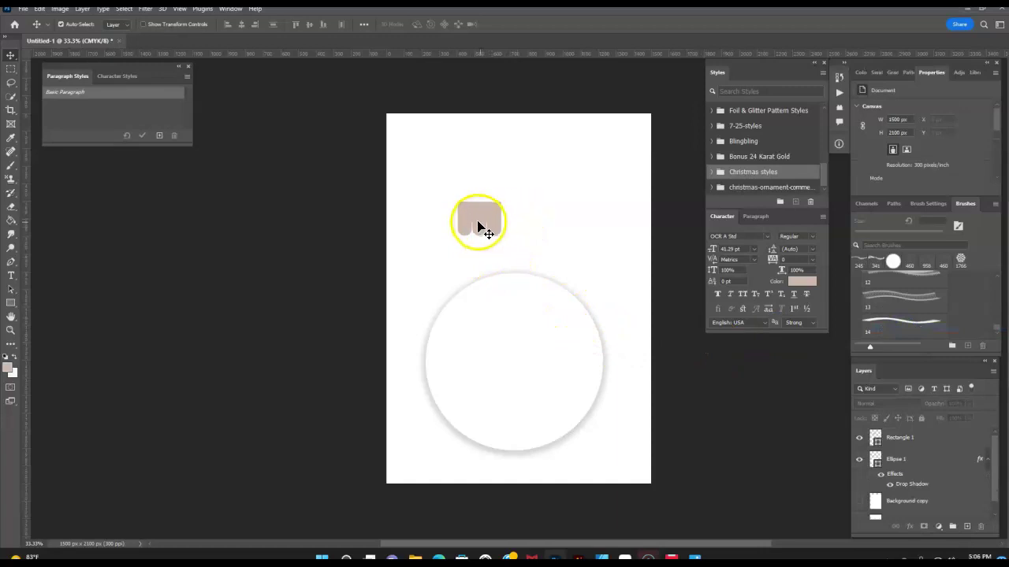
Step: Move the merged scalloped shape to about X 601, Y 549 px, centred above the large circle
{"action": "left_click_drag", "start_coordinate": [478, 227], "coordinate": [511, 219]}
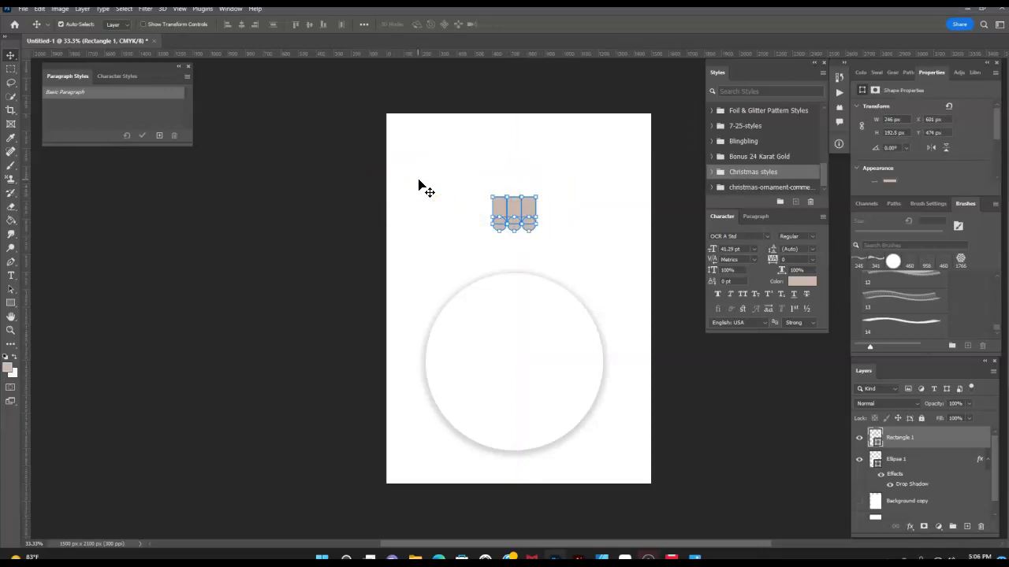
{"action": "left_click", "coordinate": [544, 186]}
{"action": "left_click_drag", "start_coordinate": [516, 215], "coordinate": [517, 227]}
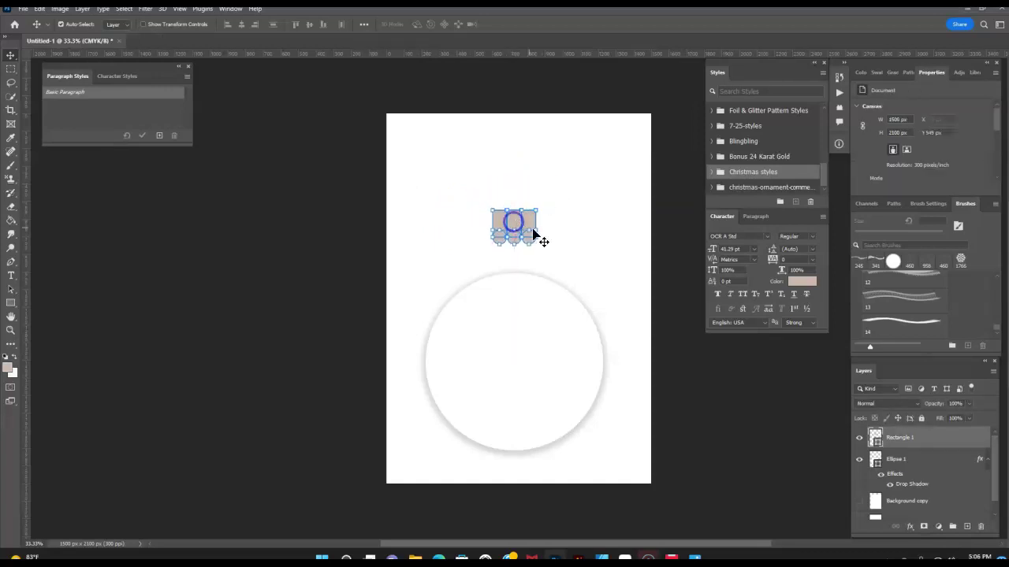
Step: Add a linear gold Gradient Overlay to the scalloped shape
{"action": "left_click", "coordinate": [912, 527]}
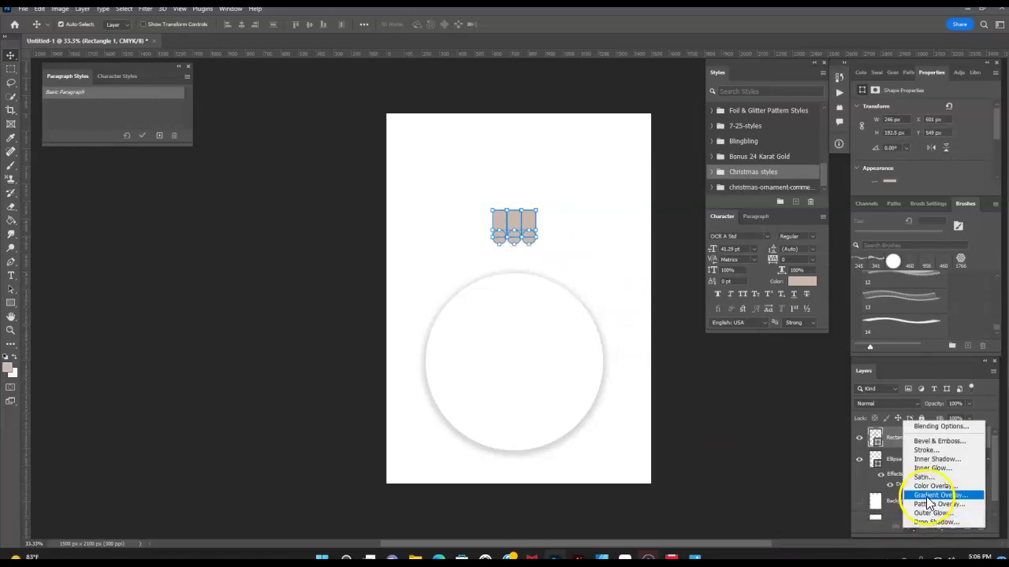
{"action": "left_click", "coordinate": [926, 493]}
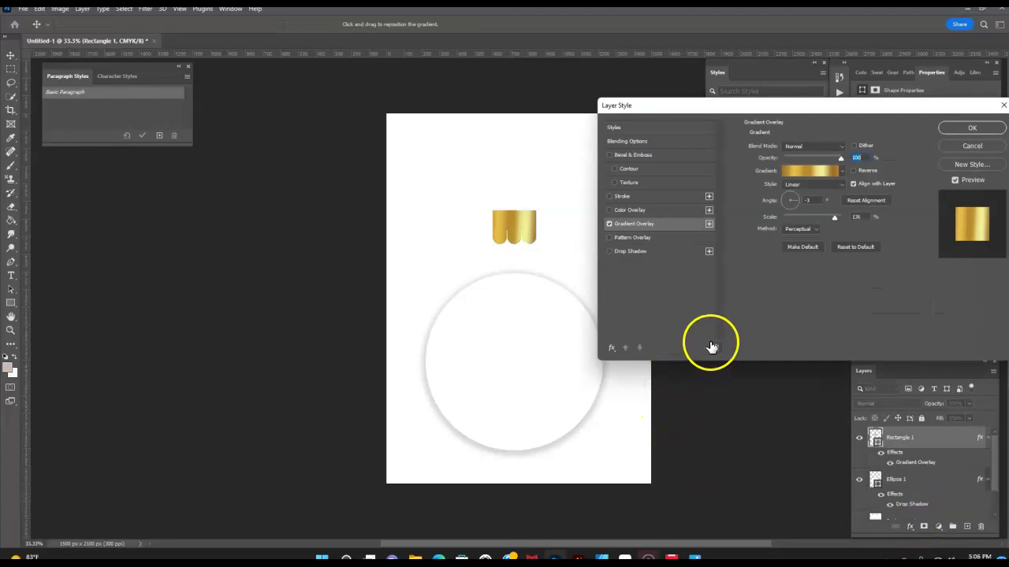
{"action": "left_click_drag", "start_coordinate": [583, 309], "coordinate": [524, 228]}
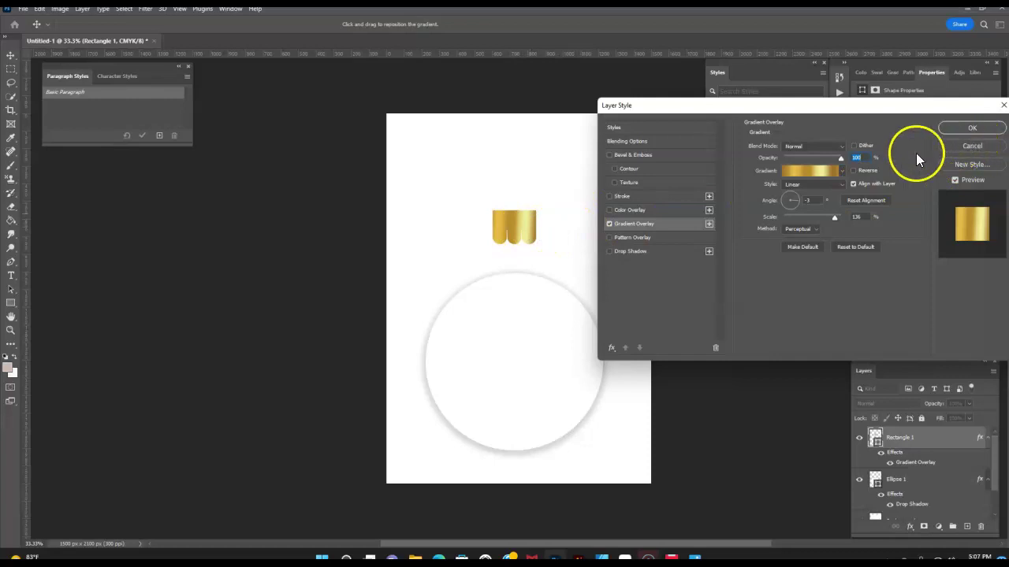
{"action": "left_click", "coordinate": [608, 250]}
{"action": "left_click", "coordinate": [618, 250]}
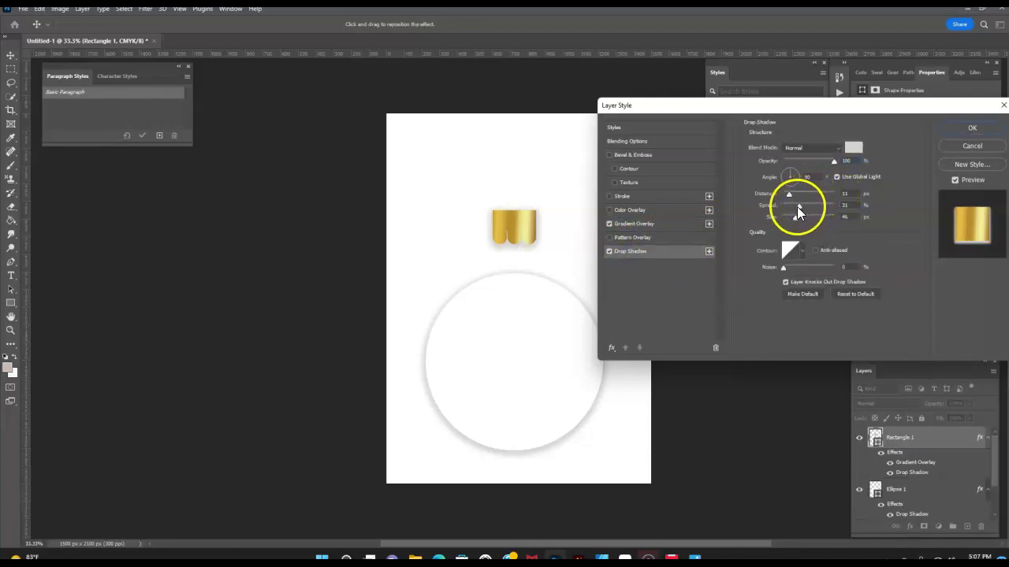
{"action": "left_click_drag", "start_coordinate": [799, 206], "coordinate": [795, 210]}
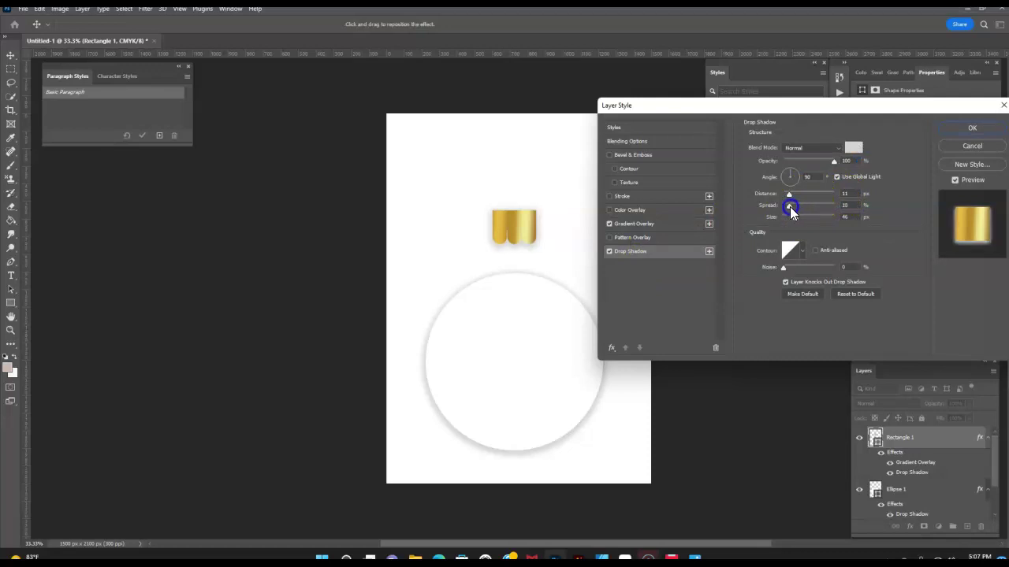
{"action": "left_click_drag", "start_coordinate": [794, 206], "coordinate": [793, 206]}
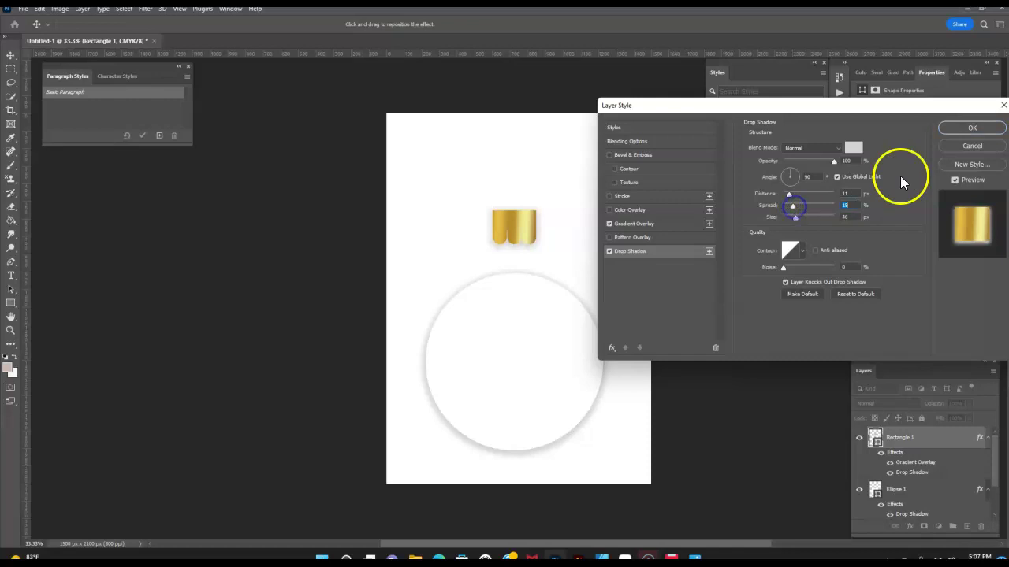
{"action": "left_click", "coordinate": [973, 149]}
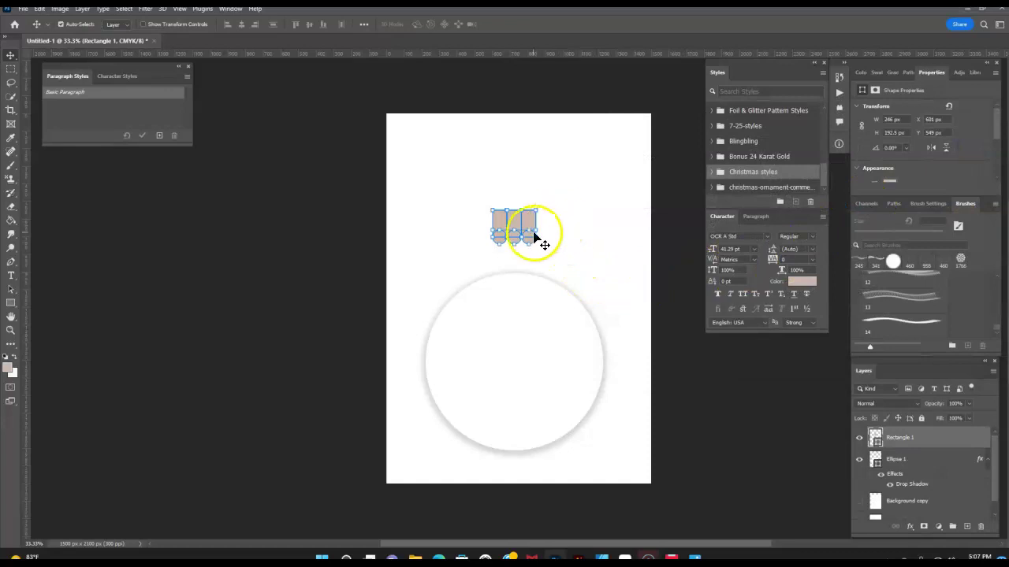
Step: Apply the linear gold Gradient Overlay and a Drop Shadow to the scalloped shape and move it aside, above the large circle's right edge
{"action": "left_click", "coordinate": [909, 527]}
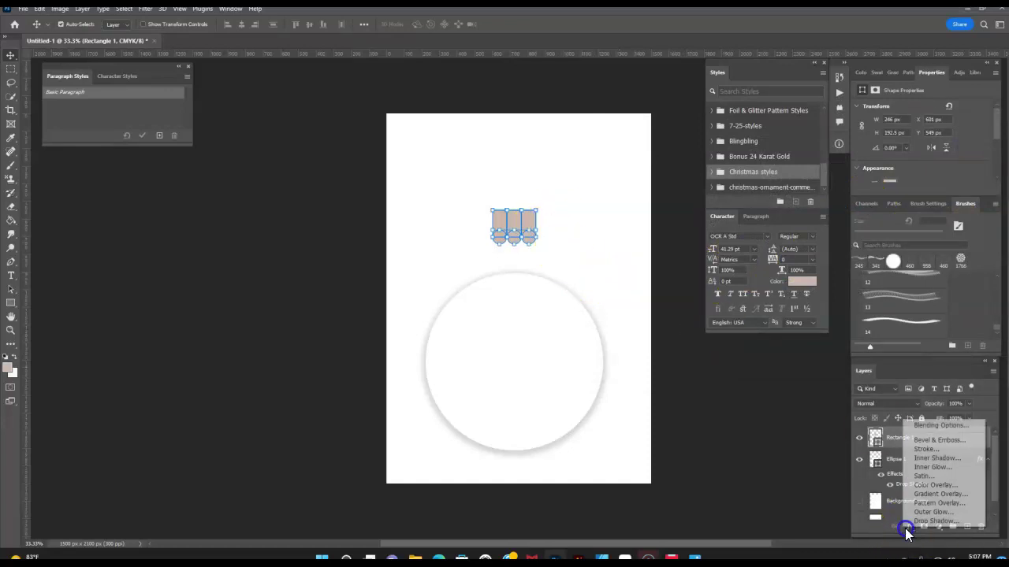
{"action": "left_click", "coordinate": [931, 496]}
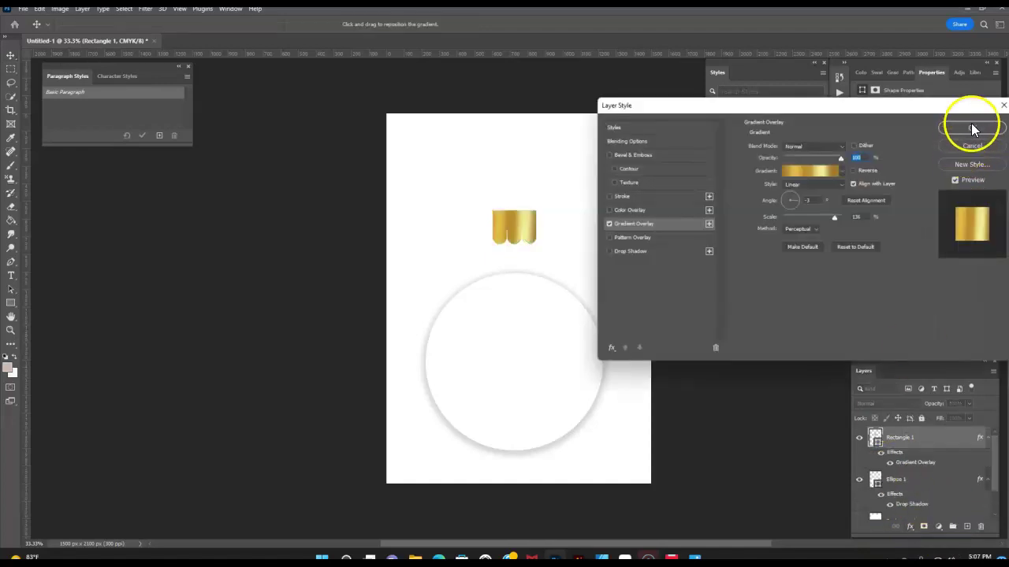
{"action": "left_click", "coordinate": [609, 251]}
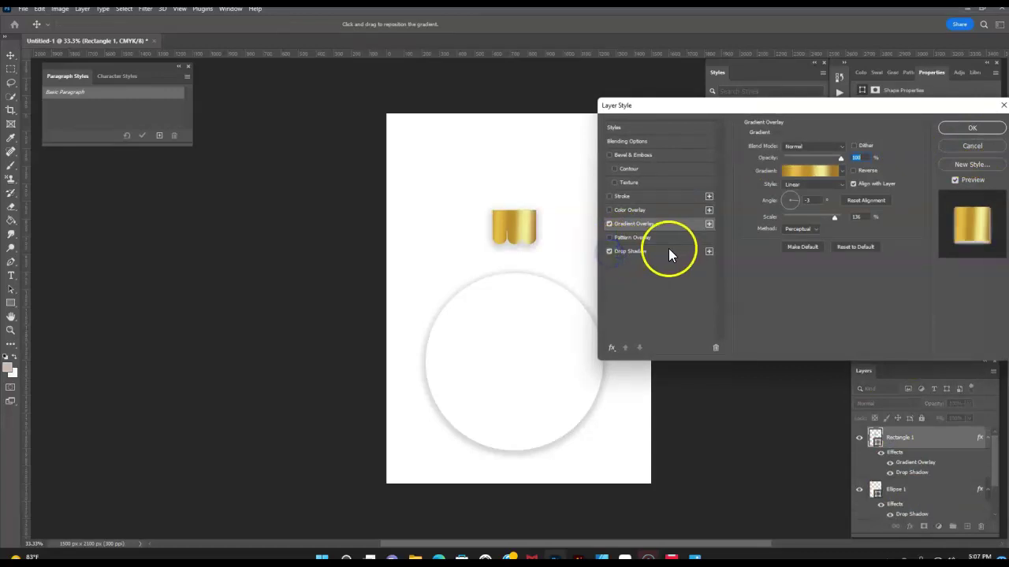
{"action": "left_click", "coordinate": [974, 130]}
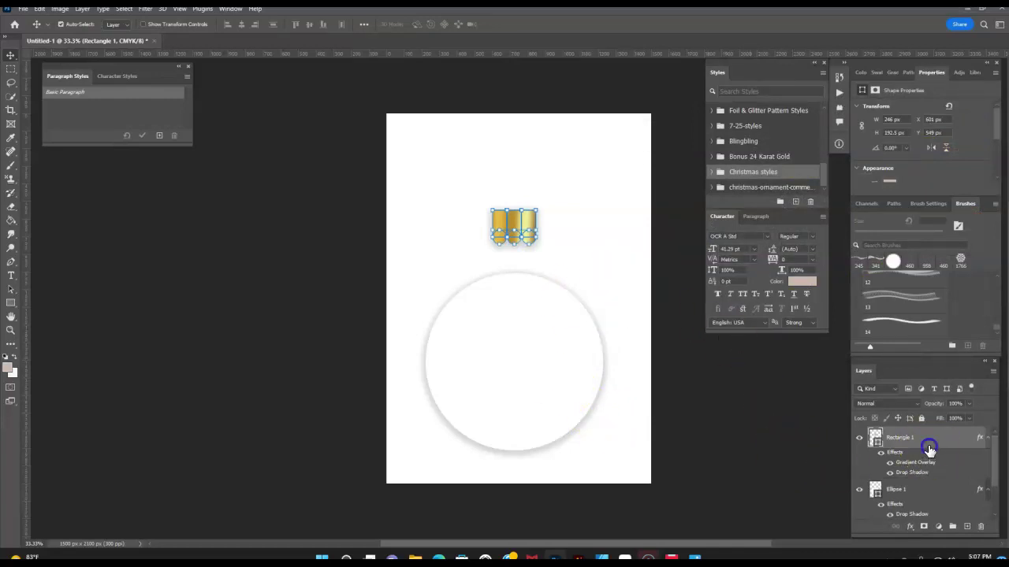
{"action": "left_click", "coordinate": [544, 192]}
{"action": "left_click_drag", "start_coordinate": [533, 237], "coordinate": [597, 244]}
Step: Scale the large white circle up to about 1017 by 1017 px and move it to about X 243, Y 894 px
{"action": "left_click", "coordinate": [502, 380]}
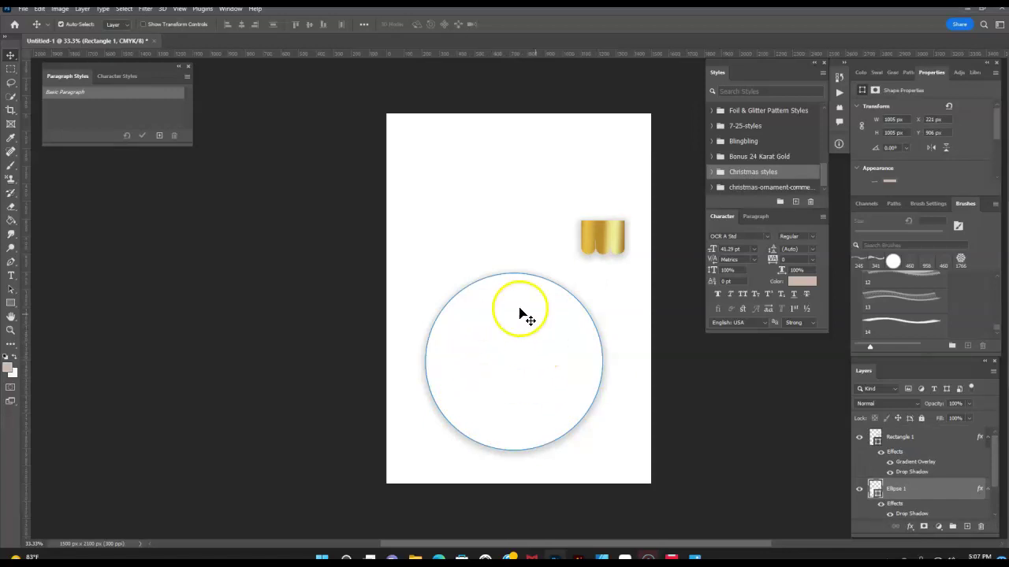
{"action": "left_click", "coordinate": [526, 357]}
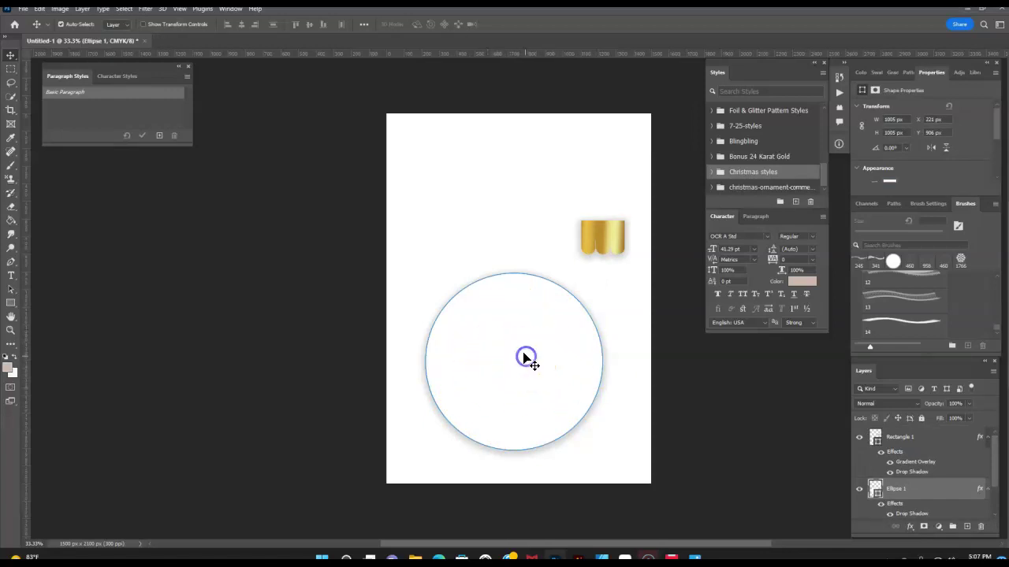
{"action": "left_click", "coordinate": [40, 10]}
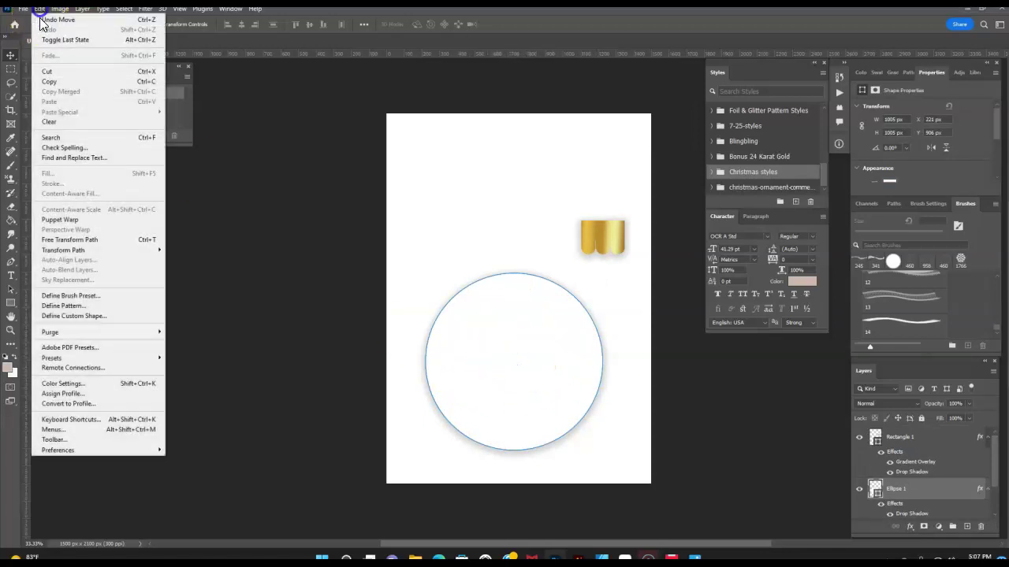
{"action": "left_click", "coordinate": [78, 242]}
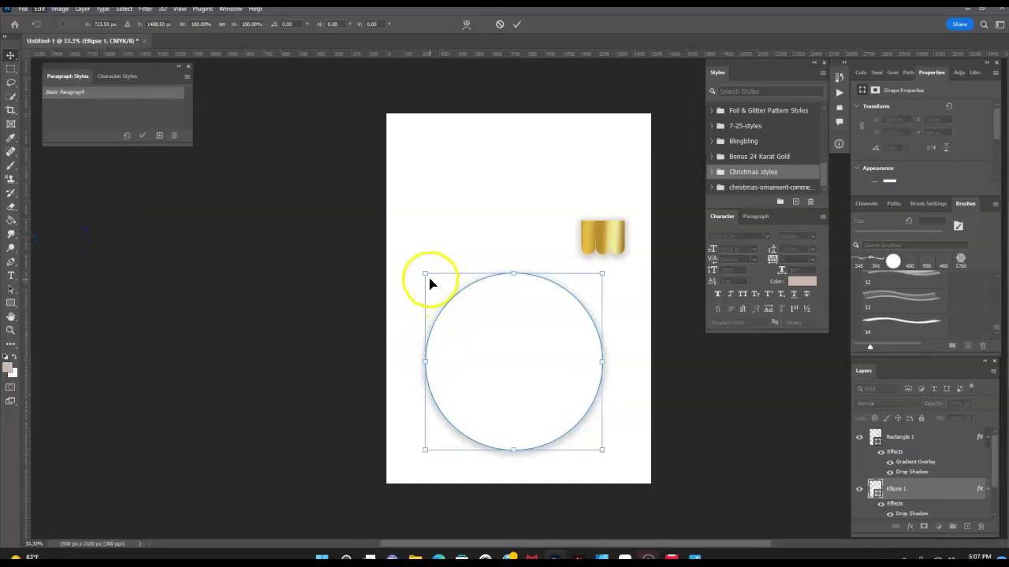
{"action": "left_click_drag", "start_coordinate": [424, 272], "coordinate": [423, 271]}
{"action": "left_click", "coordinate": [517, 26]}
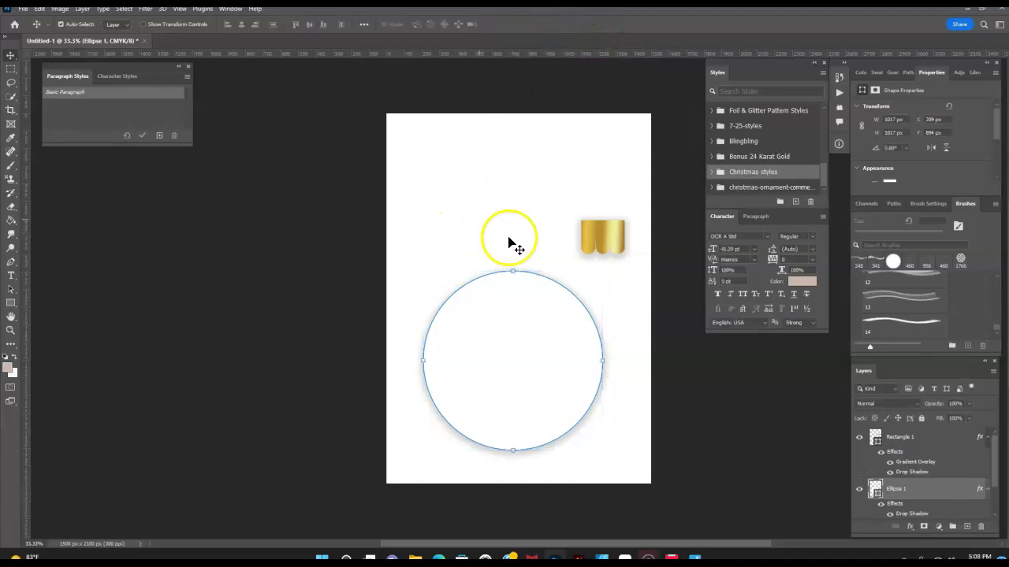
{"action": "left_click_drag", "start_coordinate": [513, 389], "coordinate": [518, 387]}
Step: On a new layer above the large circle, draw a beige circle about 768 by 768 px and centre it inside the white circle
{"action": "left_click", "coordinate": [955, 491]}
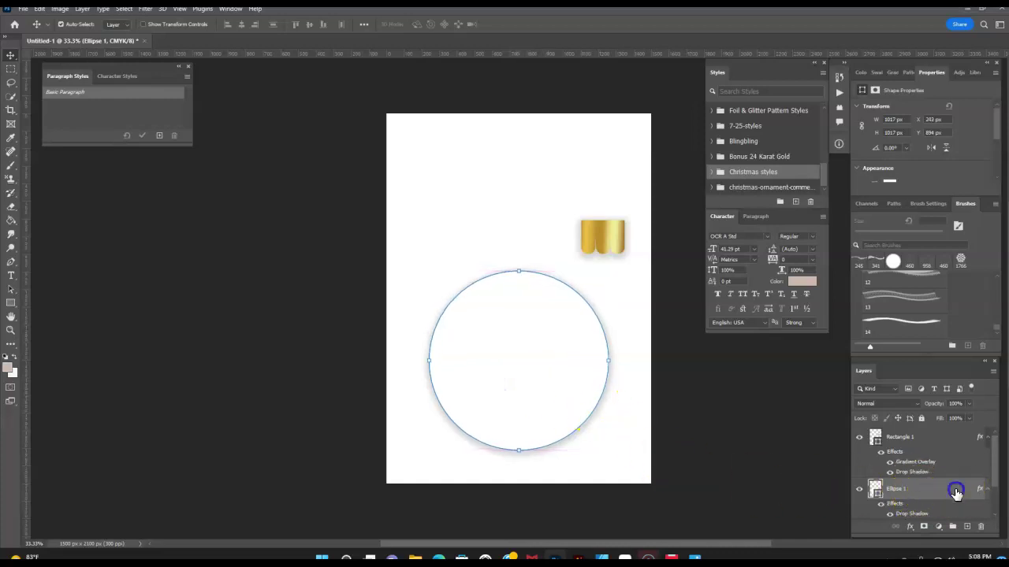
{"action": "left_click", "coordinate": [969, 527]}
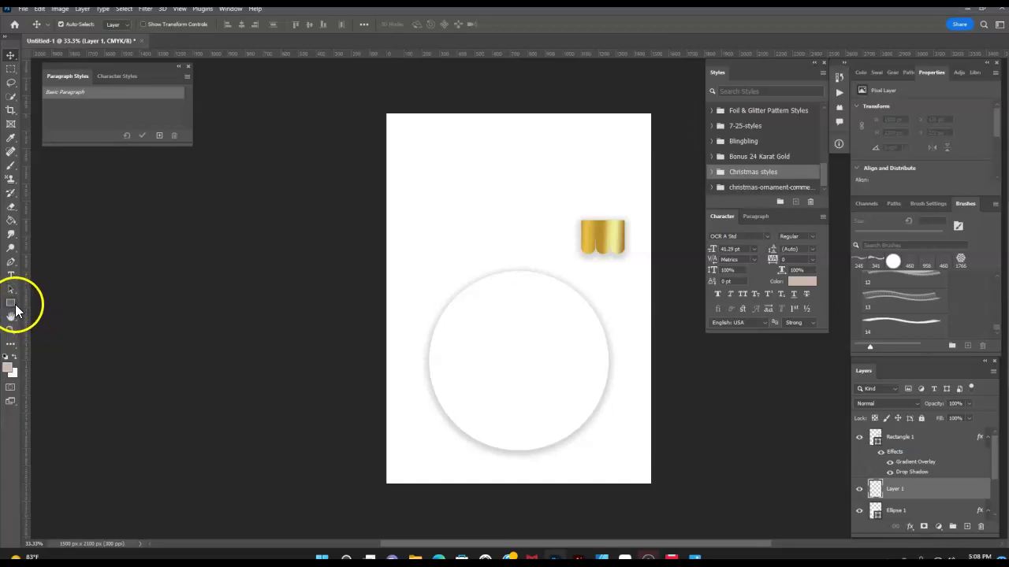
{"action": "left_click", "coordinate": [10, 303]}
{"action": "left_click", "coordinate": [55, 316]}
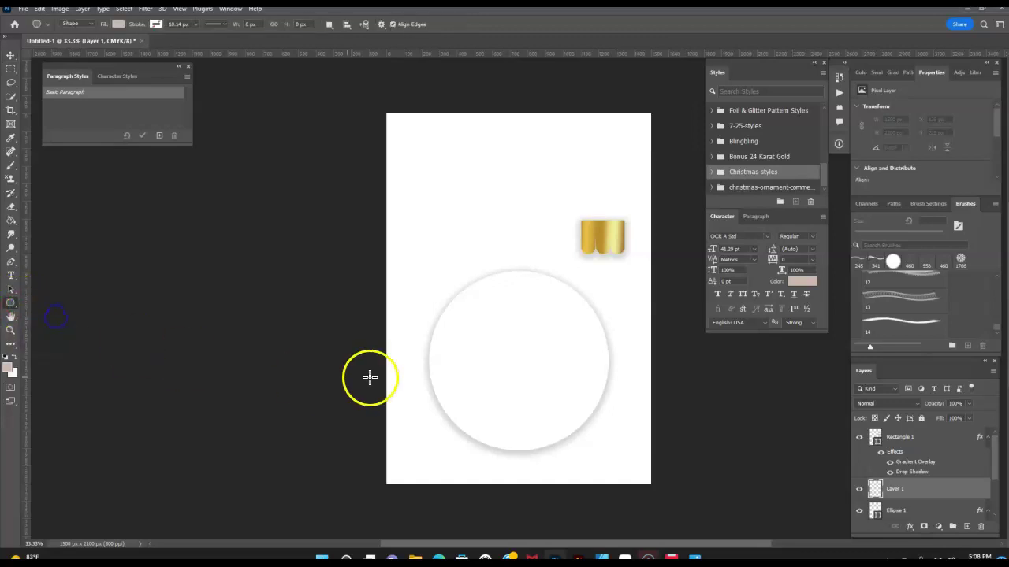
{"action": "left_click_drag", "start_coordinate": [503, 345], "coordinate": [631, 480]}
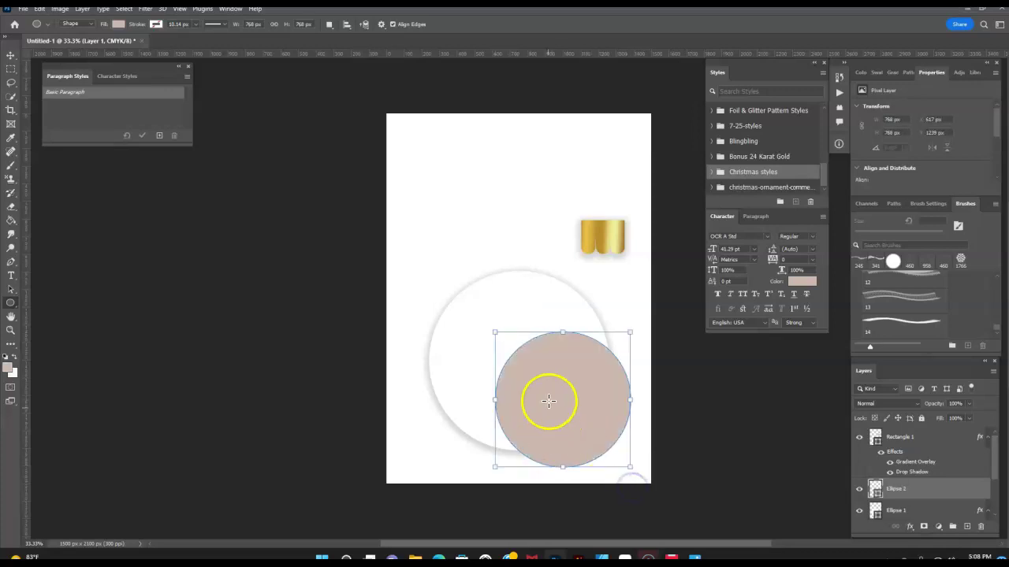
{"action": "left_click", "coordinate": [12, 57]}
{"action": "left_click_drag", "start_coordinate": [560, 398], "coordinate": [518, 357]}
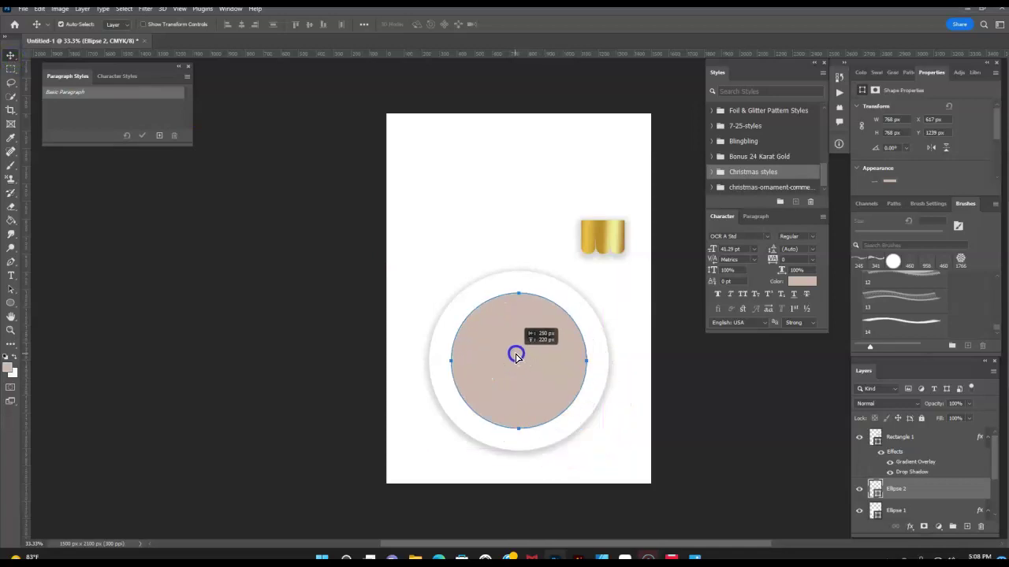
Step: Set the foreground colour to light grey, about #e6e6e6
{"action": "left_click", "coordinate": [7, 369]}
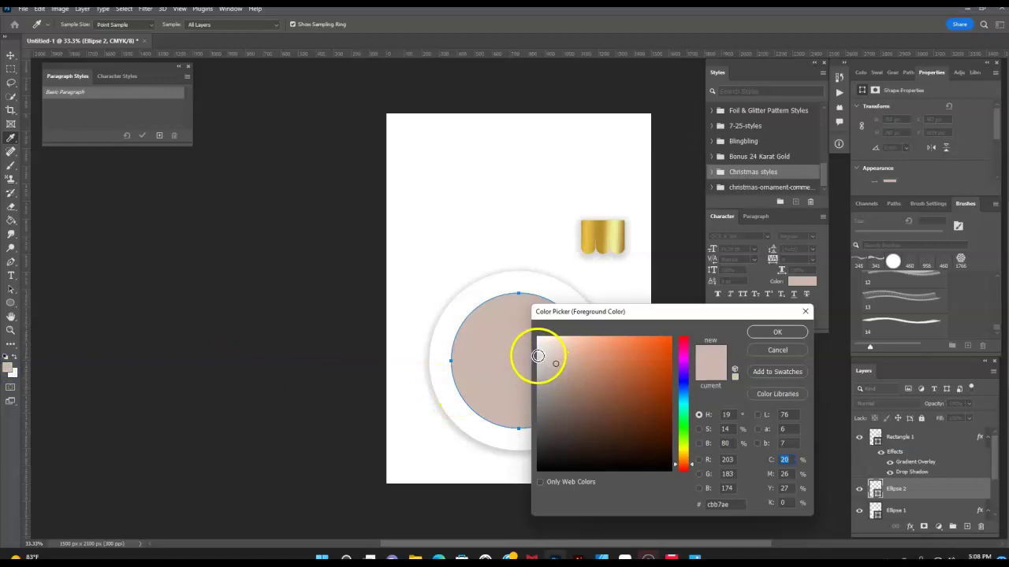
{"action": "left_click", "coordinate": [537, 355]}
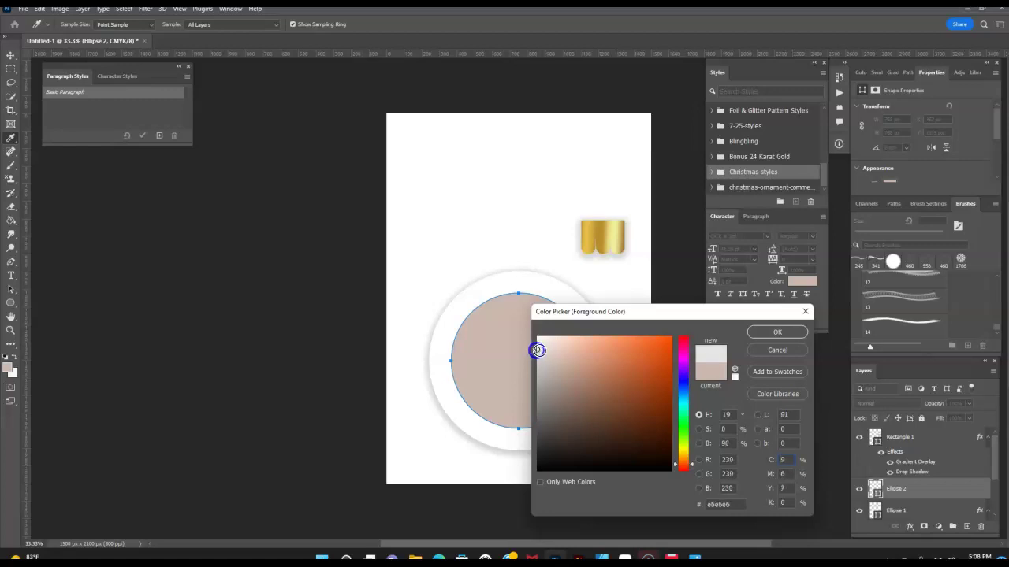
{"action": "left_click", "coordinate": [755, 332]}
{"action": "key", "text": "v"}
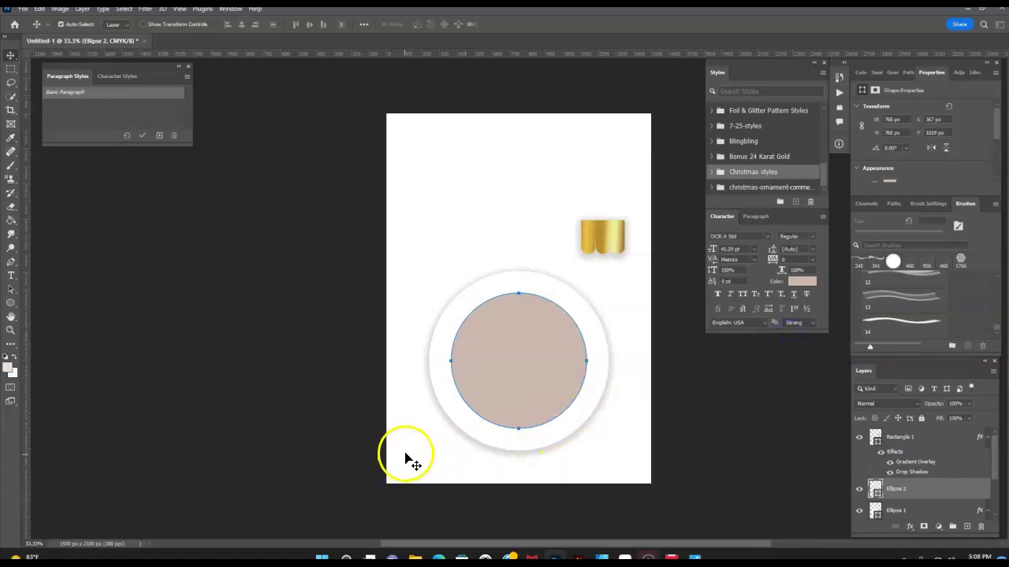
Step: Change the inner circle's fill to a very light grey, about #f4f4f4
{"action": "left_click_drag", "start_coordinate": [944, 472], "coordinate": [876, 498]}
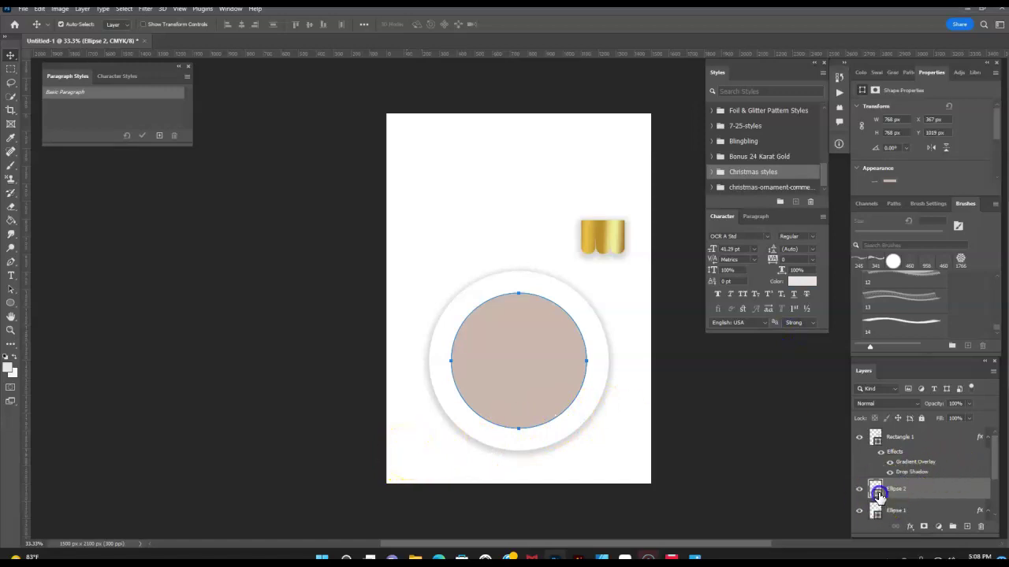
{"action": "double_click", "coordinate": [876, 492]}
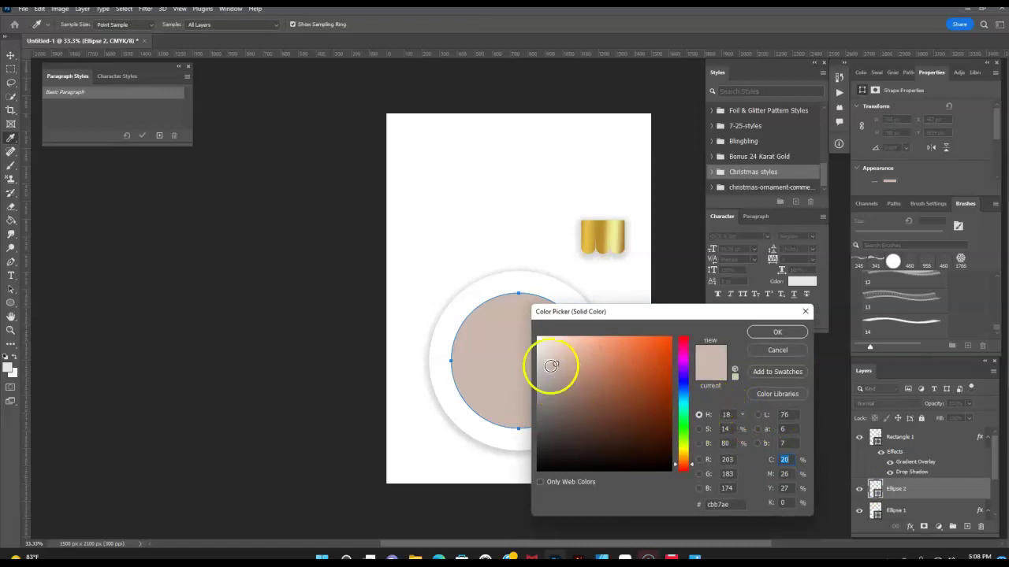
{"action": "left_click", "coordinate": [537, 344]}
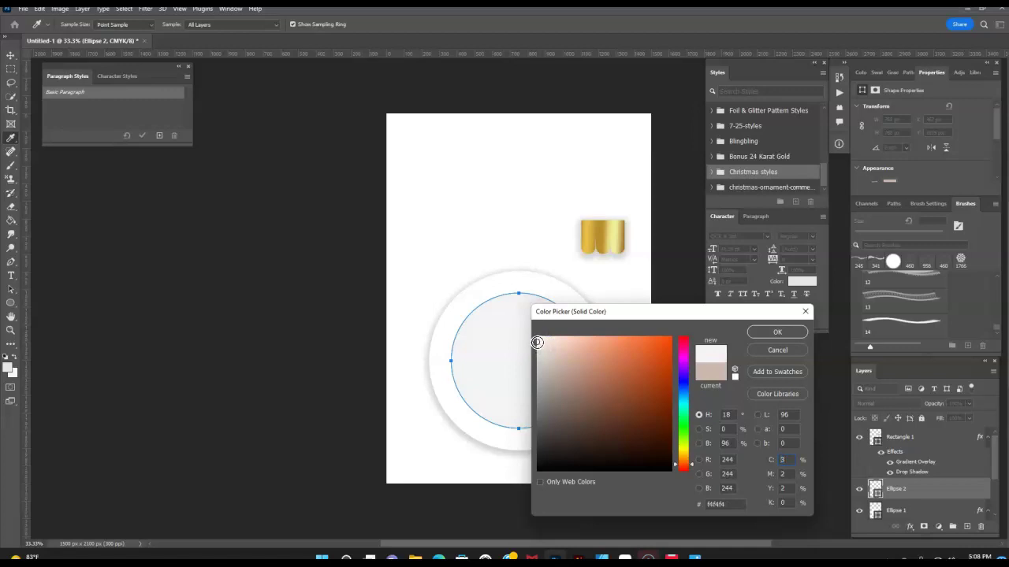
{"action": "left_click", "coordinate": [777, 332]}
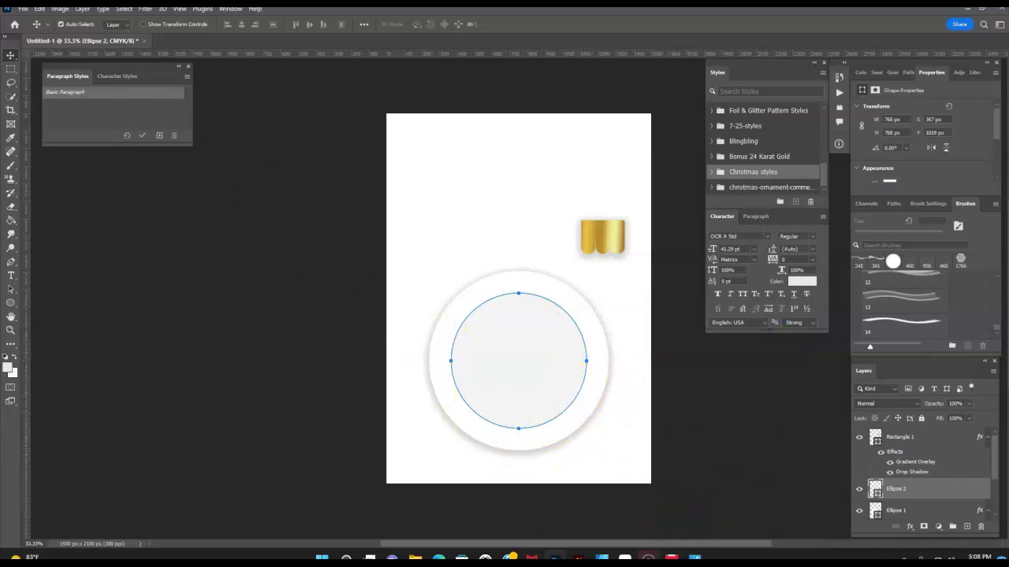
Step: Scale the light grey inner circle down to about 743 by 743 px, keeping it centred in the white circle
{"action": "left_click", "coordinate": [40, 10]}
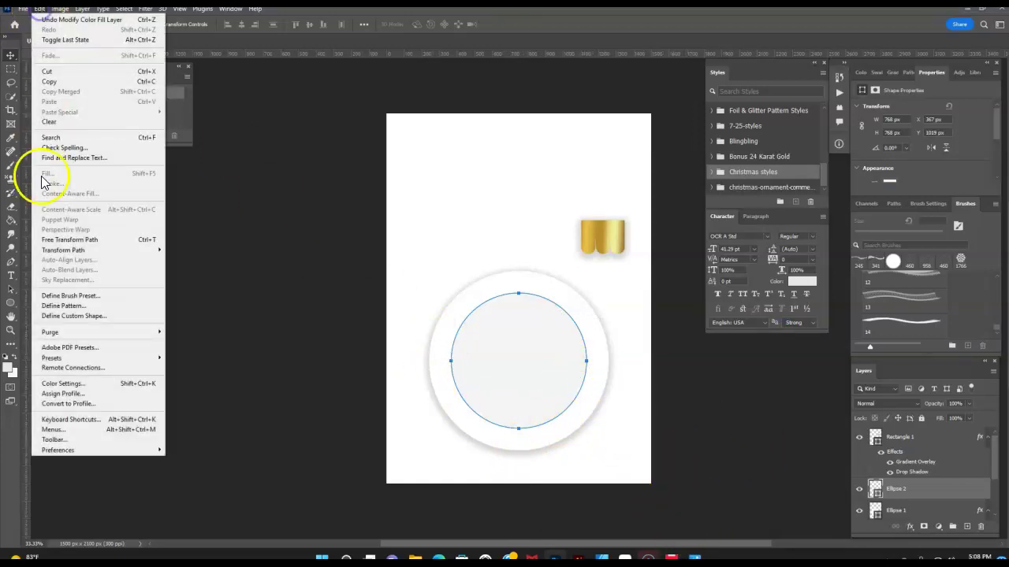
{"action": "left_click", "coordinate": [54, 241]}
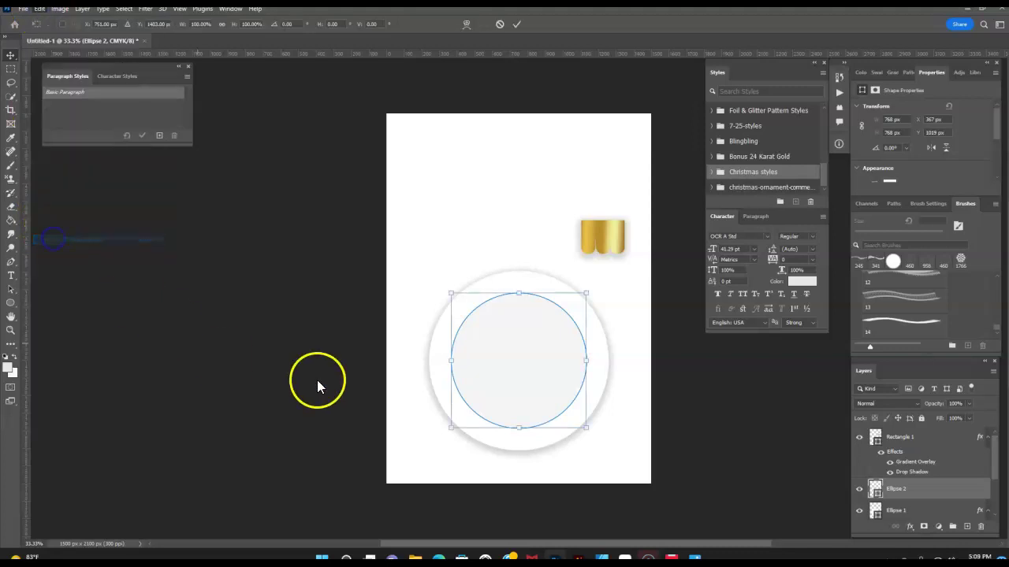
{"action": "left_click_drag", "start_coordinate": [450, 292], "coordinate": [454, 299]}
{"action": "left_click_drag", "start_coordinate": [499, 357], "coordinate": [504, 373]}
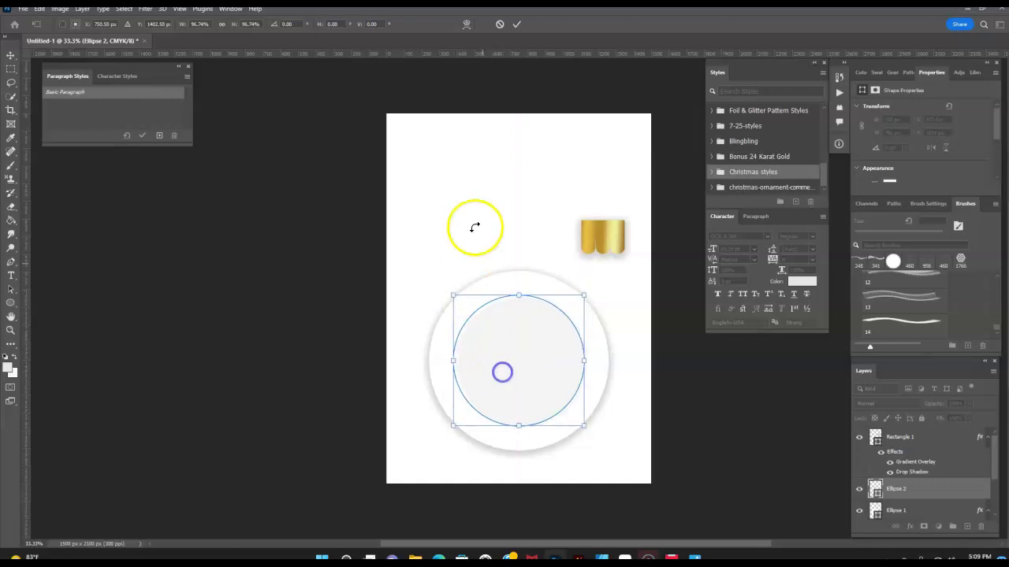
{"action": "left_click", "coordinate": [517, 25]}
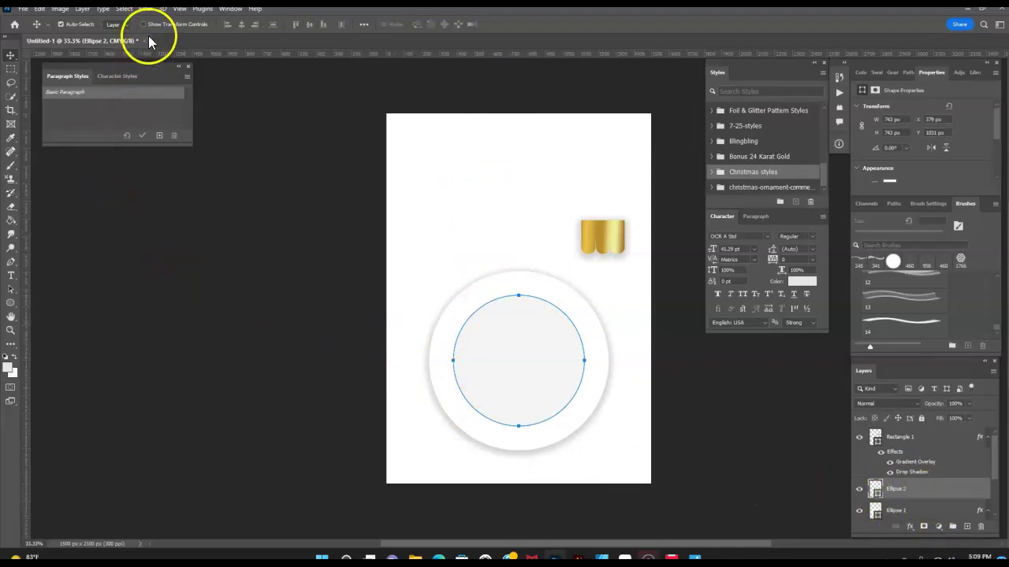
Step: Convert the inner grey circle to a smart object and apply a Gaussian Blur with a 36 px radius
{"action": "left_click", "coordinate": [145, 9]}
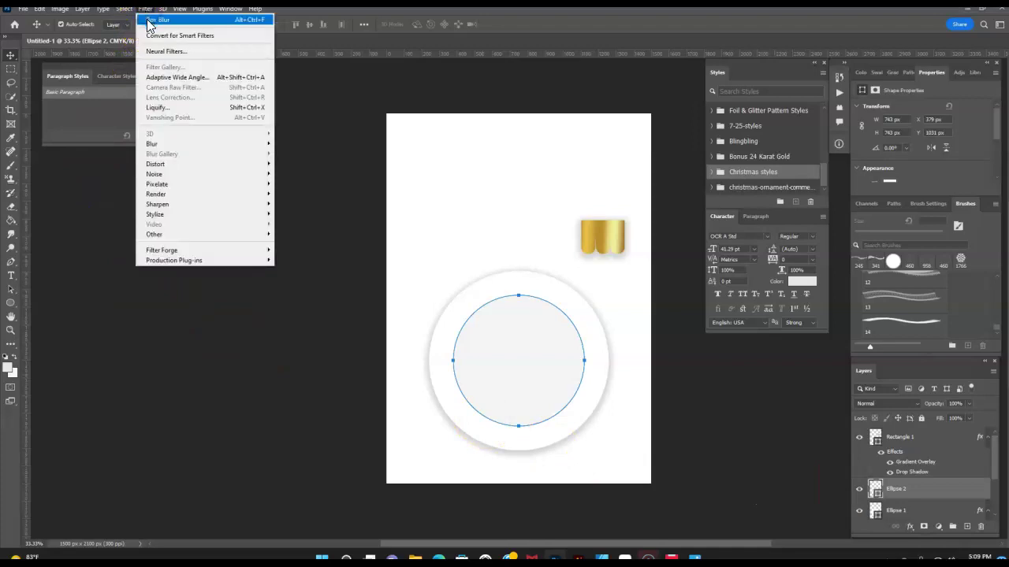
{"action": "mouse_move", "coordinate": [174, 148]}
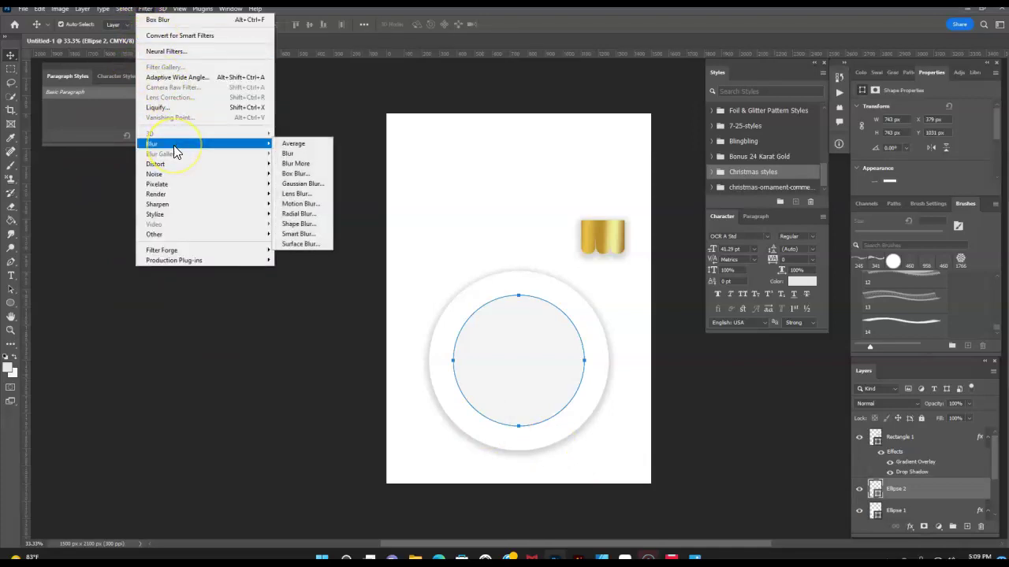
{"action": "left_click", "coordinate": [289, 186]}
{"action": "left_click", "coordinate": [483, 215]}
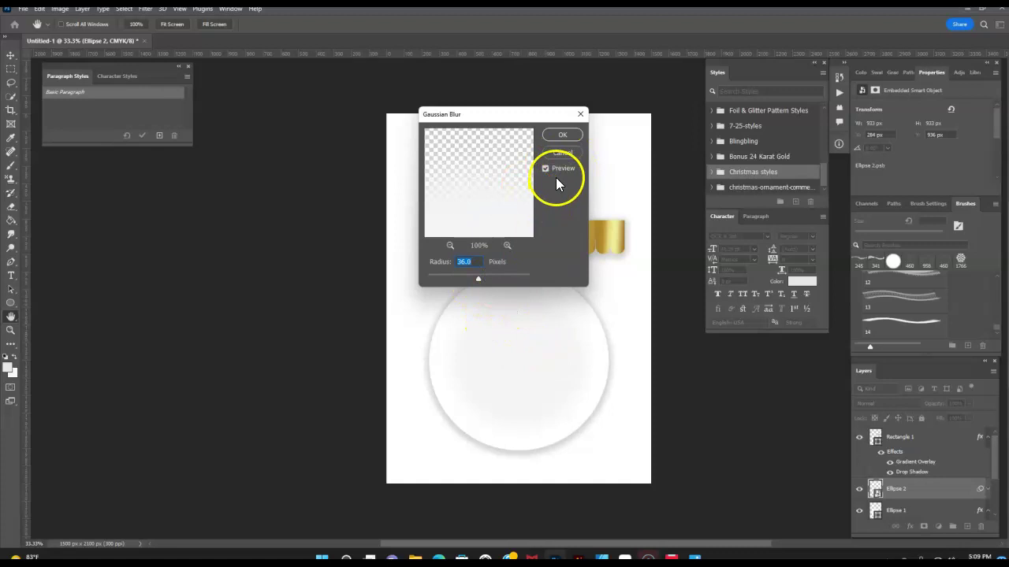
{"action": "left_click", "coordinate": [564, 134]}
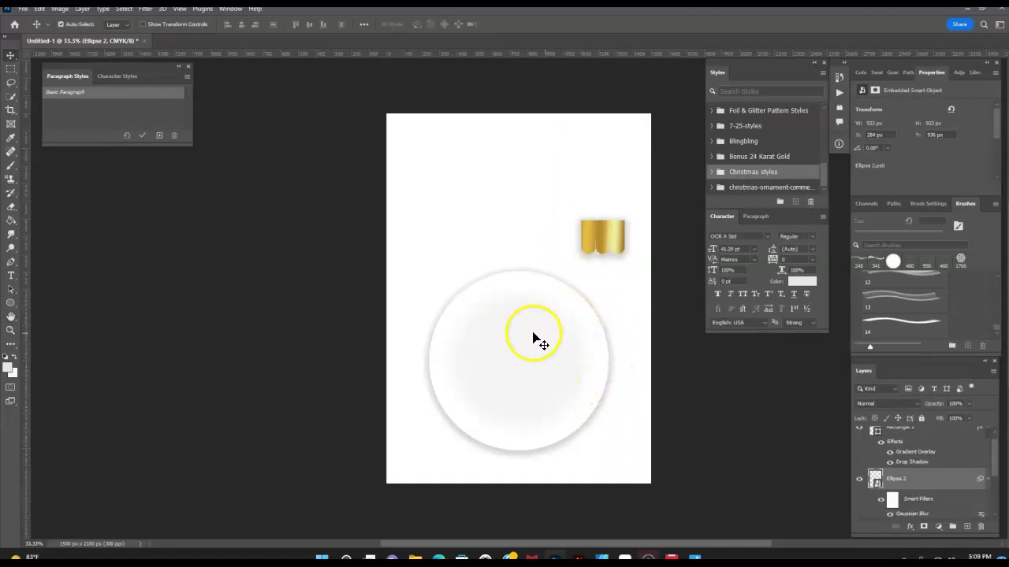
Step: Move the gold scalloped shape back above the large circle, to about X 713, Y 429 px
{"action": "left_click_drag", "start_coordinate": [612, 239], "coordinate": [543, 207]}
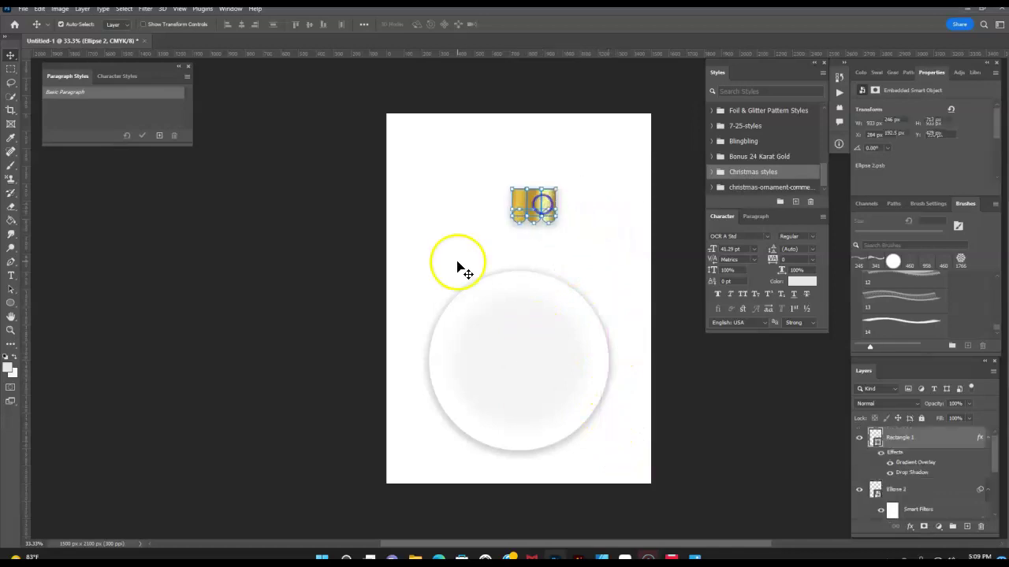
Step: Fill the Background copy layer with a deep red, about #ba0303, using the Paint Bucket
{"action": "left_click", "coordinate": [22, 8]}
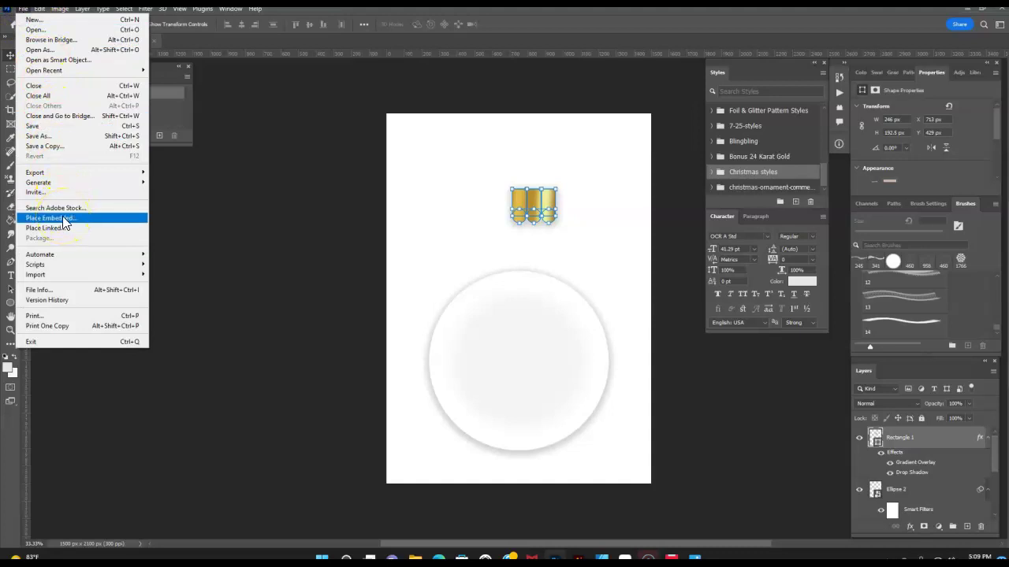
{"action": "left_click", "coordinate": [443, 190]}
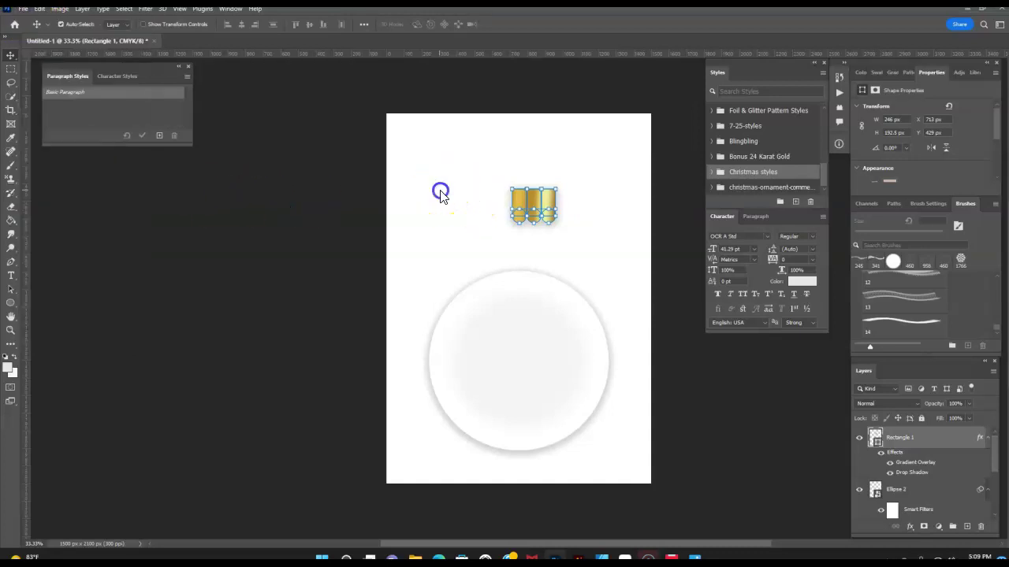
{"action": "scroll", "coordinate": [999, 446], "scroll_direction": "down", "scroll_amount": 3}
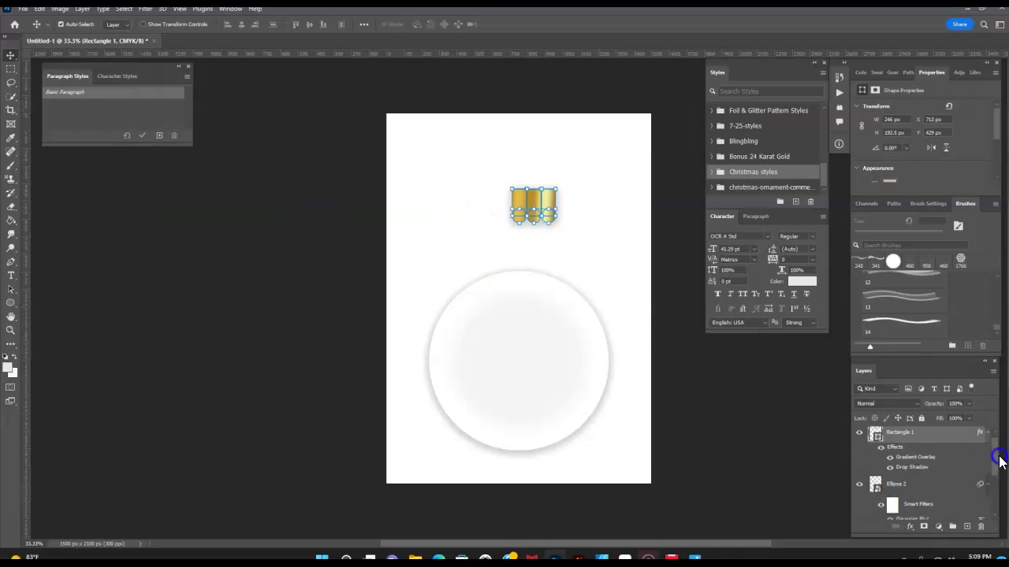
{"action": "left_click", "coordinate": [917, 489]}
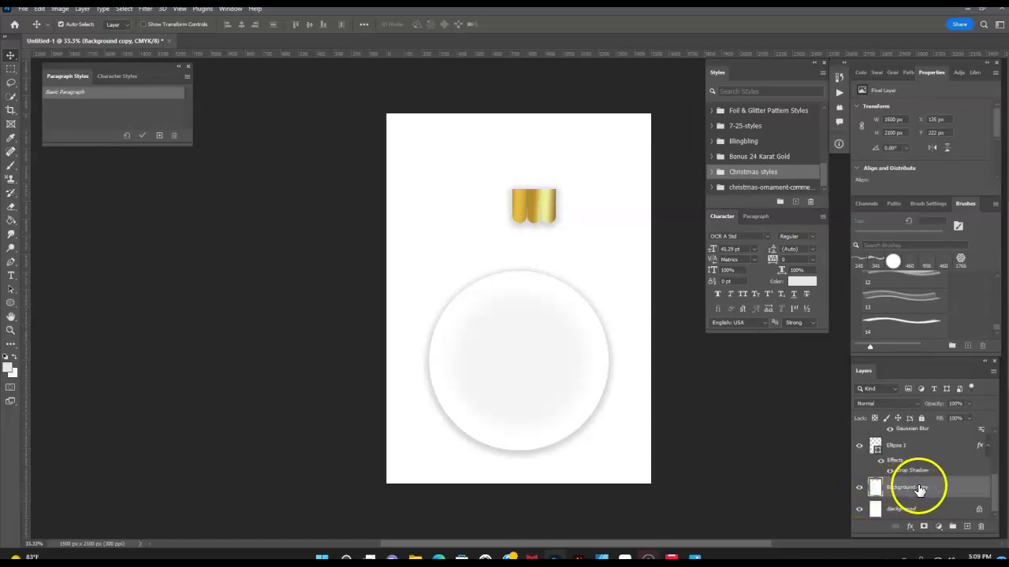
{"action": "left_click", "coordinate": [11, 369]}
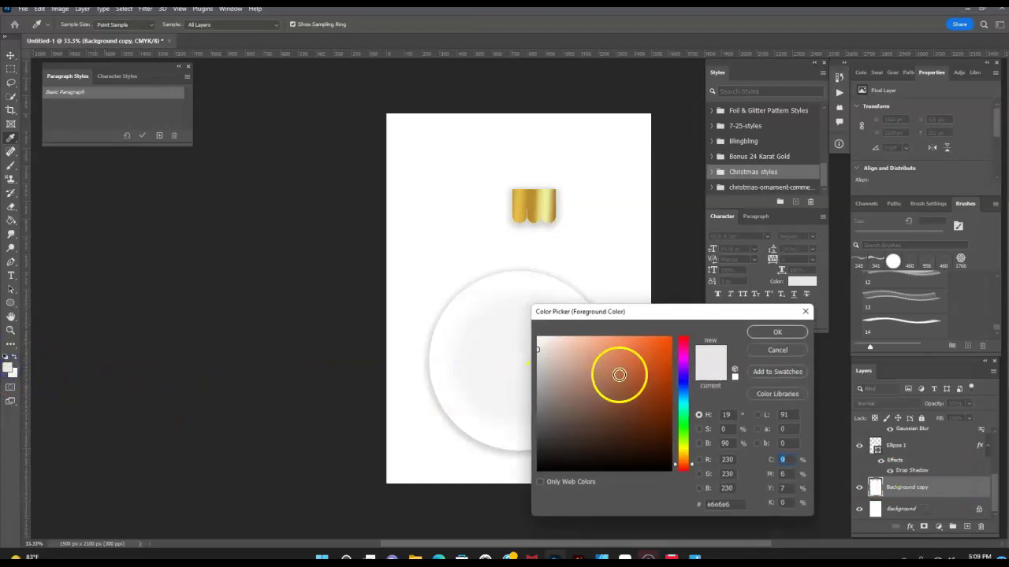
{"action": "left_click_drag", "start_coordinate": [690, 465], "coordinate": [697, 337]}
{"action": "left_click", "coordinate": [670, 373]}
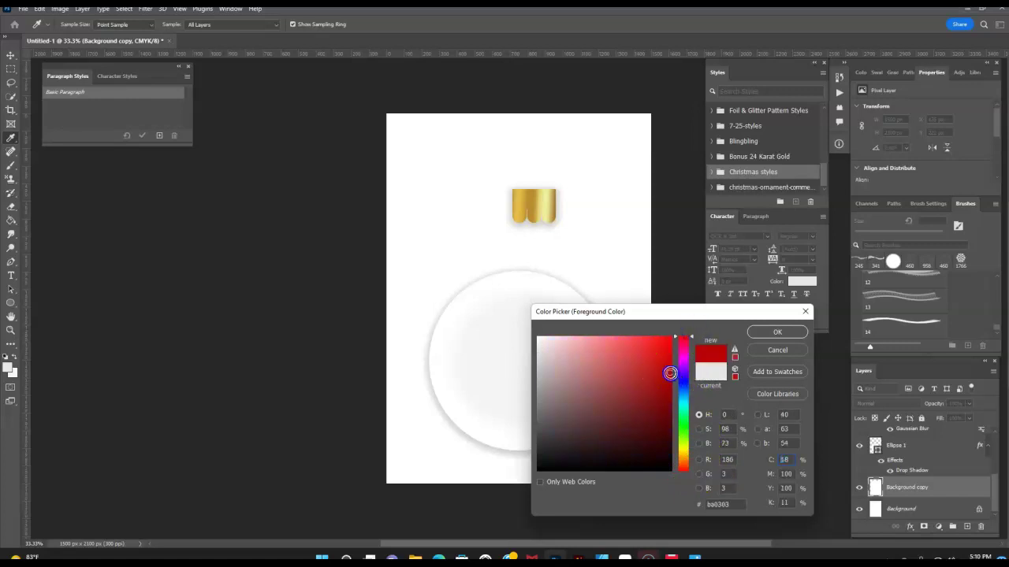
{"action": "left_click_drag", "start_coordinate": [672, 379], "coordinate": [672, 379]}
{"action": "left_click", "coordinate": [776, 332]}
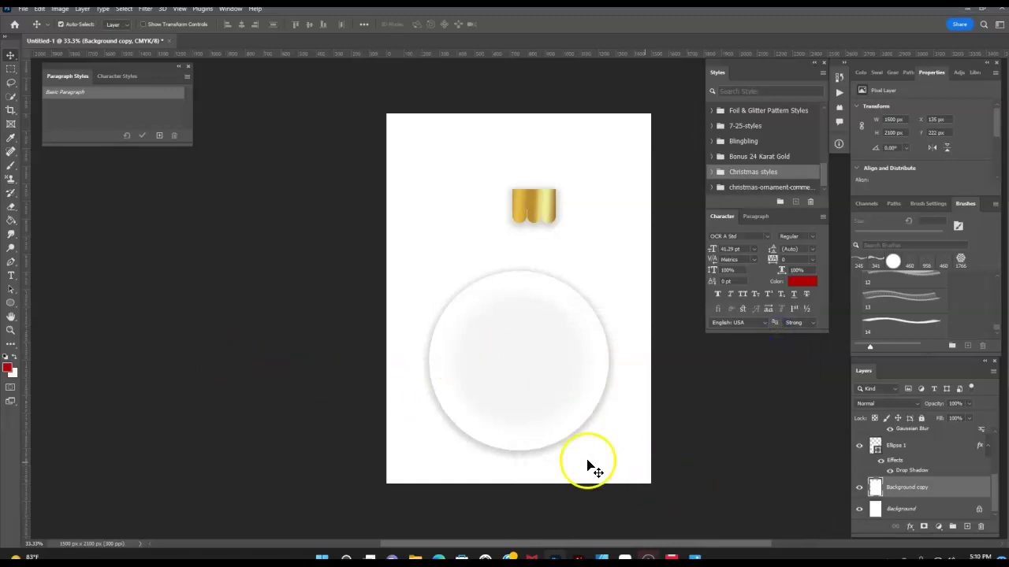
{"action": "left_click", "coordinate": [11, 221]}
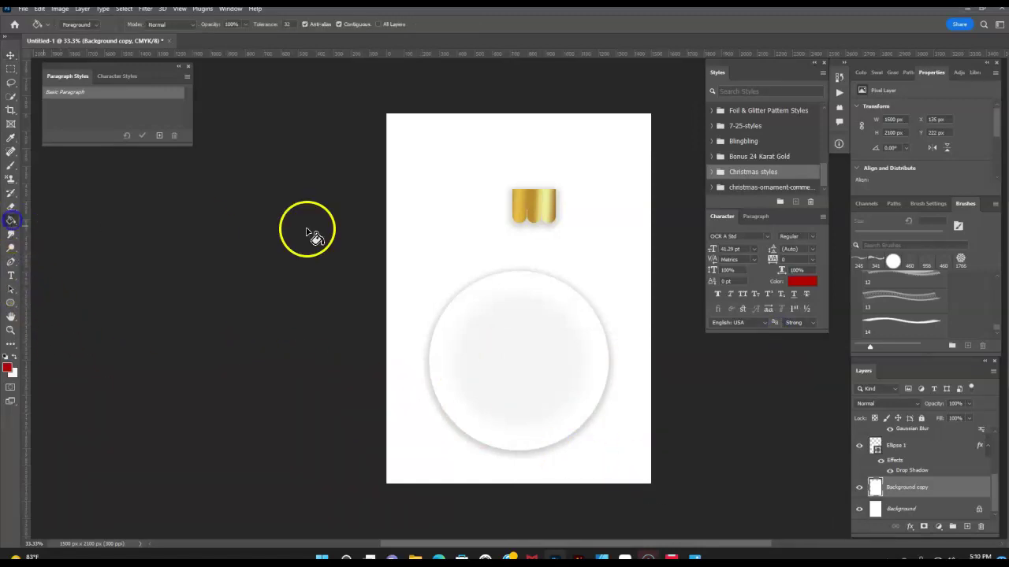
{"action": "left_click", "coordinate": [444, 231]}
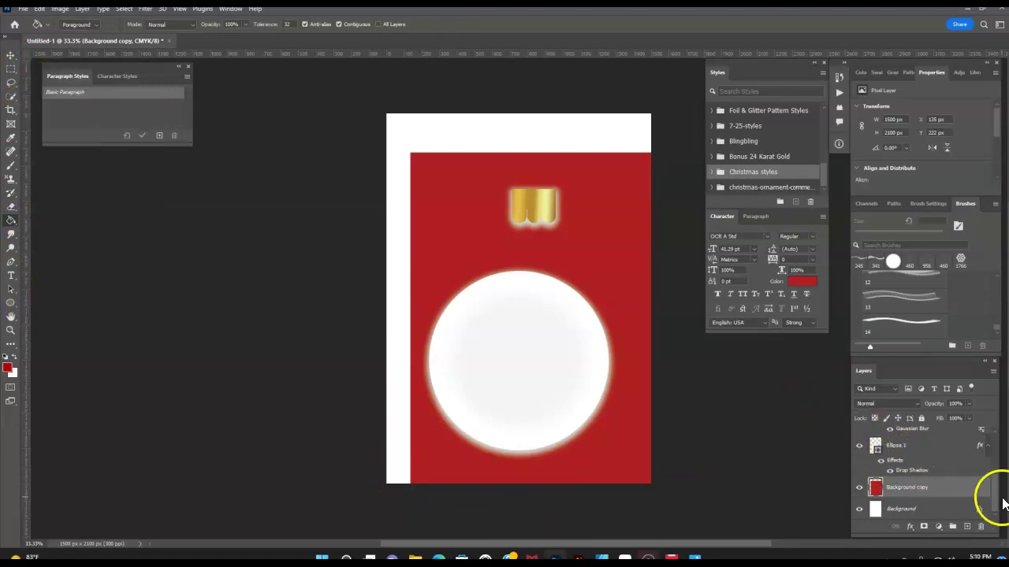
Step: Lower the opacity of the large white circle's layer, Ellipse 1, to 93%
{"action": "left_click", "coordinate": [938, 450]}
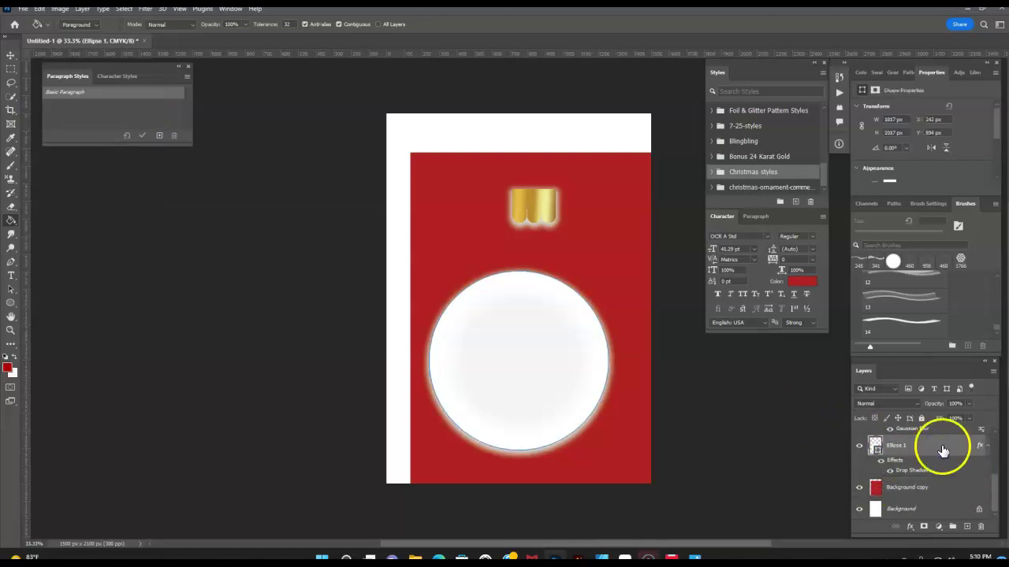
{"action": "left_click", "coordinate": [970, 404]}
{"action": "left_click_drag", "start_coordinate": [969, 417], "coordinate": [967, 417]}
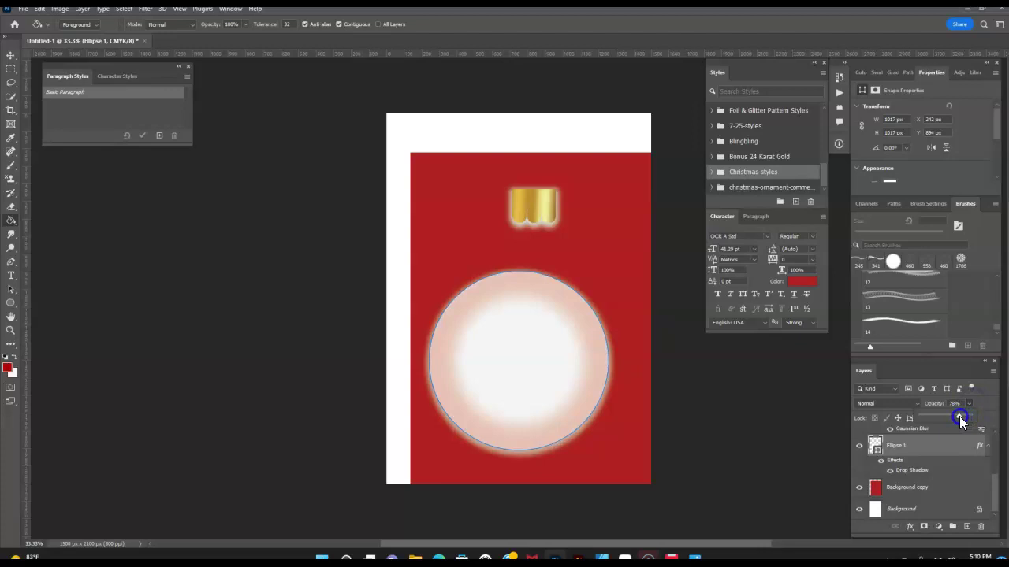
{"action": "left_click_drag", "start_coordinate": [962, 418], "coordinate": [964, 418]}
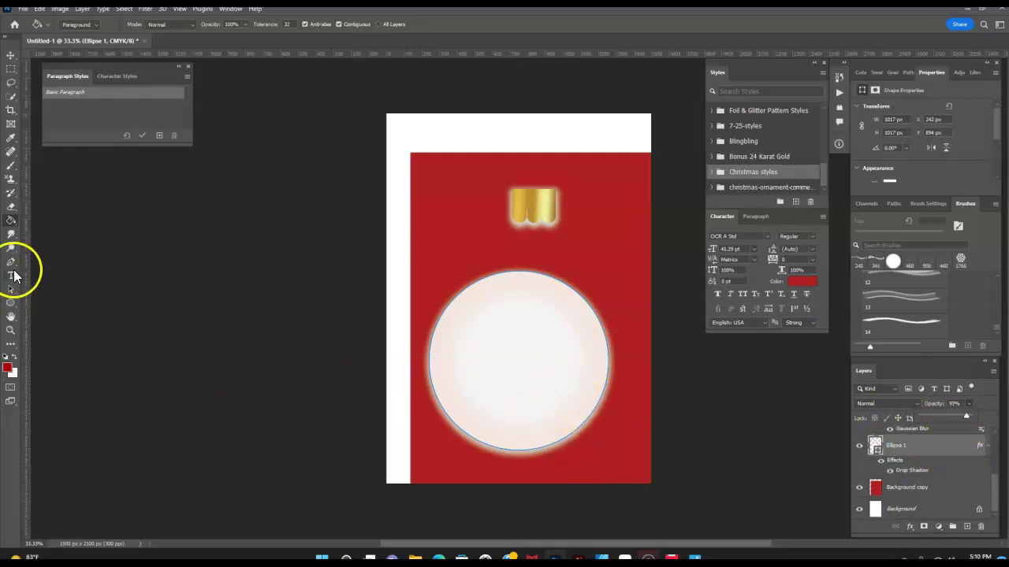
{"action": "left_click", "coordinate": [11, 55]}
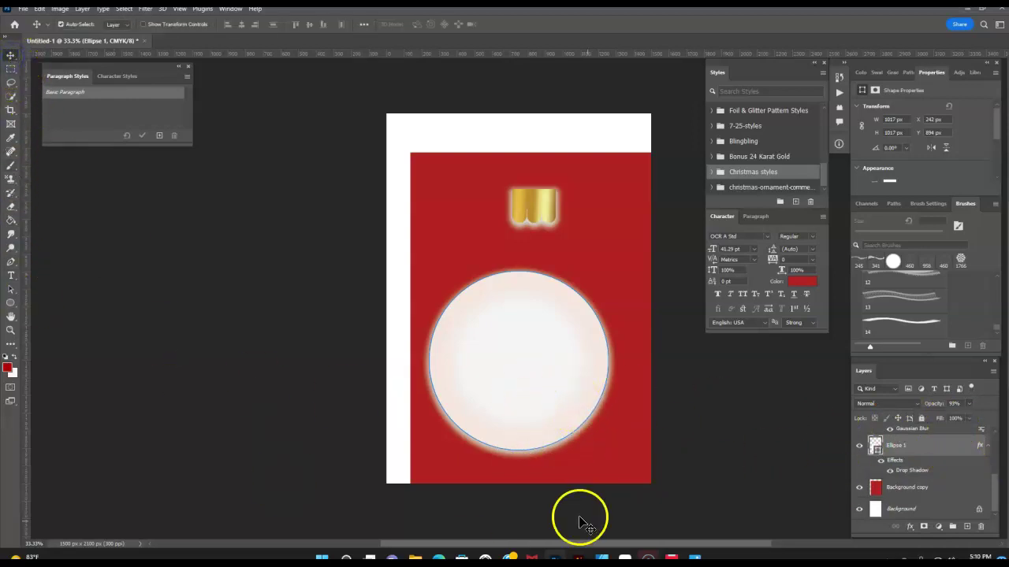
Step: Check the blurred inner circle by toggling its visibility, and add a new empty layer above it
{"action": "left_click_drag", "start_coordinate": [993, 494], "coordinate": [994, 455]}
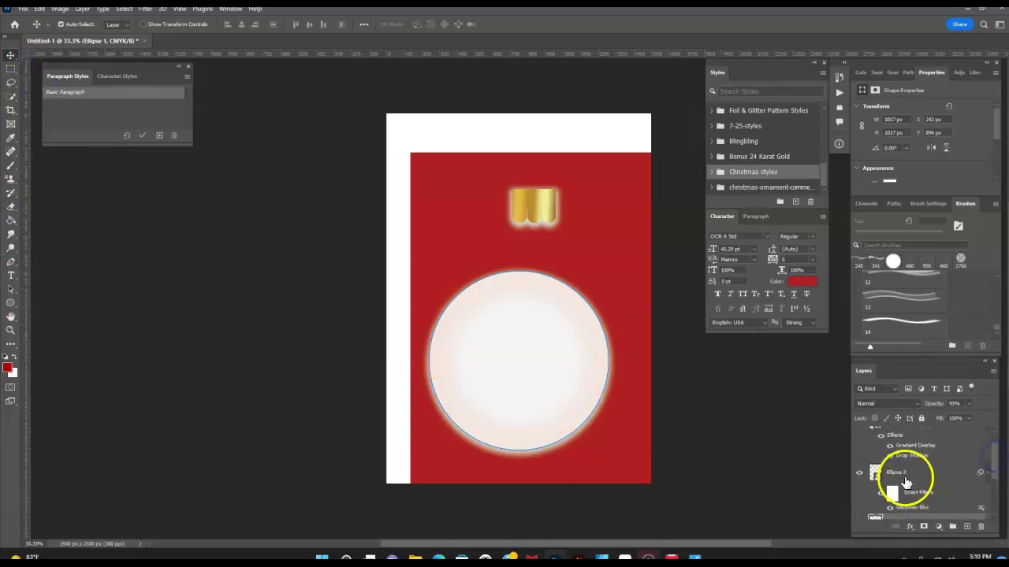
{"action": "left_click", "coordinate": [879, 473]}
{"action": "left_click", "coordinate": [859, 473]}
{"action": "left_click", "coordinate": [859, 475]}
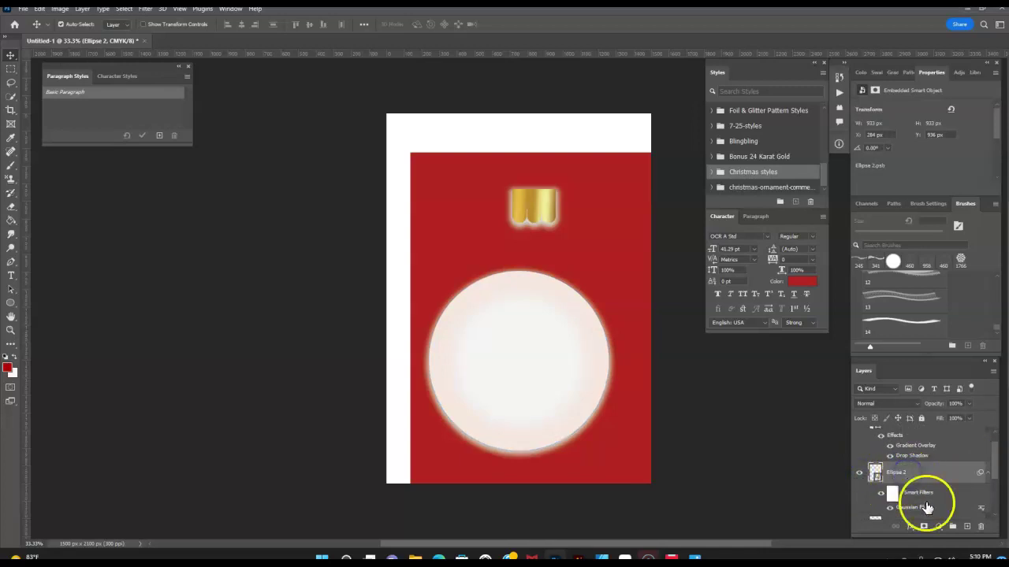
{"action": "left_click", "coordinate": [968, 528]}
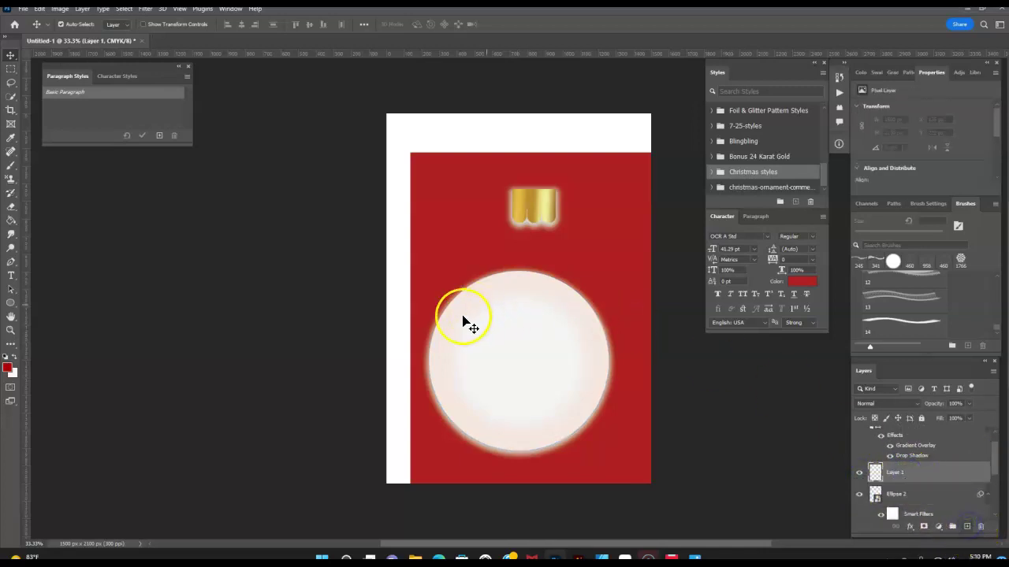
Step: Start placing an embedded image and open the Feathers Of Style folder inside Designers Files on the backup drive
{"action": "left_click", "coordinate": [23, 9]}
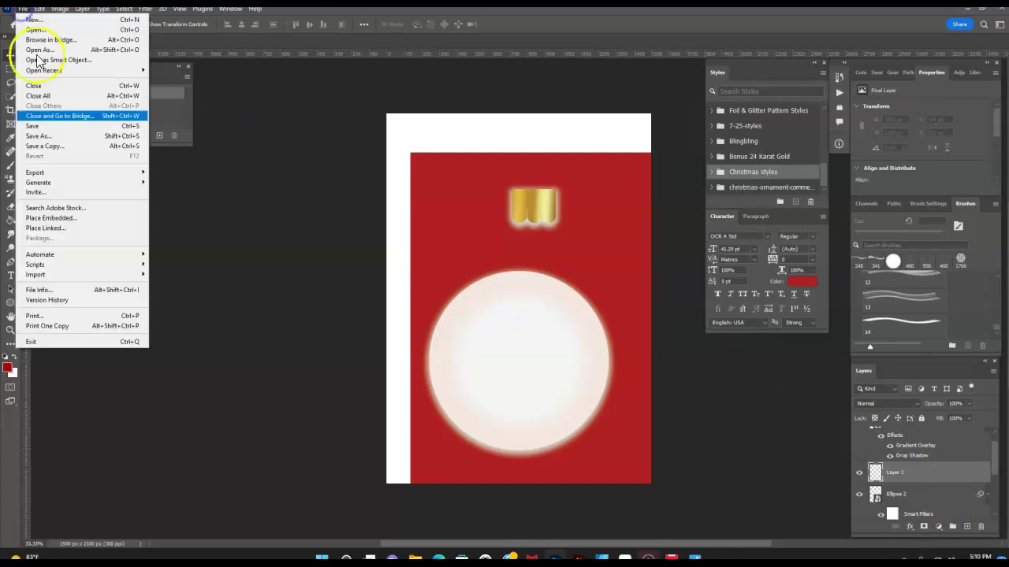
{"action": "left_click", "coordinate": [79, 225]}
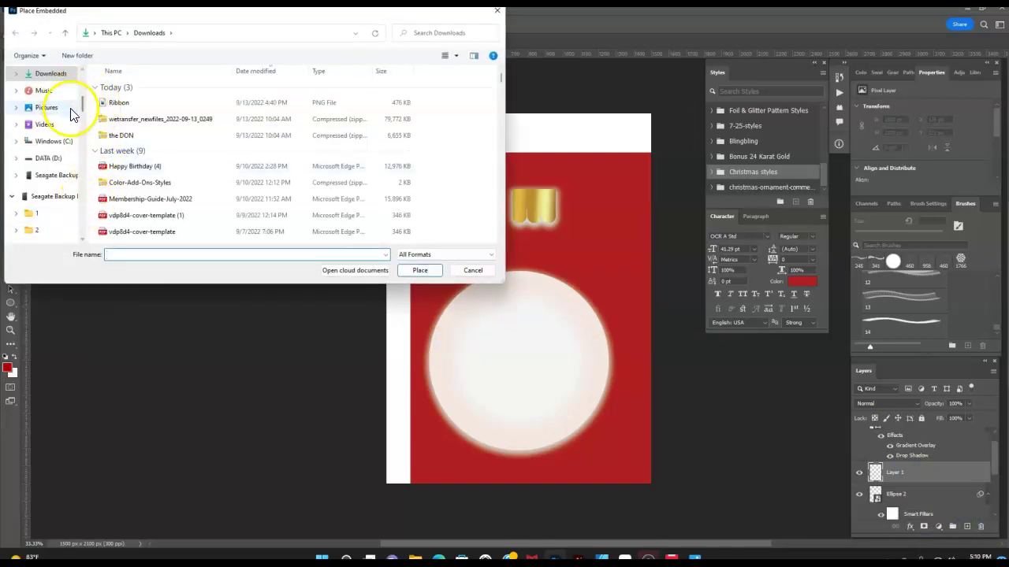
{"action": "left_click_drag", "start_coordinate": [76, 115], "coordinate": [88, 145]}
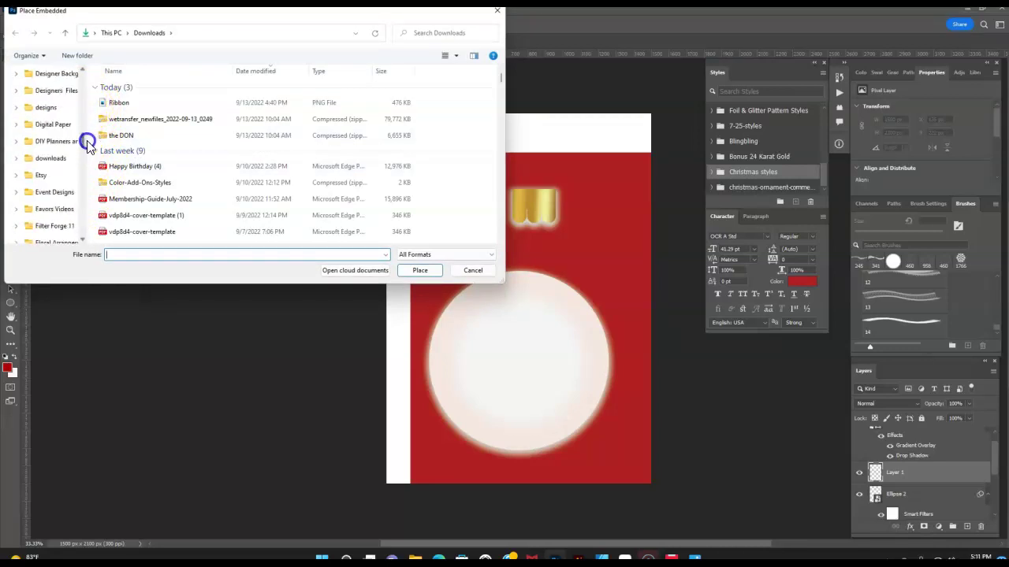
{"action": "left_click", "coordinate": [59, 90]}
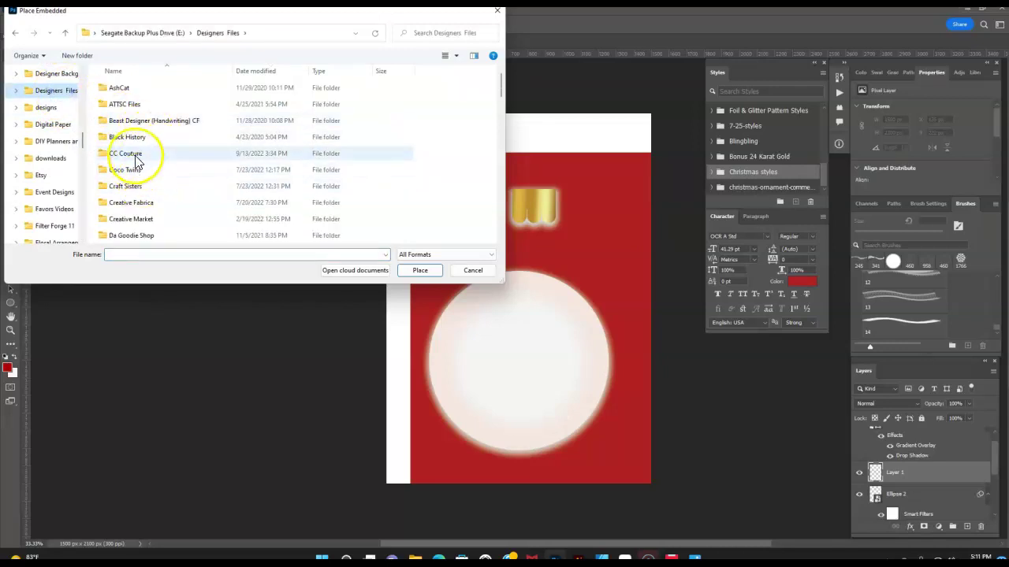
{"action": "scroll", "coordinate": [146, 205], "scroll_direction": "down", "scroll_amount": 1}
{"action": "scroll", "coordinate": [143, 202], "scroll_direction": "down", "scroll_amount": 5}
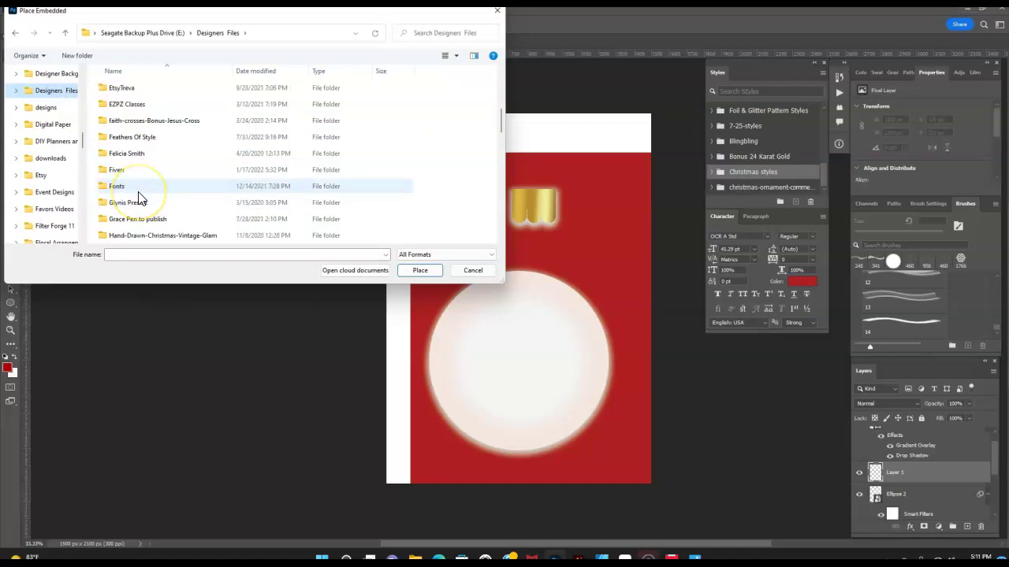
{"action": "double_click", "coordinate": [130, 137]}
Step: Look through the Fashion Girl volumes 25 to 34 in the Feathers Of Style folder for a suitable clipart figure
{"action": "scroll", "coordinate": [141, 154], "scroll_direction": "down", "scroll_amount": 6}
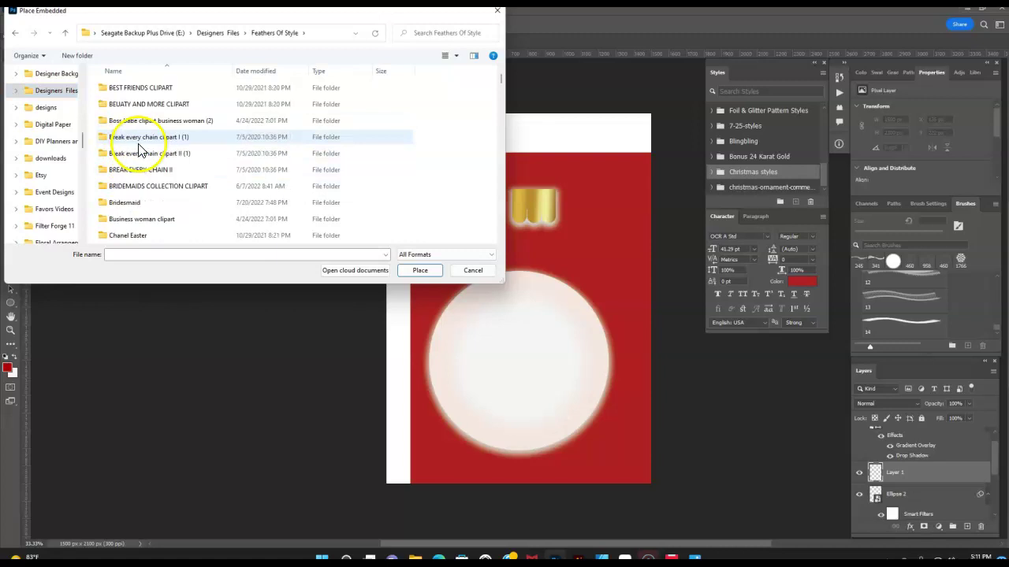
{"action": "scroll", "coordinate": [142, 162], "scroll_direction": "down", "scroll_amount": 9}
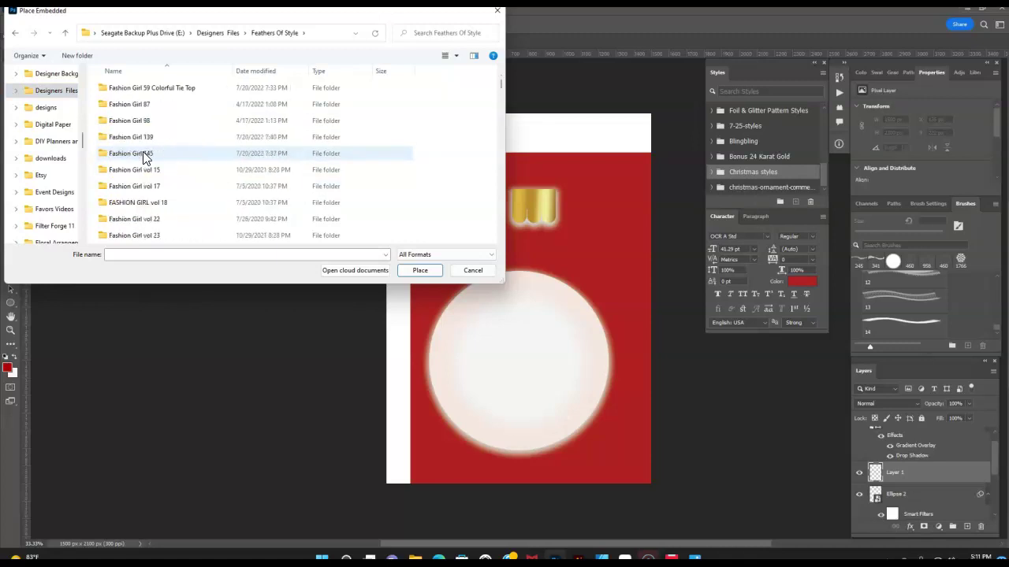
{"action": "double_click", "coordinate": [140, 186]}
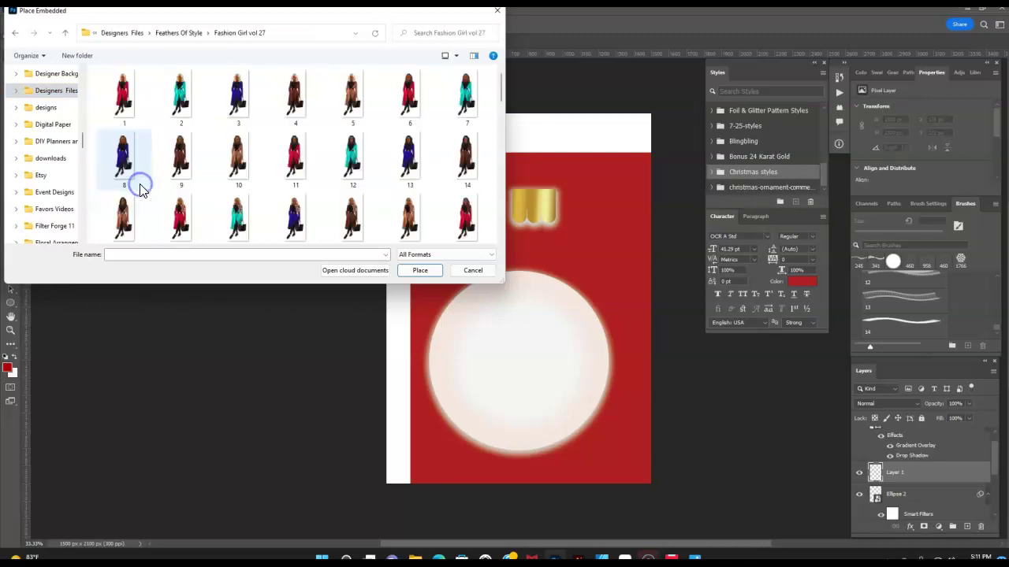
{"action": "left_click", "coordinate": [65, 33]}
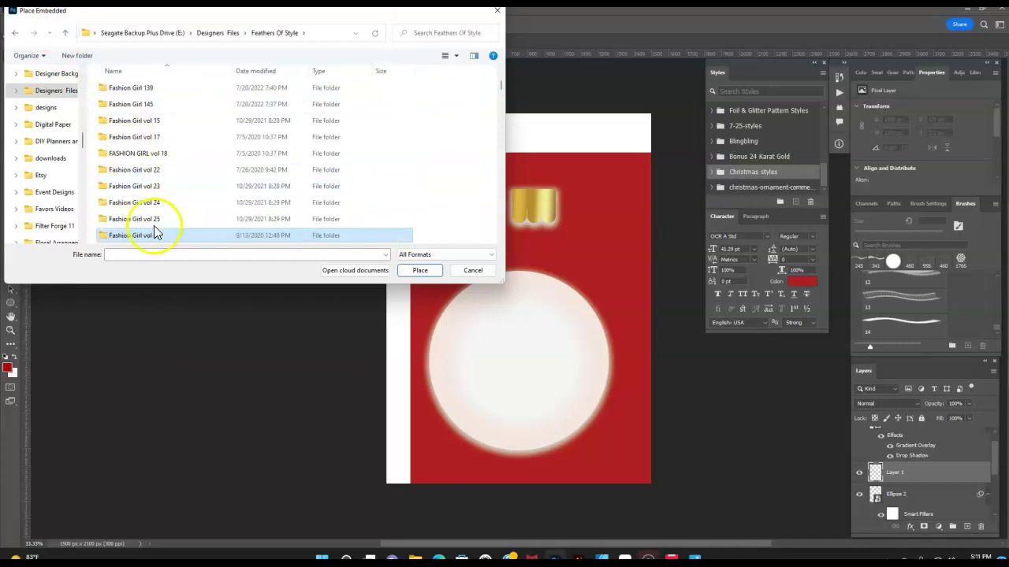
{"action": "double_click", "coordinate": [144, 216]}
{"action": "left_click", "coordinate": [65, 33]}
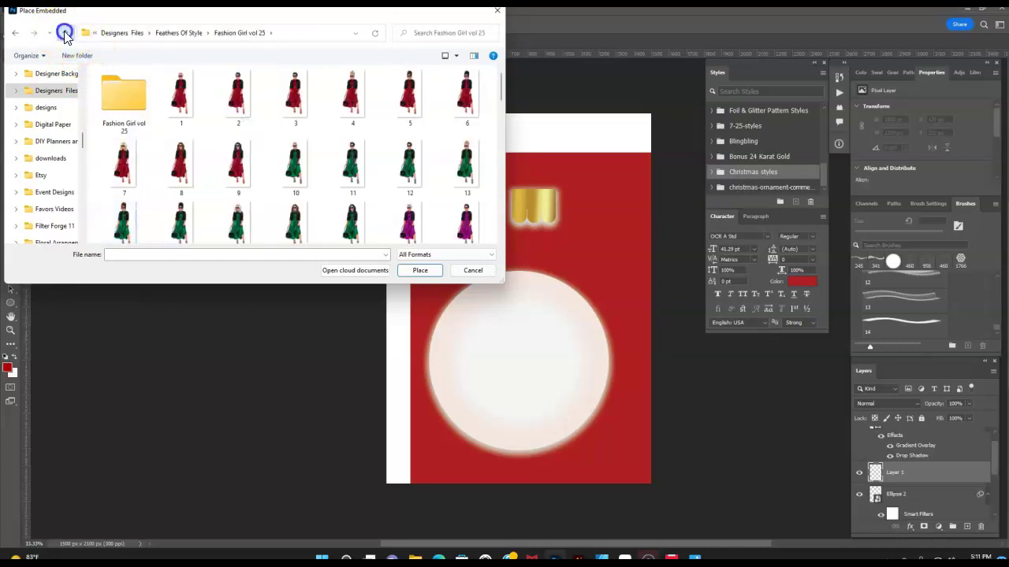
{"action": "double_click", "coordinate": [148, 104]}
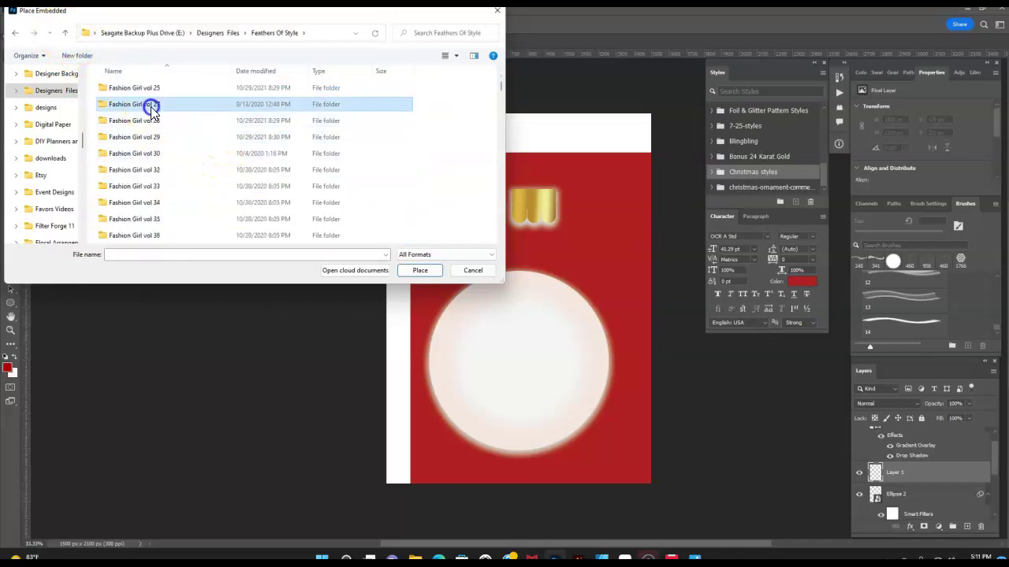
{"action": "left_click", "coordinate": [68, 34]}
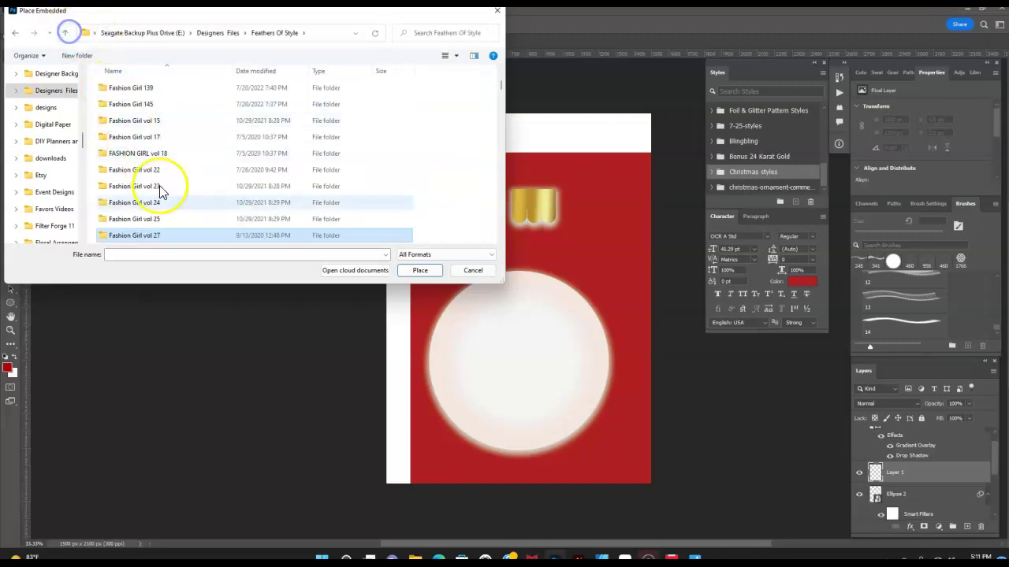
{"action": "double_click", "coordinate": [145, 160]}
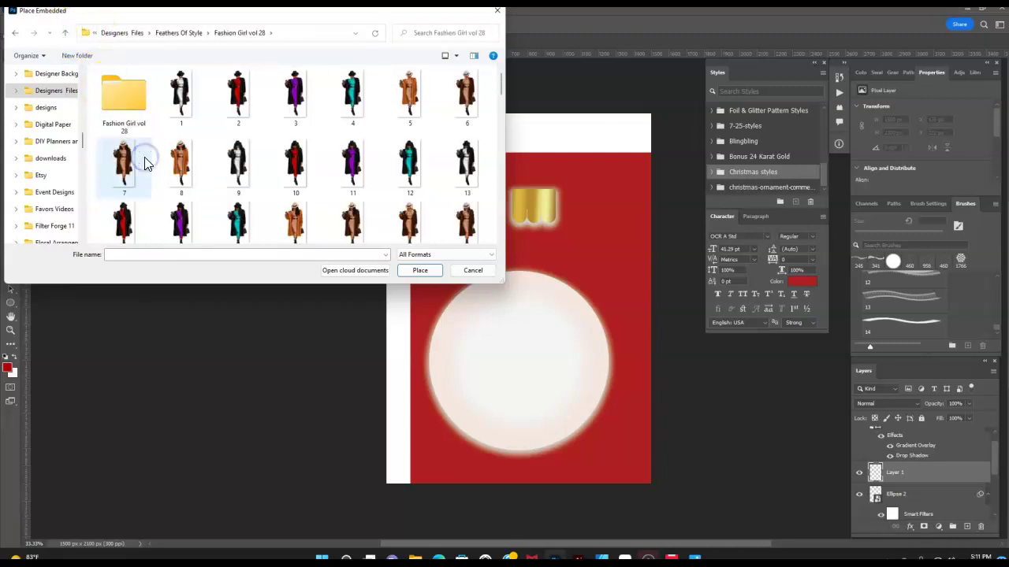
{"action": "left_click", "coordinate": [65, 33]}
{"action": "double_click", "coordinate": [140, 154]}
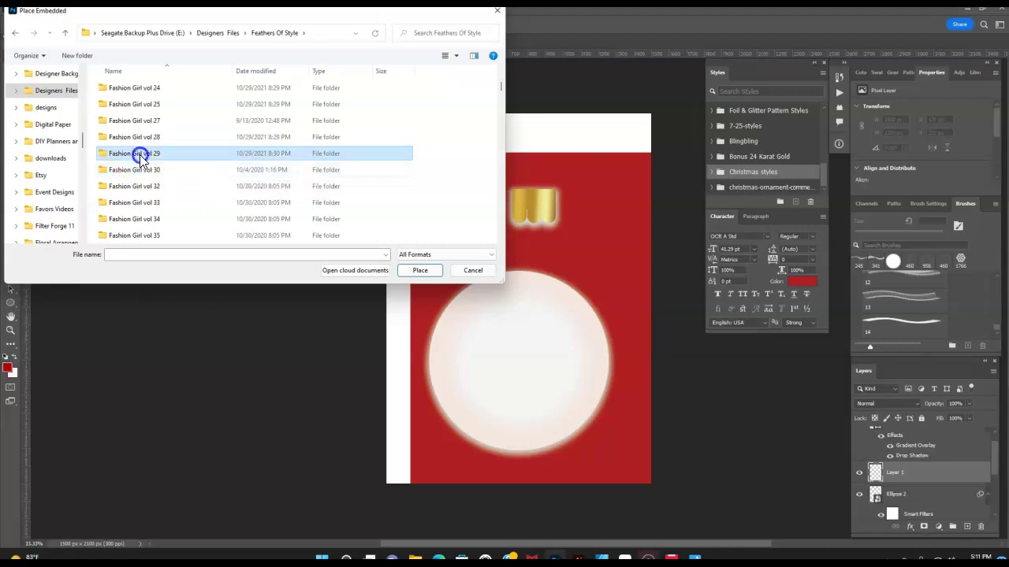
{"action": "left_click", "coordinate": [65, 38]}
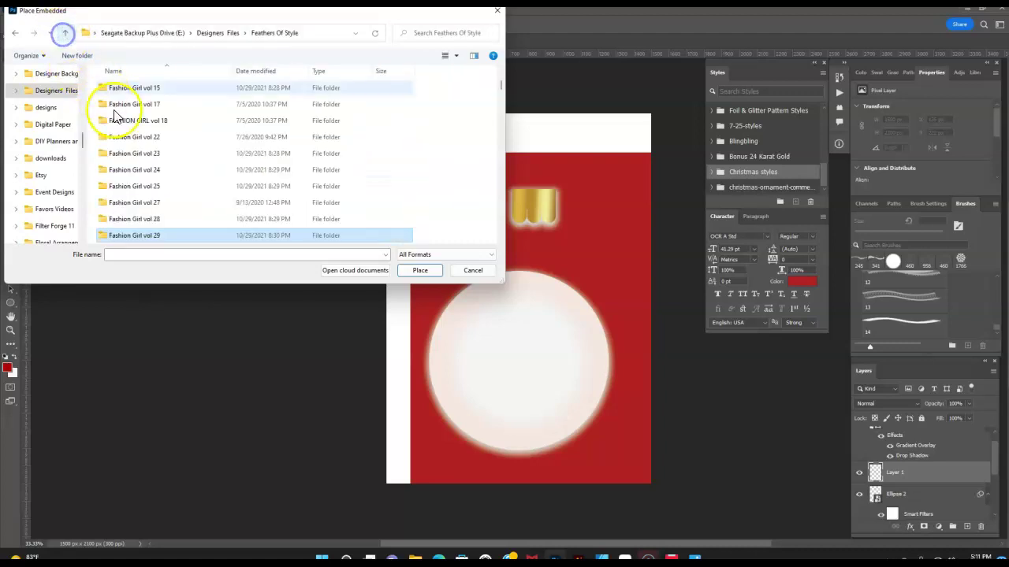
{"action": "double_click", "coordinate": [146, 160]}
{"action": "left_click", "coordinate": [64, 33]}
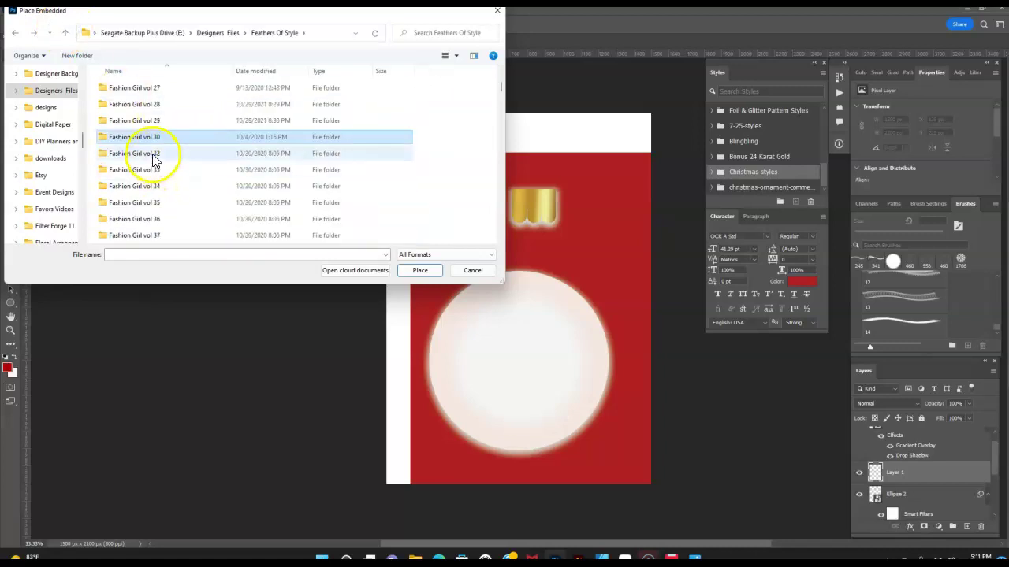
{"action": "double_click", "coordinate": [154, 155]}
{"action": "left_click", "coordinate": [66, 38]}
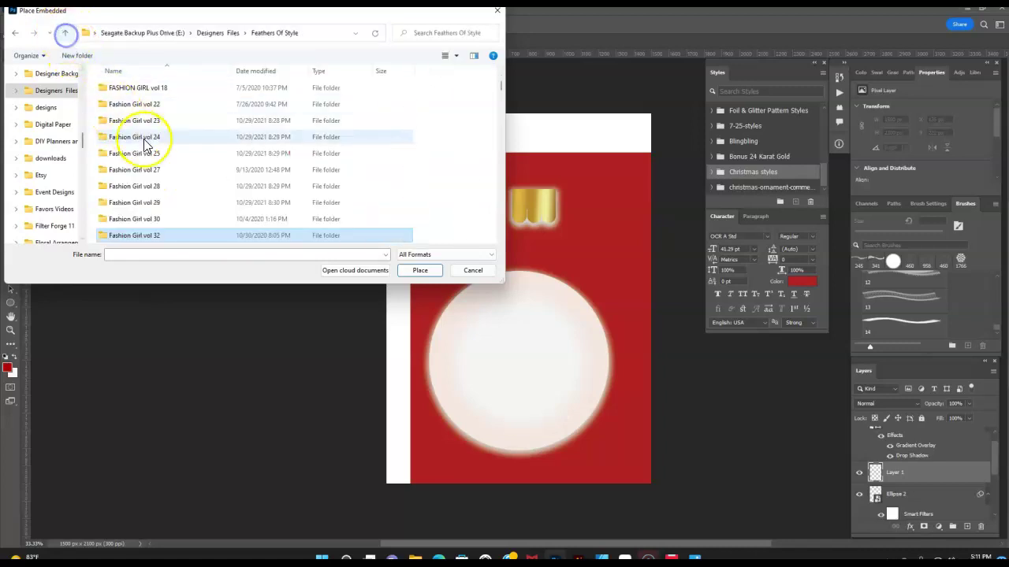
{"action": "double_click", "coordinate": [144, 151]}
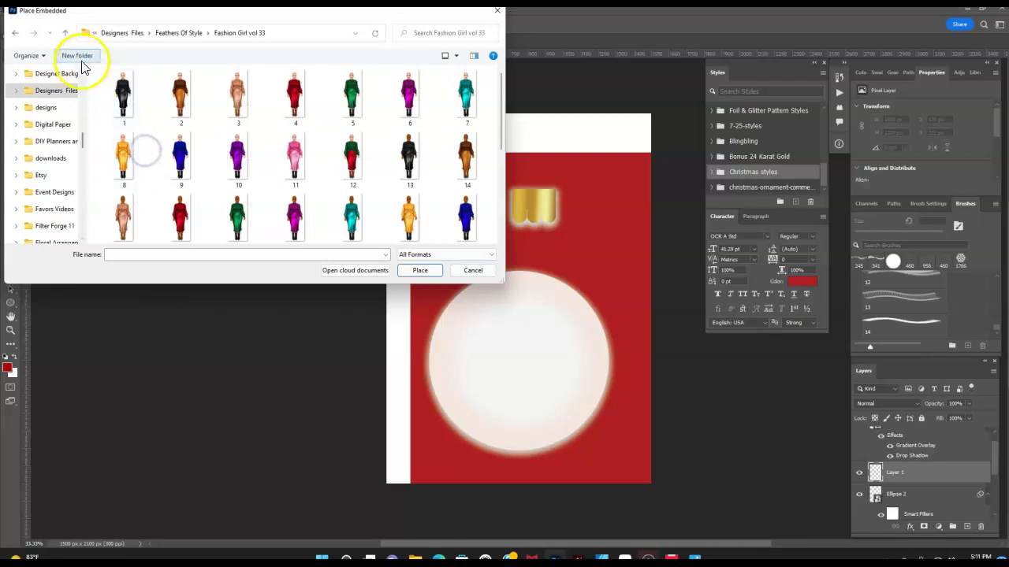
{"action": "left_click", "coordinate": [65, 34]}
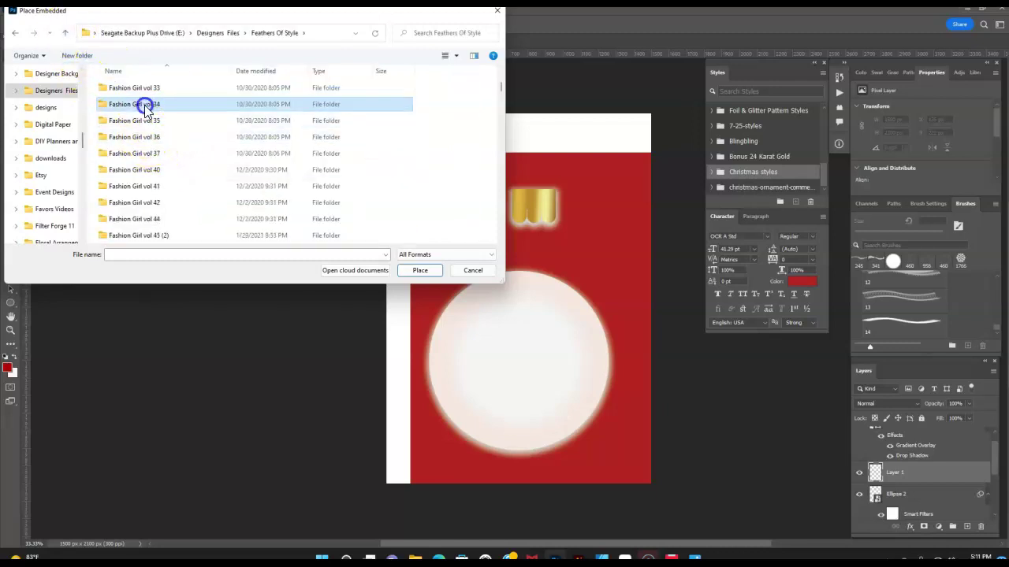
{"action": "double_click", "coordinate": [144, 104]}
{"action": "left_click", "coordinate": [65, 38]}
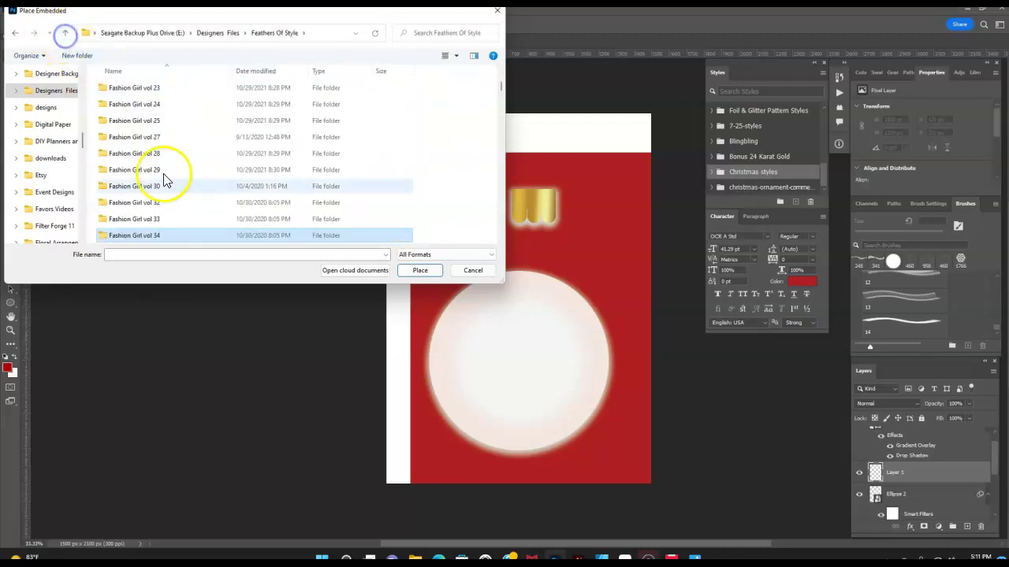
Step: Place image 15, the blonde woman in a red dress, from the Fashion Girl vol 35 folder as an embedded image
{"action": "double_click", "coordinate": [131, 152]}
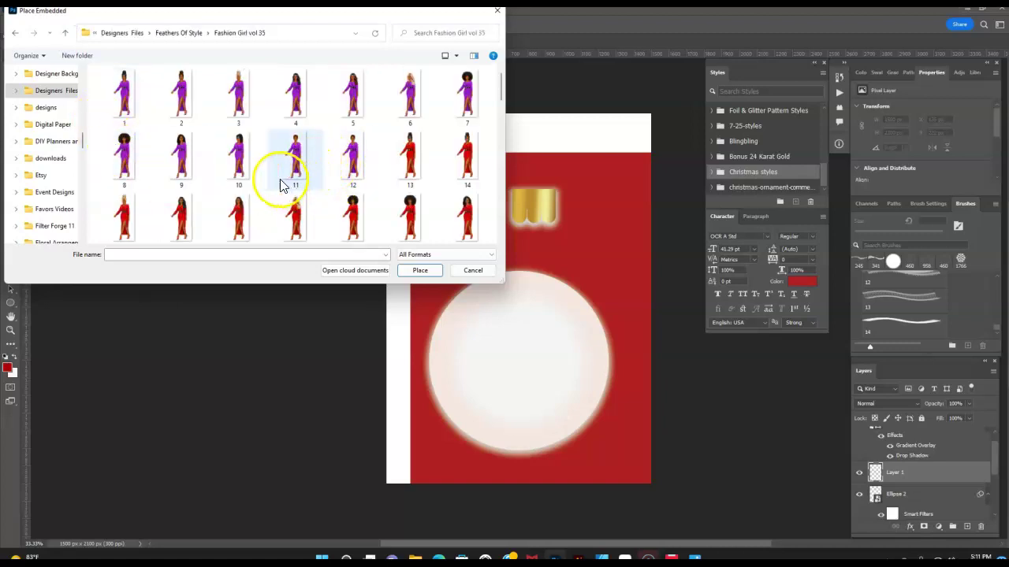
{"action": "left_click", "coordinate": [128, 219]}
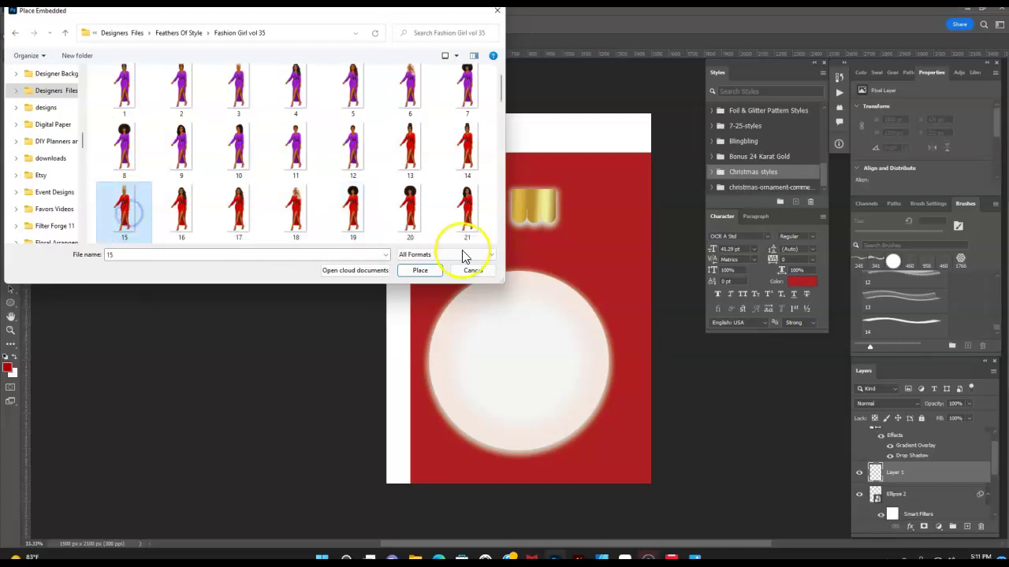
{"action": "left_click", "coordinate": [422, 271]}
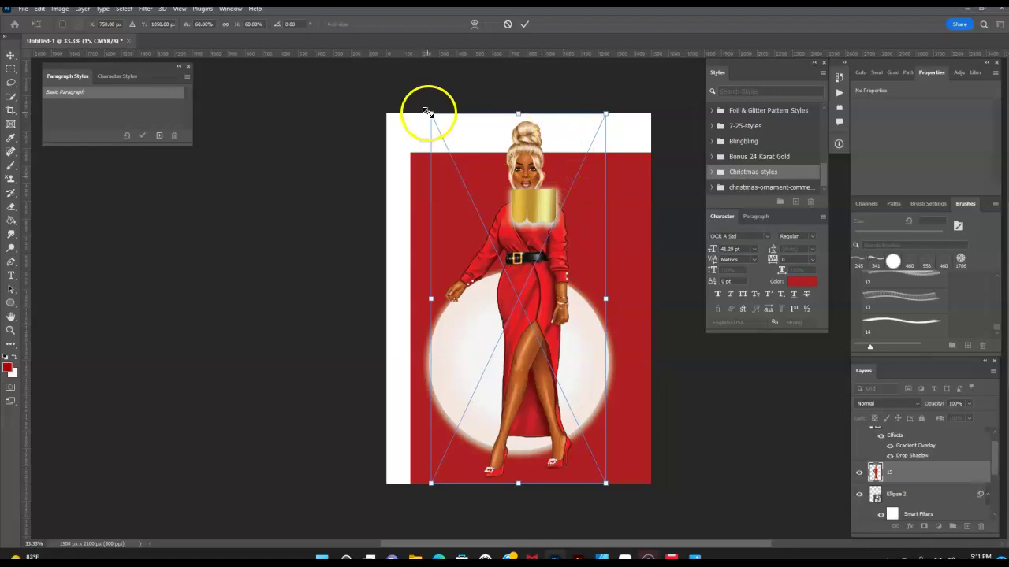
Step: Scale the placed woman to about 36% and position her over the right half of the white circle, extending below it
{"action": "left_click_drag", "start_coordinate": [428, 112], "coordinate": [502, 296]}
{"action": "mouse_move", "coordinate": [556, 345]}
{"action": "left_mouse_down"}
{"action": "mouse_move", "coordinate": [561, 350]}
{"action": "mouse_move", "coordinate": [549, 353]}
{"action": "mouse_move", "coordinate": [549, 341]}
{"action": "left_mouse_up"}
{"action": "left_click_drag", "start_coordinate": [505, 298], "coordinate": [479, 254]}
{"action": "left_click_drag", "start_coordinate": [523, 315], "coordinate": [567, 389]}
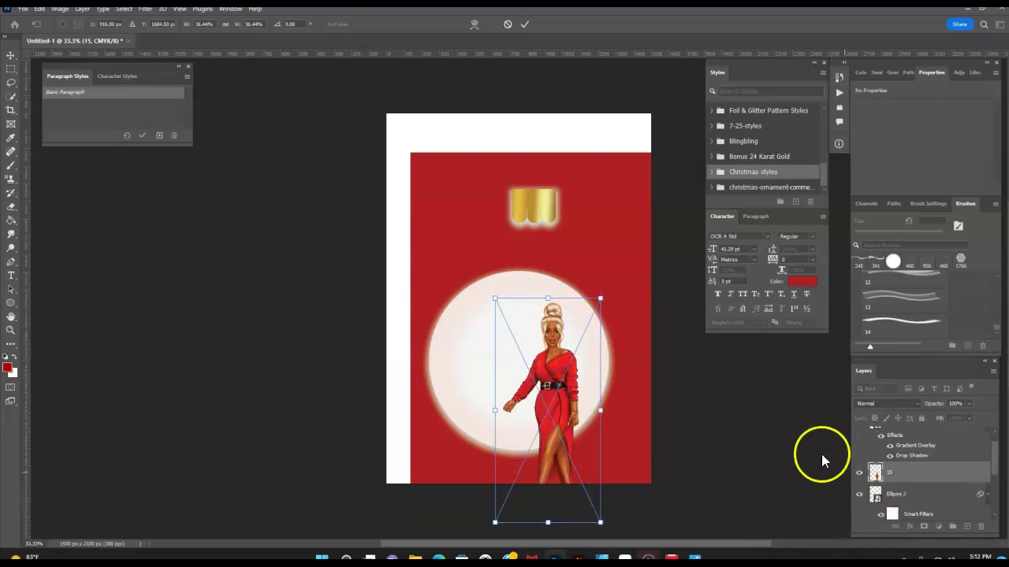
{"action": "left_click", "coordinate": [530, 27]}
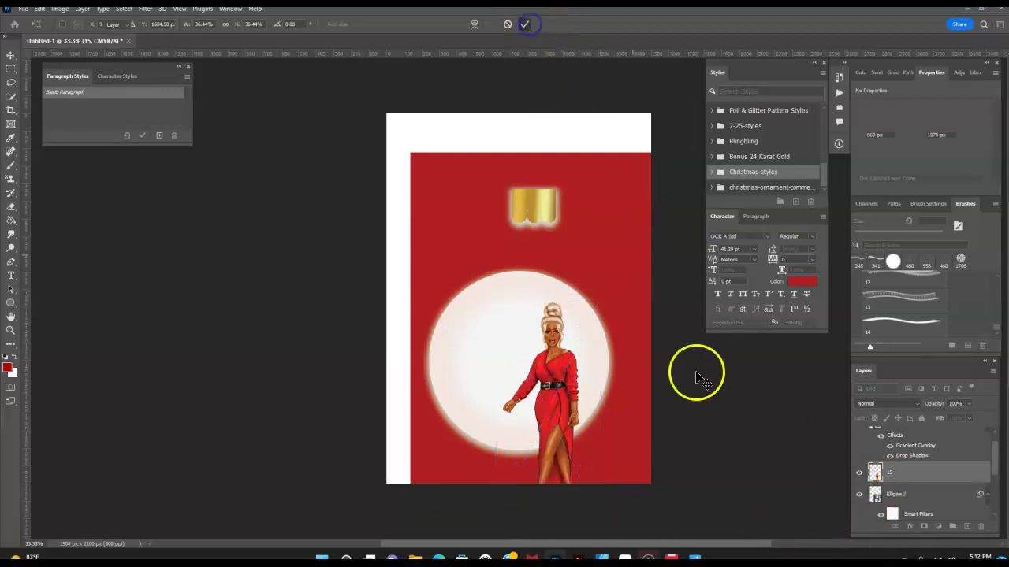
Step: Duplicate the blurred inner circle's layer, Ellipse 2, and hide the original, keeping the copy visible beneath the clipart
{"action": "left_click", "coordinate": [916, 478]}
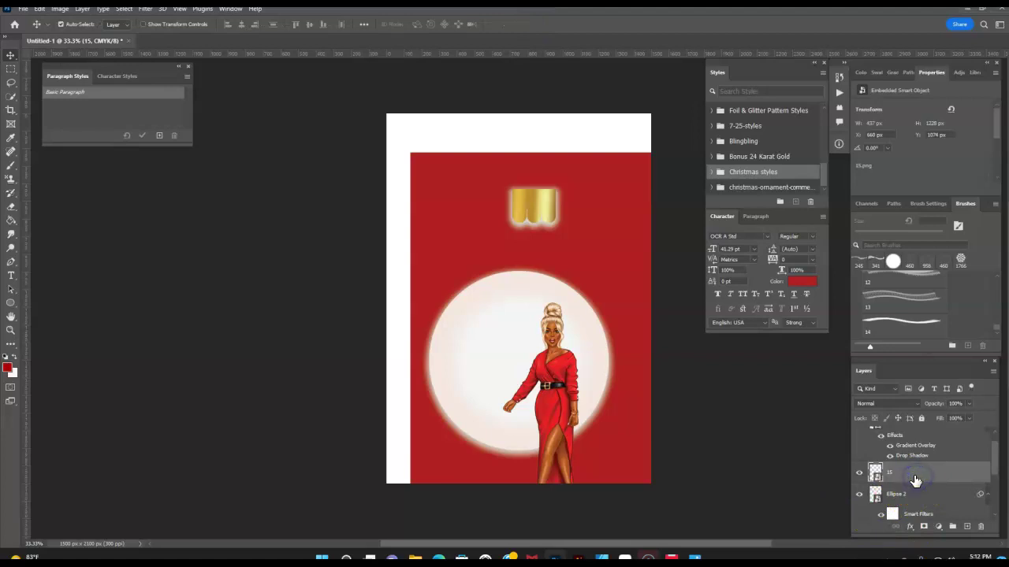
{"action": "left_click", "coordinate": [912, 496]}
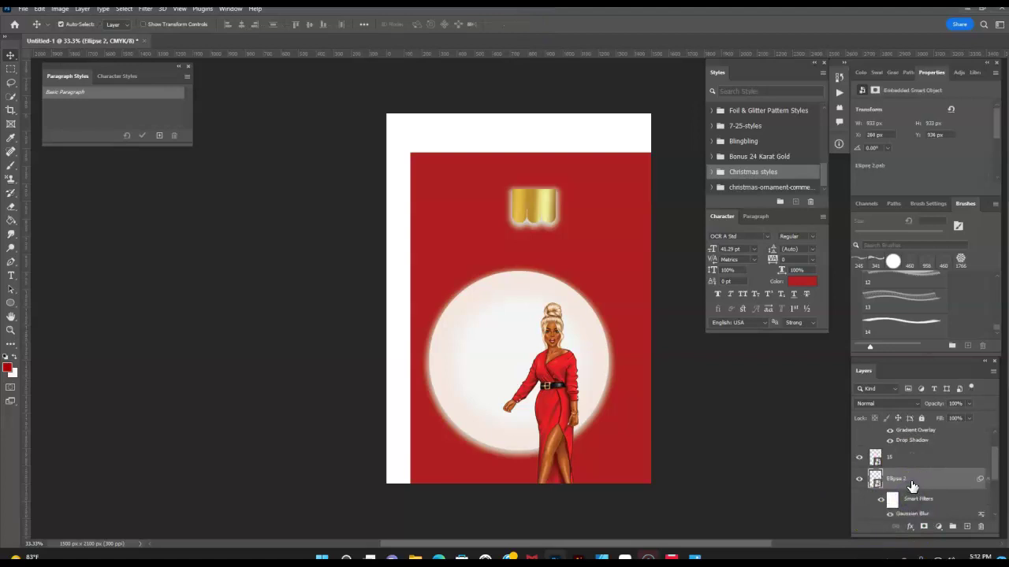
{"action": "left_click", "coordinate": [859, 481]}
{"action": "left_click", "coordinate": [859, 480]}
{"action": "left_click_drag", "start_coordinate": [962, 483], "coordinate": [970, 527]}
{"action": "left_click", "coordinate": [996, 465]}
{"action": "left_click_drag", "start_coordinate": [996, 465], "coordinate": [997, 478]}
{"action": "left_click", "coordinate": [859, 470]}
{"action": "left_click_drag", "start_coordinate": [997, 478], "coordinate": [995, 465]}
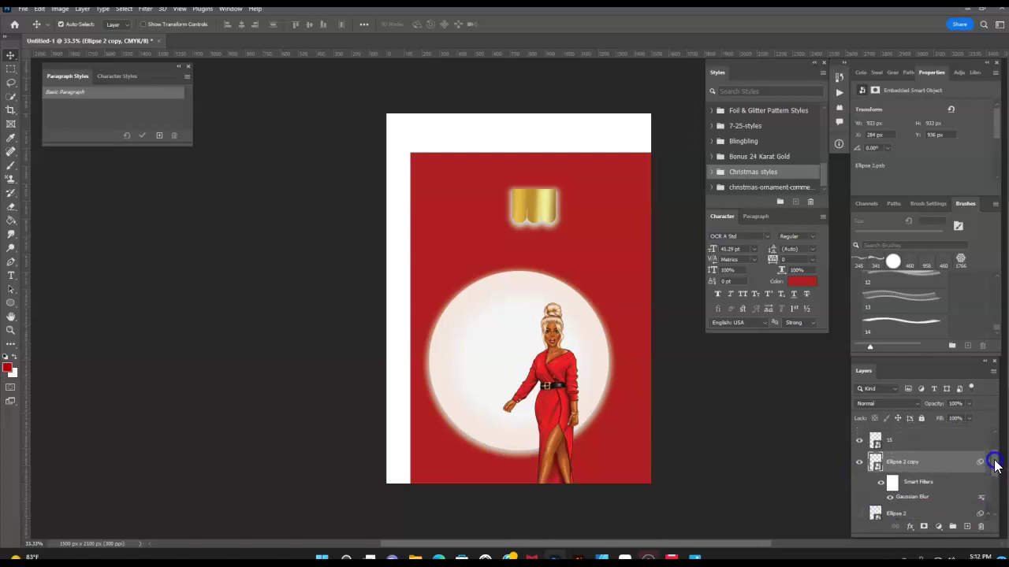
Step: Rasterize the Ellipse 2 copy layer
{"action": "left_click", "coordinate": [914, 465]}
{"action": "right_click", "coordinate": [912, 465]}
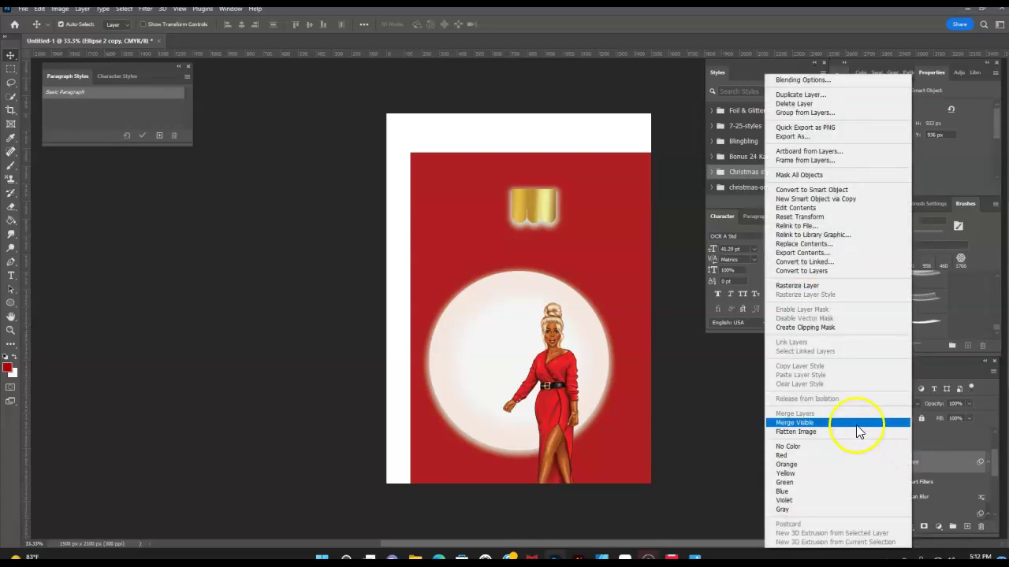
{"action": "left_click", "coordinate": [806, 286]}
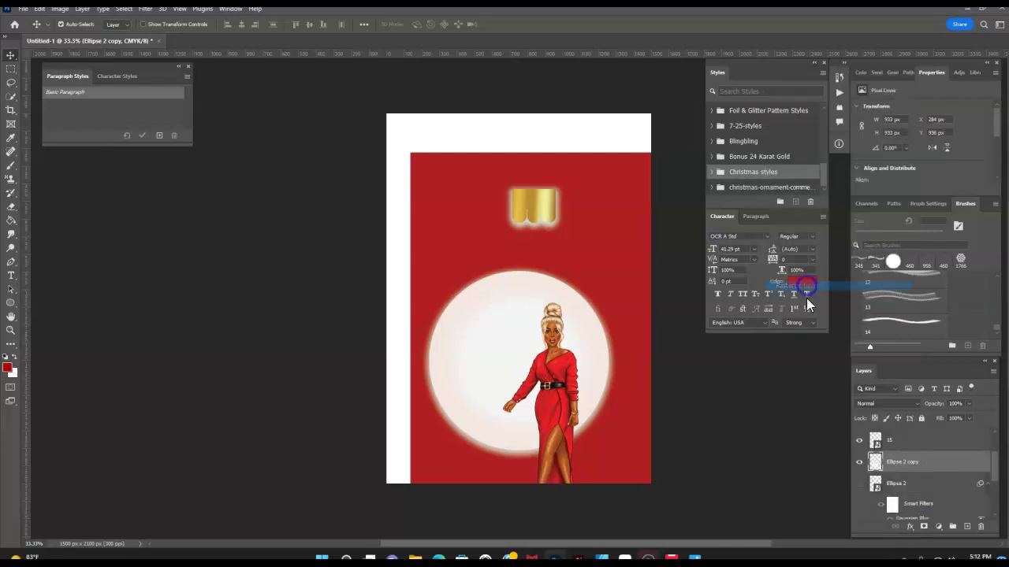
Step: Check the clipart layer 15 by toggling its visibility, and rasterize it
{"action": "left_click", "coordinate": [906, 443]}
{"action": "left_click", "coordinate": [860, 444]}
{"action": "left_click", "coordinate": [860, 443]}
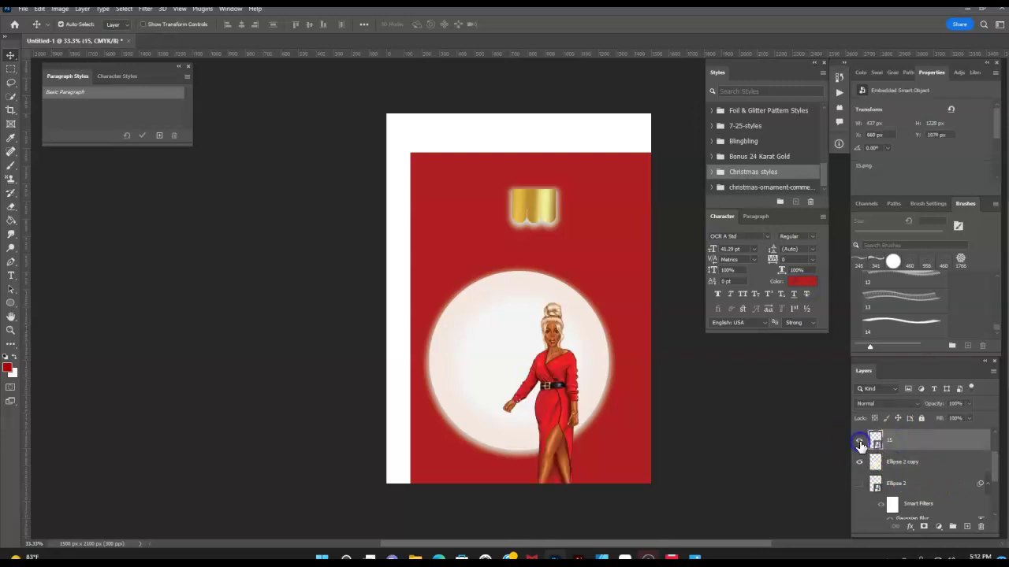
{"action": "right_click", "coordinate": [910, 445]}
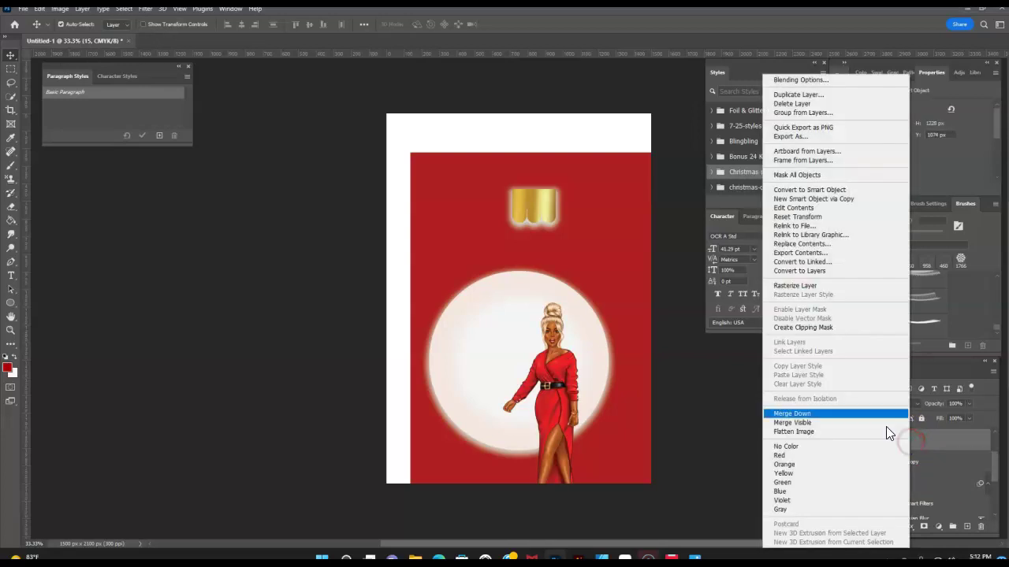
{"action": "left_click", "coordinate": [793, 287]}
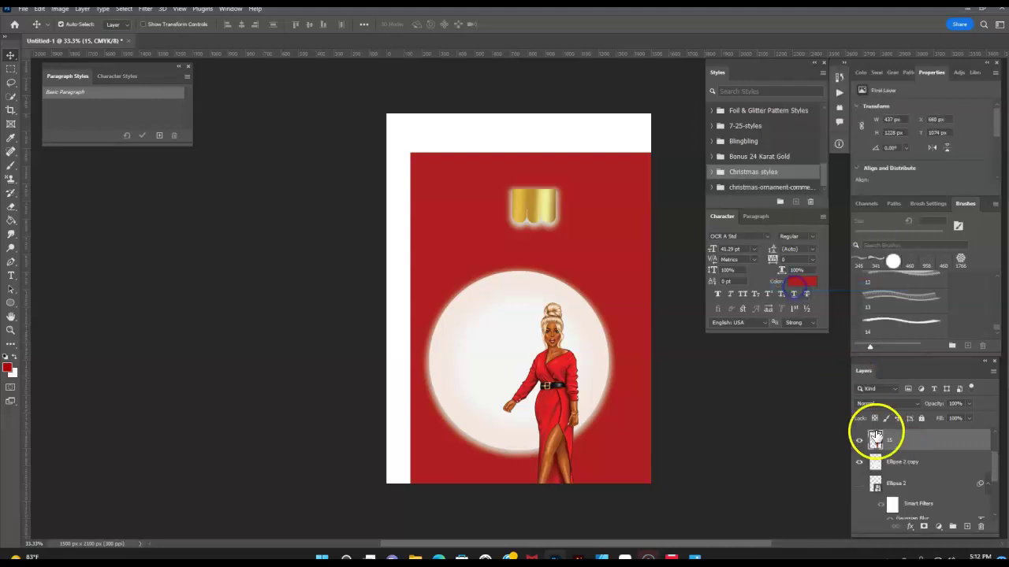
Step: Clip layer 15 to the Ellipse 2 copy with a clipping mask and move the woman to about X 618, Y 1050 px
{"action": "right_click", "coordinate": [930, 444]}
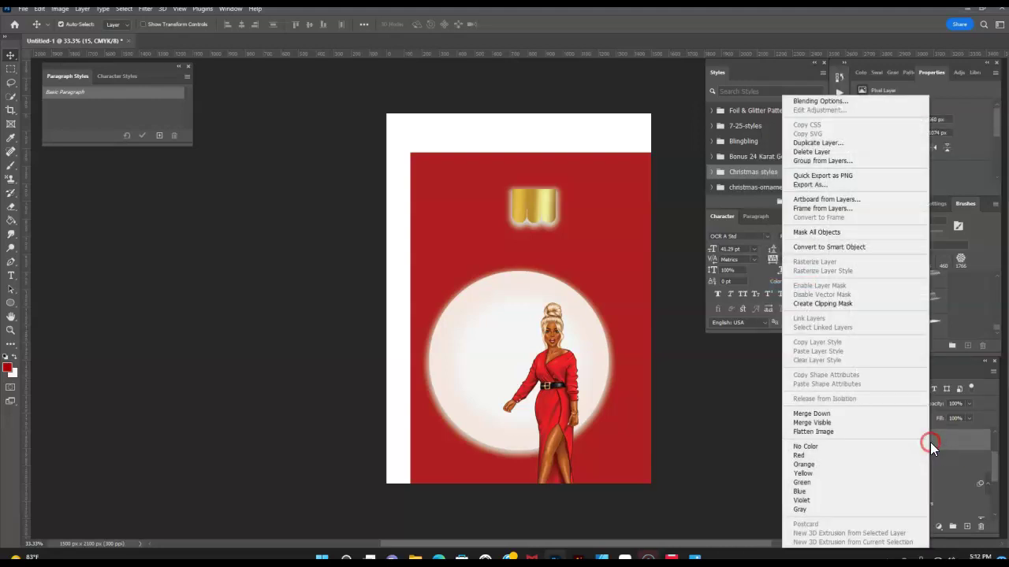
{"action": "left_click", "coordinate": [824, 304]}
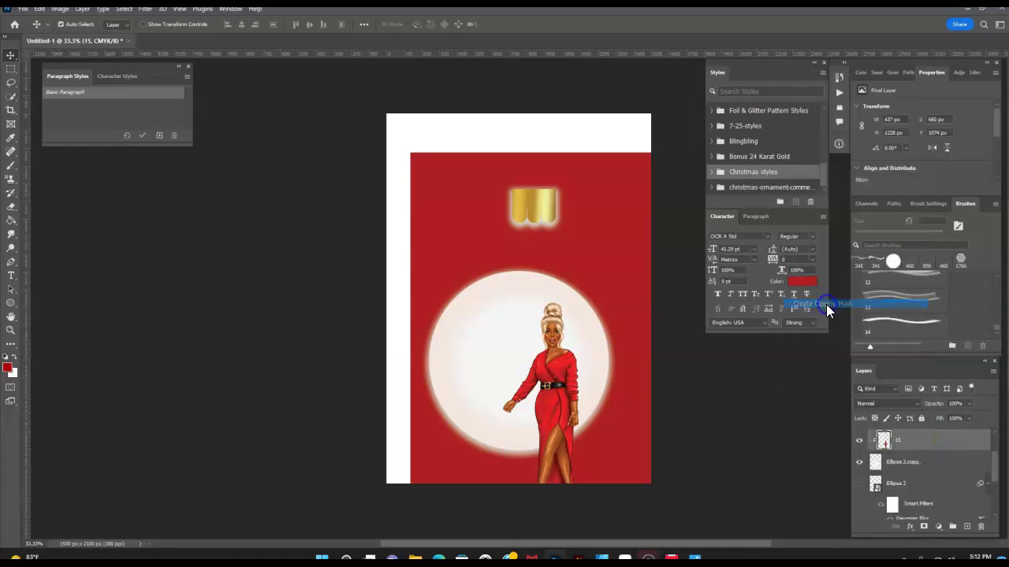
{"action": "left_click_drag", "start_coordinate": [556, 389], "coordinate": [553, 385]}
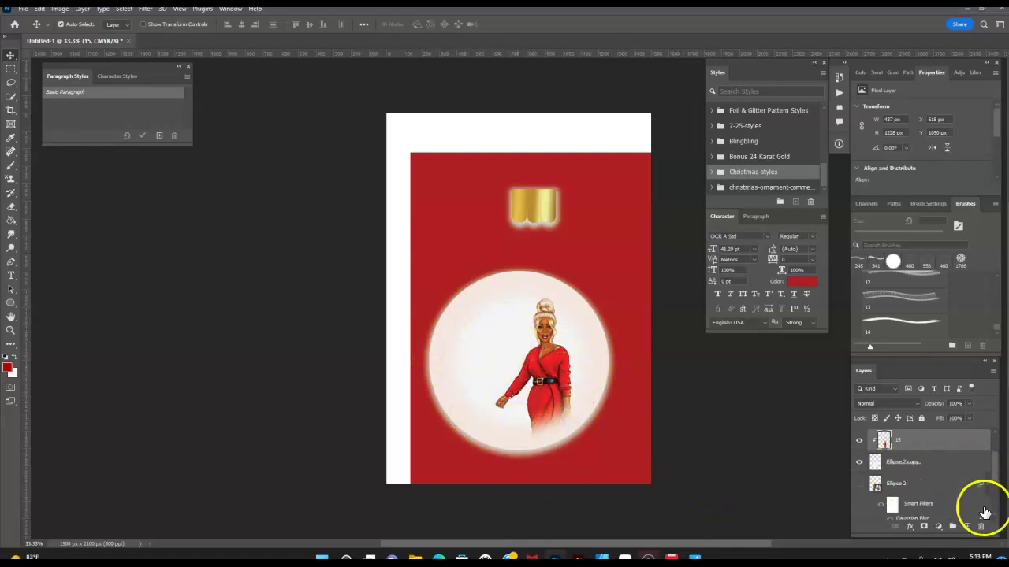
Step: Add an empty layer above layer 15 and start placing an embedded image from the Feathers Of Style folder
{"action": "left_click", "coordinate": [966, 528]}
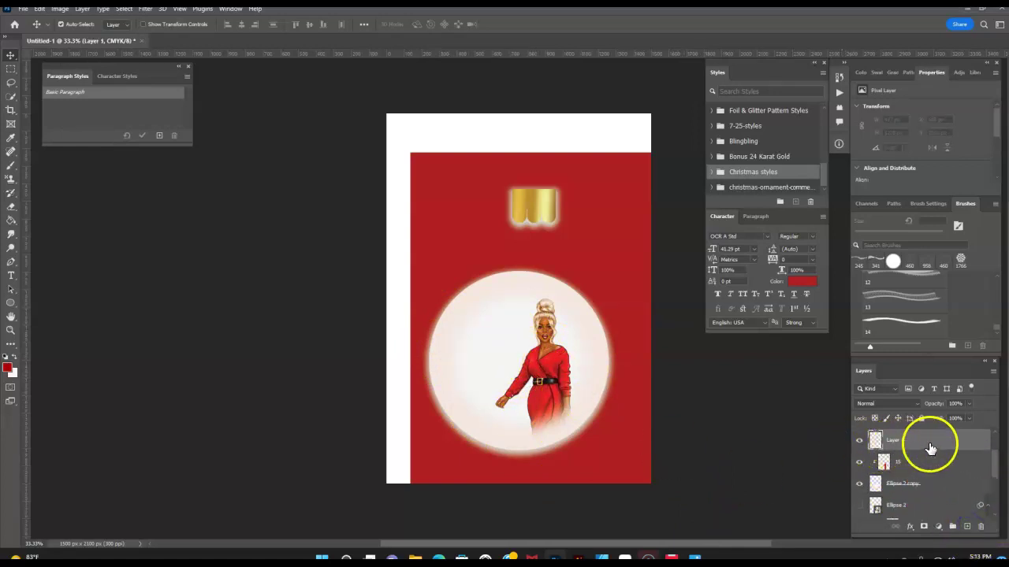
{"action": "left_click", "coordinate": [23, 9]}
{"action": "left_click", "coordinate": [53, 218]}
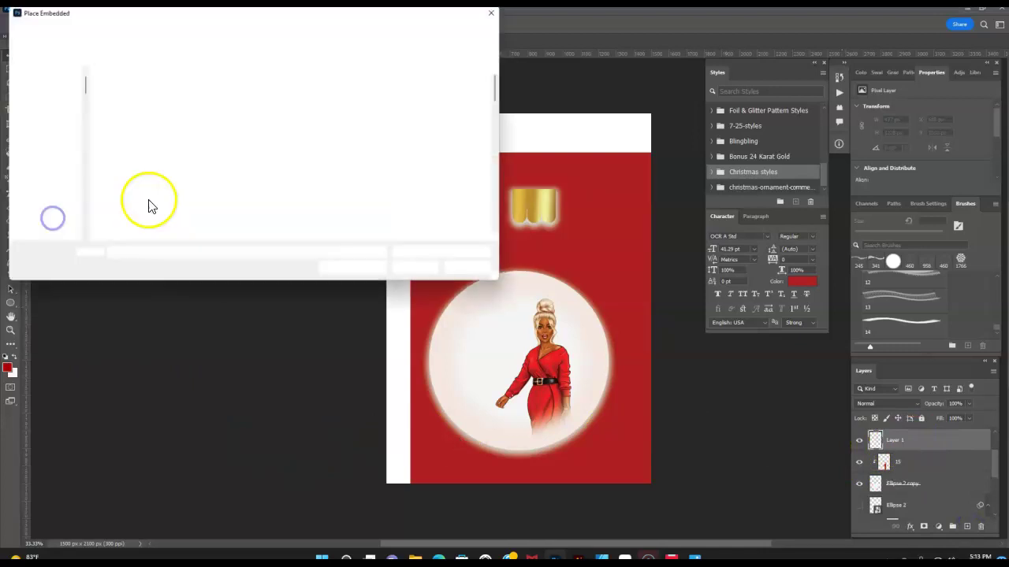
{"action": "left_click", "coordinate": [66, 37]}
Step: Look through the Feathers Of Style folders for Christmas clipart and browse the images in WAITING FOR CHRISTMAS
{"action": "scroll", "coordinate": [193, 193], "scroll_direction": "down", "scroll_amount": 10}
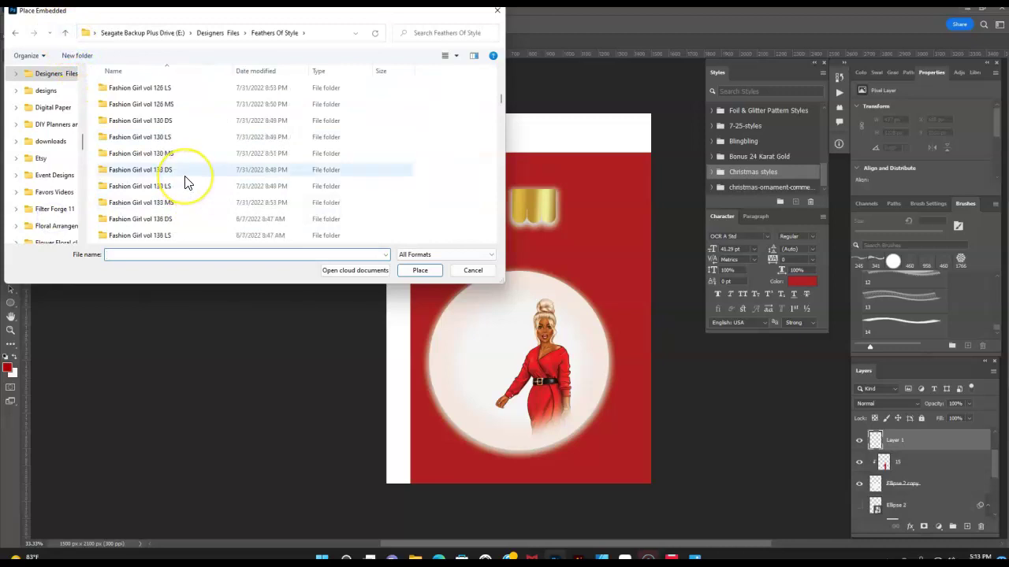
{"action": "scroll", "coordinate": [186, 181], "scroll_direction": "down", "scroll_amount": 20}
{"action": "scroll", "coordinate": [180, 175], "scroll_direction": "down", "scroll_amount": 10}
{"action": "scroll", "coordinate": [180, 175], "scroll_direction": "down", "scroll_amount": 20}
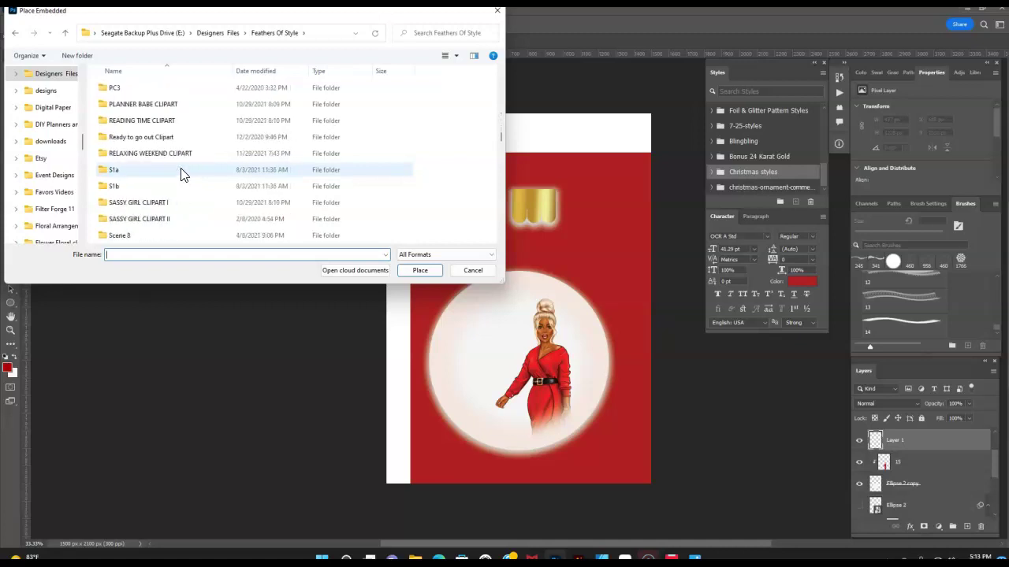
{"action": "scroll", "coordinate": [181, 175], "scroll_direction": "up", "scroll_amount": 2}
{"action": "scroll", "coordinate": [180, 175], "scroll_direction": "up", "scroll_amount": 1}
{"action": "scroll", "coordinate": [181, 175], "scroll_direction": "down", "scroll_amount": 15}
{"action": "scroll", "coordinate": [181, 175], "scroll_direction": "up", "scroll_amount": 5}
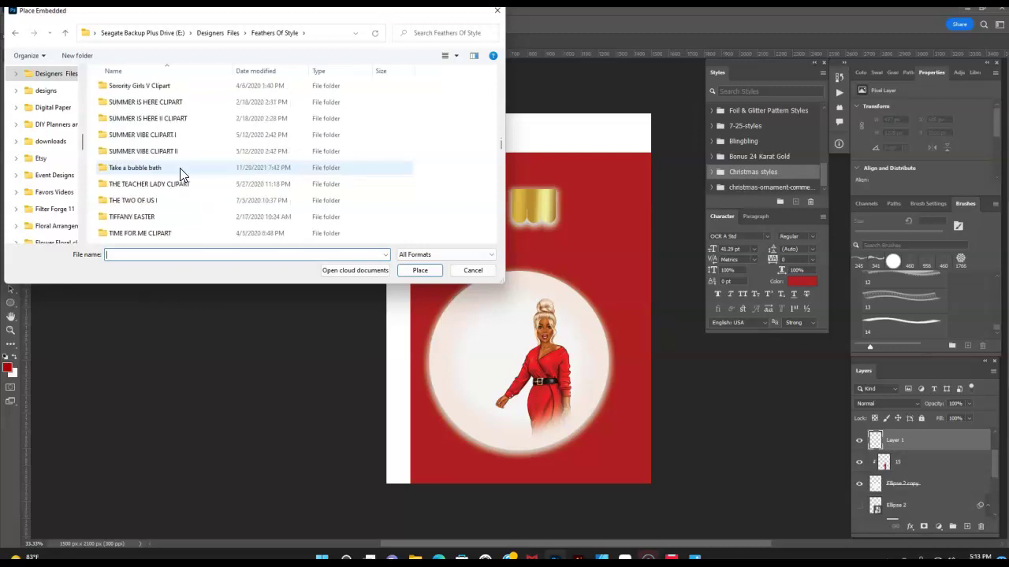
{"action": "scroll", "coordinate": [180, 175], "scroll_direction": "down", "scroll_amount": 1}
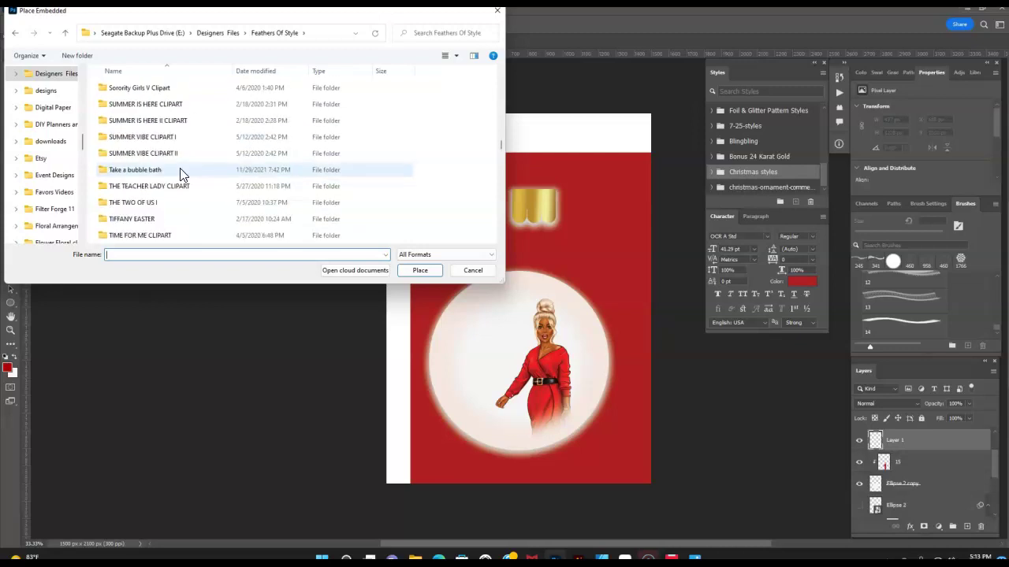
{"action": "scroll", "coordinate": [179, 172], "scroll_direction": "down", "scroll_amount": 1}
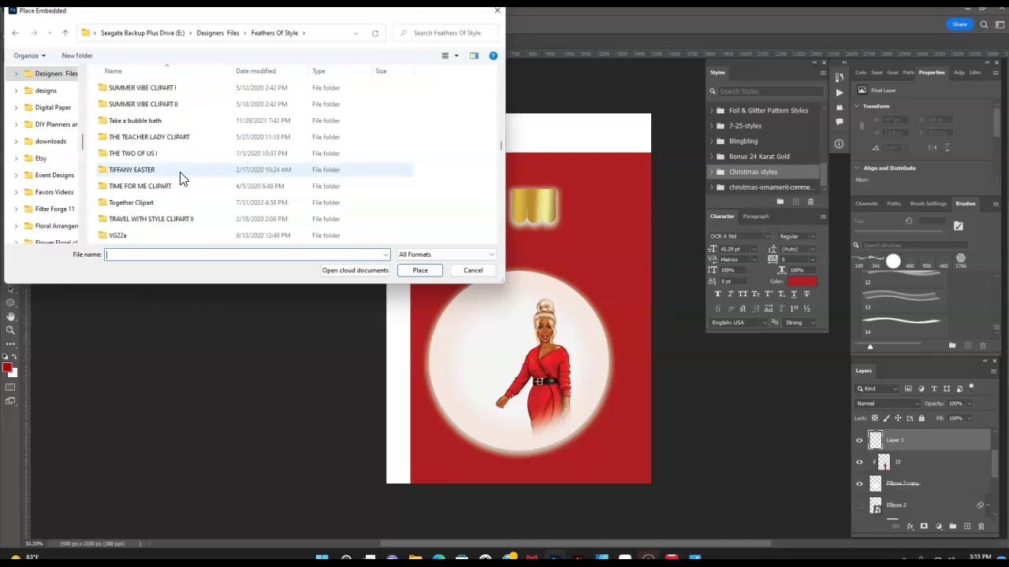
{"action": "scroll", "coordinate": [180, 177], "scroll_direction": "down", "scroll_amount": 1}
{"action": "double_click", "coordinate": [169, 235]}
{"action": "scroll", "coordinate": [252, 194], "scroll_direction": "down", "scroll_amount": 8}
{"action": "scroll", "coordinate": [246, 197], "scroll_direction": "up", "scroll_amount": 8}
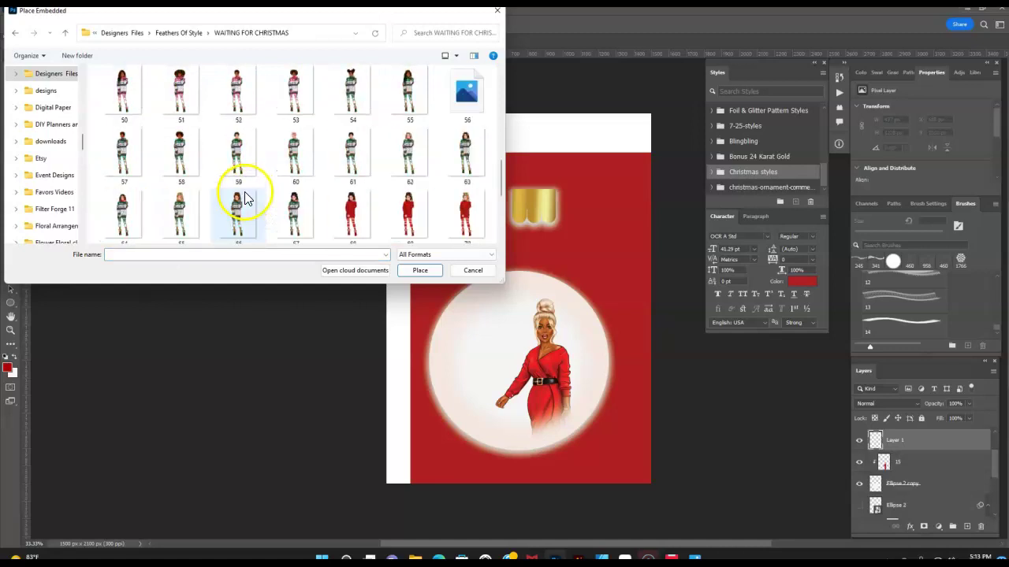
Step: Check the WAKE UP WITH STYLE CLIPART and Together Clipart folders for suitable images and return to Feathers Of Style
{"action": "left_click", "coordinate": [65, 35]}
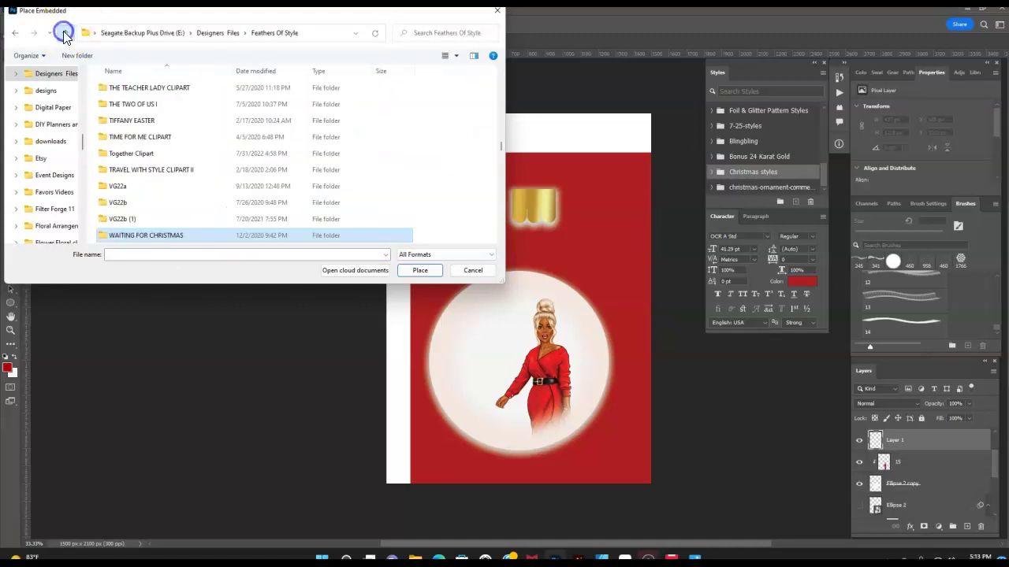
{"action": "scroll", "coordinate": [191, 207], "scroll_direction": "down", "scroll_amount": 1}
{"action": "double_click", "coordinate": [165, 204]}
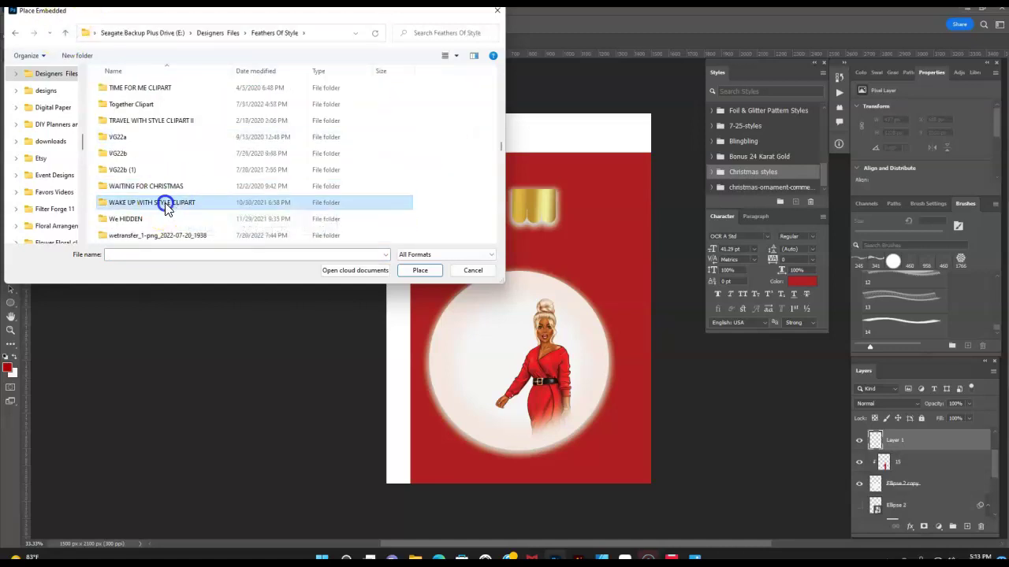
{"action": "scroll", "coordinate": [277, 173], "scroll_direction": "down", "scroll_amount": 5}
{"action": "scroll", "coordinate": [284, 177], "scroll_direction": "up", "scroll_amount": 5}
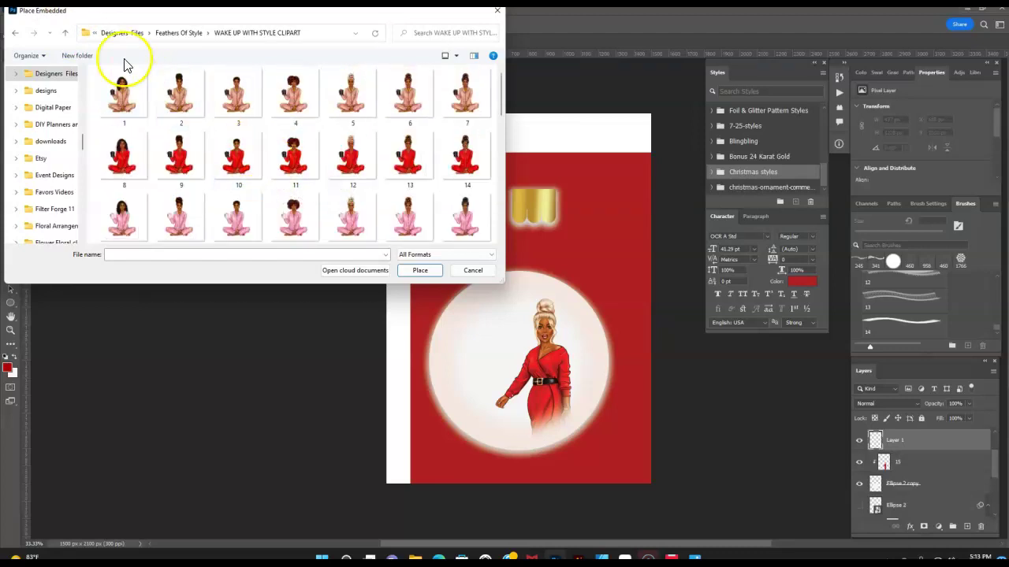
{"action": "left_click", "coordinate": [67, 37]}
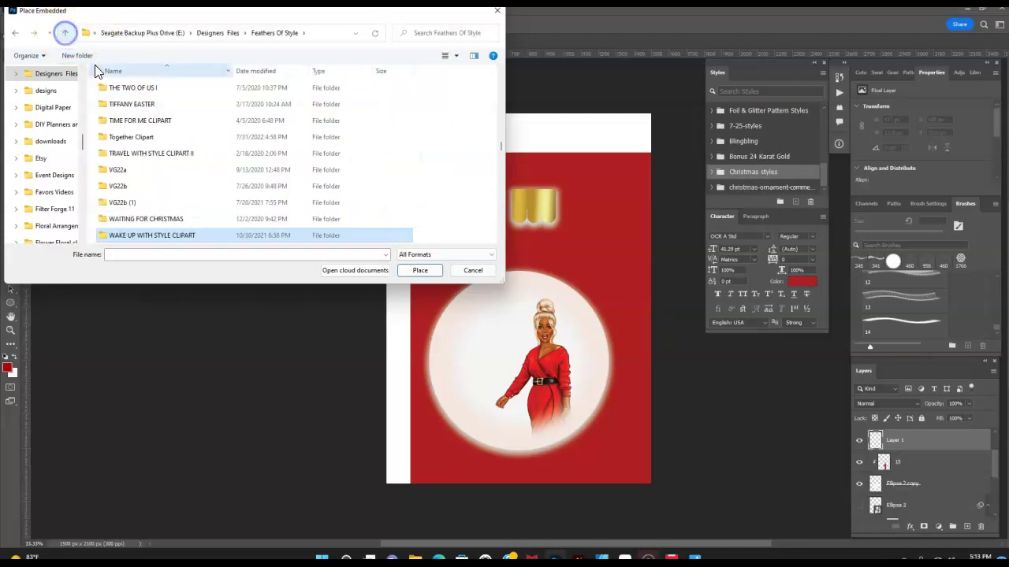
{"action": "scroll", "coordinate": [176, 163], "scroll_direction": "up", "scroll_amount": 1}
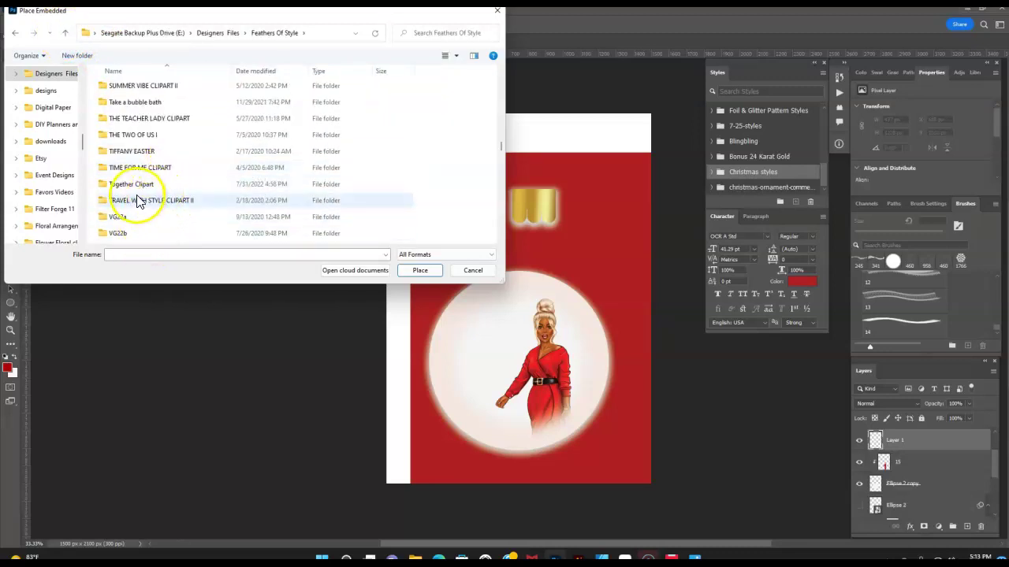
{"action": "scroll", "coordinate": [160, 185], "scroll_direction": "up", "scroll_amount": 1}
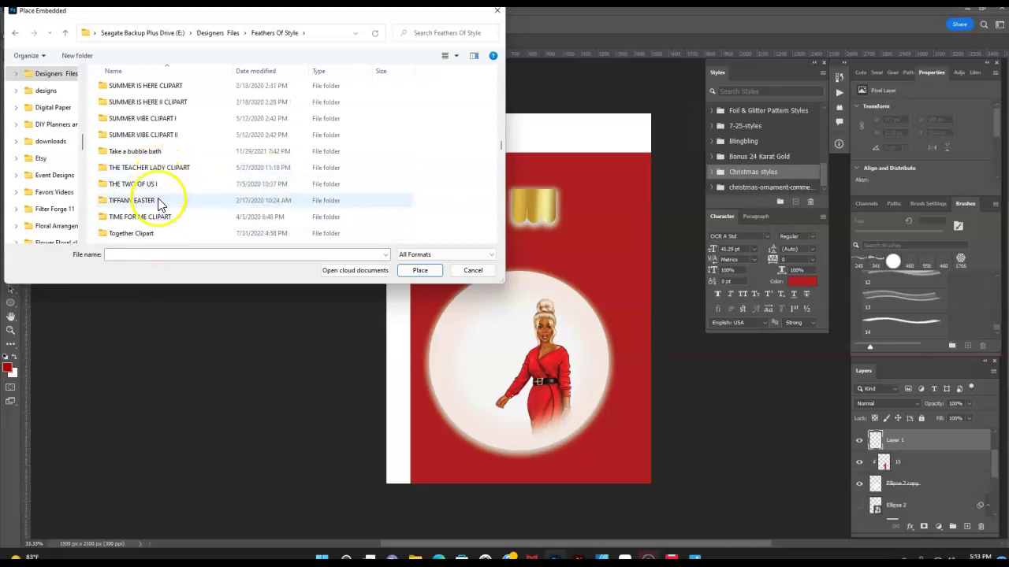
{"action": "double_click", "coordinate": [151, 232]}
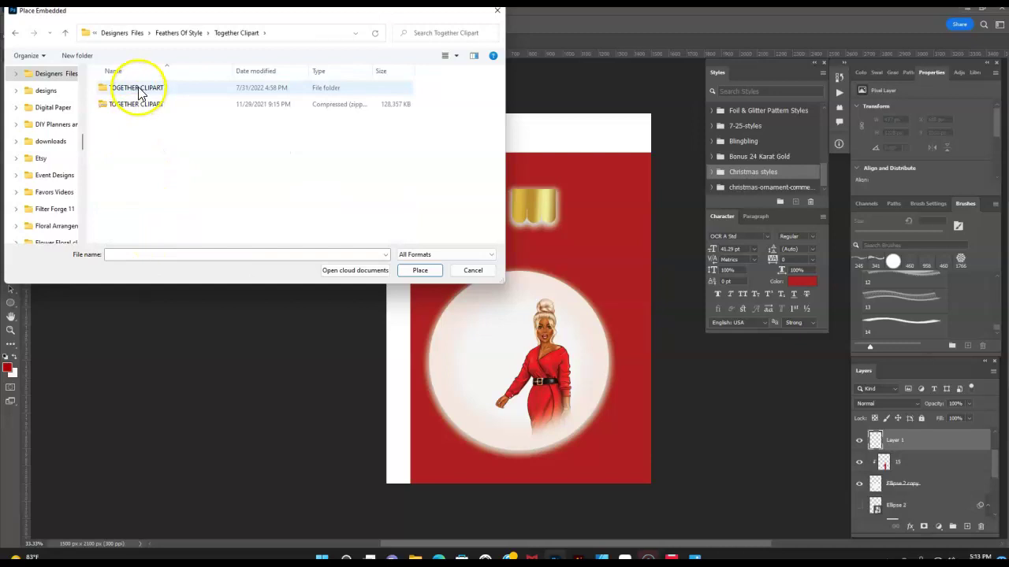
{"action": "double_click", "coordinate": [138, 92]}
{"action": "left_click", "coordinate": [65, 32]}
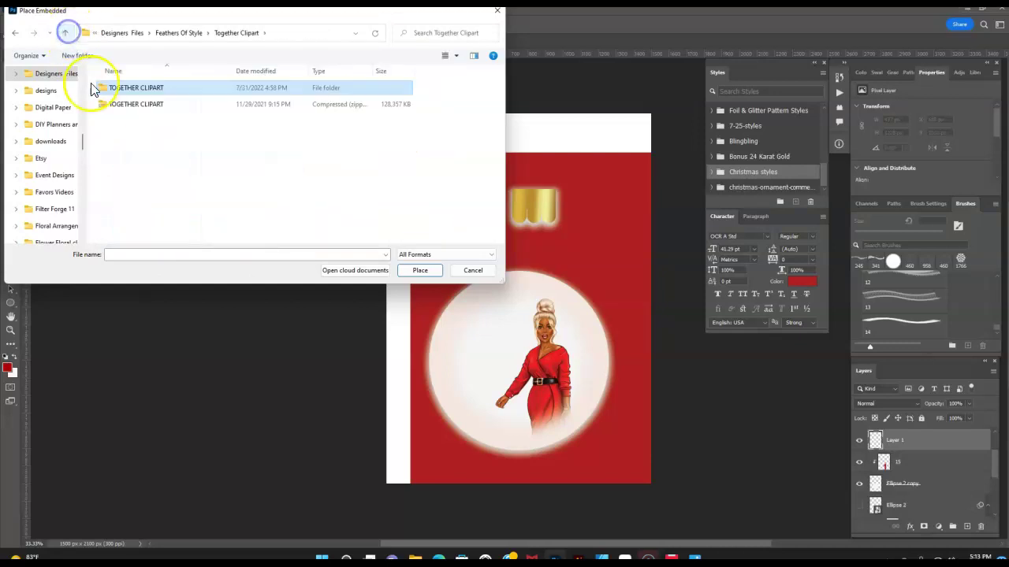
{"action": "left_click", "coordinate": [62, 35]}
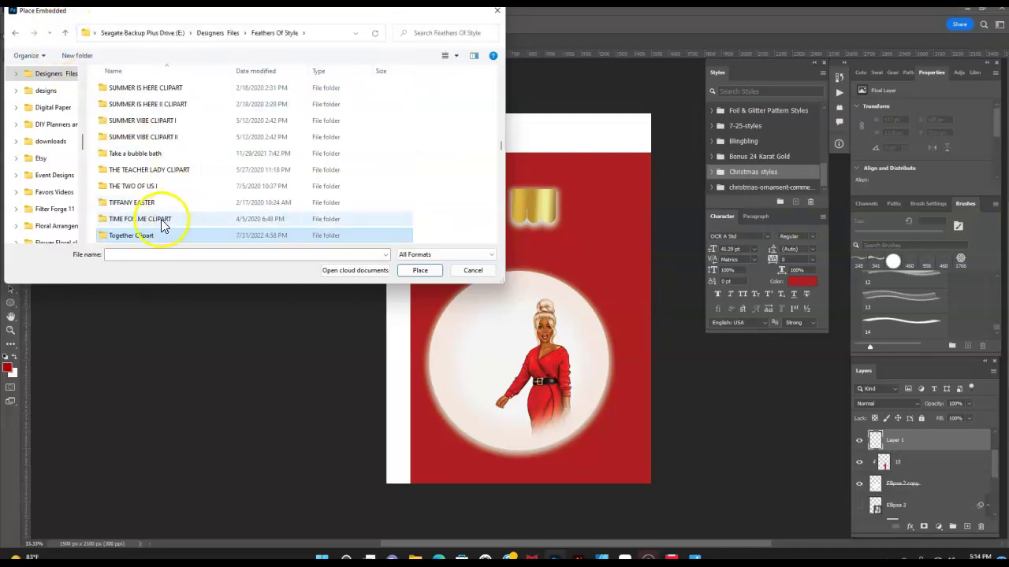
Step: Search the Feathers Of Style folders further for Christmas clipart, checking the MERRY GIRLS CLIPART folder
{"action": "scroll", "coordinate": [156, 181], "scroll_direction": "up", "scroll_amount": 1}
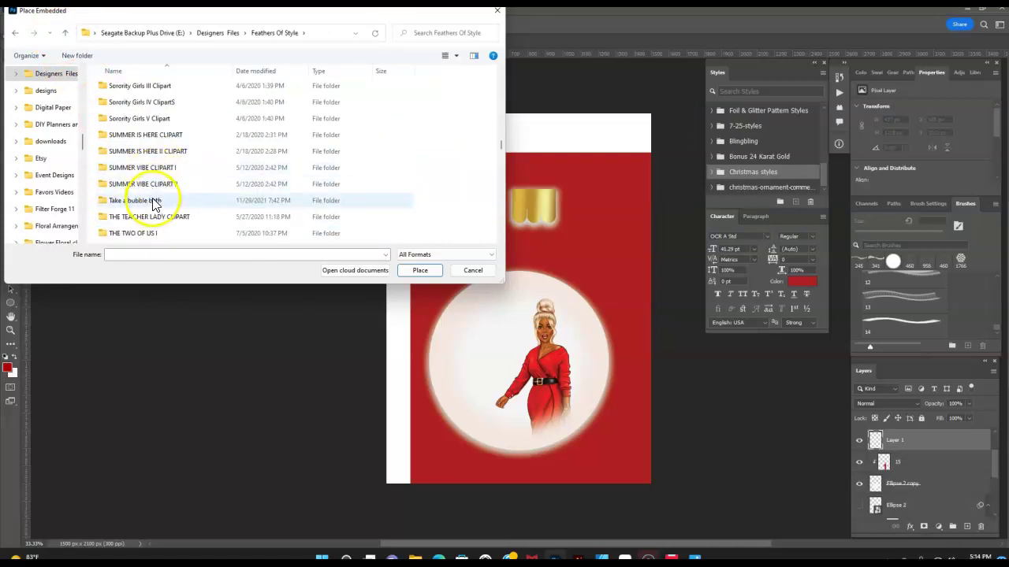
{"action": "scroll", "coordinate": [155, 199], "scroll_direction": "up", "scroll_amount": 2}
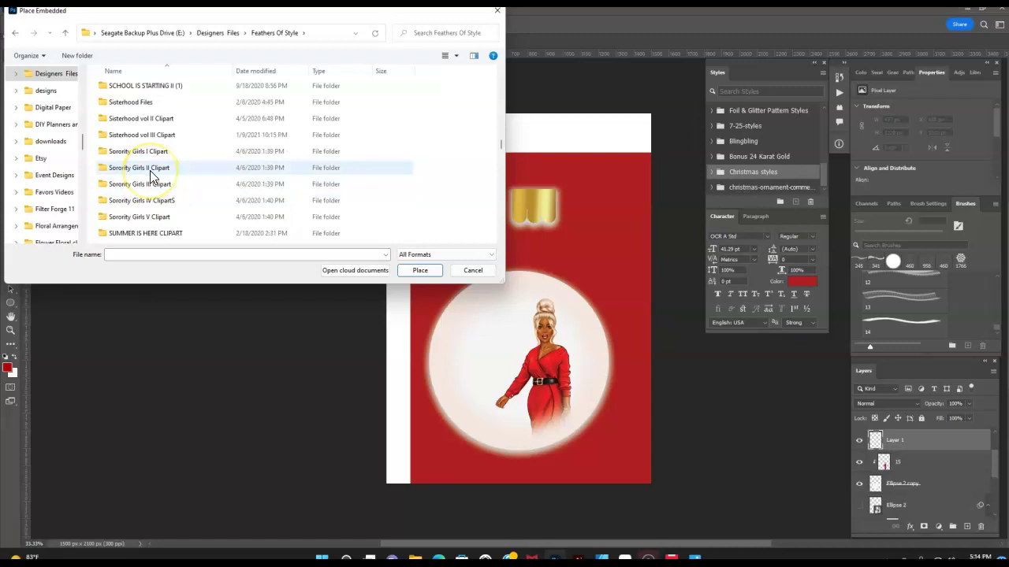
{"action": "scroll", "coordinate": [149, 169], "scroll_direction": "up", "scroll_amount": 3}
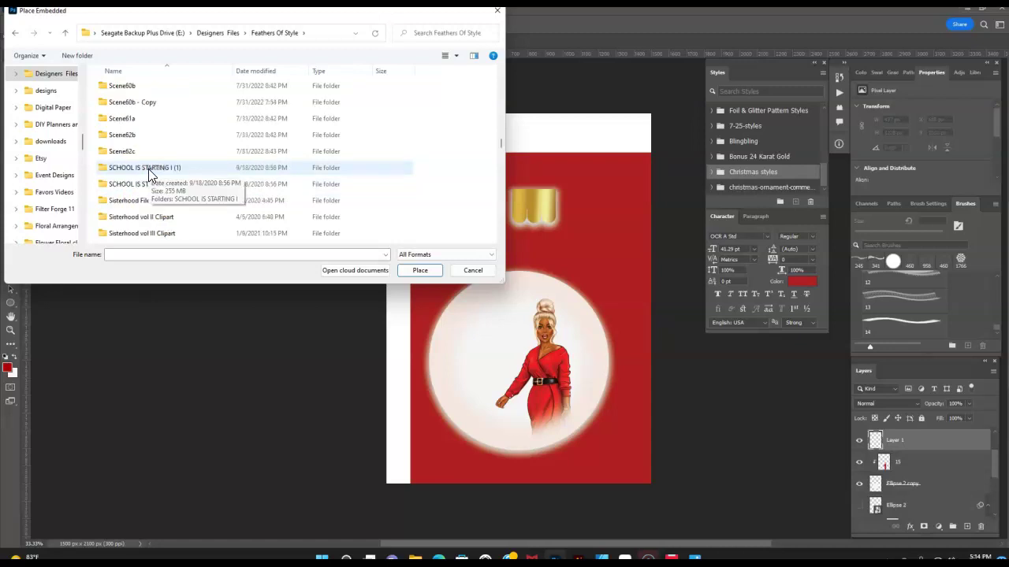
{"action": "scroll", "coordinate": [149, 172], "scroll_direction": "up", "scroll_amount": 8}
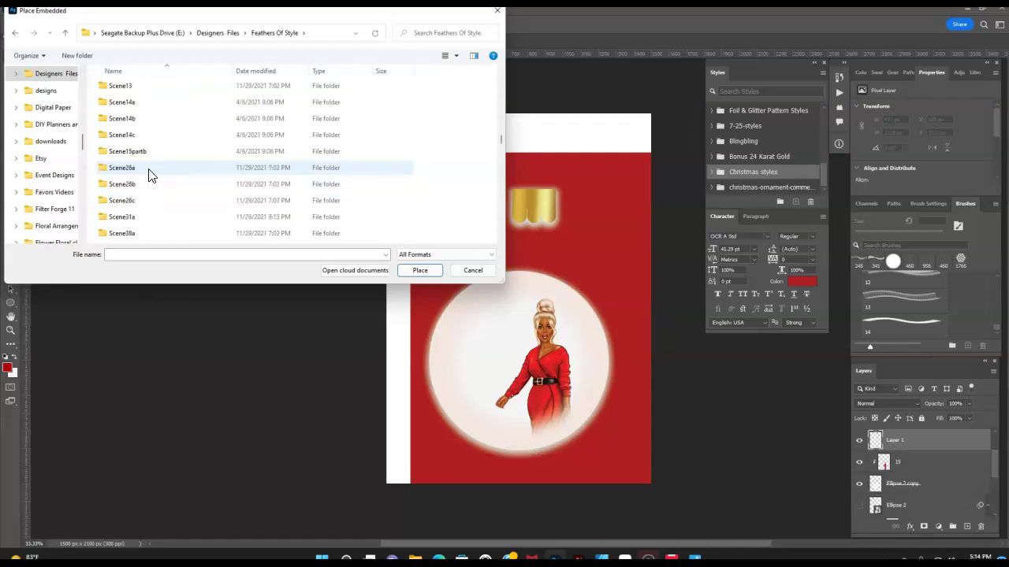
{"action": "scroll", "coordinate": [150, 175], "scroll_direction": "up", "scroll_amount": 3}
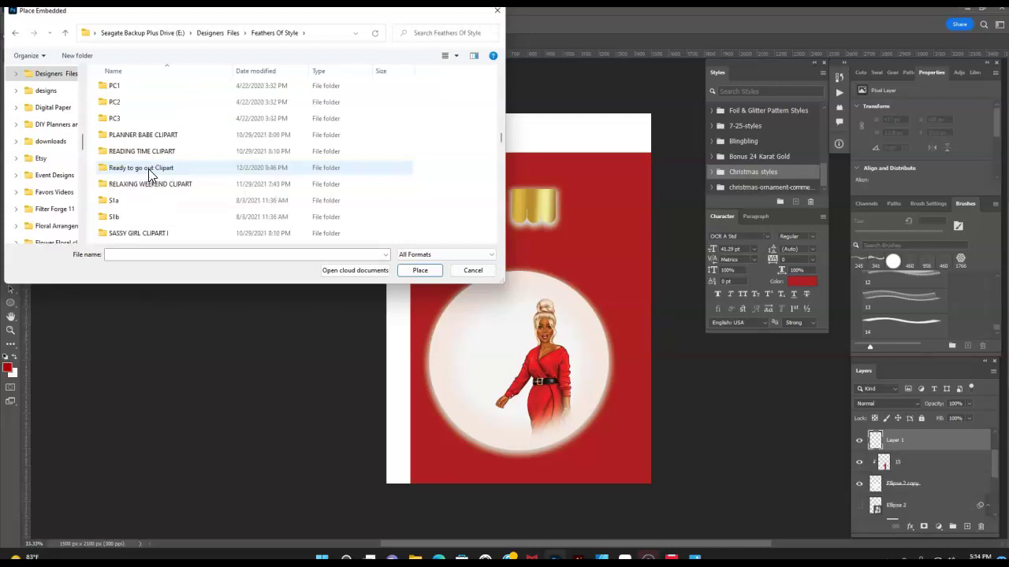
{"action": "scroll", "coordinate": [148, 169], "scroll_direction": "up", "scroll_amount": 2}
{"action": "scroll", "coordinate": [150, 174], "scroll_direction": "up", "scroll_amount": 1}
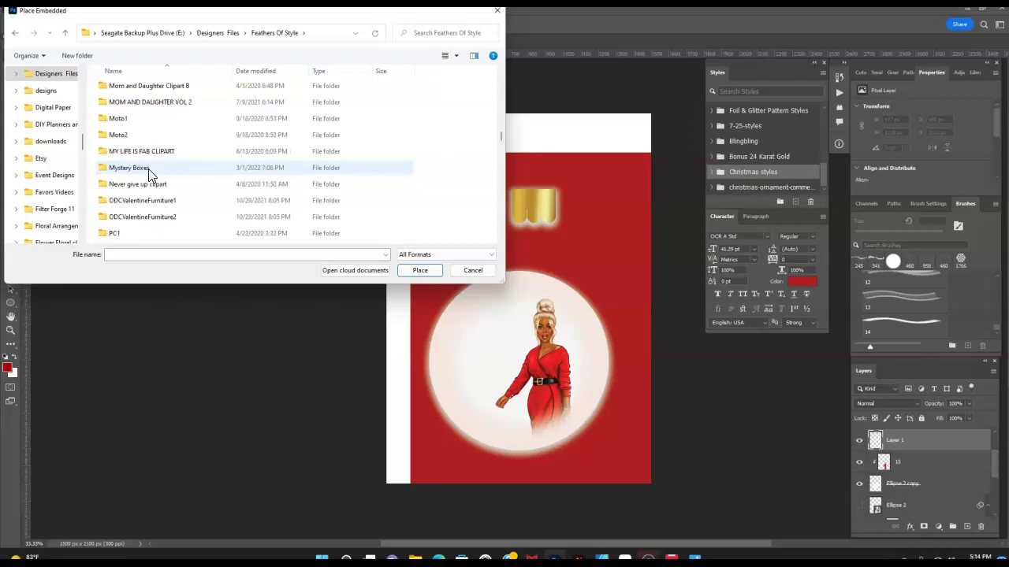
{"action": "scroll", "coordinate": [150, 174], "scroll_direction": "up", "scroll_amount": 1}
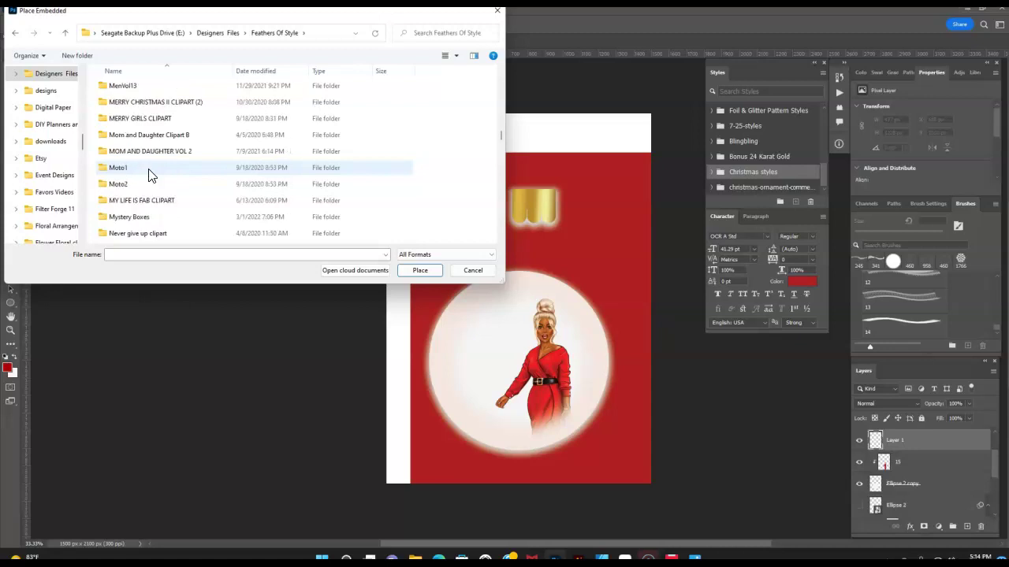
{"action": "left_click", "coordinate": [152, 109]}
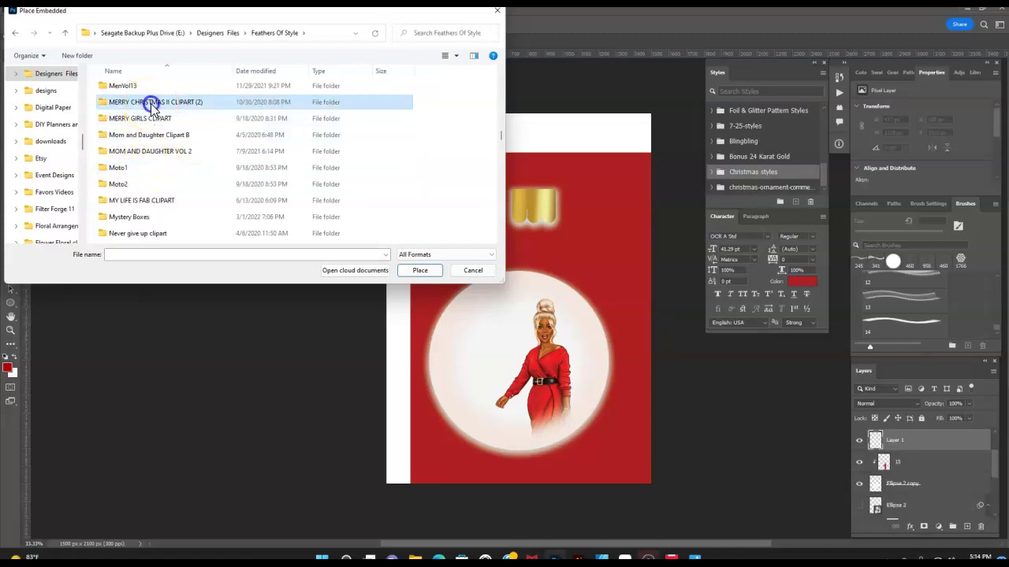
{"action": "left_click", "coordinate": [152, 118]}
{"action": "double_click", "coordinate": [152, 118]}
{"action": "double_click", "coordinate": [151, 87]}
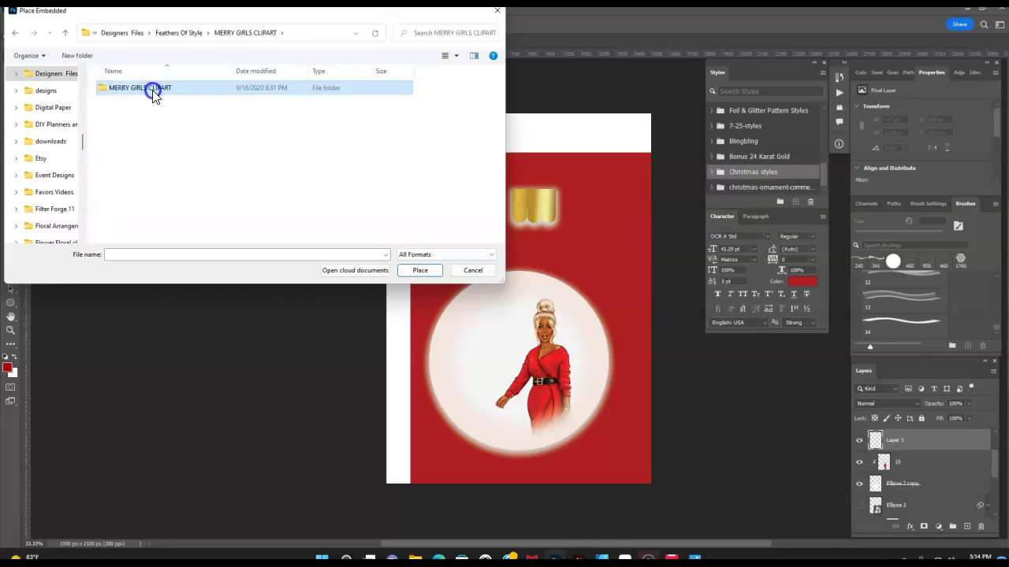
{"action": "left_click", "coordinate": [65, 33]}
{"action": "left_click", "coordinate": [66, 33]}
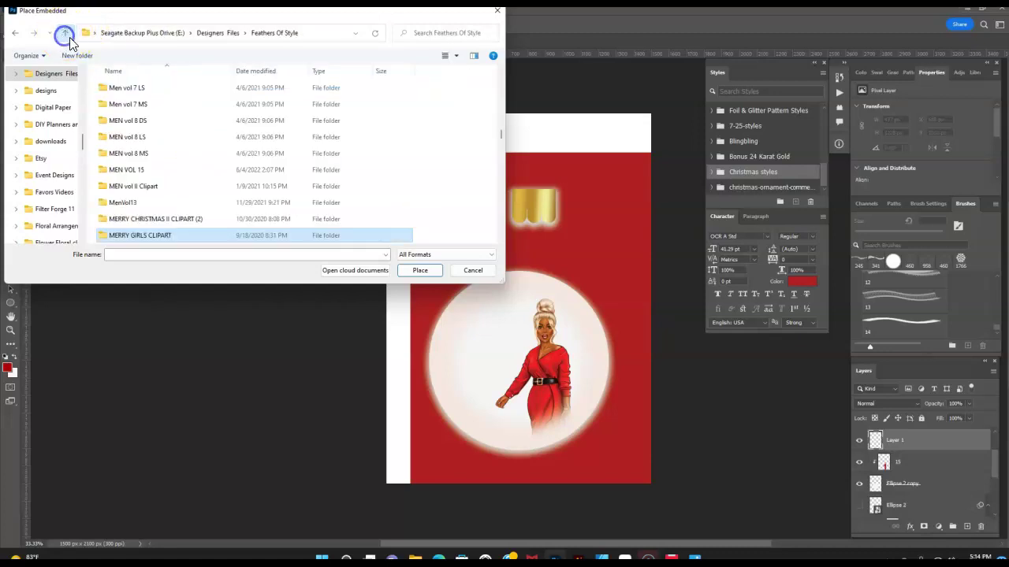
Step: Place the fireplace image 36 from the MERRY CHRISTMAS CLIPART folder inside MERRY CHRISTMAS II CLIPART (2)
{"action": "double_click", "coordinate": [139, 219]}
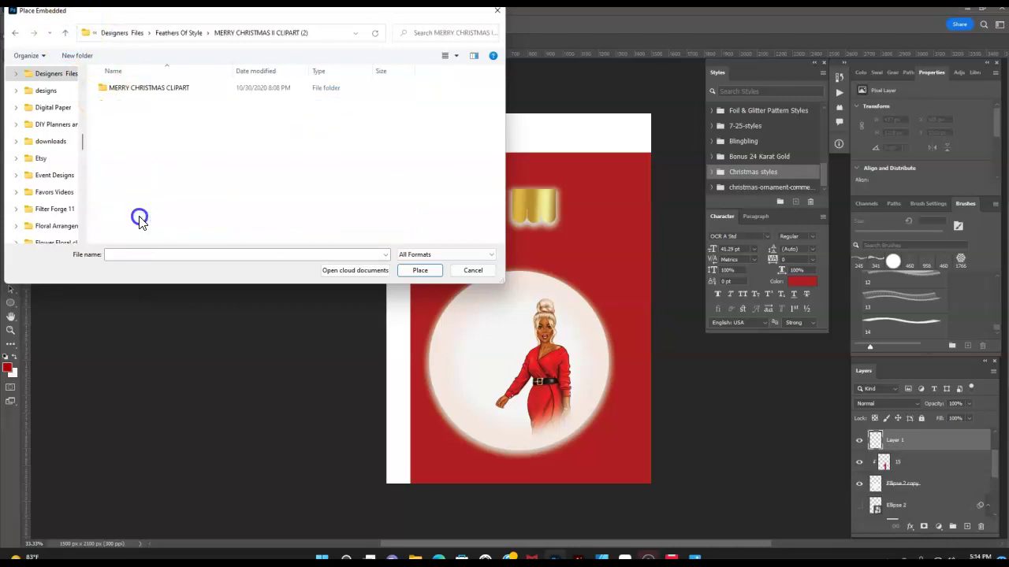
{"action": "double_click", "coordinate": [139, 89]}
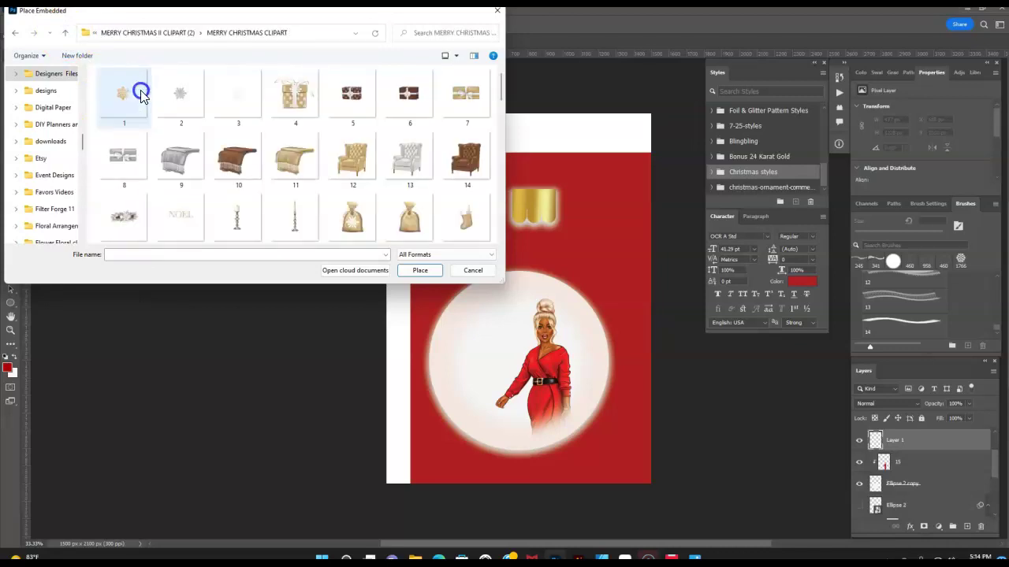
{"action": "left_click", "coordinate": [502, 106]}
{"action": "left_click_drag", "start_coordinate": [504, 109], "coordinate": [497, 129]}
{"action": "left_click", "coordinate": [124, 170]}
{"action": "left_click", "coordinate": [417, 271]}
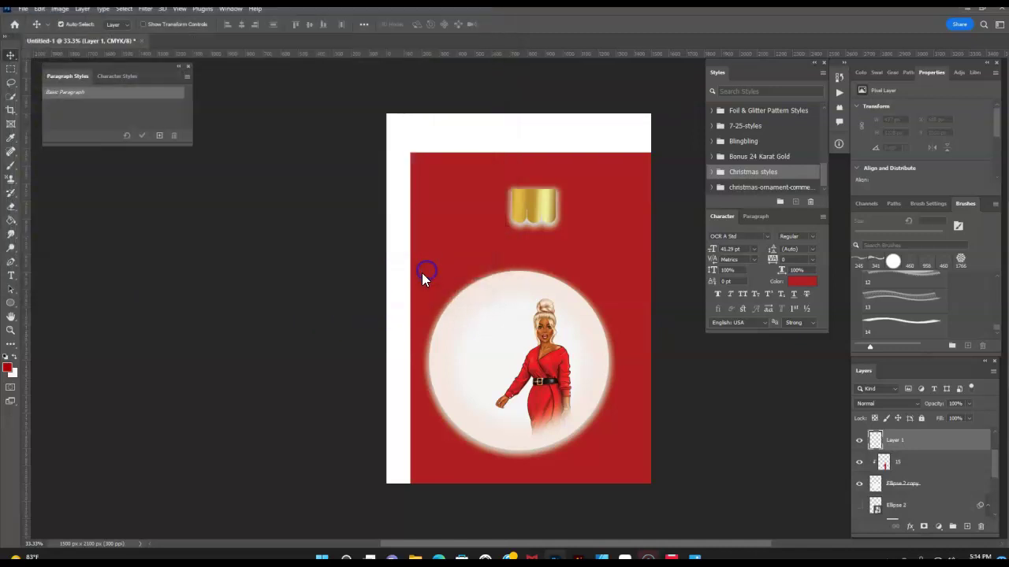
Step: Scale the fireplace image to about 28.34% and position it over the circle, centred at about X 750, Y 1561 px
{"action": "left_click_drag", "start_coordinate": [487, 247], "coordinate": [475, 300]}
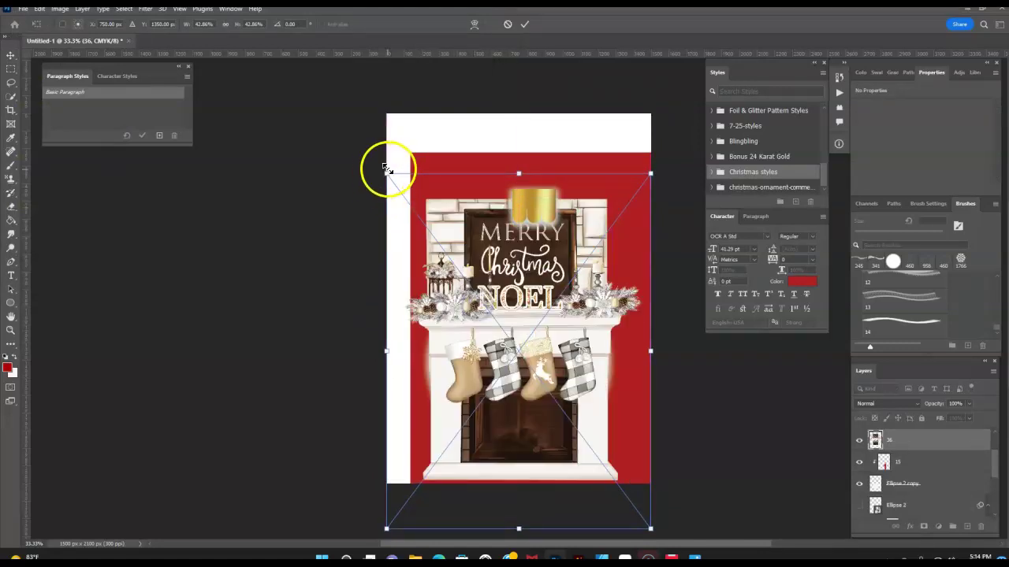
{"action": "left_click_drag", "start_coordinate": [388, 172], "coordinate": [449, 259]}
{"action": "left_click_drag", "start_coordinate": [530, 356], "coordinate": [498, 315]}
{"action": "left_click_drag", "start_coordinate": [423, 234], "coordinate": [450, 267]}
{"action": "mouse_move", "coordinate": [503, 343]}
{"action": "left_mouse_down"}
{"action": "mouse_move", "coordinate": [491, 335]}
{"action": "mouse_move", "coordinate": [507, 358]}
{"action": "left_mouse_up"}
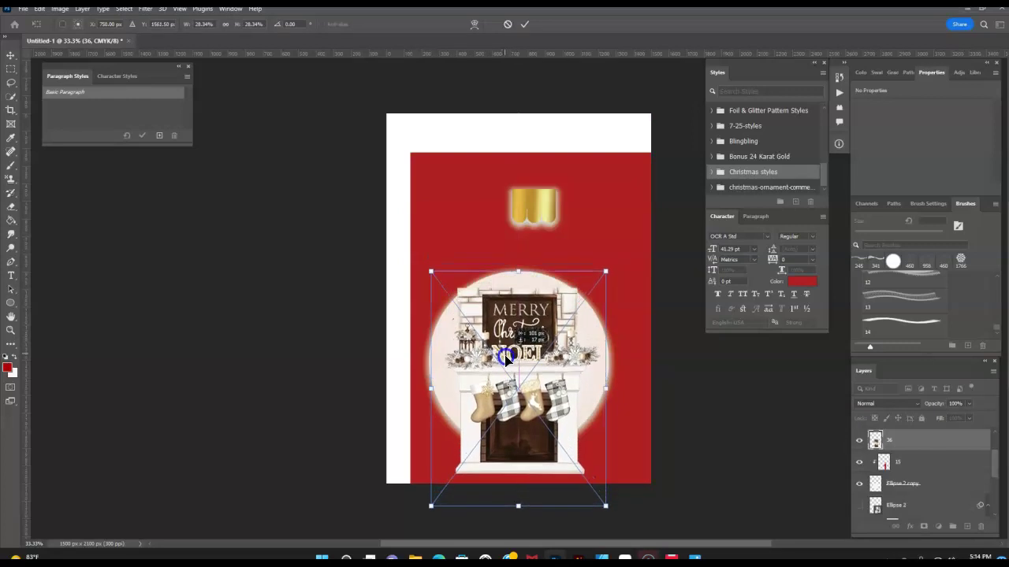
Step: Move layer 36 beneath layer 15 so it is clipped to the Ellipse 2 copy, and shift the woman to X 667, Y 1050 px
{"action": "left_click", "coordinate": [964, 447]}
{"action": "left_click_drag", "start_coordinate": [963, 447], "coordinate": [962, 469]}
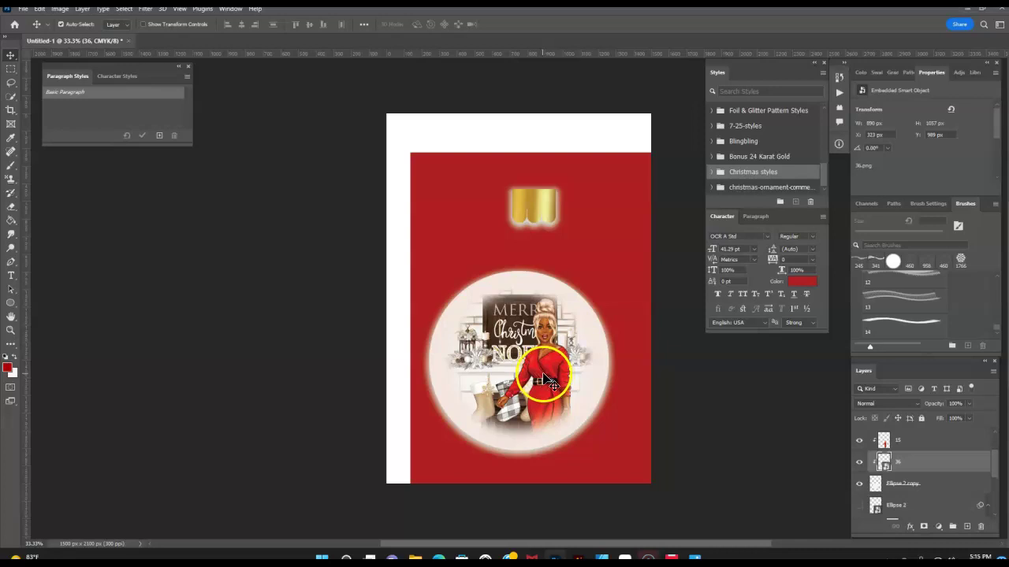
{"action": "left_click_drag", "start_coordinate": [544, 379], "coordinate": [544, 377]}
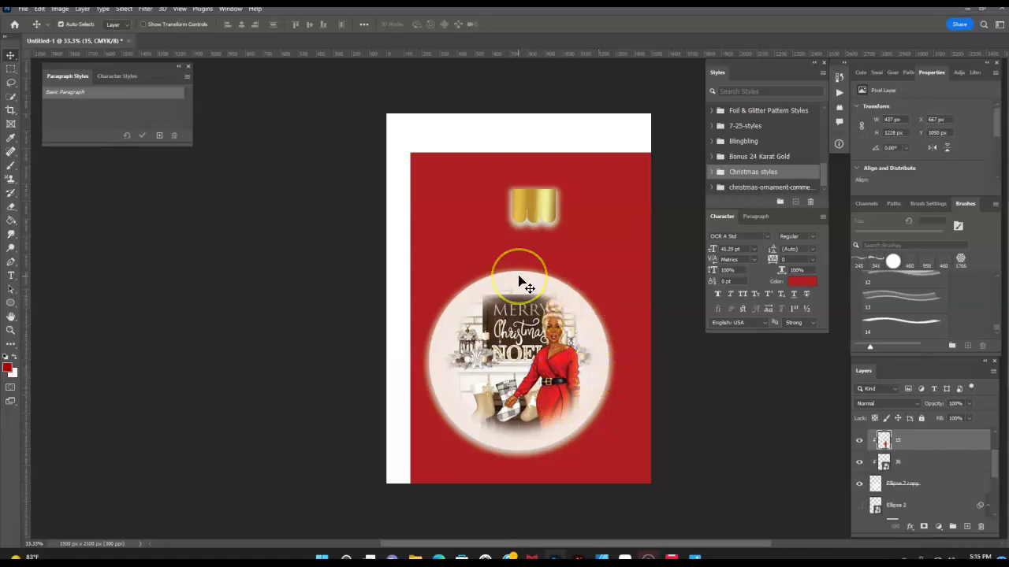
Step: Set the opacity of the Ellipse 1 layer to 100%
{"action": "left_click", "coordinate": [906, 491]}
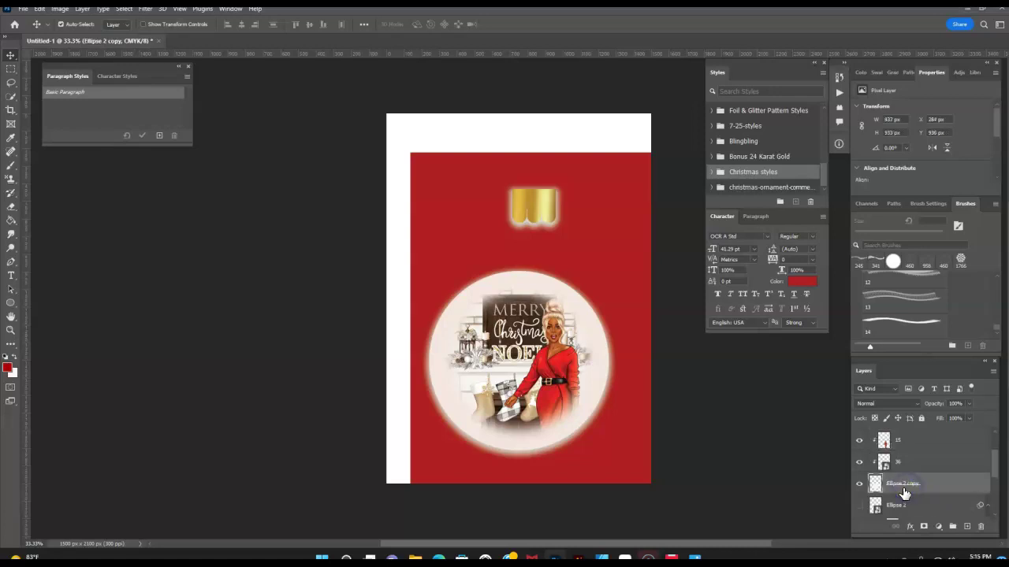
{"action": "left_click", "coordinate": [916, 489]}
{"action": "left_click", "coordinate": [910, 490]}
{"action": "scroll", "coordinate": [911, 489], "scroll_direction": "down", "scroll_amount": 4}
{"action": "left_click", "coordinate": [867, 449]}
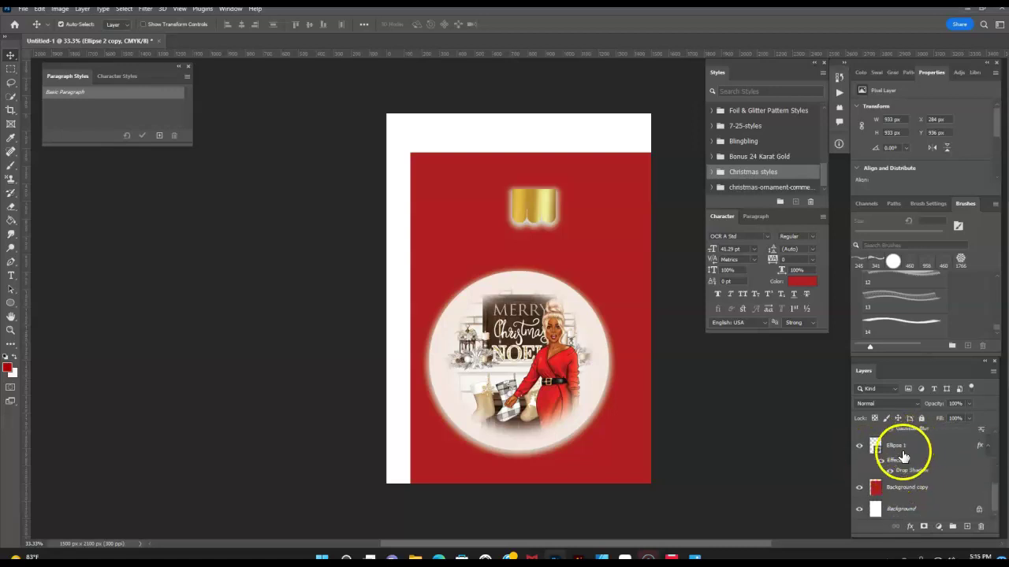
{"action": "left_click", "coordinate": [899, 455]}
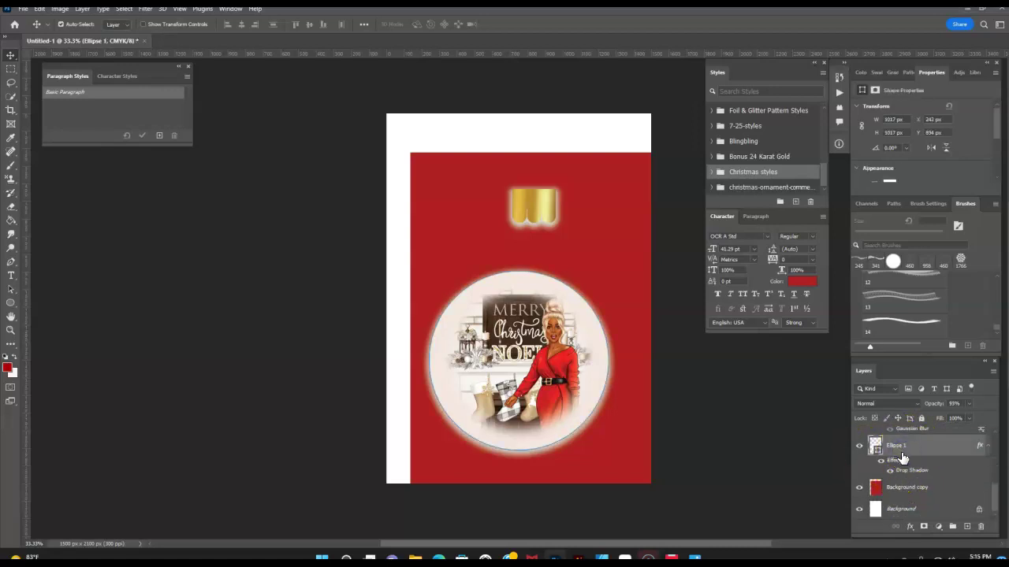
{"action": "left_click", "coordinate": [970, 404]}
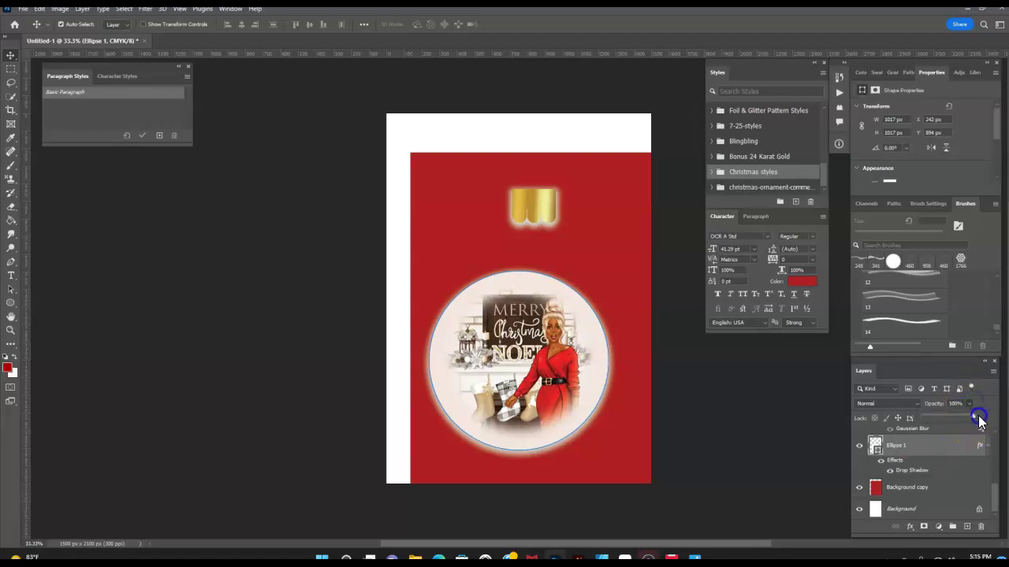
{"action": "left_click_drag", "start_coordinate": [984, 418], "coordinate": [984, 418]}
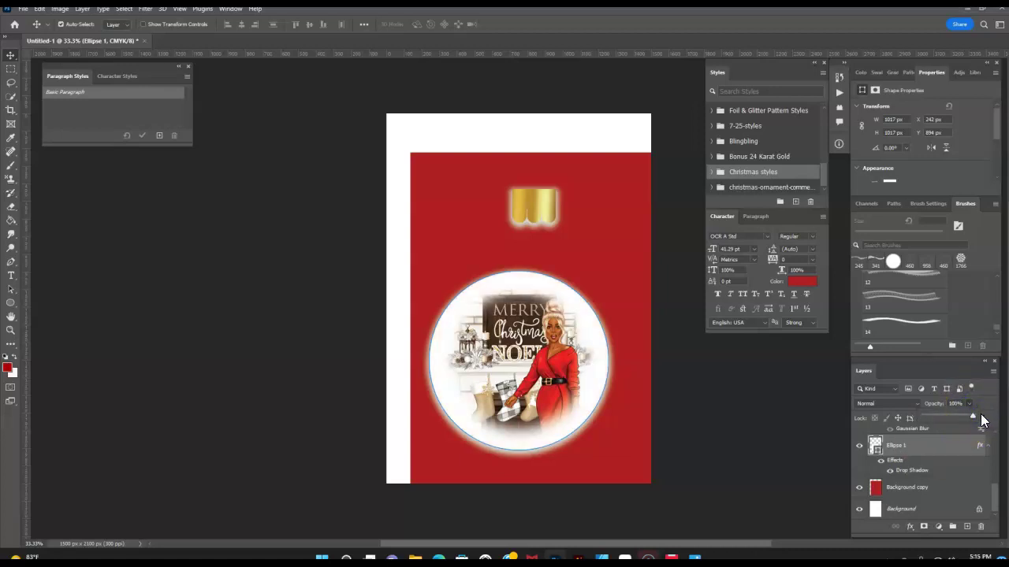
Step: Try the Ellipse 1 layer at 93% opacity
{"action": "left_click", "coordinate": [622, 278]}
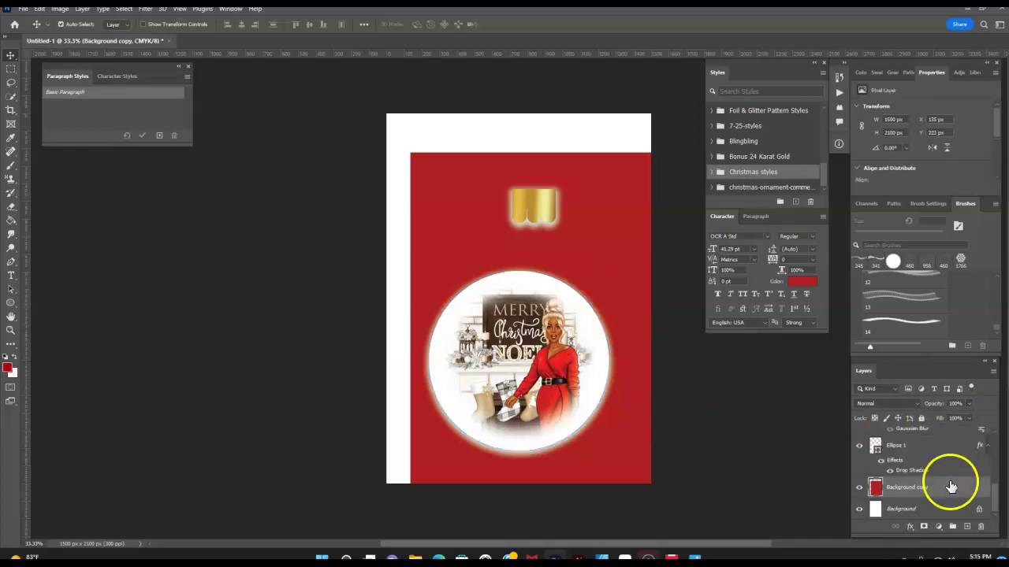
{"action": "left_click", "coordinate": [923, 456]}
{"action": "left_click", "coordinate": [969, 404]}
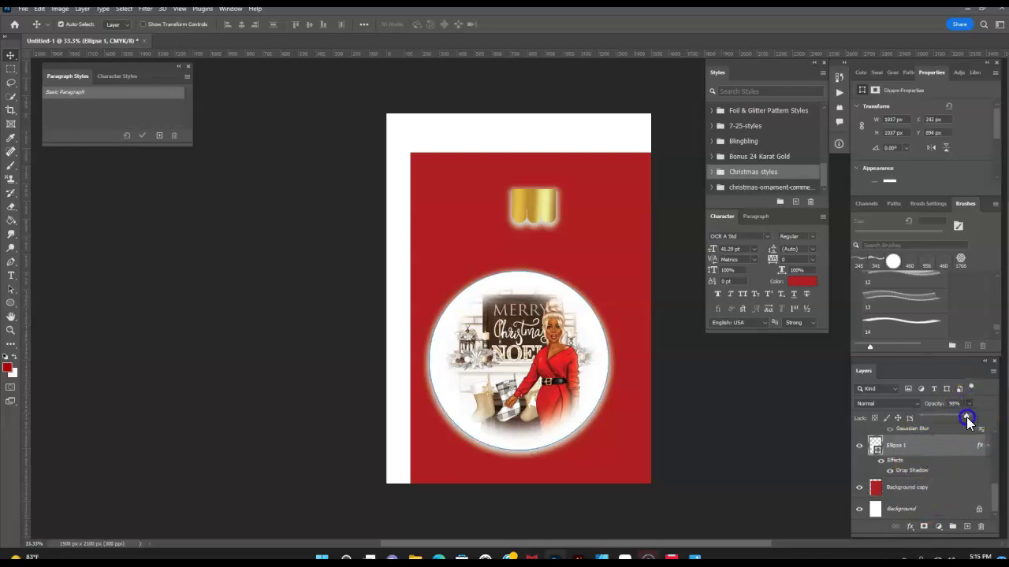
{"action": "left_click_drag", "start_coordinate": [967, 421], "coordinate": [966, 422]}
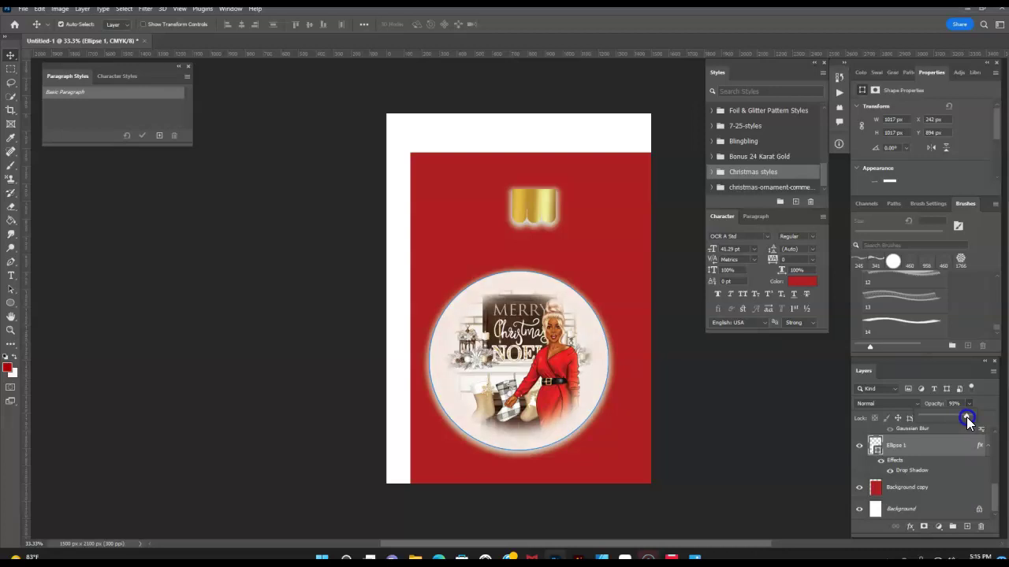
{"action": "scroll", "coordinate": [916, 450], "scroll_direction": "up", "scroll_amount": 1}
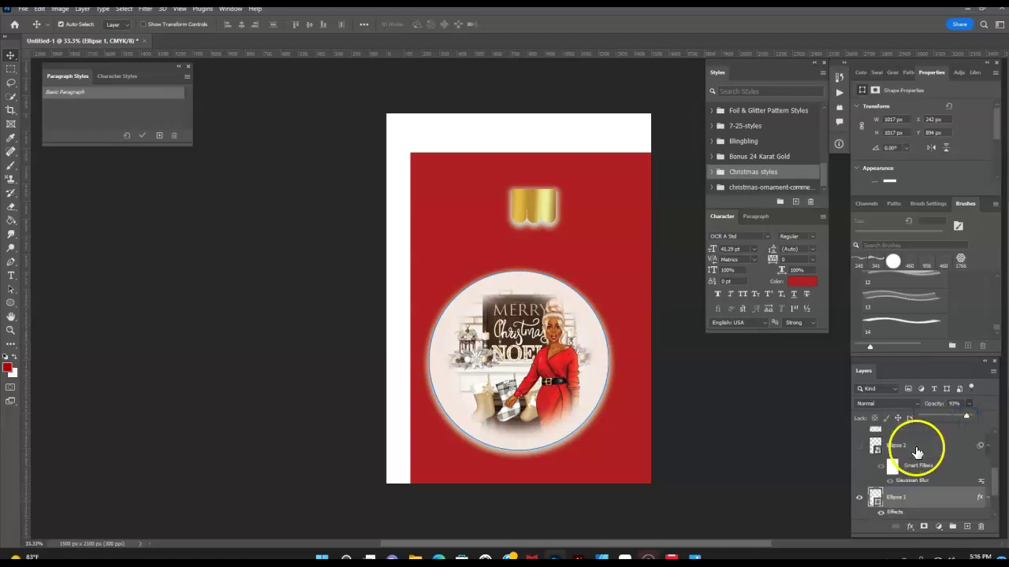
{"action": "scroll", "coordinate": [917, 450], "scroll_direction": "up", "scroll_amount": 3}
{"action": "left_click", "coordinate": [858, 477]}
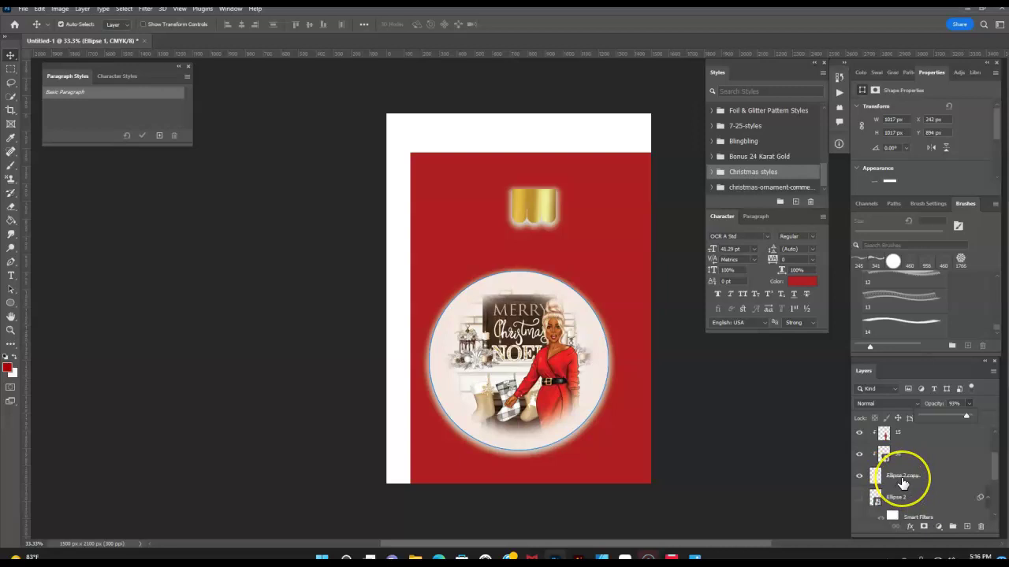
{"action": "left_click", "coordinate": [903, 477]}
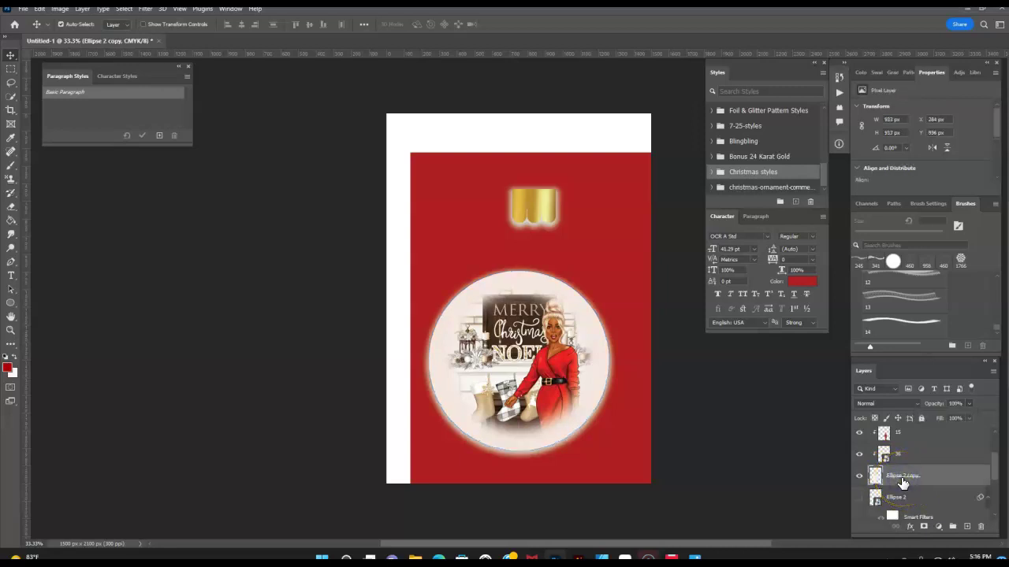
{"action": "scroll", "coordinate": [903, 480], "scroll_direction": "down", "scroll_amount": 5}
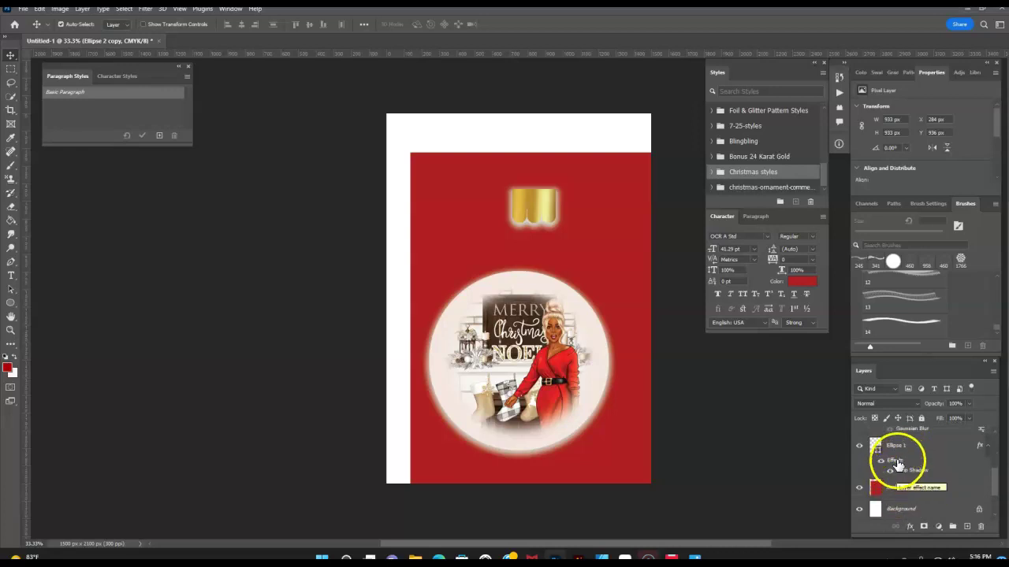
Step: Raise the Ellipse 1 layer's opacity back to 100%
{"action": "left_click", "coordinate": [898, 448]}
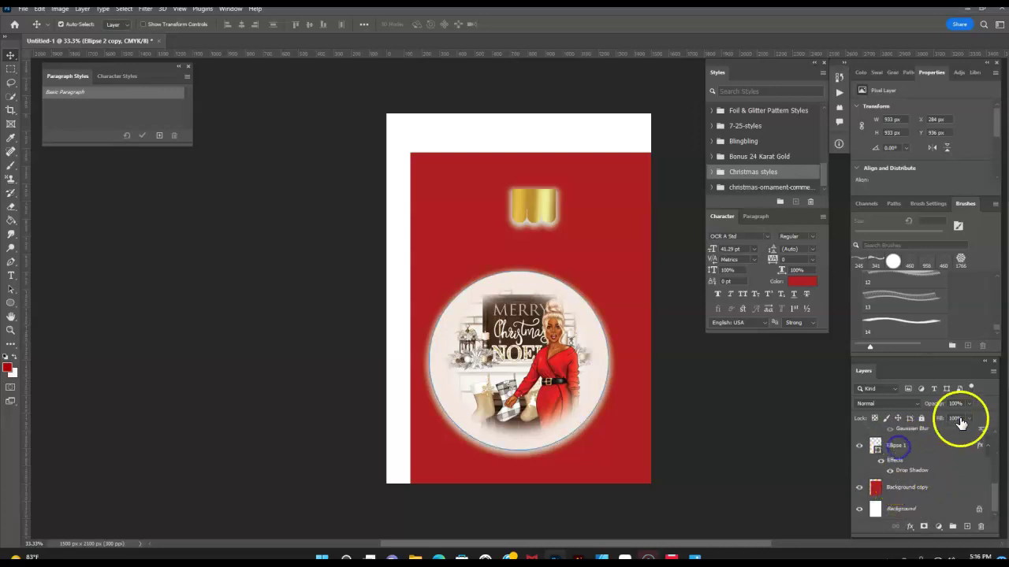
{"action": "left_click", "coordinate": [968, 403]}
{"action": "mouse_move", "coordinate": [968, 416]}
{"action": "left_mouse_down"}
{"action": "mouse_move", "coordinate": [960, 433]}
{"action": "mouse_move", "coordinate": [986, 416]}
{"action": "left_mouse_up"}
{"action": "left_click", "coordinate": [968, 403]}
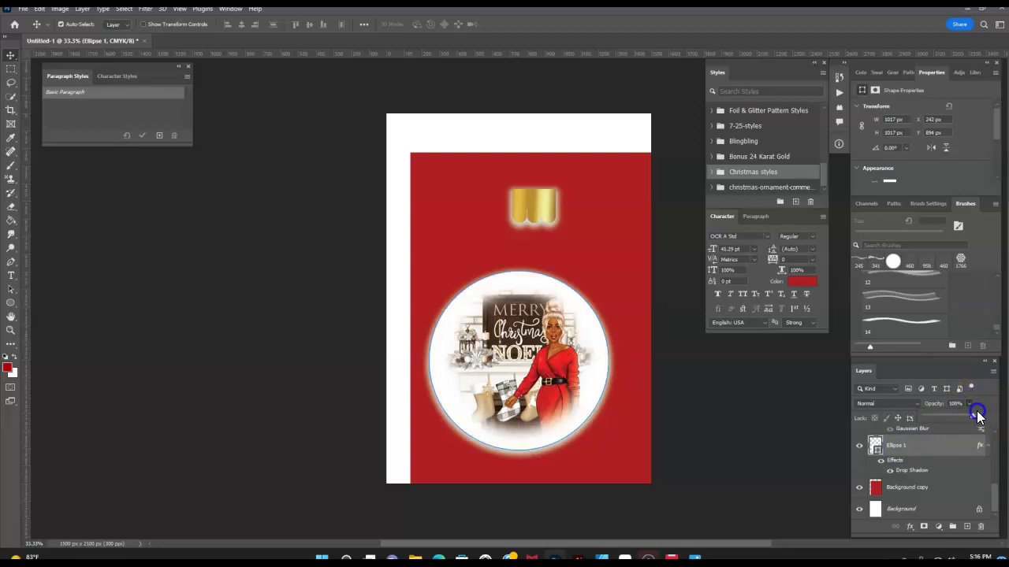
Step: Set the opacity of the Ellipse 2 copy layer to 91%
{"action": "scroll", "coordinate": [936, 479], "scroll_direction": "up", "scroll_amount": 5}
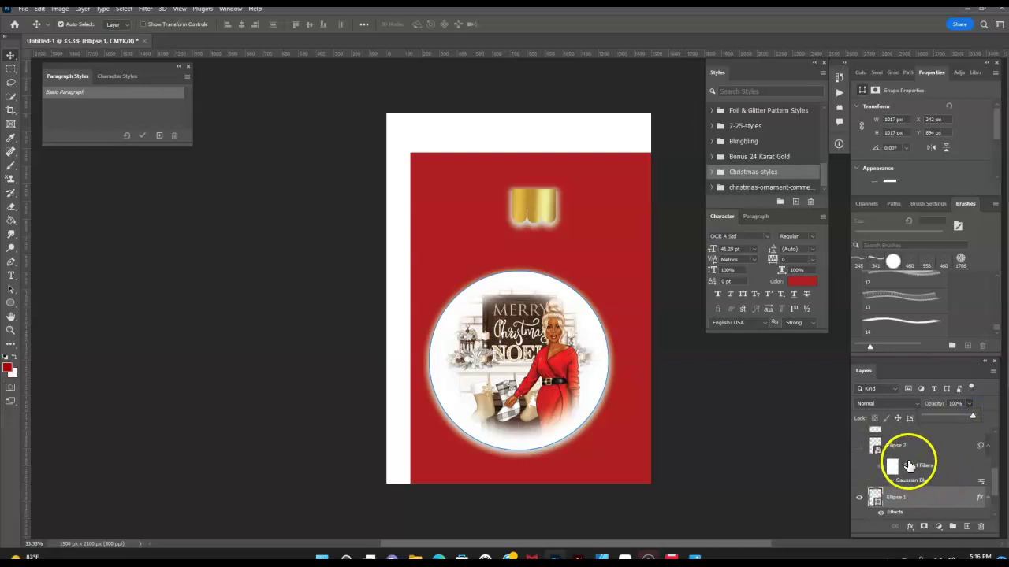
{"action": "left_click", "coordinate": [903, 476]}
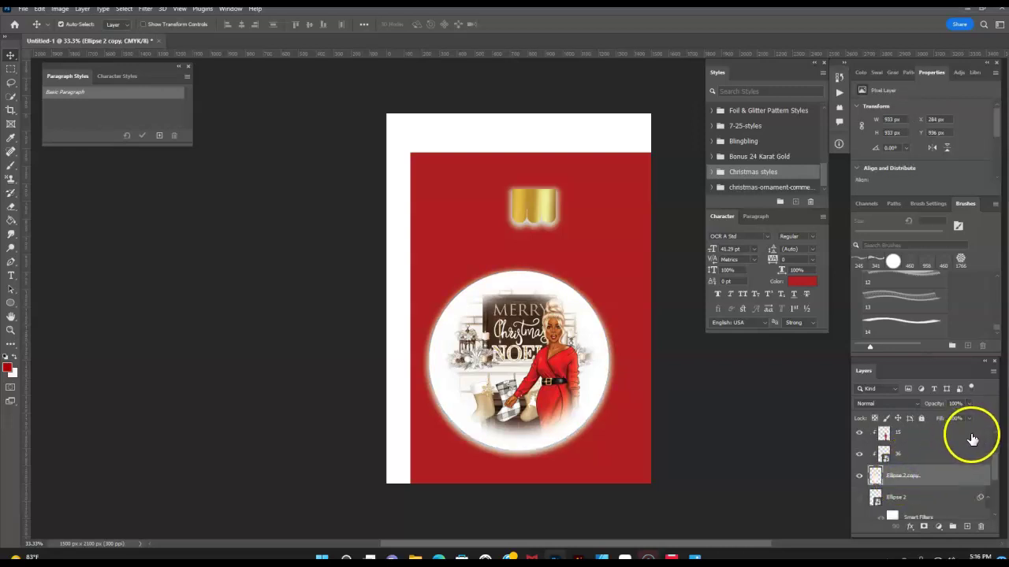
{"action": "left_click", "coordinate": [970, 404]}
{"action": "left_click_drag", "start_coordinate": [969, 415], "coordinate": [953, 420]}
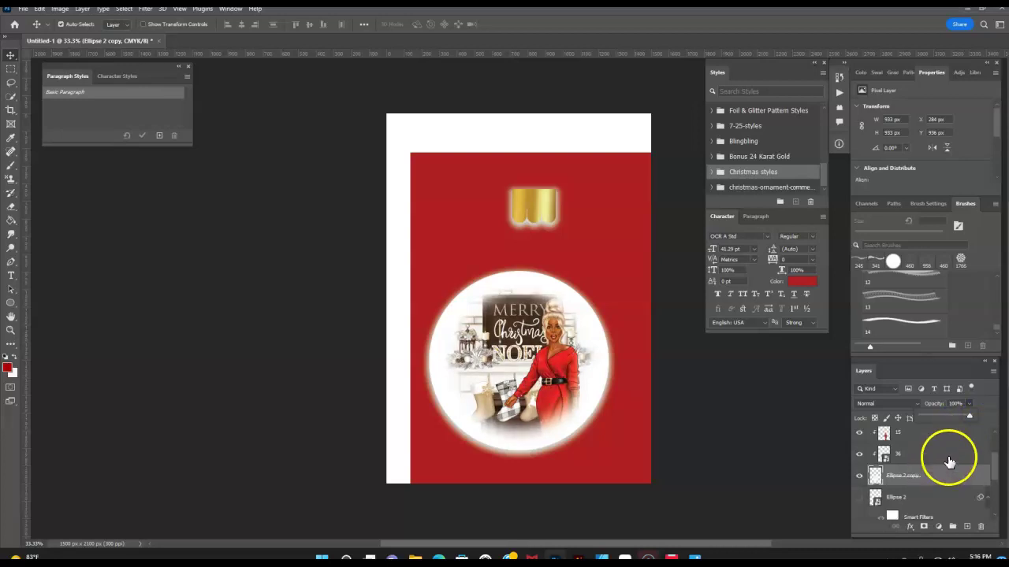
{"action": "left_click", "coordinate": [969, 417]}
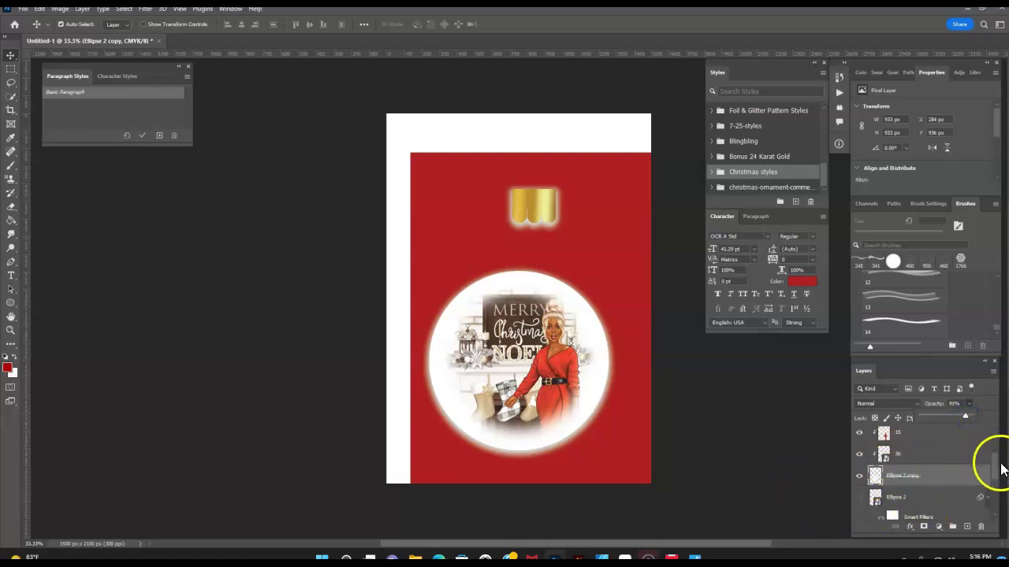
Step: Move the red Background copy to X 0, Y 0 px and stretch it to about 112.20% width and 134.57% height, covering the canvas
{"action": "left_click_drag", "start_coordinate": [996, 471], "coordinate": [993, 449]}
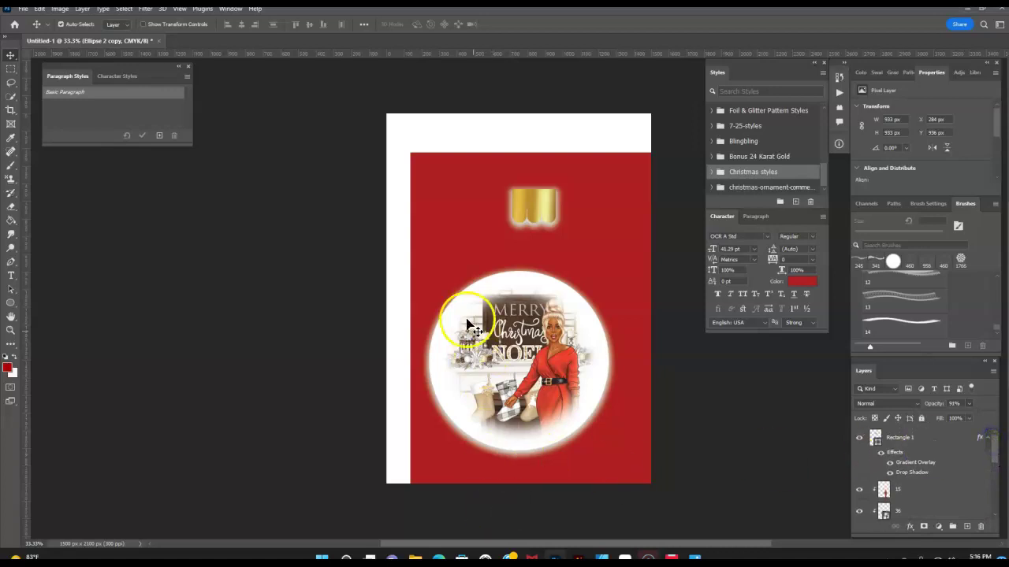
{"action": "left_click_drag", "start_coordinate": [438, 183], "coordinate": [408, 156]}
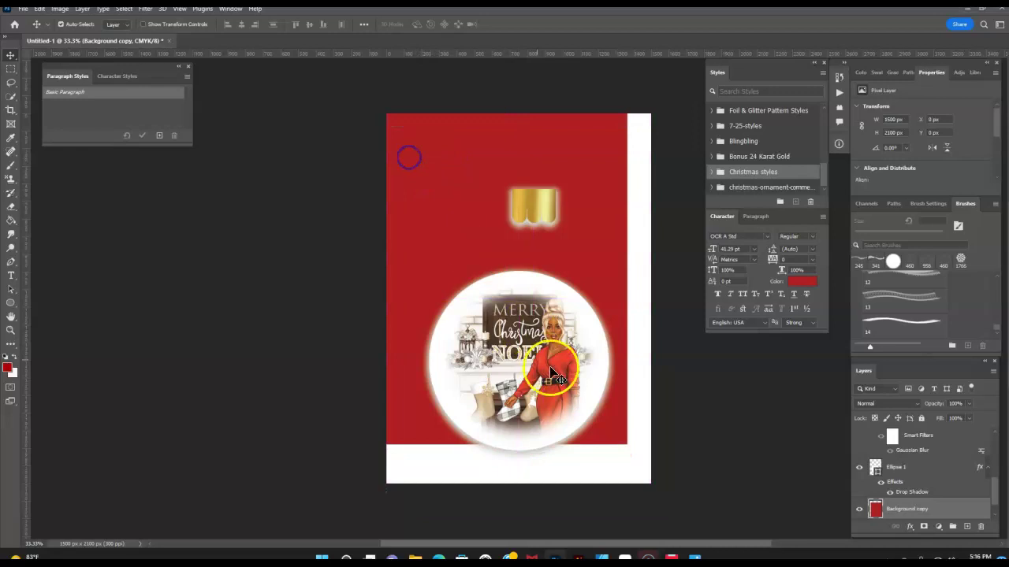
{"action": "left_click", "coordinate": [39, 9]}
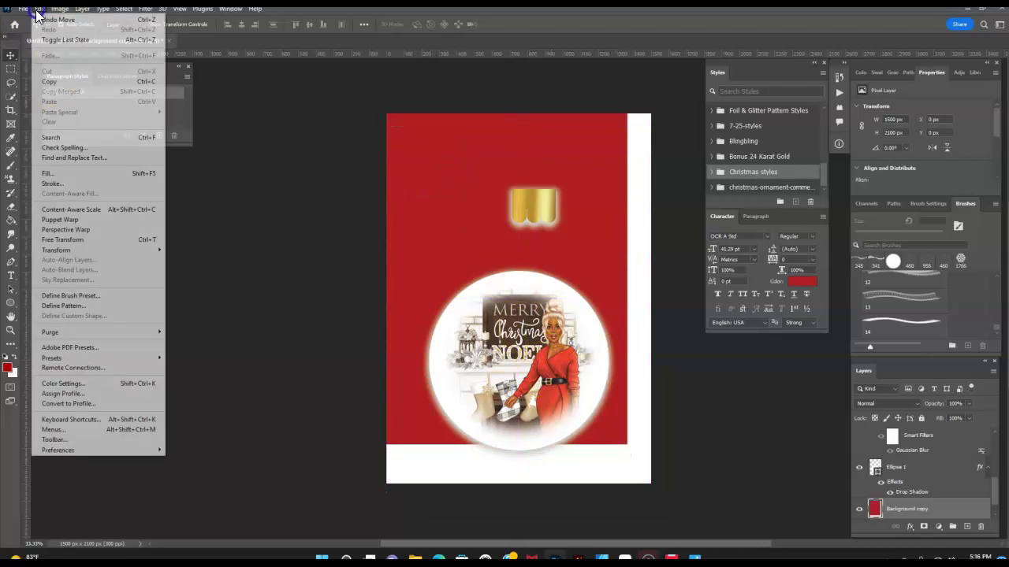
{"action": "left_click", "coordinate": [82, 247]}
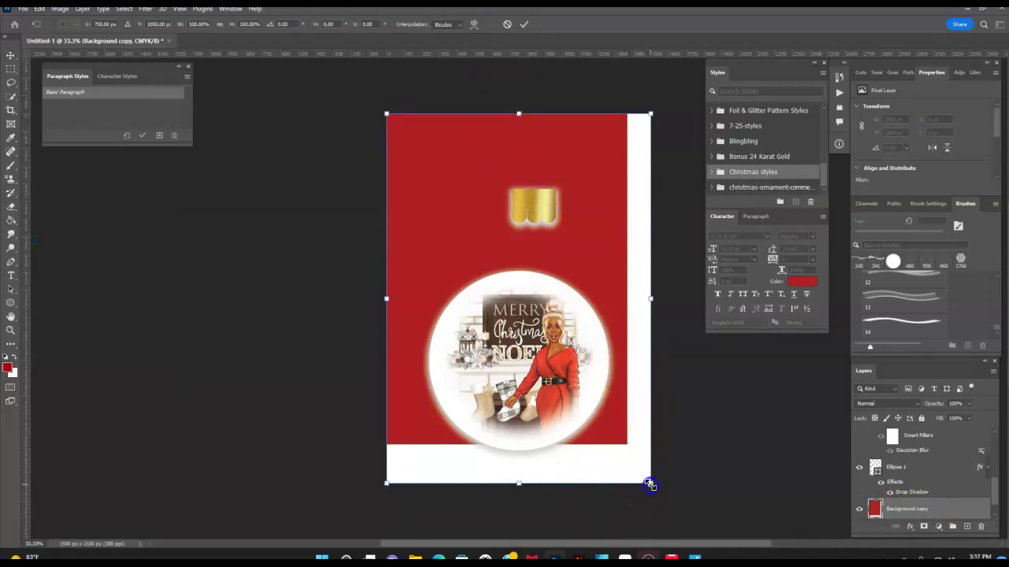
{"action": "mouse_move", "coordinate": [649, 484]}
{"action": "left_mouse_down"}
{"action": "mouse_move", "coordinate": [680, 526]}
{"action": "mouse_move", "coordinate": [694, 520]}
{"action": "mouse_move", "coordinate": [662, 490]}
{"action": "left_mouse_up"}
{"action": "left_click", "coordinate": [663, 239]}
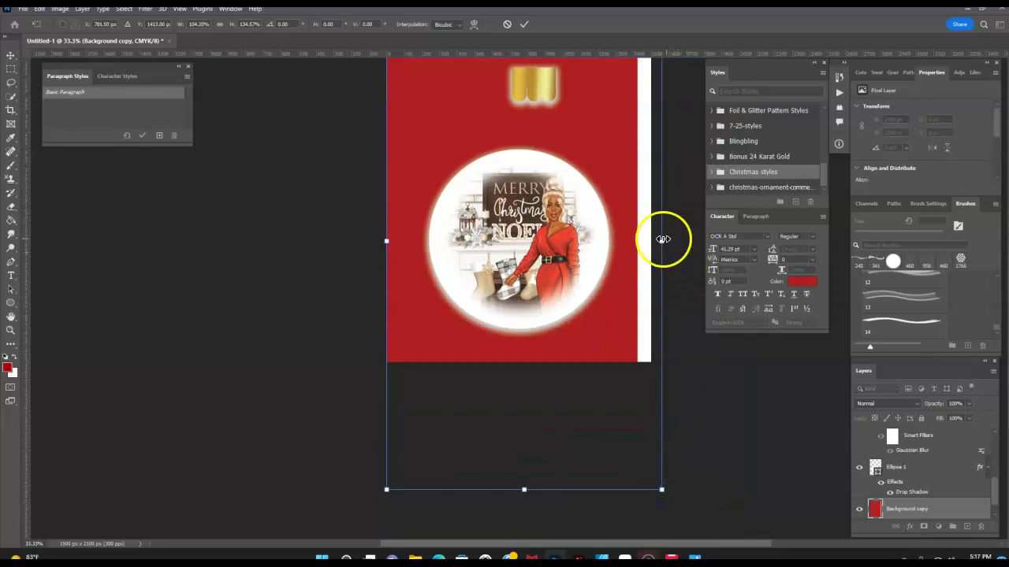
{"action": "left_click_drag", "start_coordinate": [662, 239], "coordinate": [684, 240]}
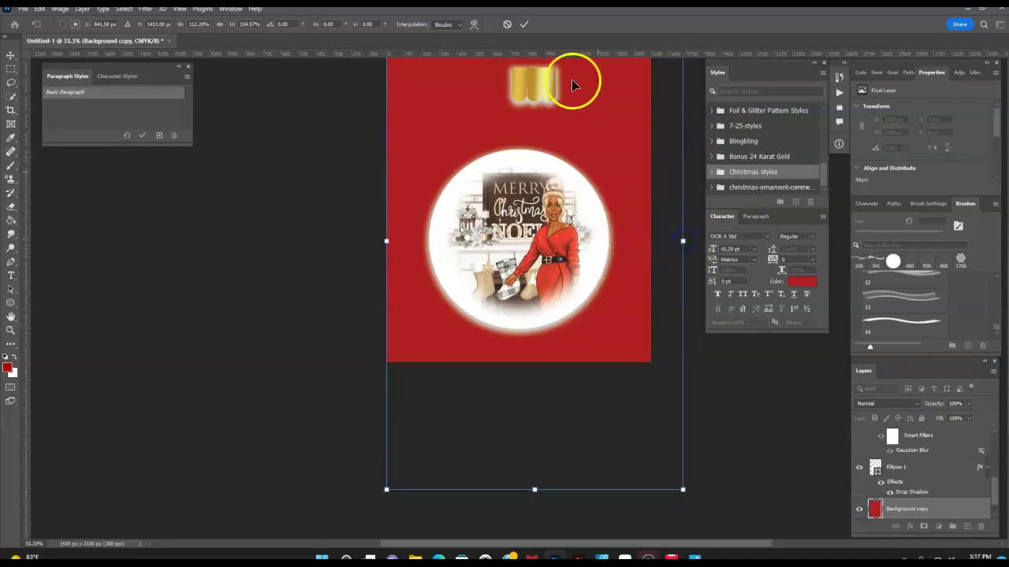
{"action": "left_click", "coordinate": [525, 24]}
Step: Position the gold cap centred on the circle's upper edge, at about X 627, Y 702 px
{"action": "scroll", "coordinate": [312, 243], "scroll_direction": "up", "scroll_amount": 2}
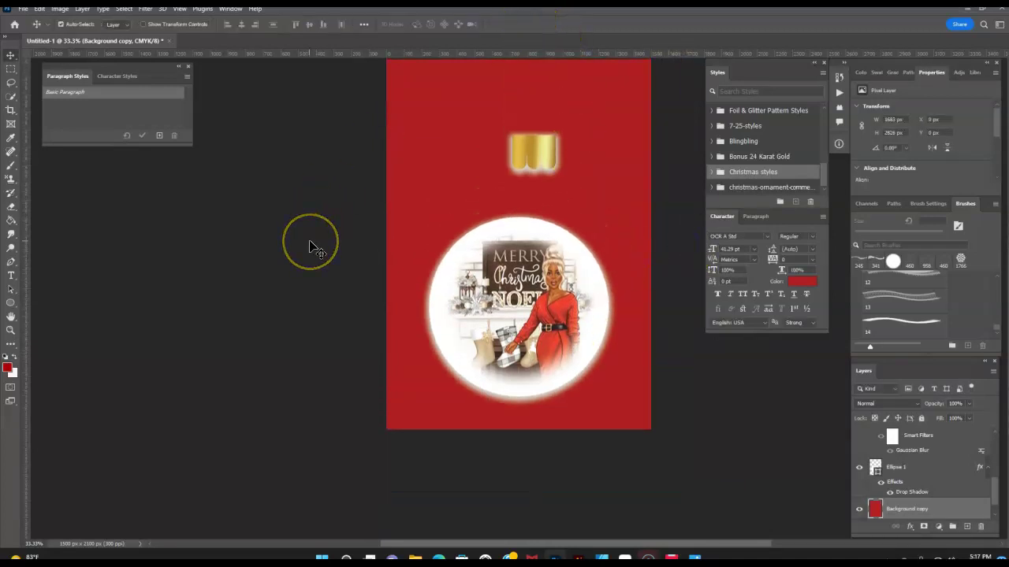
{"action": "scroll", "coordinate": [311, 247], "scroll_direction": "up", "scroll_amount": 1}
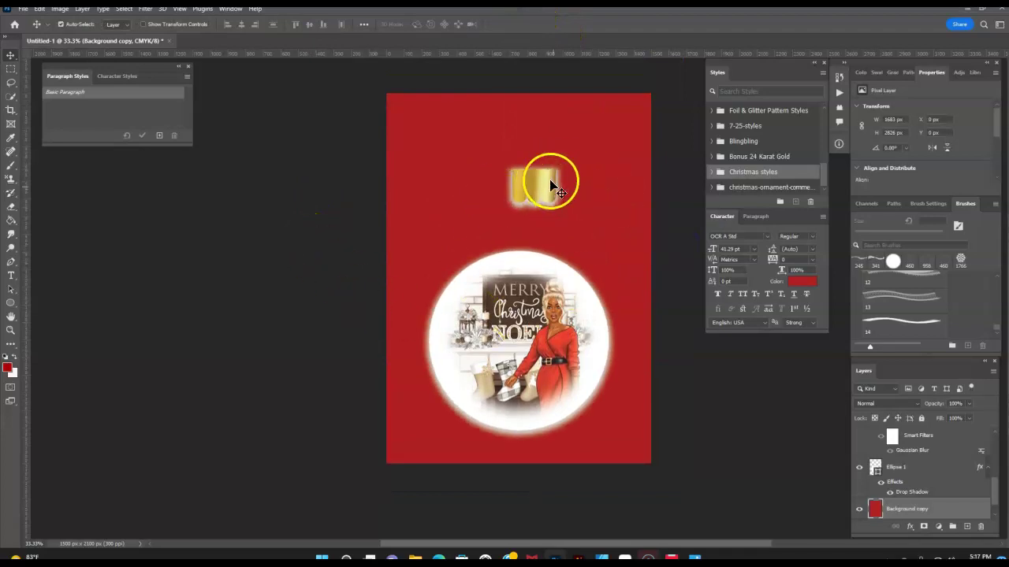
{"action": "left_click_drag", "start_coordinate": [545, 191], "coordinate": [520, 240]}
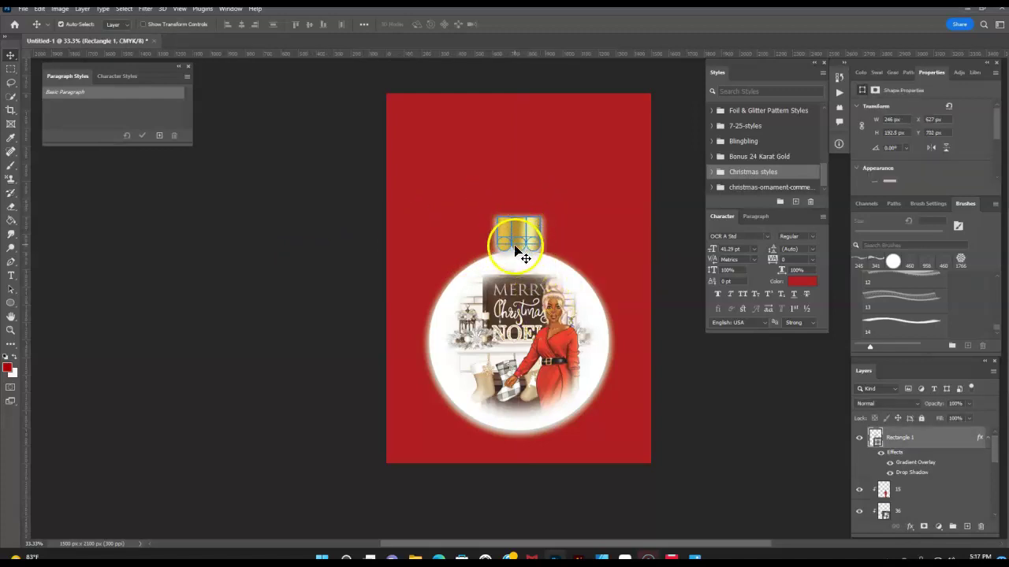
{"action": "left_click_drag", "start_coordinate": [514, 248], "coordinate": [515, 243]}
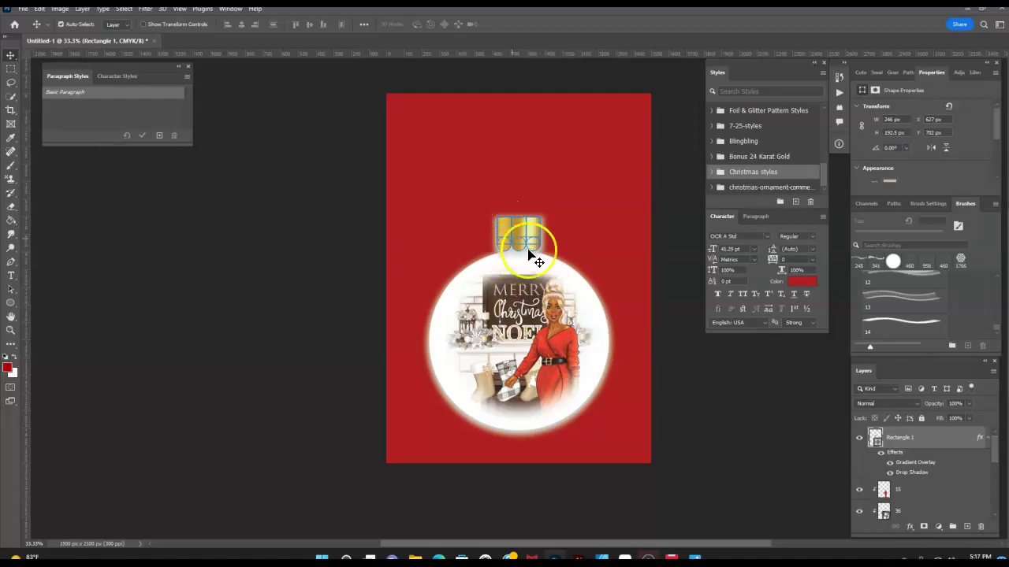
Step: Toggle the visibility of Ellipse 1 and Ellipse 2 copy off and on to check what each layer contributes
{"action": "scroll", "coordinate": [941, 438], "scroll_direction": "down", "scroll_amount": 8}
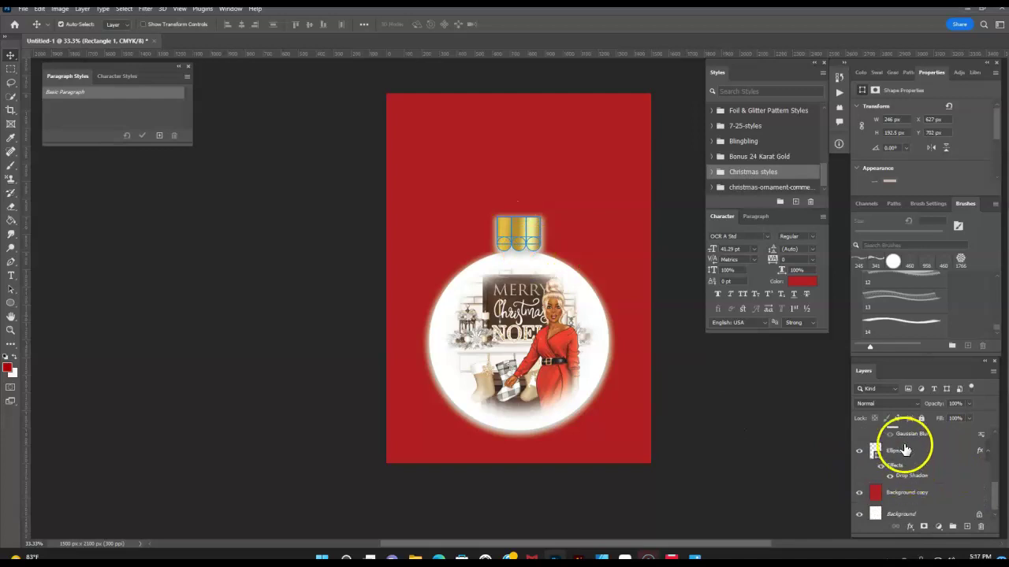
{"action": "left_click", "coordinate": [900, 450]}
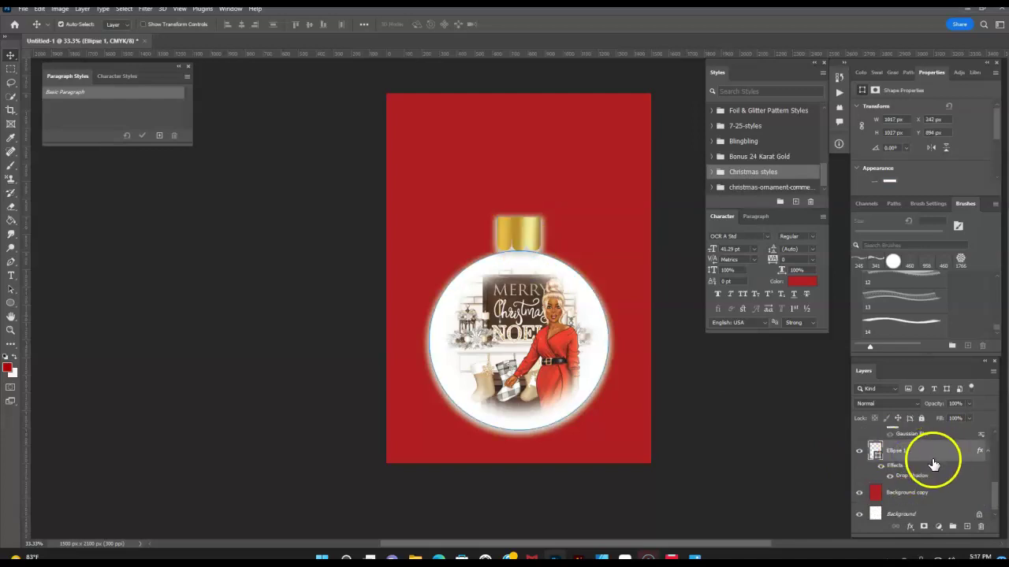
{"action": "left_click", "coordinate": [859, 450]}
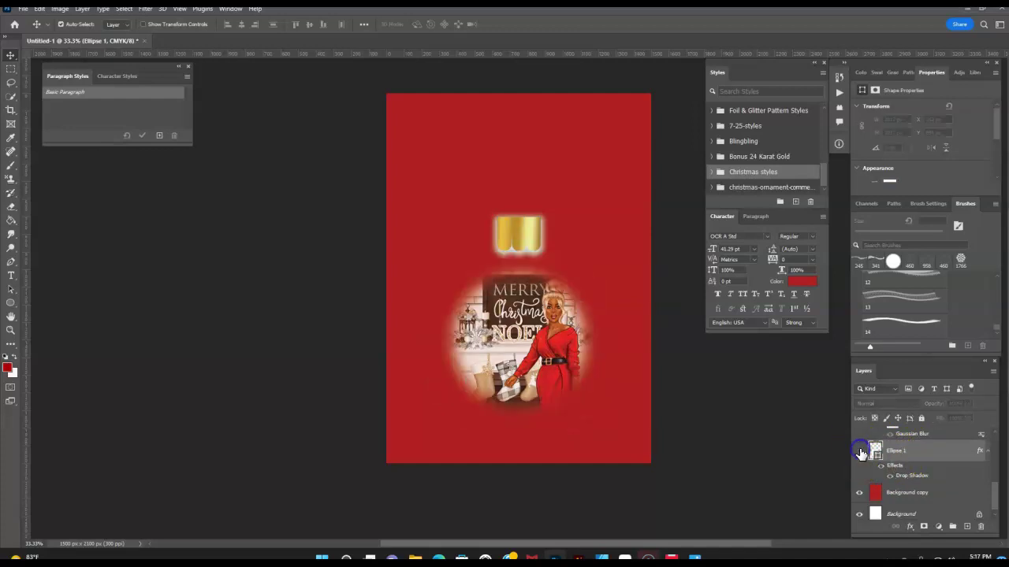
{"action": "left_click", "coordinate": [860, 451]}
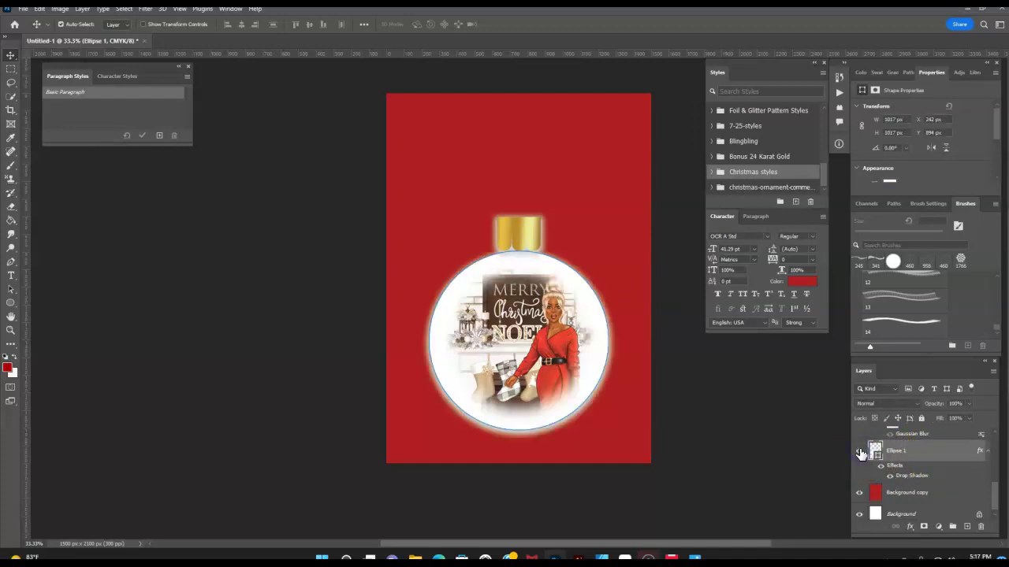
{"action": "left_click_drag", "start_coordinate": [995, 498], "coordinate": [994, 476]}
{"action": "left_click", "coordinate": [898, 465]}
{"action": "left_click", "coordinate": [860, 461]}
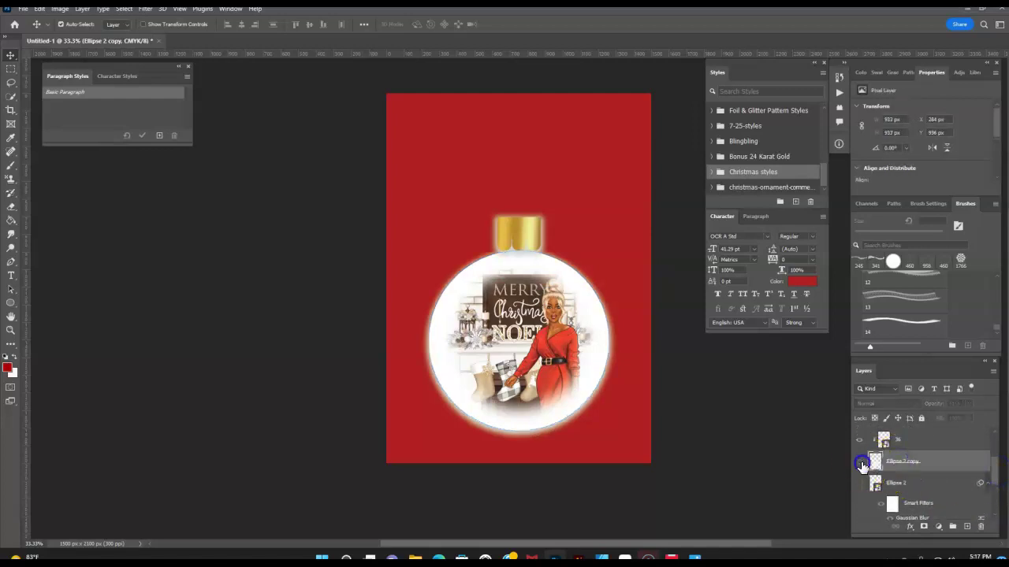
{"action": "left_click", "coordinate": [860, 462]}
Step: Release the clipping mask on layers 36 and 15 so the fireplace and woman show in full
{"action": "left_click", "coordinate": [896, 471]}
{"action": "left_click_drag", "start_coordinate": [896, 470], "coordinate": [897, 439]}
{"action": "right_click", "coordinate": [901, 441]}
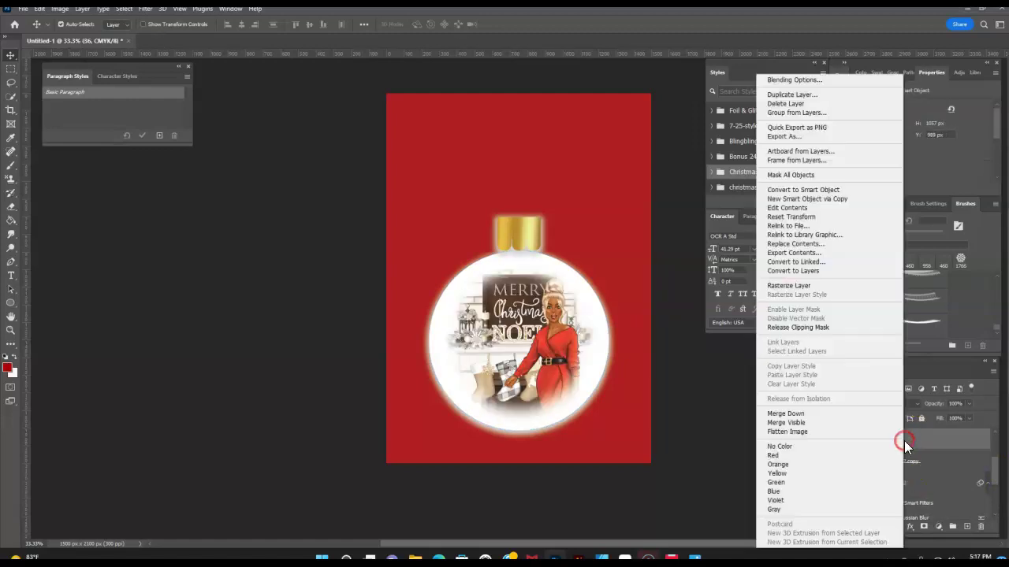
{"action": "left_click", "coordinate": [796, 328]}
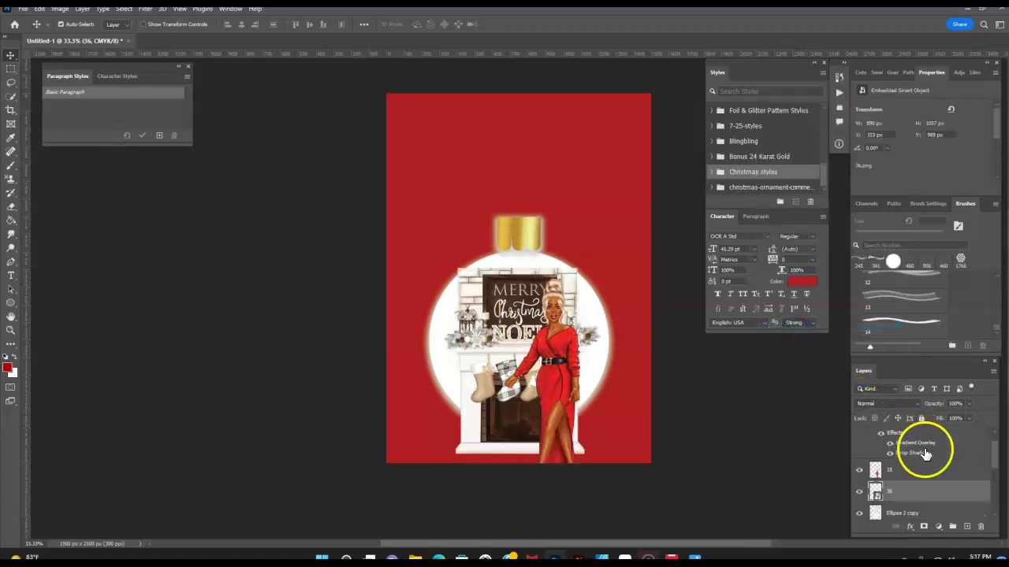
Step: For the Ellipse 2 copy layer, pick the light grey d5d3d3 as the foreground color
{"action": "left_click", "coordinate": [903, 467]}
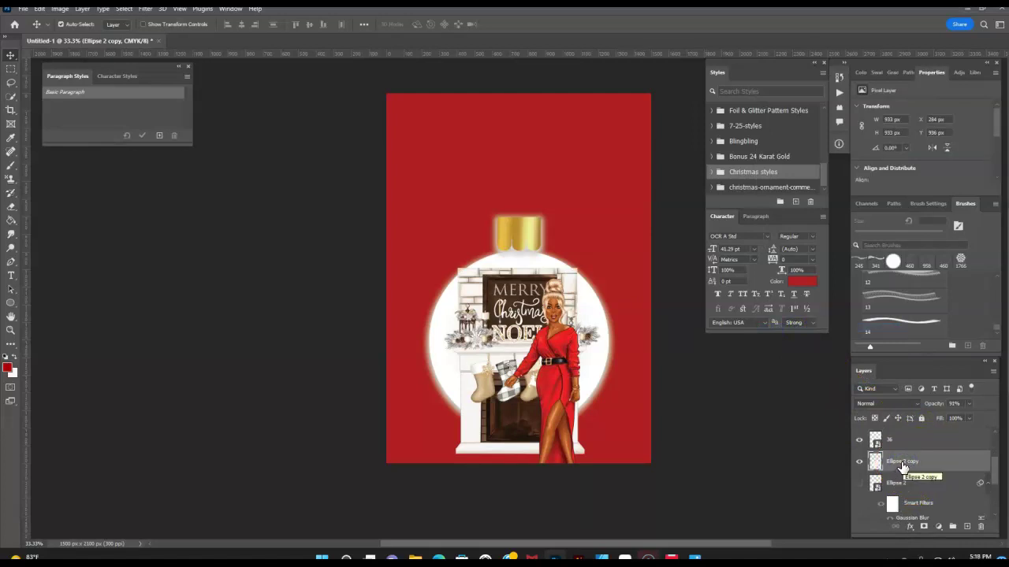
{"action": "left_click", "coordinate": [9, 368]}
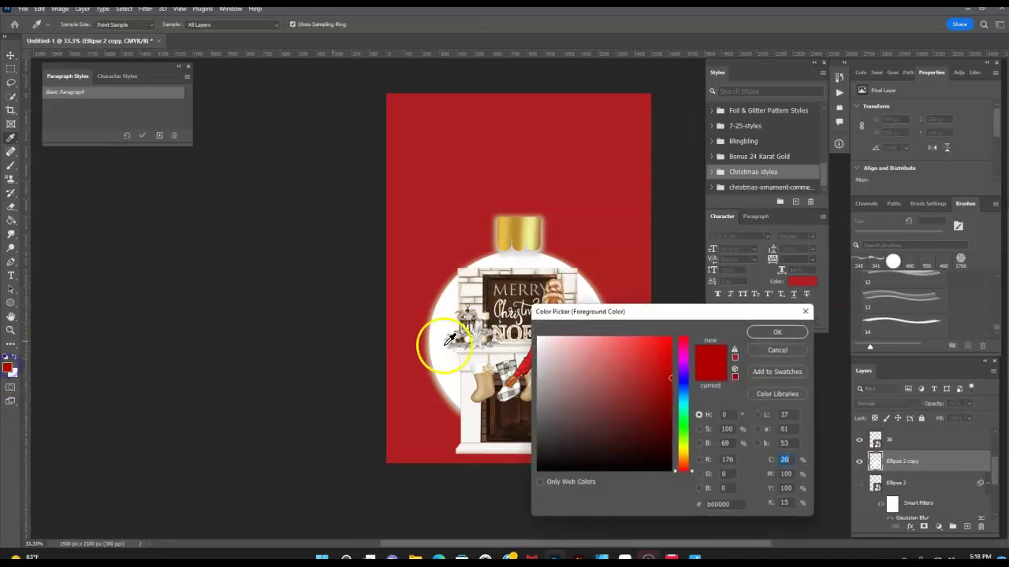
{"action": "left_click", "coordinate": [537, 359]}
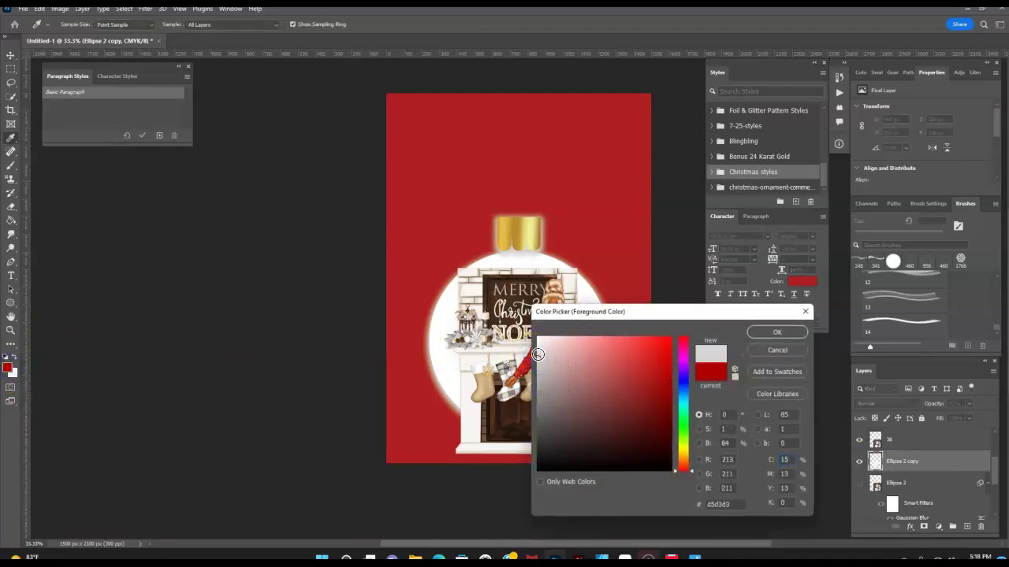
Step: Set the foreground colour to light grey (#d5d3d3) and fill the Ellipse 2 copy layer with the Paint Bucket
{"action": "left_click", "coordinate": [774, 330]}
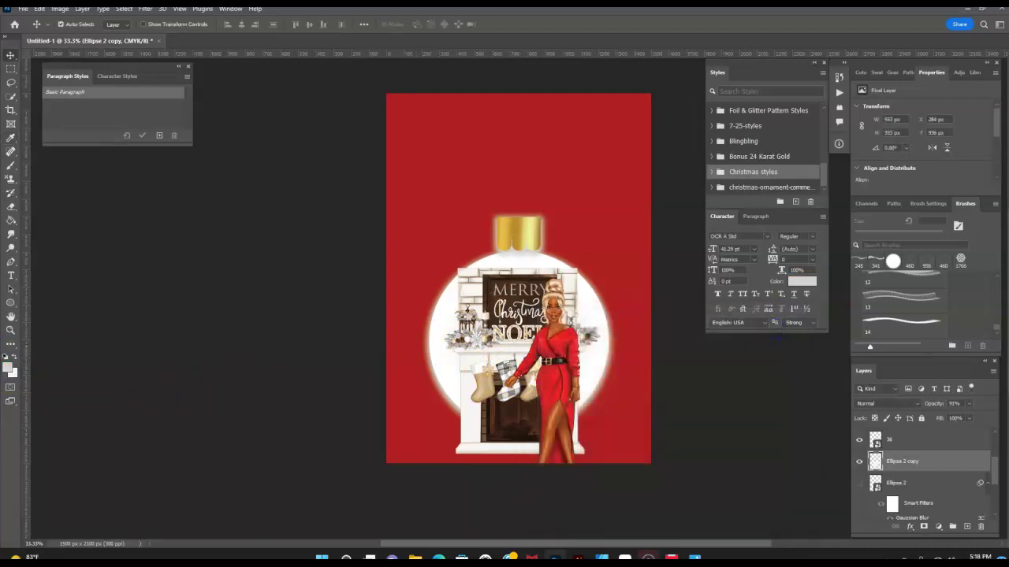
{"action": "left_click", "coordinate": [10, 222]}
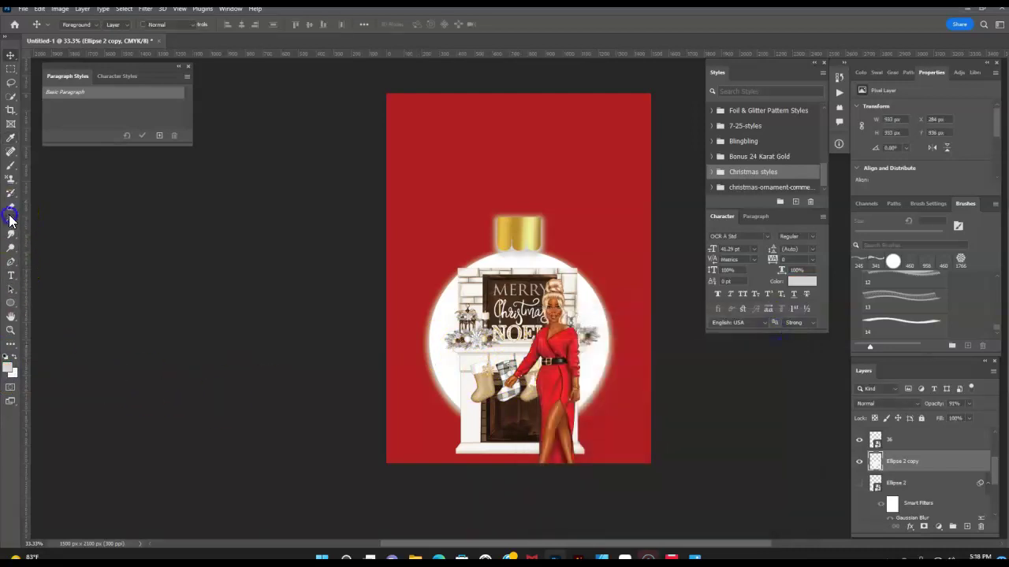
{"action": "left_click", "coordinate": [445, 329]}
{"action": "mouse_move", "coordinate": [260, 323]}
{"action": "left_mouse_down"}
{"action": "mouse_move", "coordinate": [226, 305]}
{"action": "mouse_move", "coordinate": [124, 322]}
{"action": "mouse_move", "coordinate": [161, 231]}
{"action": "mouse_move", "coordinate": [431, 290]}
{"action": "mouse_move", "coordinate": [428, 326]}
{"action": "mouse_move", "coordinate": [469, 324]}
{"action": "mouse_move", "coordinate": [520, 295]}
{"action": "mouse_move", "coordinate": [455, 287]}
{"action": "left_mouse_up"}
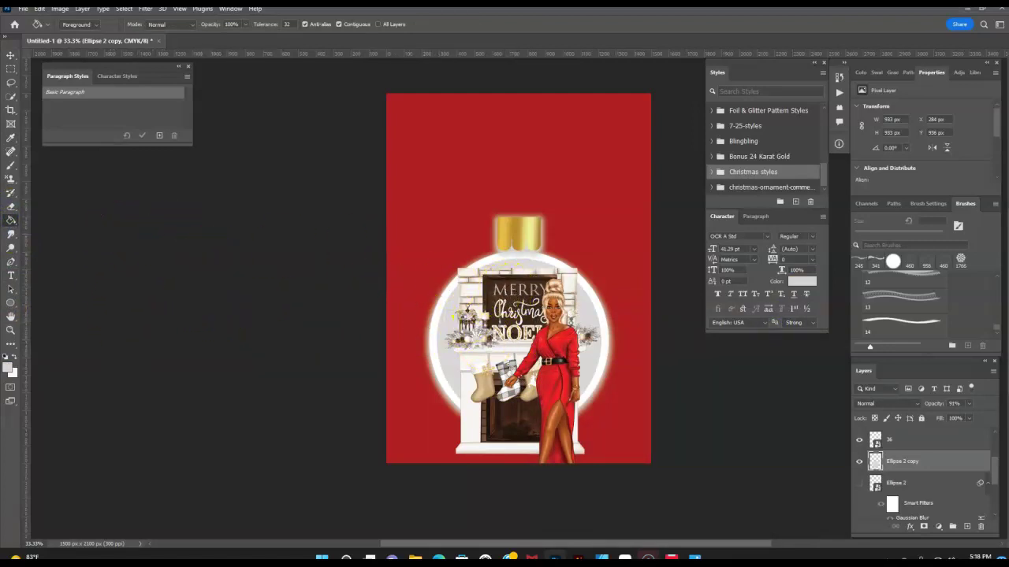
Step: Delete the Ellipse 2 copy layer
{"action": "left_click", "coordinate": [39, 10]}
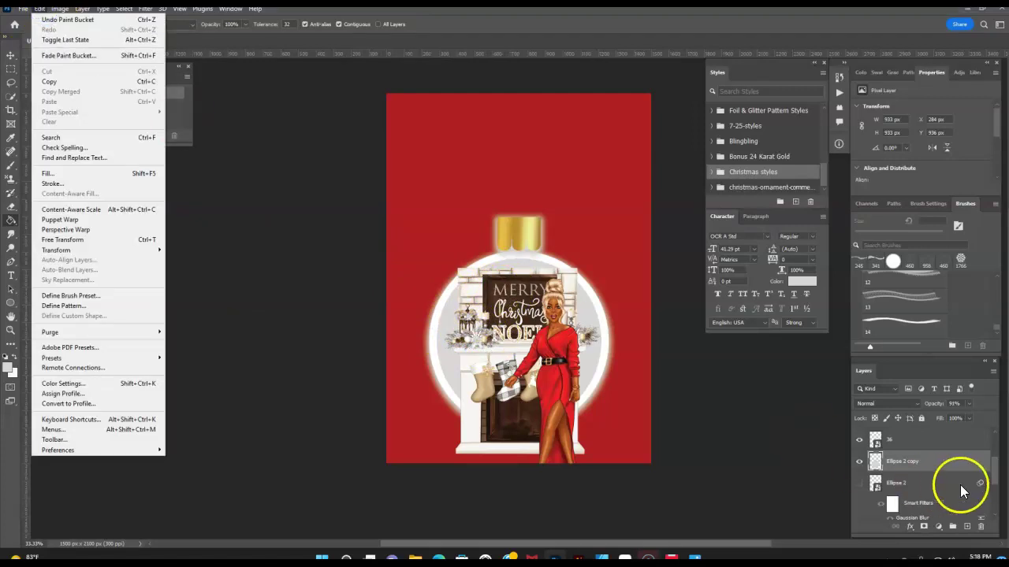
{"action": "left_click", "coordinate": [950, 461]}
{"action": "left_click_drag", "start_coordinate": [950, 461], "coordinate": [983, 528]}
{"action": "left_click", "coordinate": [875, 461]}
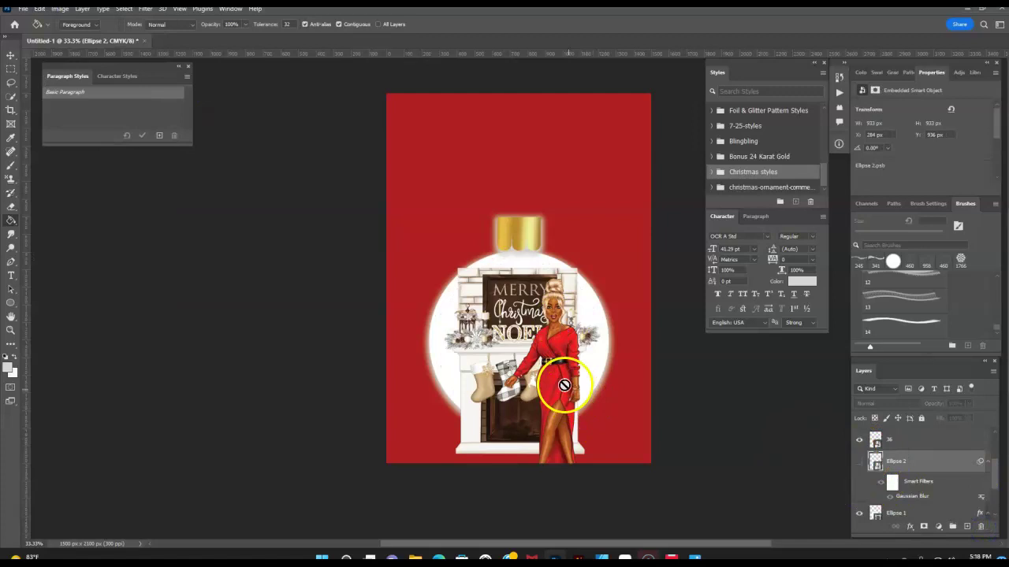
Step: Hide the woman layer (15) and the fireplace layer (36)
{"action": "left_click", "coordinate": [11, 57]}
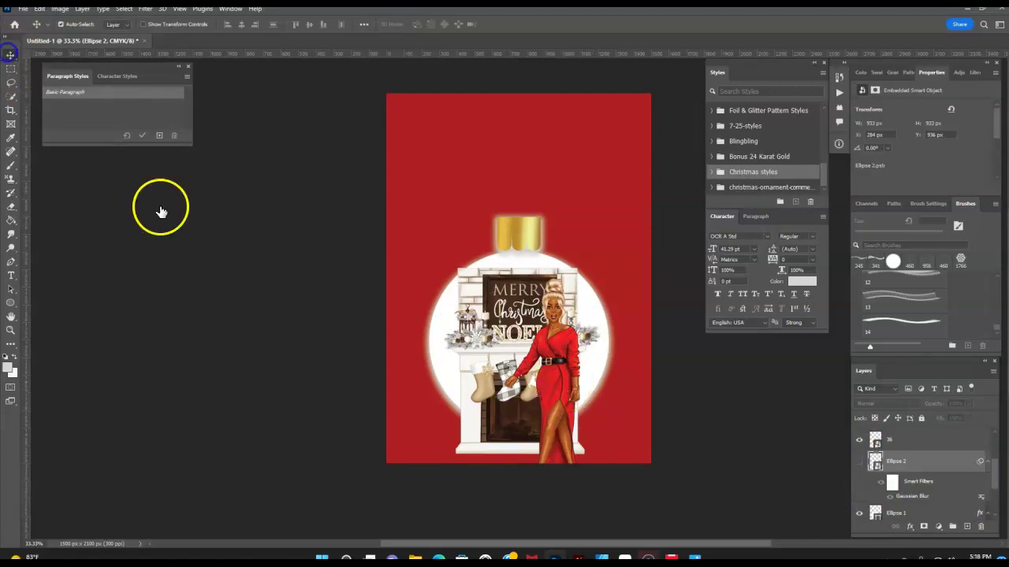
{"action": "left_click", "coordinate": [563, 392]}
{"action": "left_click", "coordinate": [859, 437]}
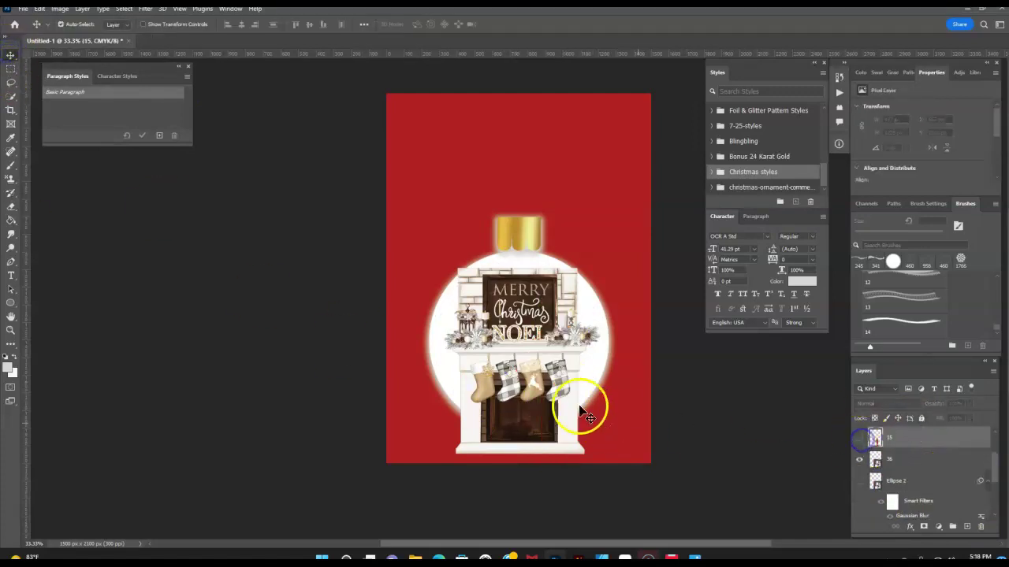
{"action": "left_click", "coordinate": [533, 361]}
{"action": "left_click", "coordinate": [859, 458]}
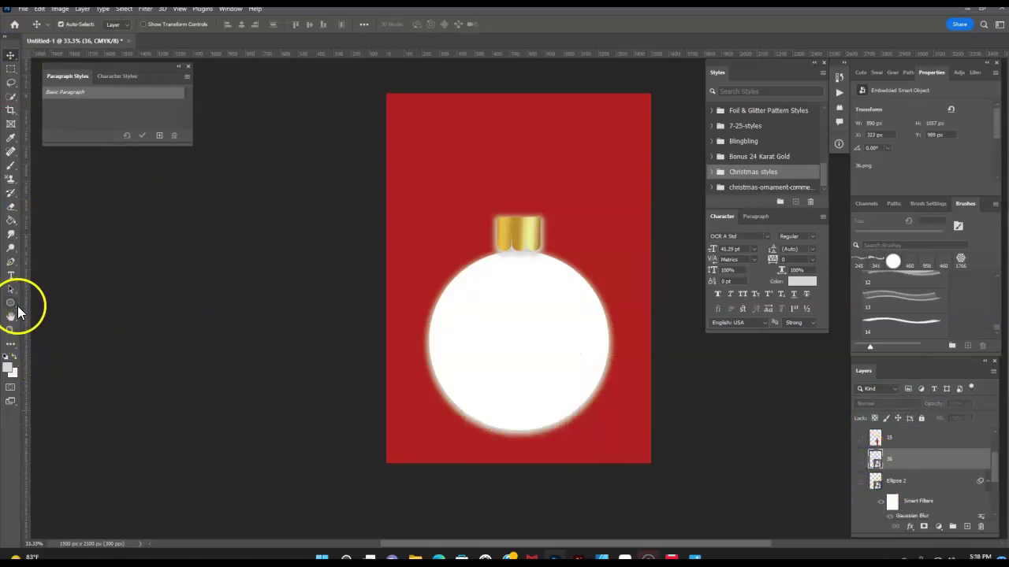
Step: Draw a light grey circle about 828 px wide with the Ellipse tool and centre it on the white ornament ball
{"action": "left_click", "coordinate": [11, 304]}
{"action": "right_click", "coordinate": [16, 307]}
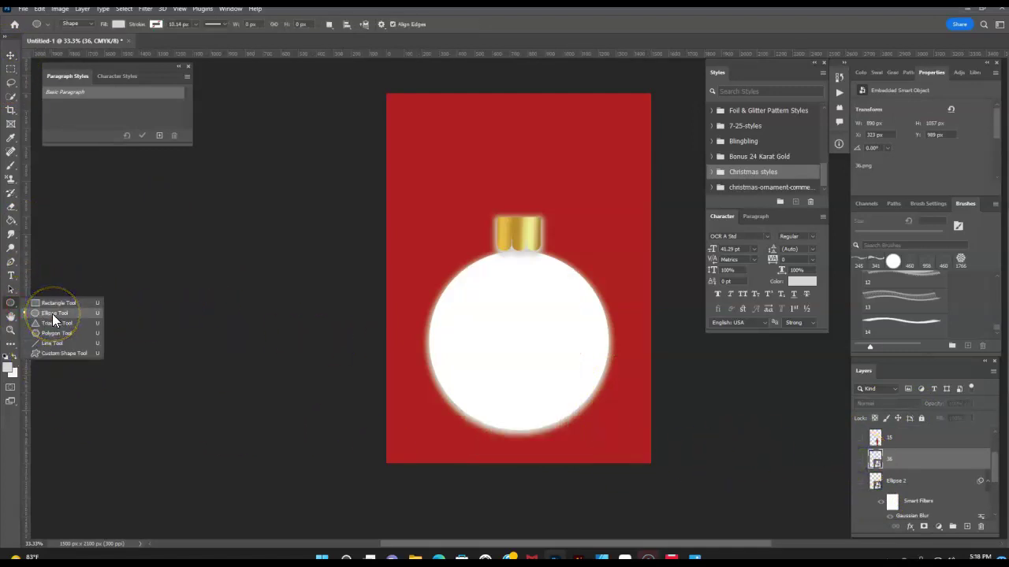
{"action": "left_click", "coordinate": [52, 314]}
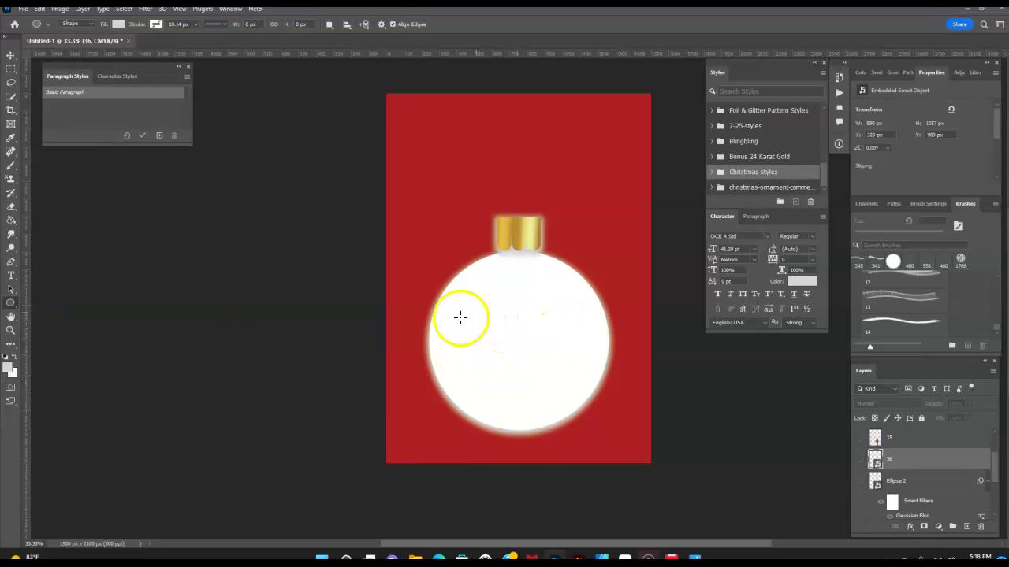
{"action": "left_click_drag", "start_coordinate": [477, 307], "coordinate": [623, 464]}
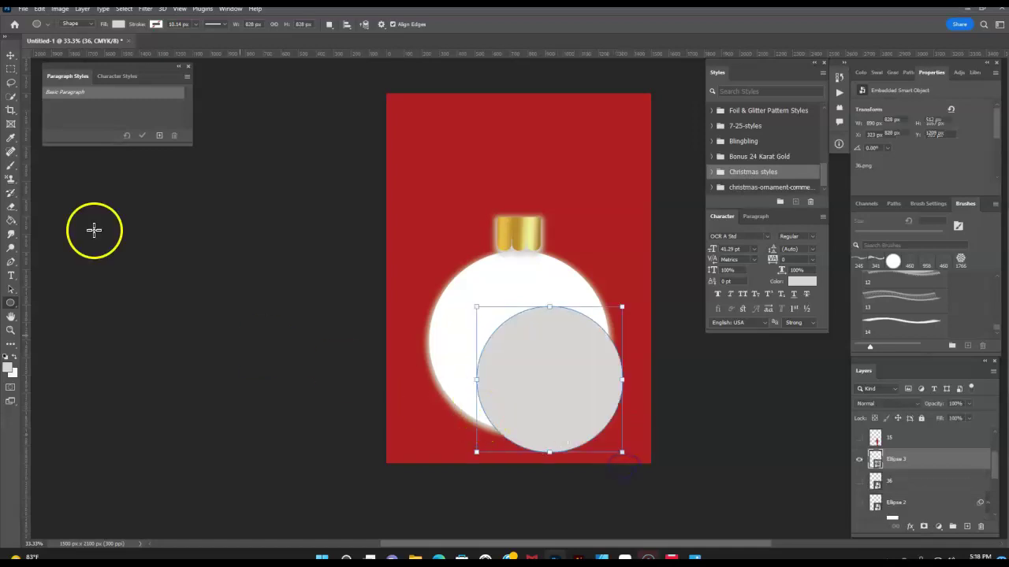
{"action": "left_click", "coordinate": [11, 55]}
{"action": "left_click_drag", "start_coordinate": [555, 399], "coordinate": [542, 374]}
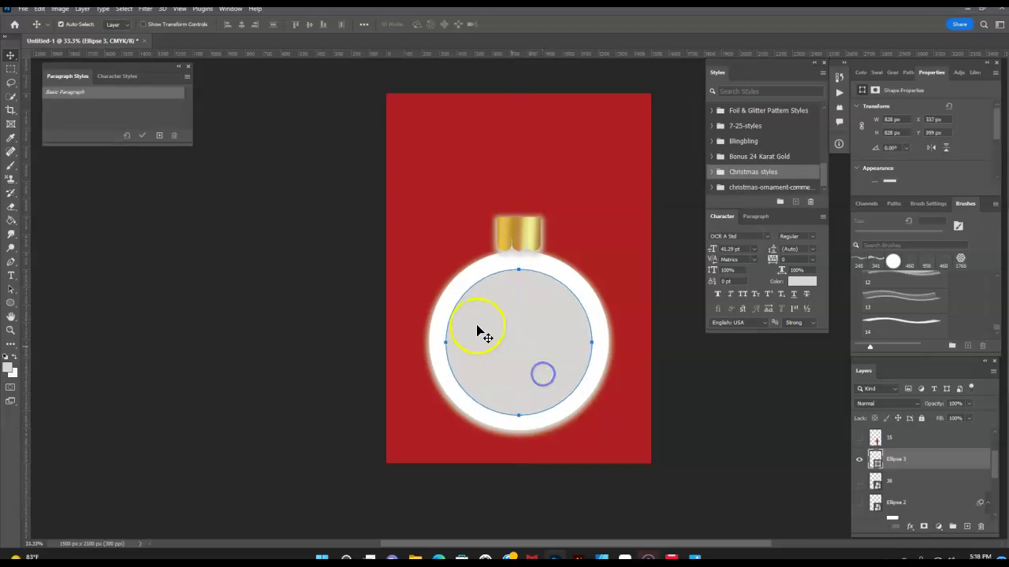
Step: Scale the grey circle to about 92% and reposition it inside the white ornament ball
{"action": "left_click", "coordinate": [38, 8]}
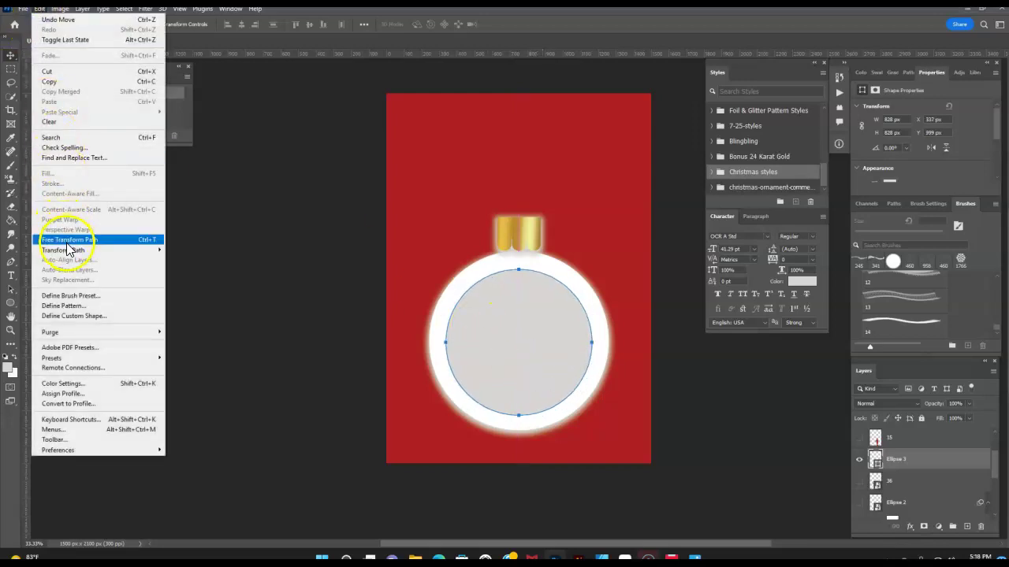
{"action": "left_click", "coordinate": [66, 240]}
{"action": "left_click_drag", "start_coordinate": [445, 270], "coordinate": [456, 283]}
{"action": "left_click_drag", "start_coordinate": [505, 331], "coordinate": [511, 338]}
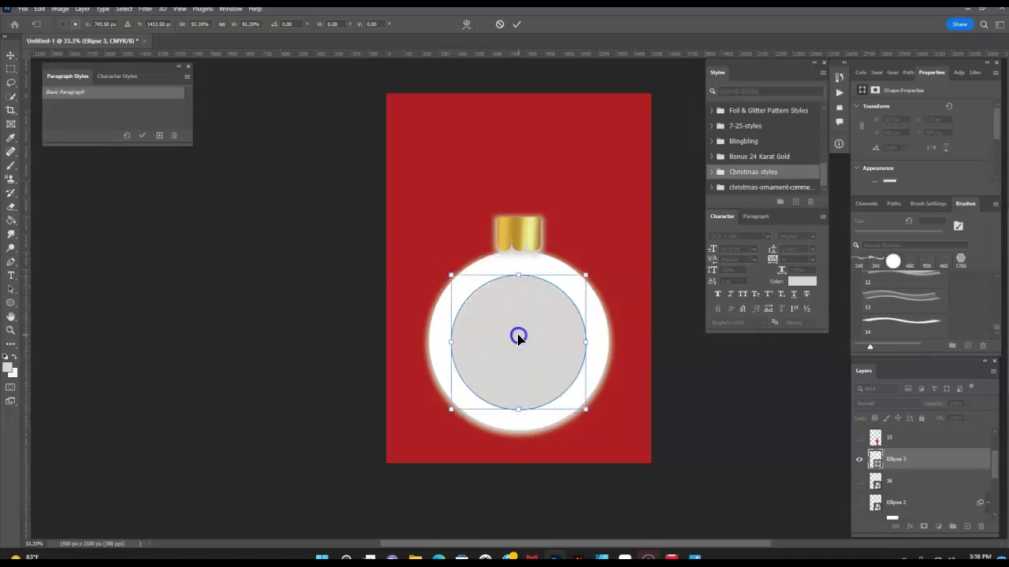
{"action": "left_click_drag", "start_coordinate": [519, 338], "coordinate": [519, 340]}
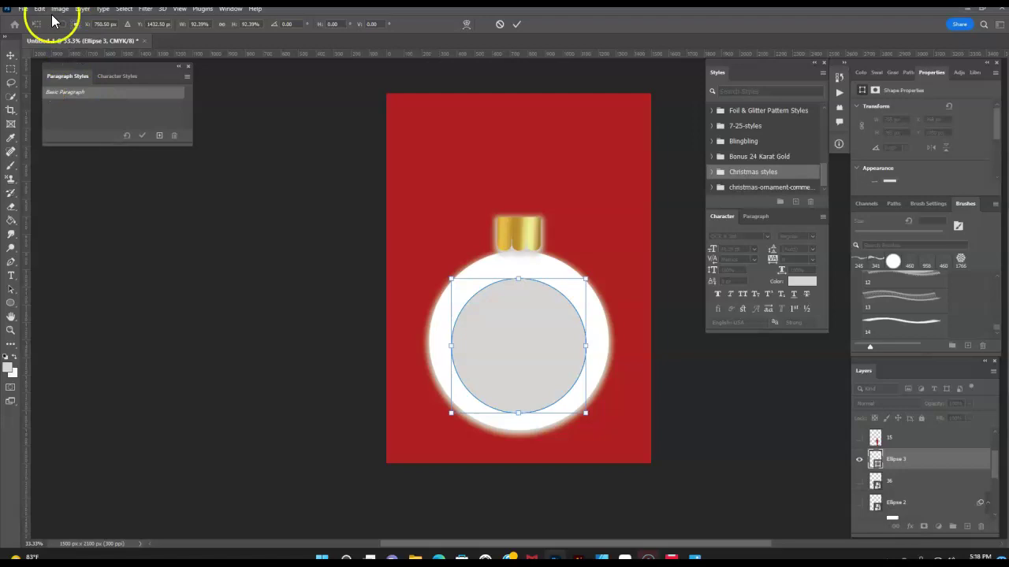
{"action": "left_click", "coordinate": [145, 9]}
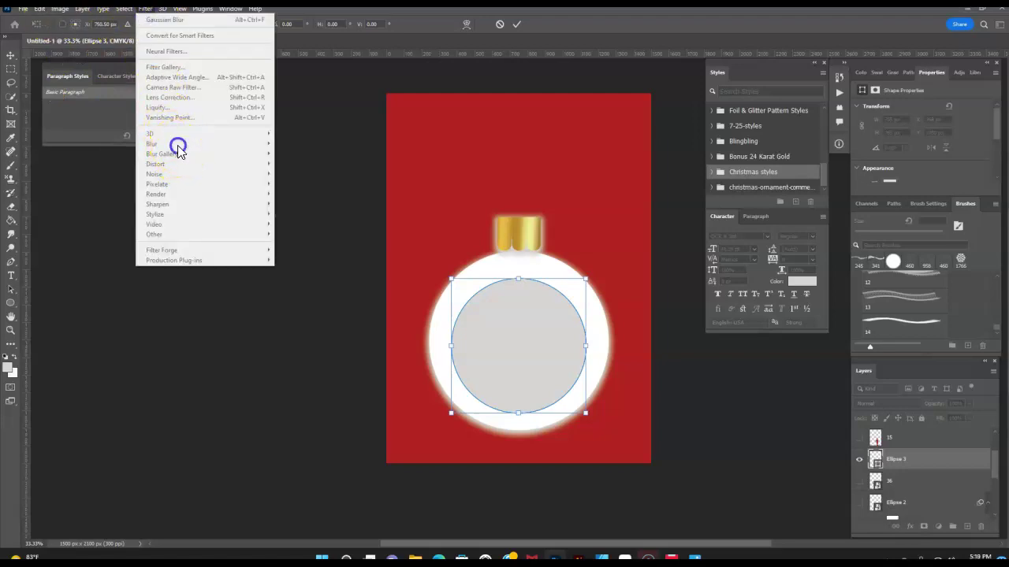
{"action": "left_click", "coordinate": [515, 25]}
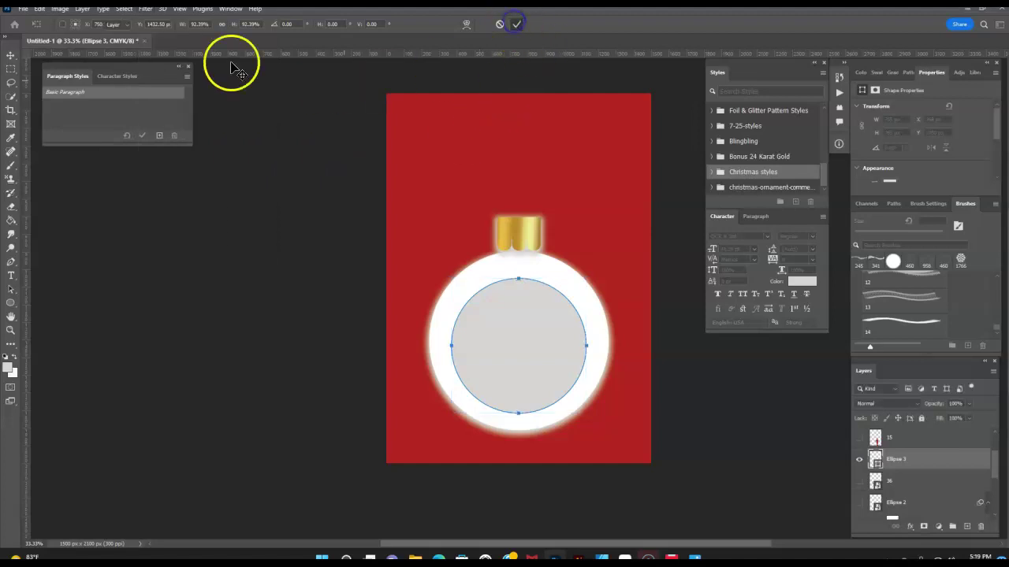
Step: Apply a Gaussian Blur with a 36 px radius to the grey circle as a smart filter
{"action": "left_click", "coordinate": [145, 9]}
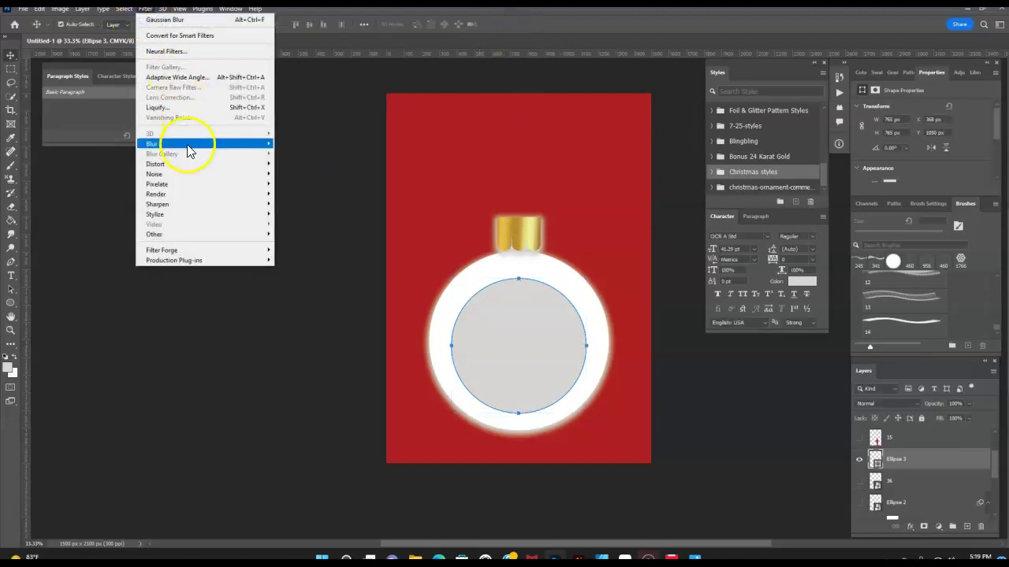
{"action": "mouse_move", "coordinate": [212, 150]}
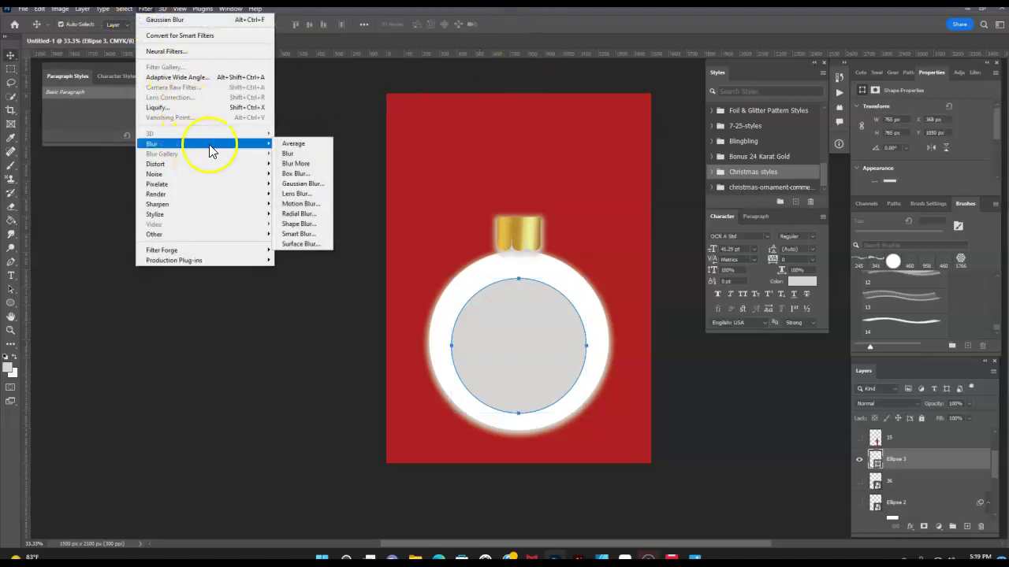
{"action": "left_click", "coordinate": [296, 186]}
{"action": "left_click", "coordinate": [479, 210]}
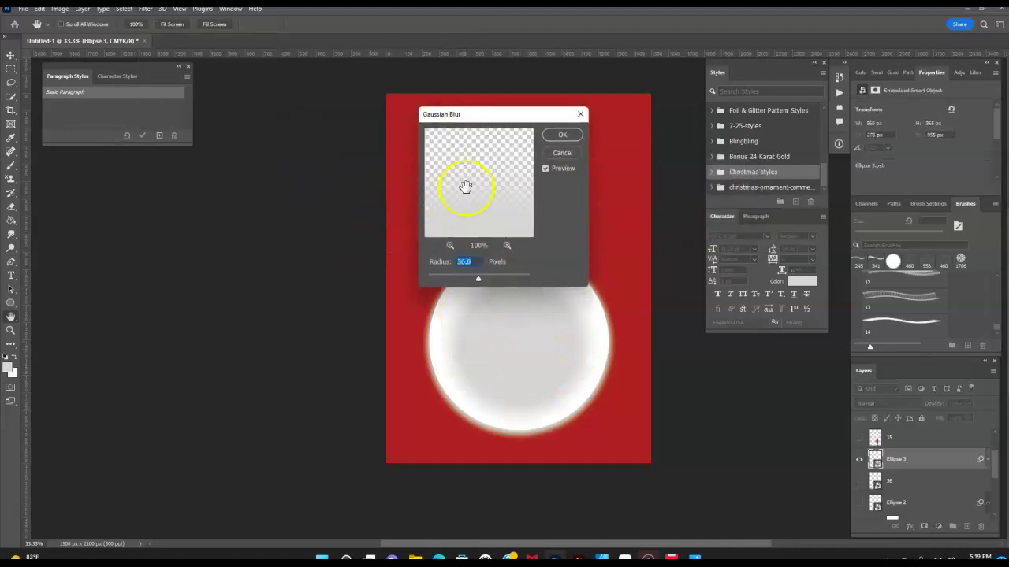
{"action": "left_click", "coordinate": [561, 136]}
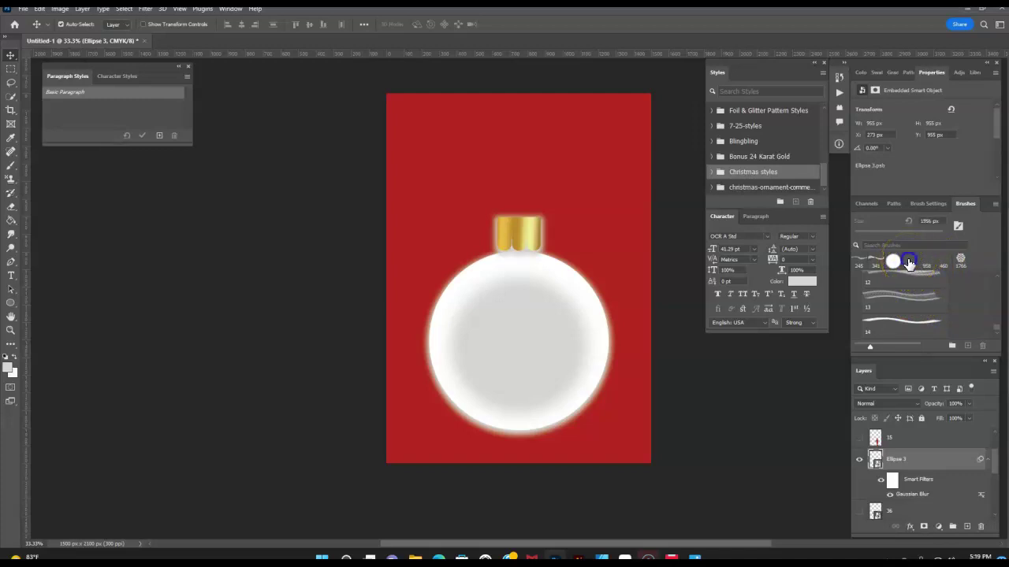
Step: Add a new layer above Ellipse 3 and prepare a 460 px brush with white as the foreground colour
{"action": "key", "text": "b"}
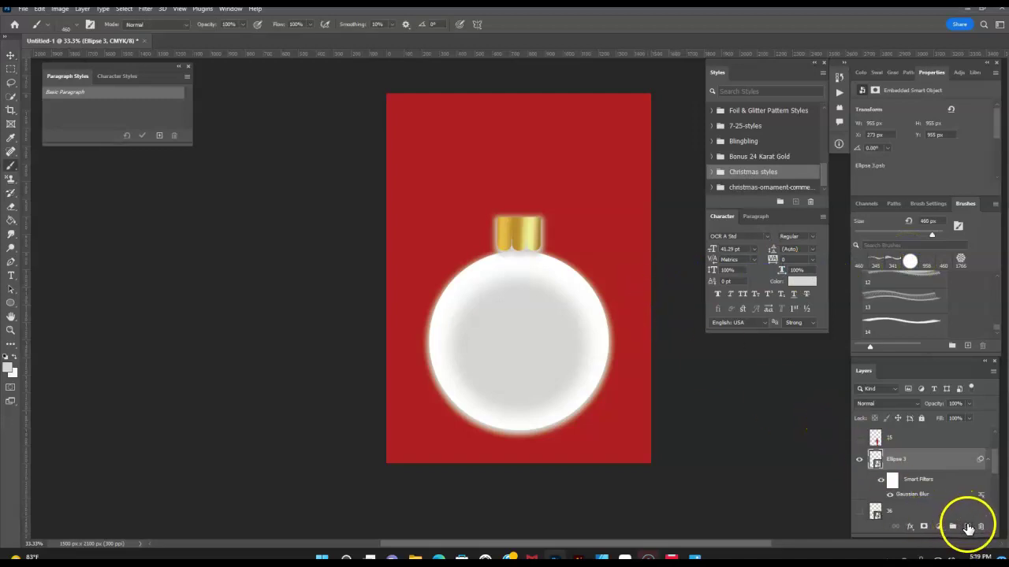
{"action": "left_click", "coordinate": [994, 462]}
{"action": "left_click_drag", "start_coordinate": [994, 461], "coordinate": [994, 450]}
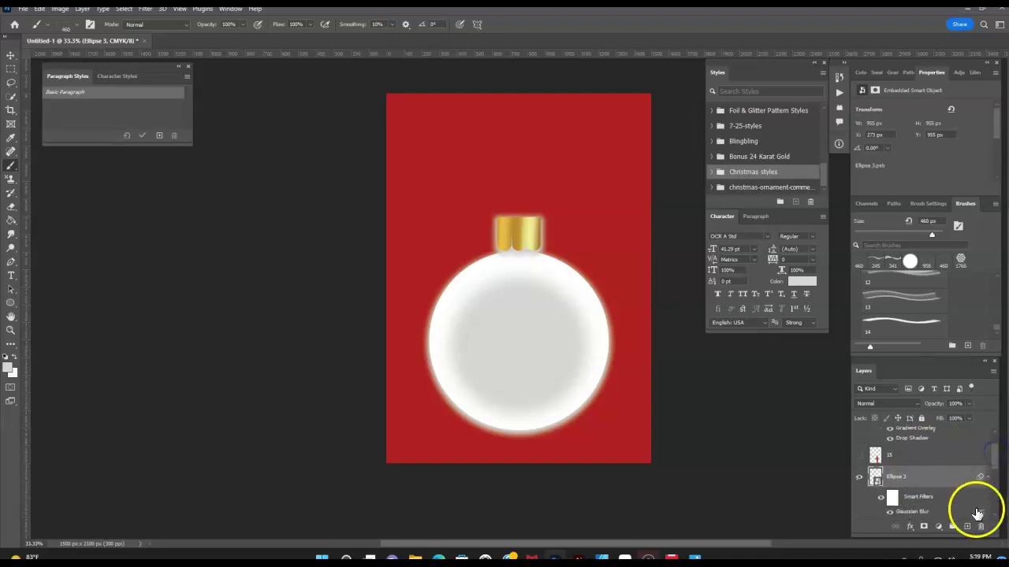
{"action": "left_click", "coordinate": [967, 527]}
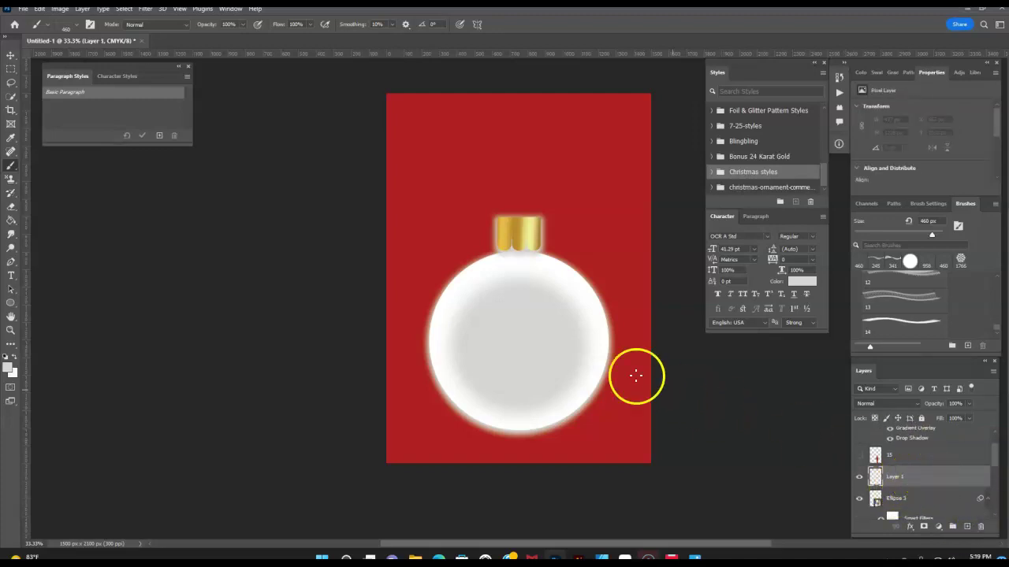
{"action": "left_click", "coordinate": [14, 356]}
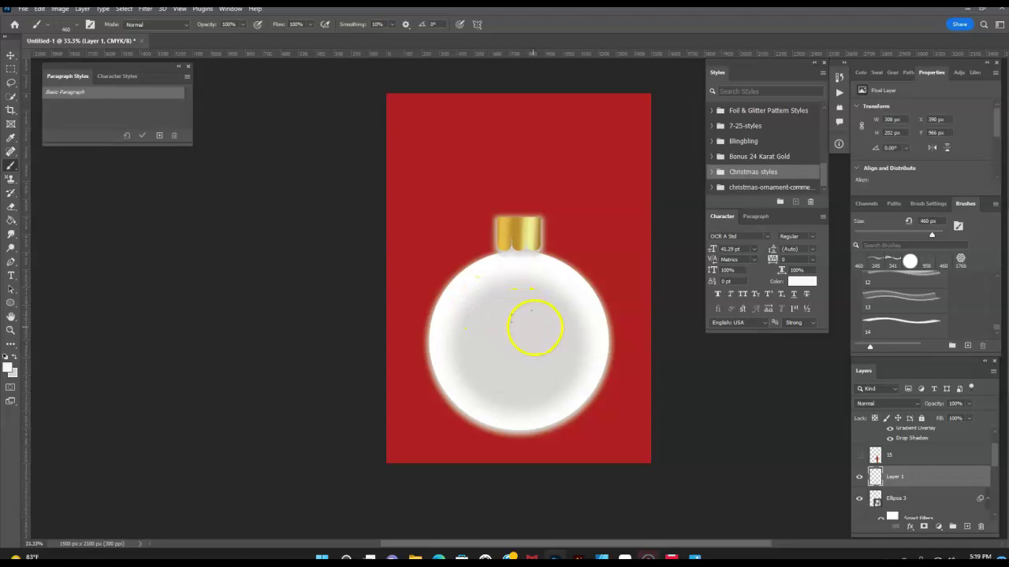
Step: Paint white snow specks over the ornament on Layer 1 with the 460 px and 1766 px brushes
{"action": "mouse_move", "coordinate": [535, 316]}
{"action": "left_mouse_down"}
{"action": "mouse_move", "coordinate": [543, 363]}
{"action": "mouse_move", "coordinate": [623, 352]}
{"action": "mouse_move", "coordinate": [519, 363]}
{"action": "mouse_move", "coordinate": [525, 383]}
{"action": "mouse_move", "coordinate": [484, 398]}
{"action": "mouse_move", "coordinate": [458, 359]}
{"action": "left_mouse_up"}
{"action": "left_click", "coordinate": [937, 234]}
{"action": "left_click", "coordinate": [533, 309]}
{"action": "left_click", "coordinate": [505, 342]}
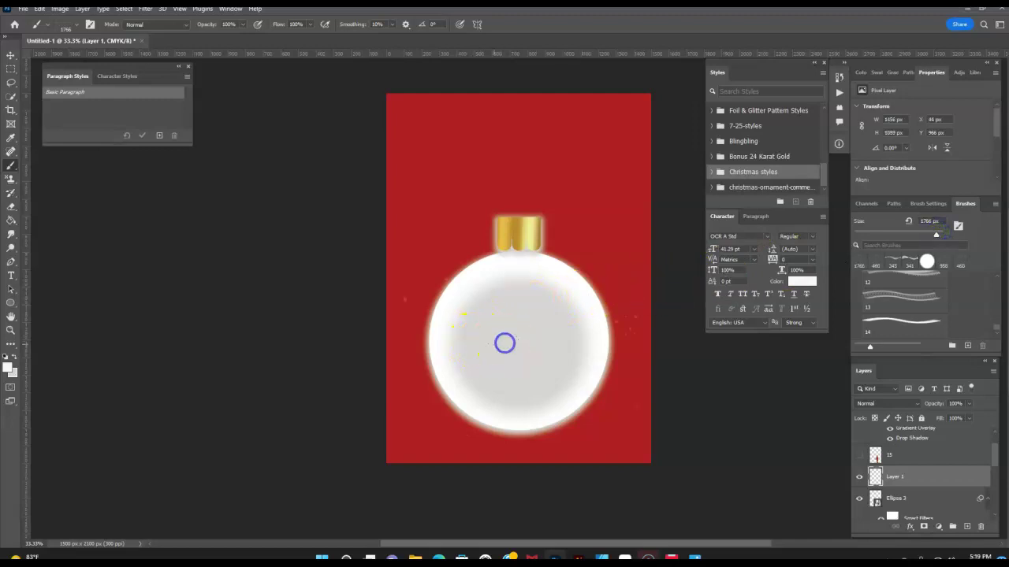
{"action": "left_click_drag", "start_coordinate": [496, 397], "coordinate": [502, 347]}
{"action": "left_click_drag", "start_coordinate": [495, 396], "coordinate": [462, 419]}
Step: Switch to another 460 px brush and stamp more white specks across the ornament ball on Layer 1
{"action": "left_click", "coordinate": [945, 267]}
{"action": "mouse_move", "coordinate": [945, 267]}
{"action": "left_mouse_down"}
{"action": "mouse_move", "coordinate": [924, 266]}
{"action": "mouse_move", "coordinate": [957, 241]}
{"action": "left_mouse_up"}
{"action": "left_click", "coordinate": [961, 263]}
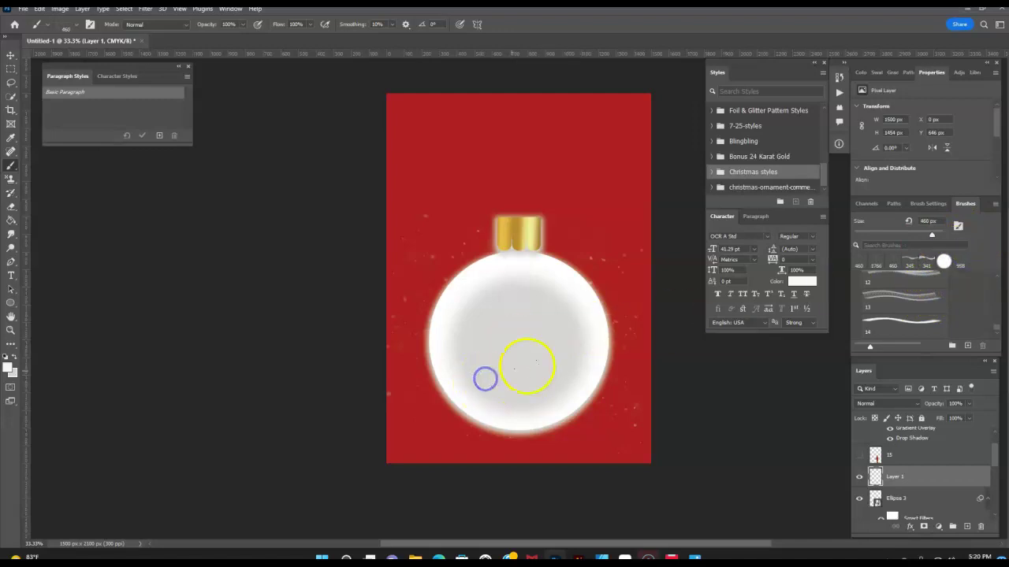
{"action": "left_click", "coordinate": [478, 394]}
{"action": "left_click", "coordinate": [545, 317]}
{"action": "left_click", "coordinate": [967, 479]}
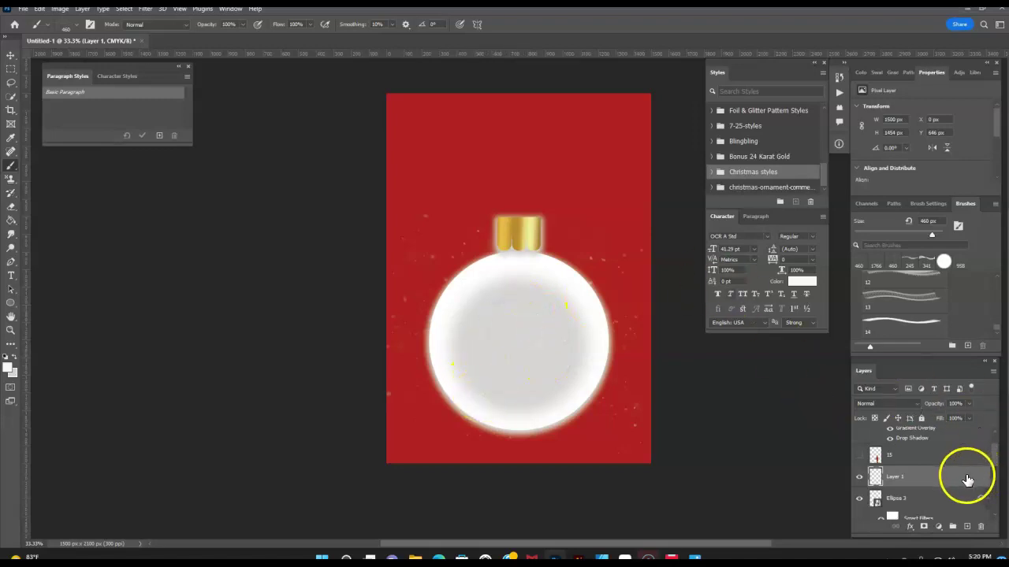
{"action": "left_click", "coordinate": [590, 390]}
Step: Erase the white specks on the red background around the ornament with a 385 px eraser
{"action": "left_click", "coordinate": [26, 221]}
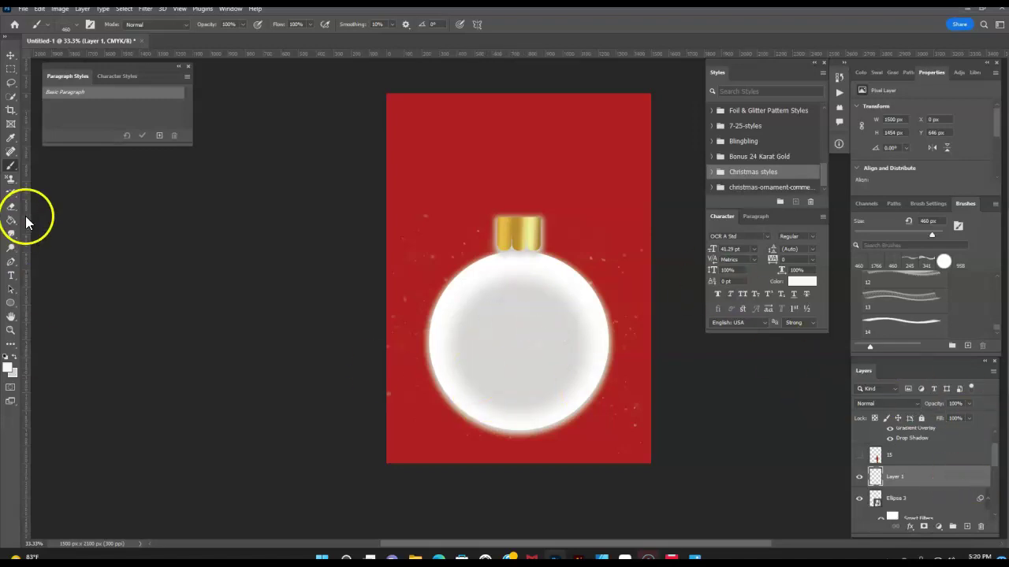
{"action": "left_click", "coordinate": [11, 206]}
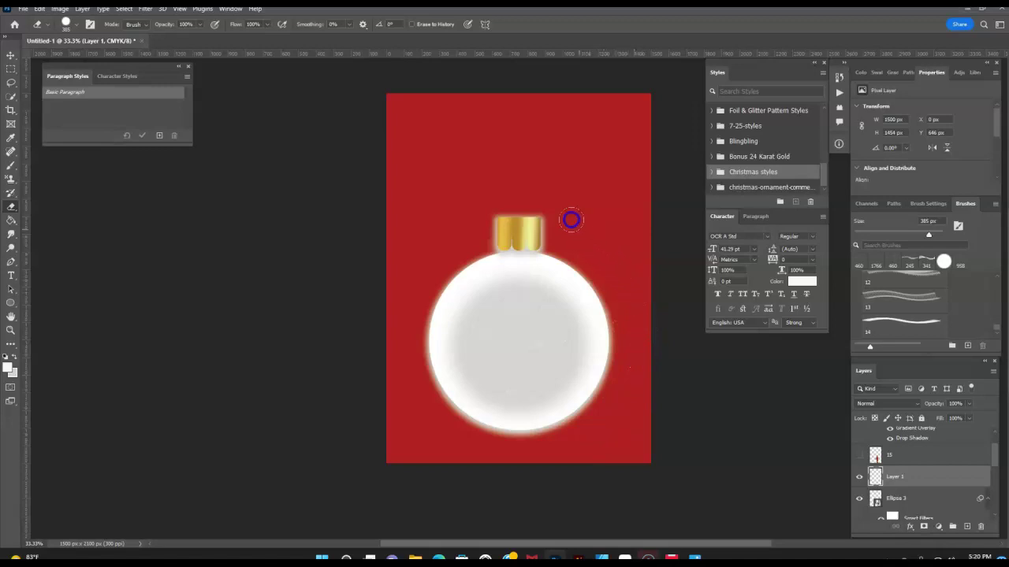
{"action": "left_click_drag", "start_coordinate": [572, 220], "coordinate": [552, 189]}
{"action": "left_click", "coordinate": [12, 56]}
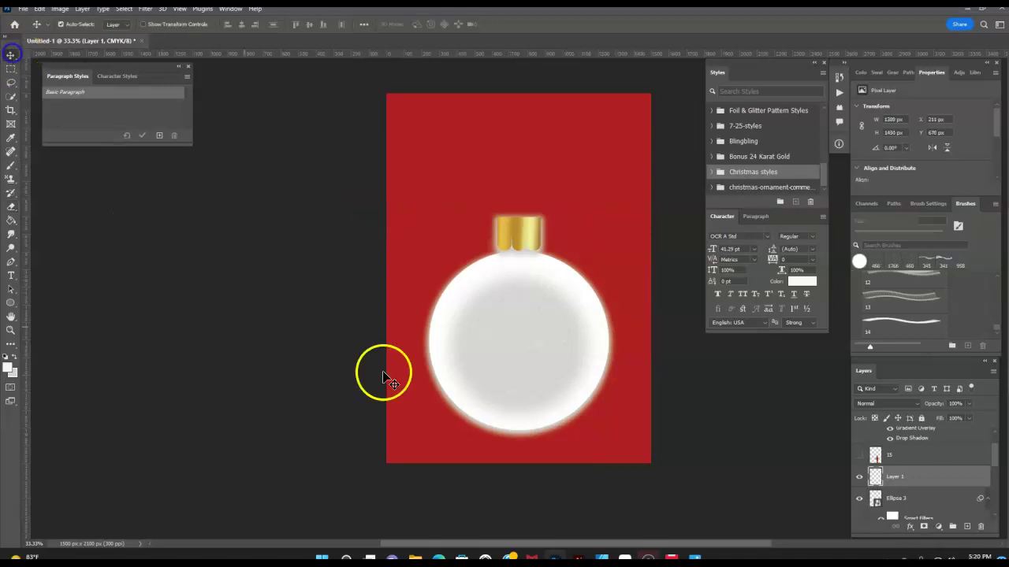
Step: Clip Layer 1 to Ellipse 3 and move the woman layer (15) directly beneath Layer 1
{"action": "left_click", "coordinate": [910, 476]}
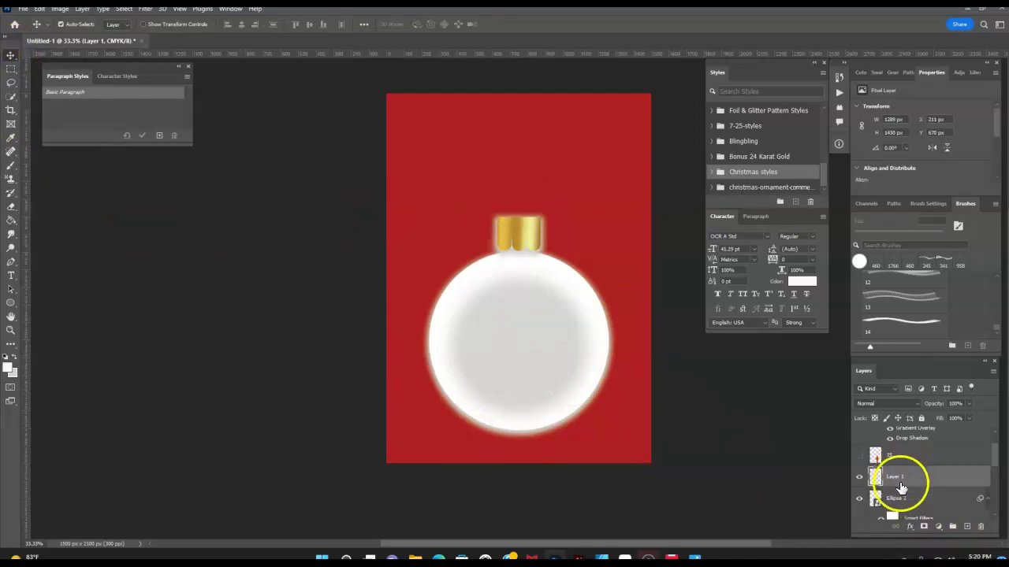
{"action": "right_click", "coordinate": [903, 477]}
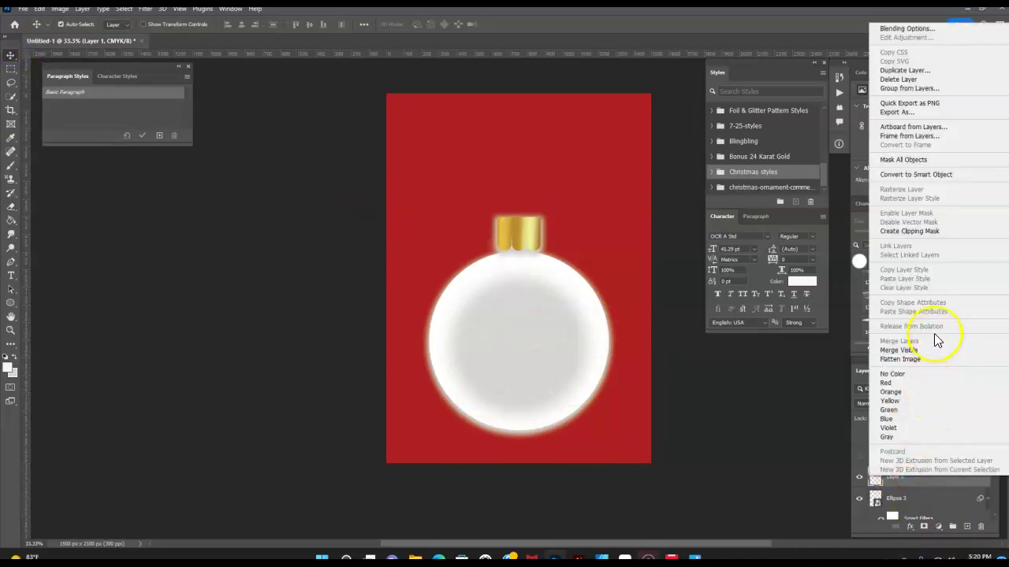
{"action": "left_click", "coordinate": [920, 232]}
{"action": "left_click", "coordinate": [928, 457]}
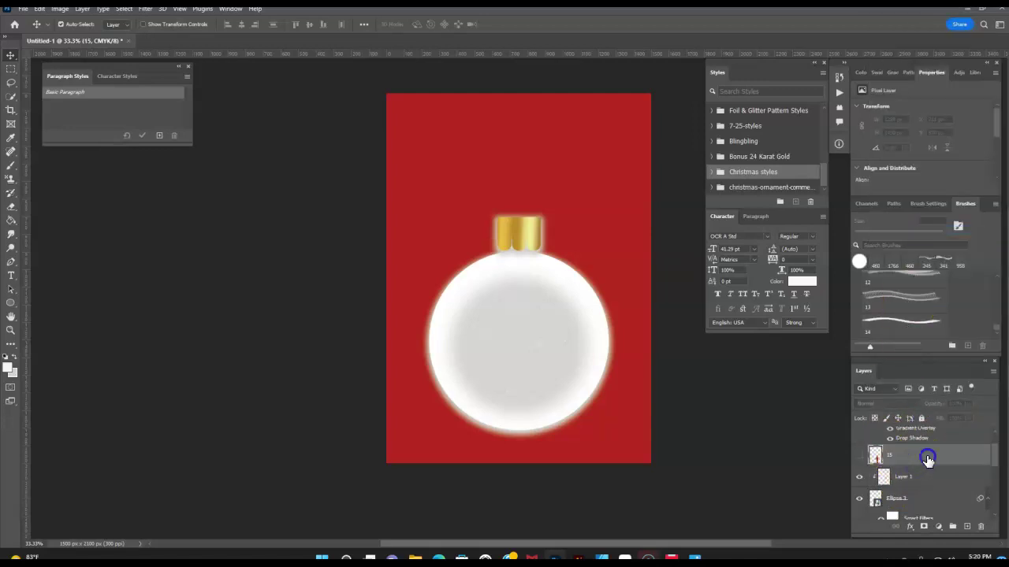
{"action": "left_click_drag", "start_coordinate": [927, 459], "coordinate": [921, 481]}
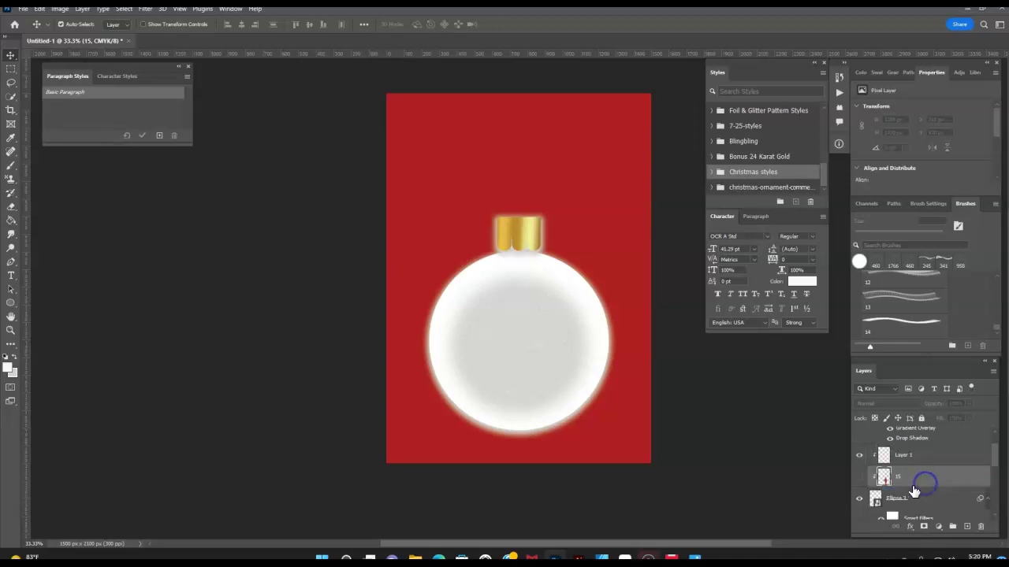
Step: Show the clipped woman layer (15) and move it above Layer 1 in the stack
{"action": "left_click", "coordinate": [863, 484], "text": "alt"}
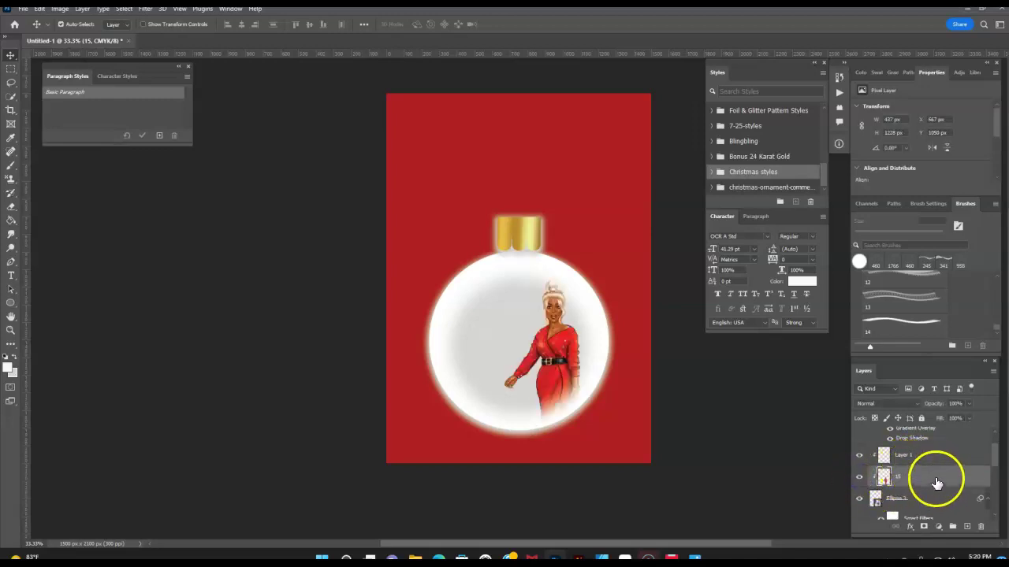
{"action": "left_click_drag", "start_coordinate": [935, 473], "coordinate": [934, 453]}
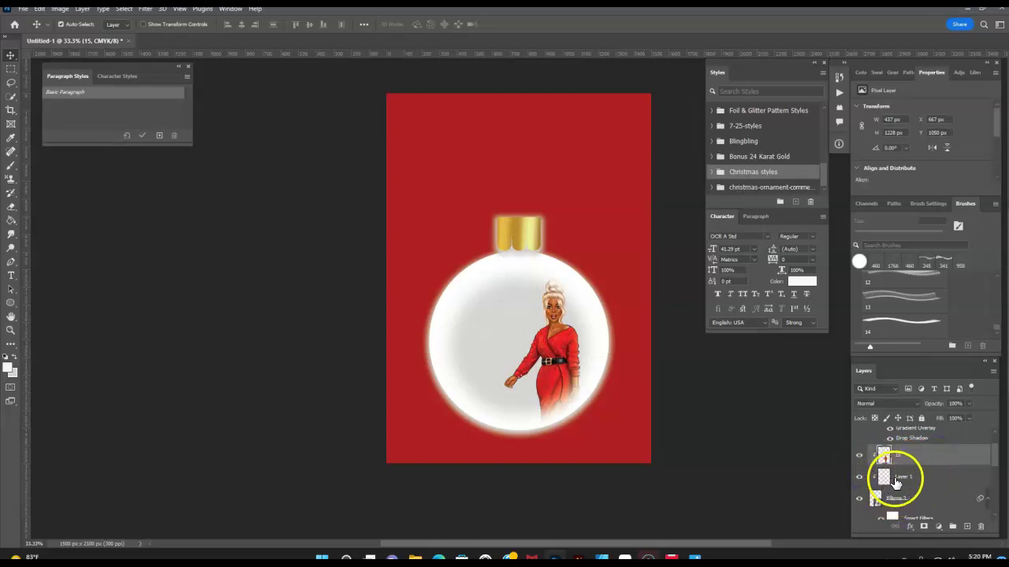
{"action": "scroll", "coordinate": [997, 465], "scroll_direction": "up", "scroll_amount": 3}
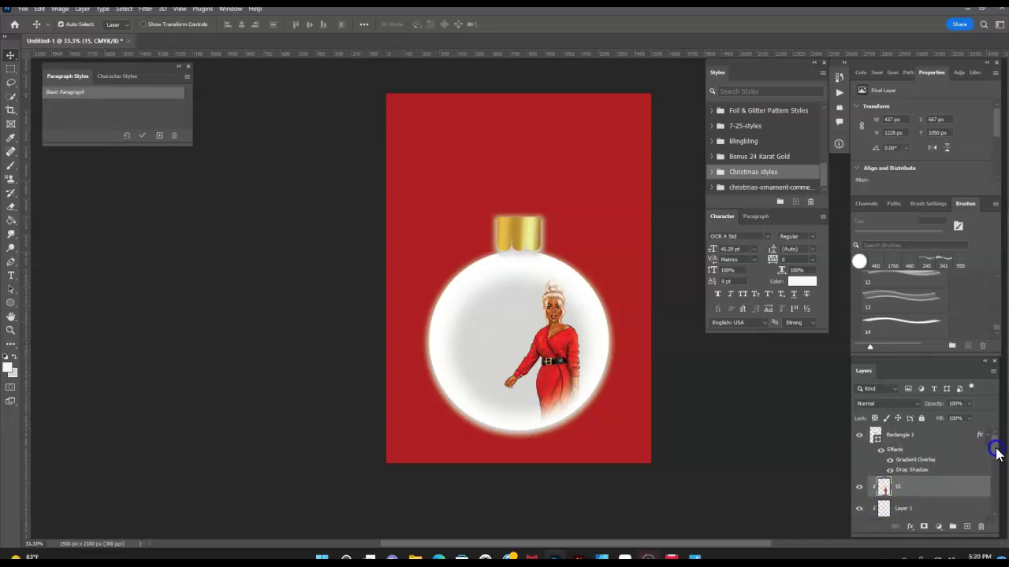
Step: Move the fireplace layer (36) directly beneath layer 15 so it is clipped inside the ornament ball, and show it
{"action": "left_click", "coordinate": [931, 445]}
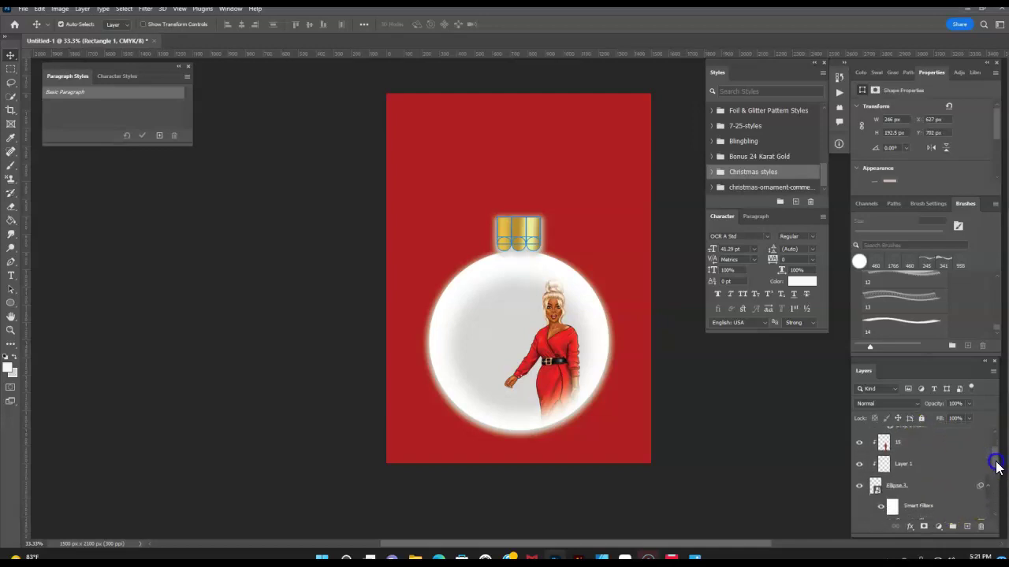
{"action": "left_click_drag", "start_coordinate": [995, 465], "coordinate": [997, 488]}
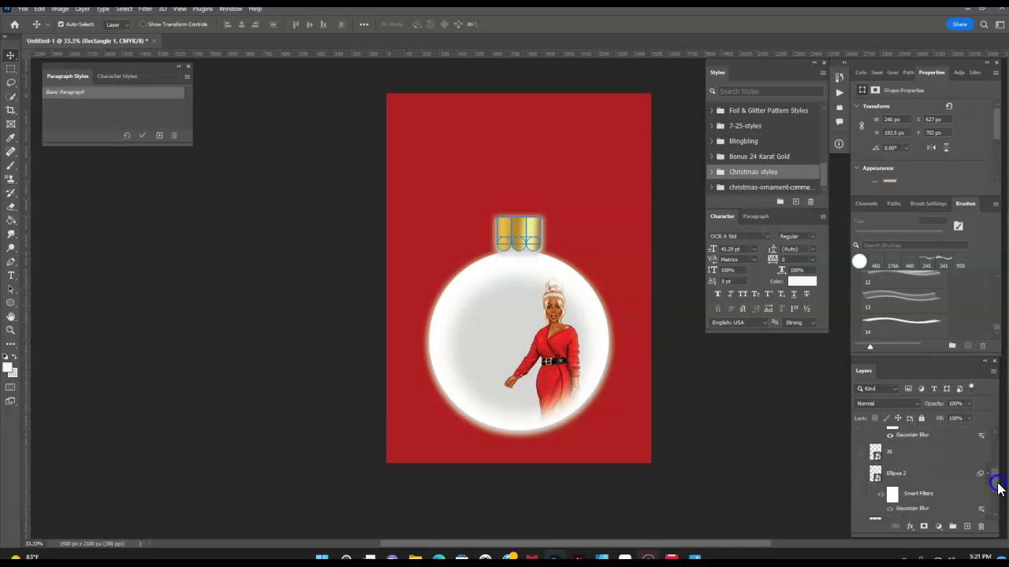
{"action": "left_click", "coordinate": [919, 454]}
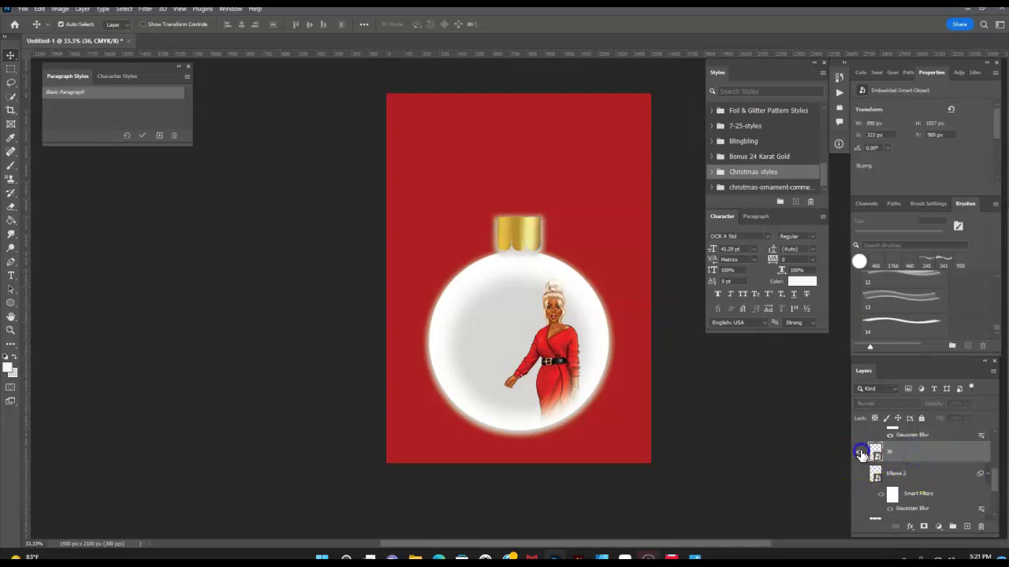
{"action": "left_click", "coordinate": [862, 454]}
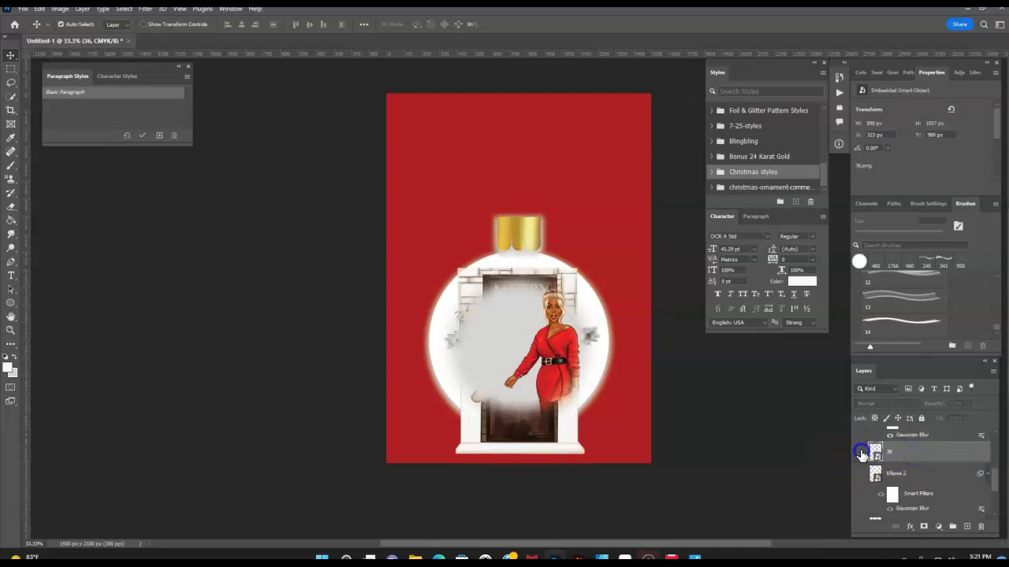
{"action": "left_click", "coordinate": [862, 454]}
{"action": "left_click_drag", "start_coordinate": [919, 459], "coordinate": [932, 502]}
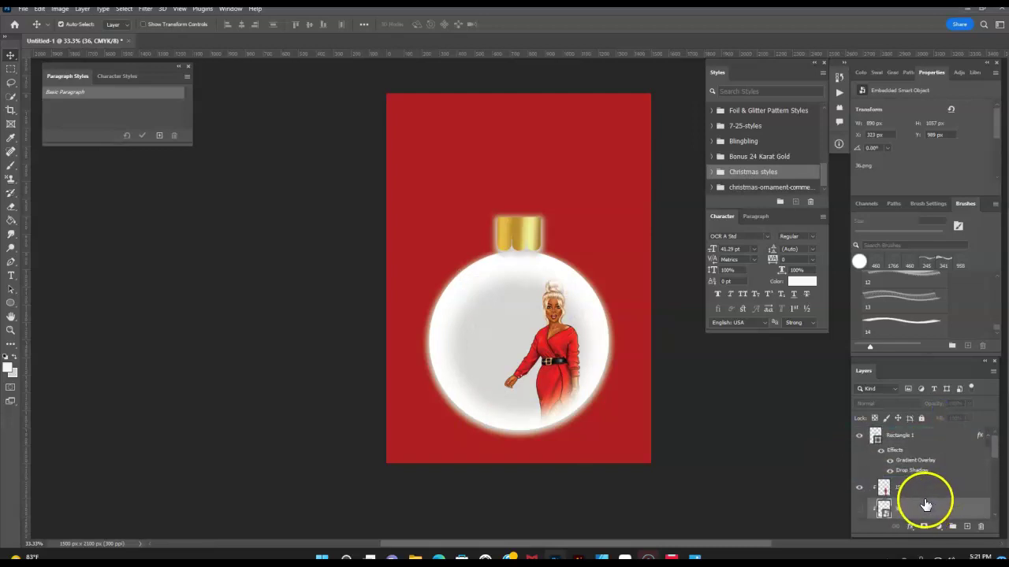
{"action": "left_click", "coordinate": [860, 510]}
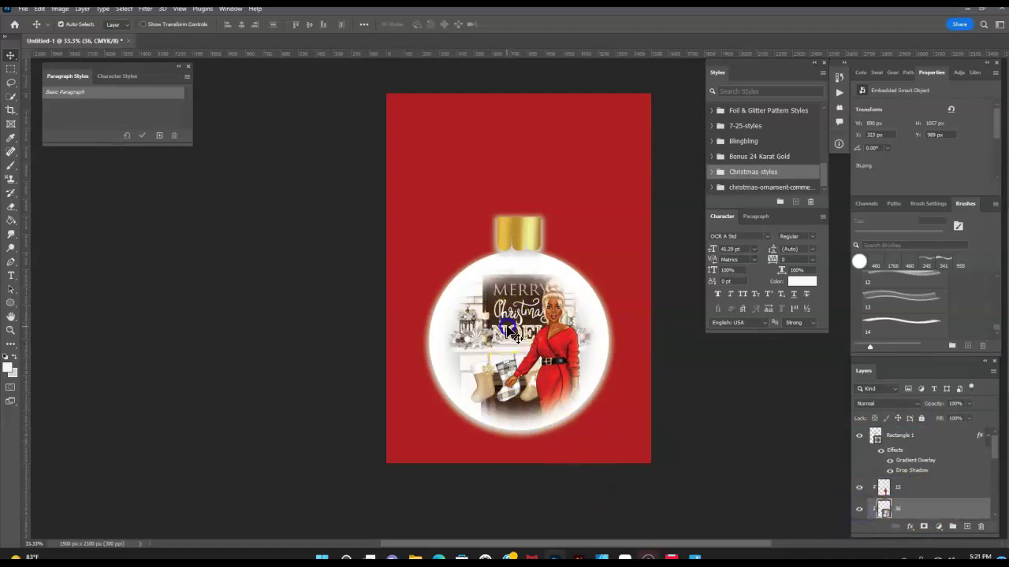
Step: Shift the fireplace image slightly to the right and lower the gold cap onto the ornament ball
{"action": "left_click_drag", "start_coordinate": [516, 337], "coordinate": [515, 333]}
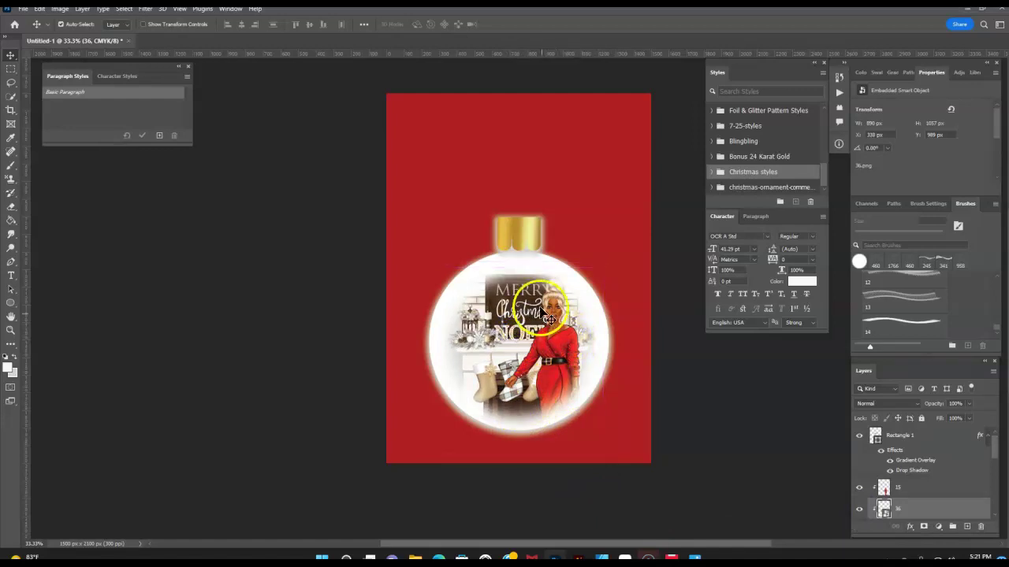
{"action": "mouse_move", "coordinate": [514, 247]}
{"action": "left_mouse_down"}
{"action": "mouse_move", "coordinate": [525, 234]}
{"action": "mouse_move", "coordinate": [515, 219]}
{"action": "mouse_move", "coordinate": [525, 235]}
{"action": "left_mouse_up"}
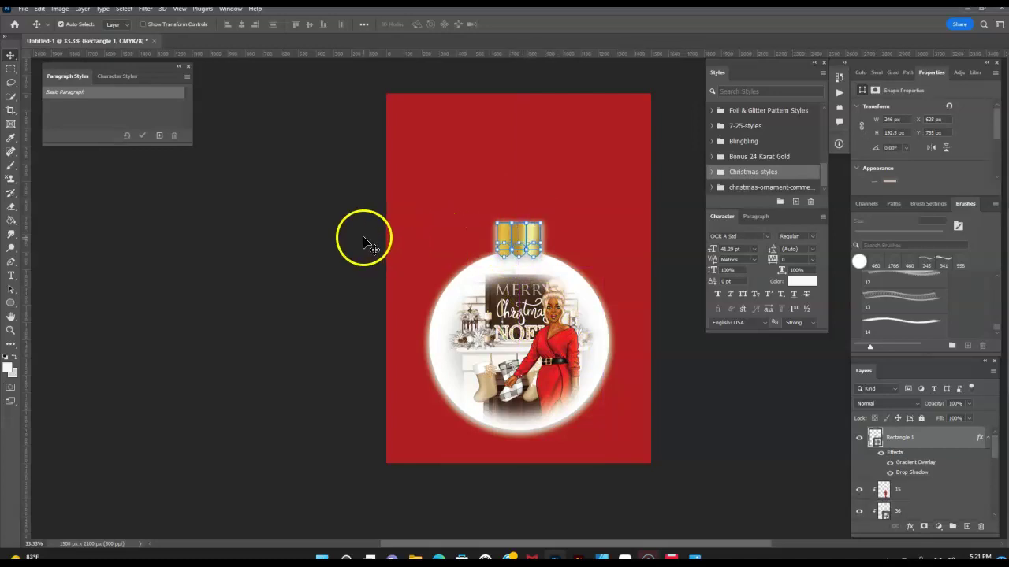
{"action": "left_click", "coordinate": [454, 322]}
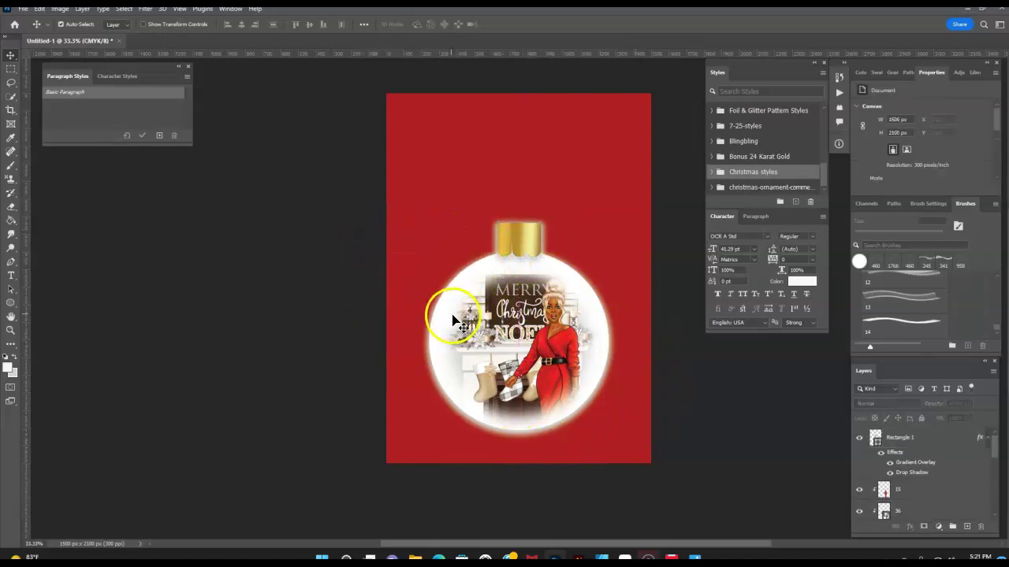
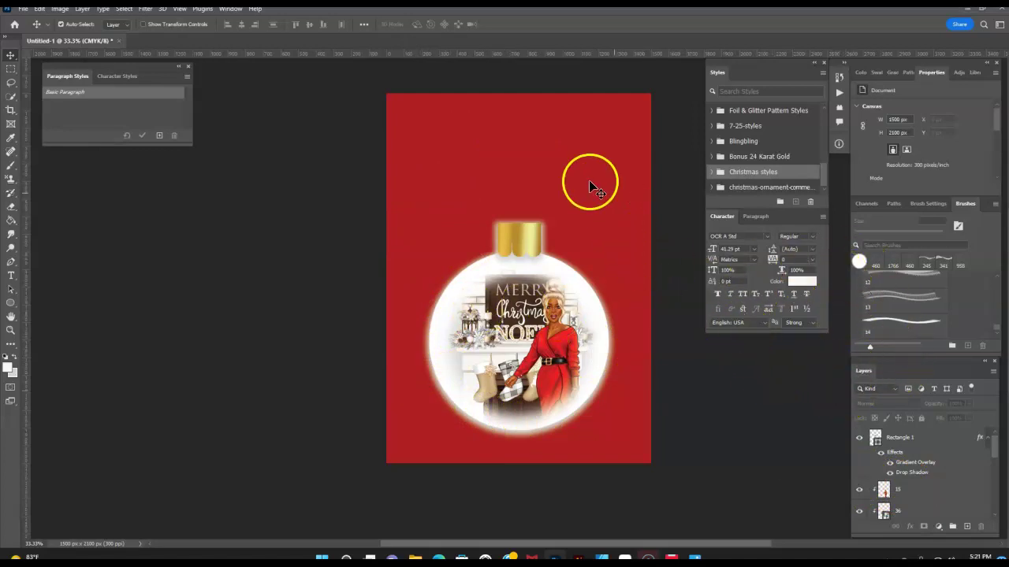
Step: Add white "Merry Christmas" text on two lines above the ornament in the Miracle font
{"action": "left_click", "coordinate": [11, 276]}
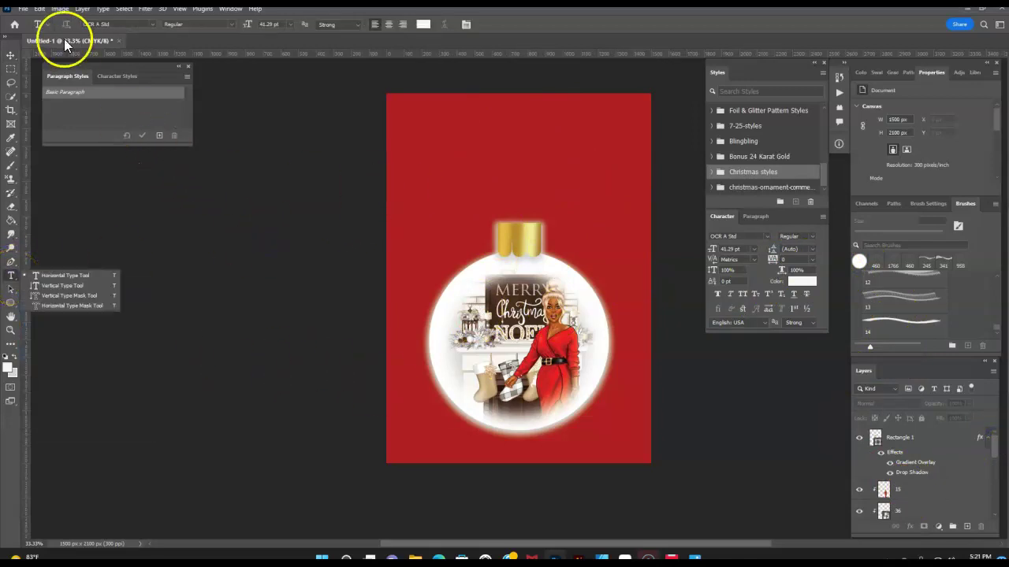
{"action": "left_click", "coordinate": [154, 27]}
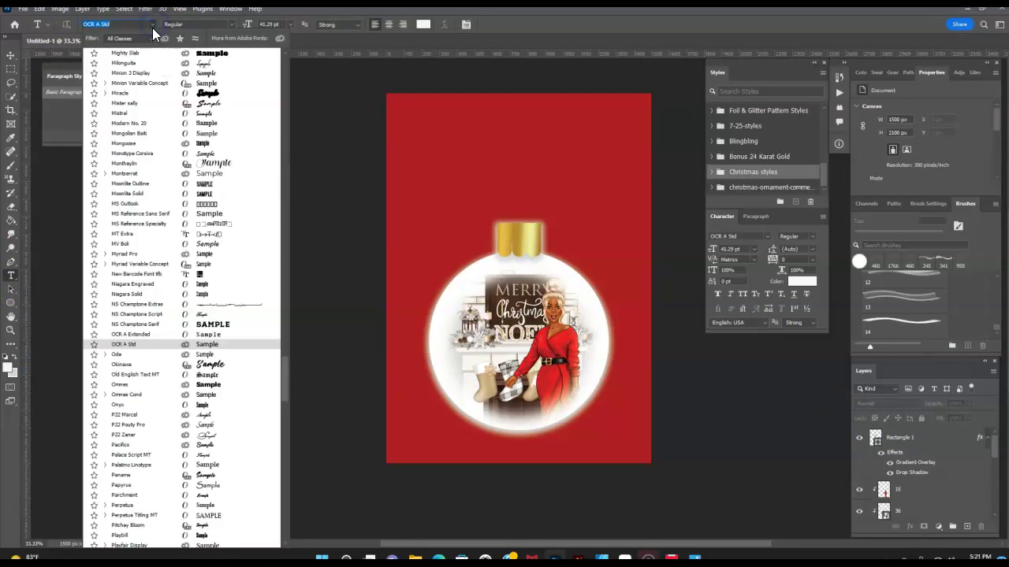
{"action": "left_click", "coordinate": [123, 94]}
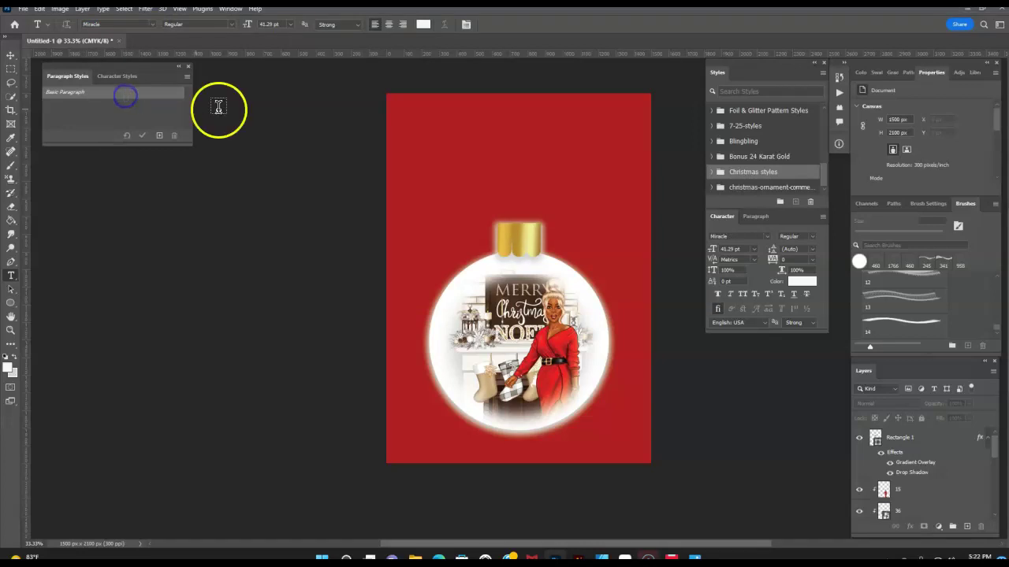
{"action": "left_click", "coordinate": [447, 163]}
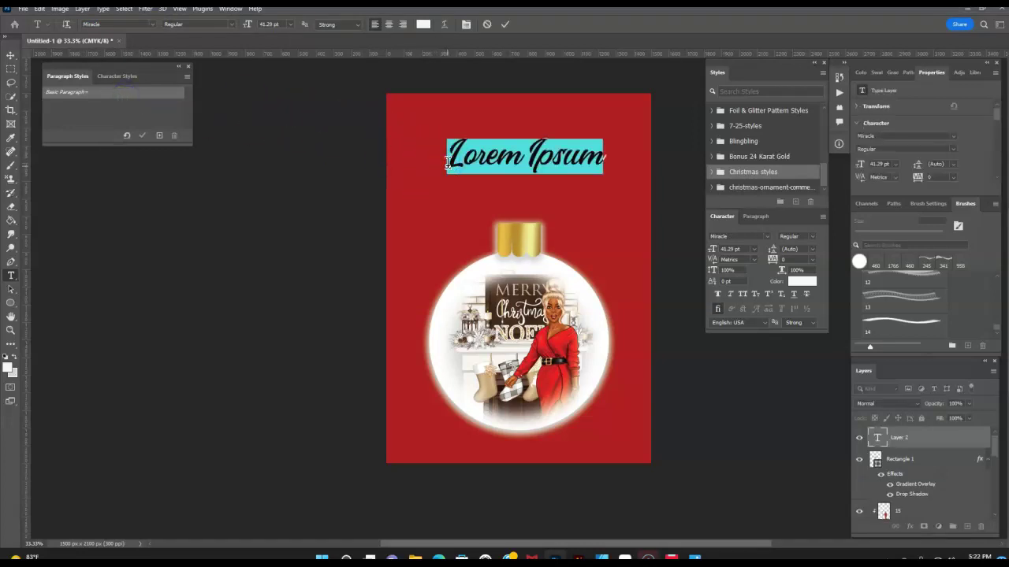
{"action": "type", "text": "Merry"}
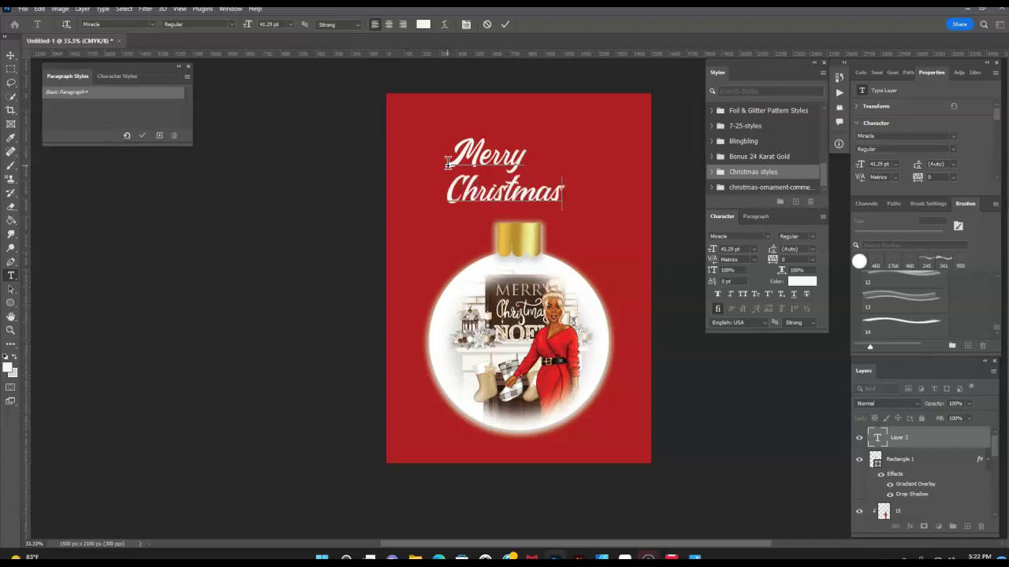
Step: Center-align both lines of the Merry Christmas text and move it to the middle above the ornament
{"action": "left_click", "coordinate": [390, 24]}
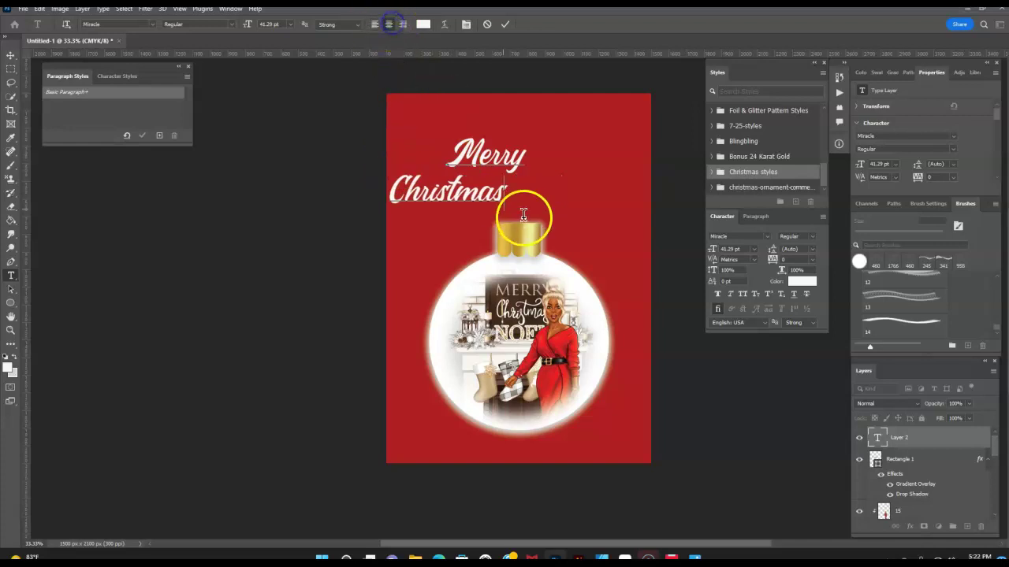
{"action": "left_click_drag", "start_coordinate": [513, 181], "coordinate": [454, 168]}
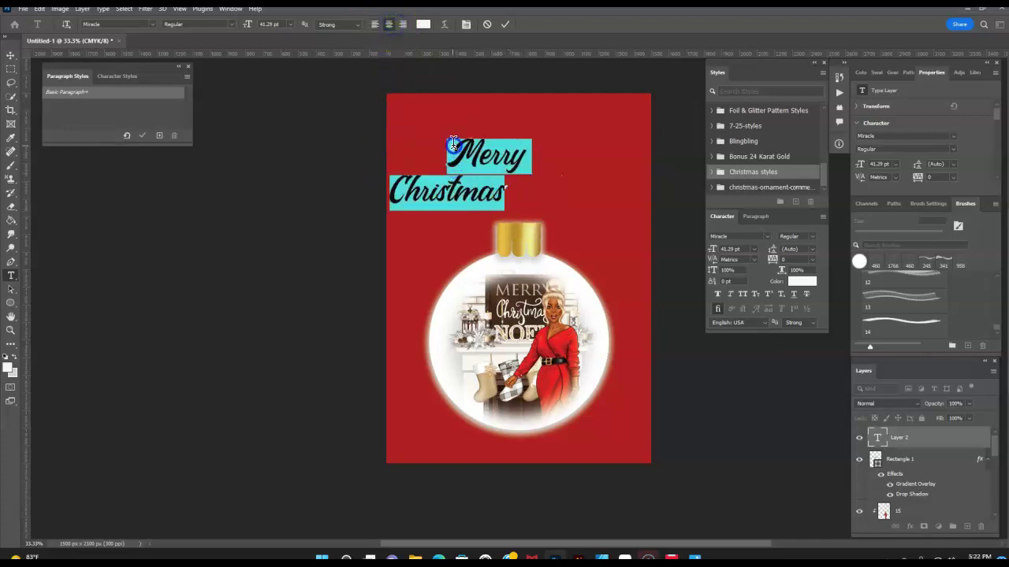
{"action": "left_click", "coordinate": [389, 25]}
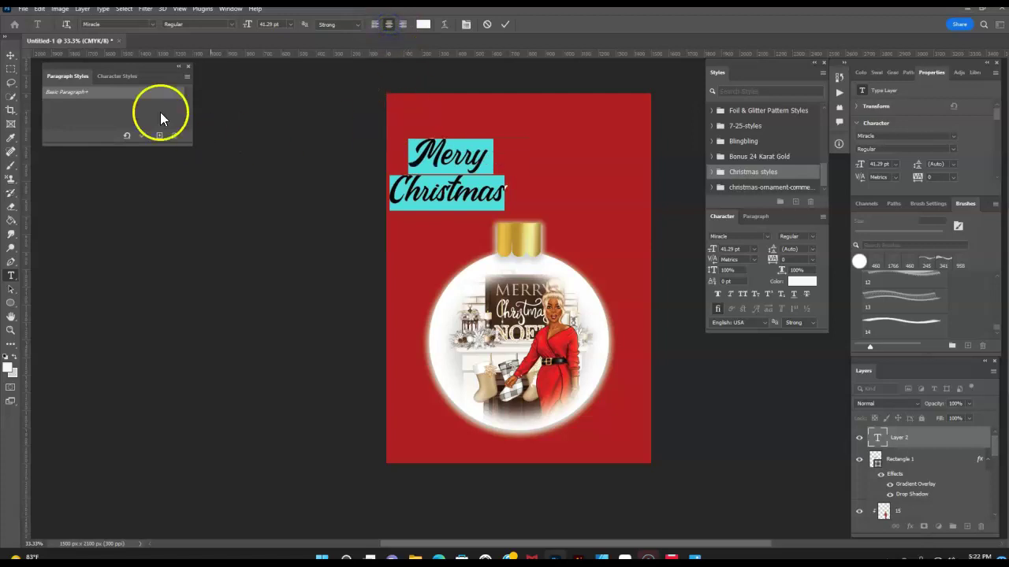
{"action": "left_click", "coordinate": [10, 54]}
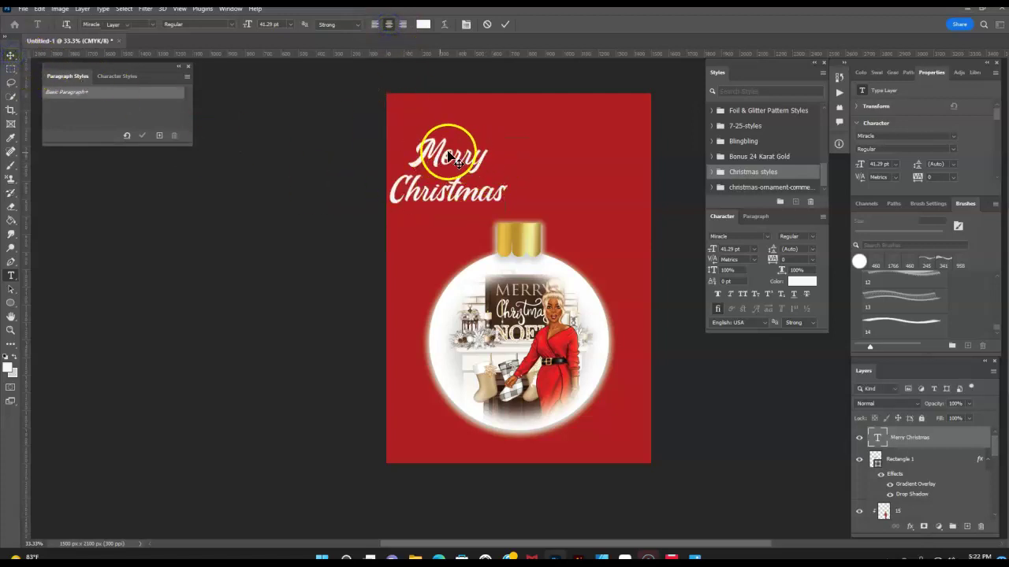
{"action": "left_click_drag", "start_coordinate": [465, 161], "coordinate": [538, 138]}
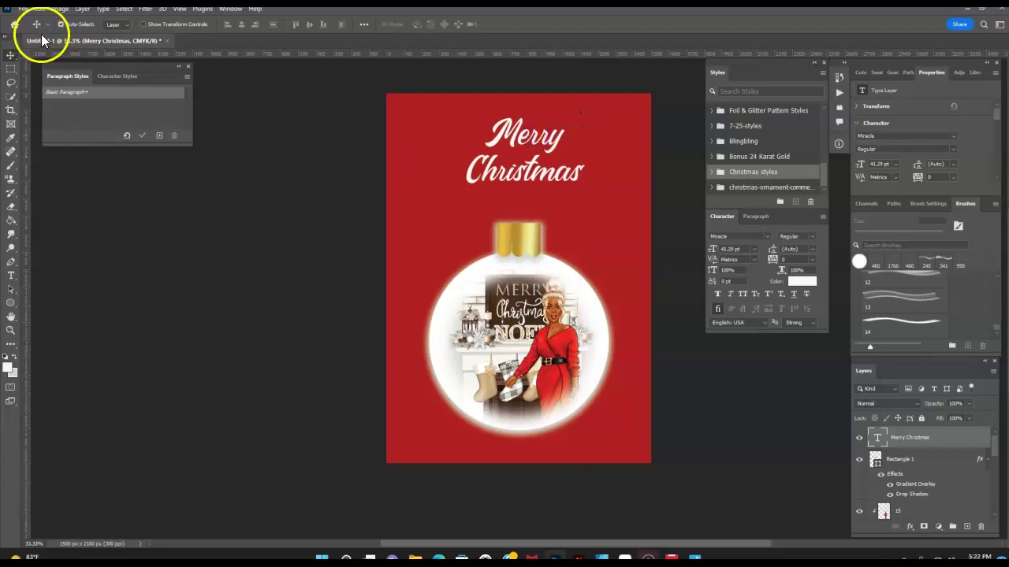
Step: Join the Merry Christmas text into a single line and lower it slightly, centered above the ornament
{"action": "left_click", "coordinate": [12, 275]}
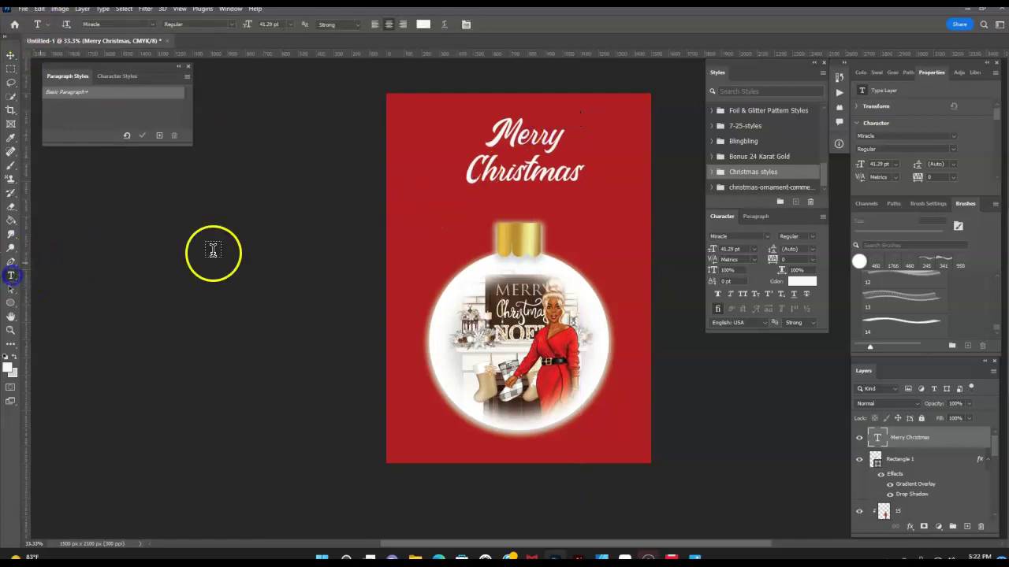
{"action": "left_click", "coordinate": [467, 170]}
{"action": "key", "text": "BackSpace"}
{"action": "left_click", "coordinate": [464, 192]}
{"action": "left_click", "coordinate": [11, 55]}
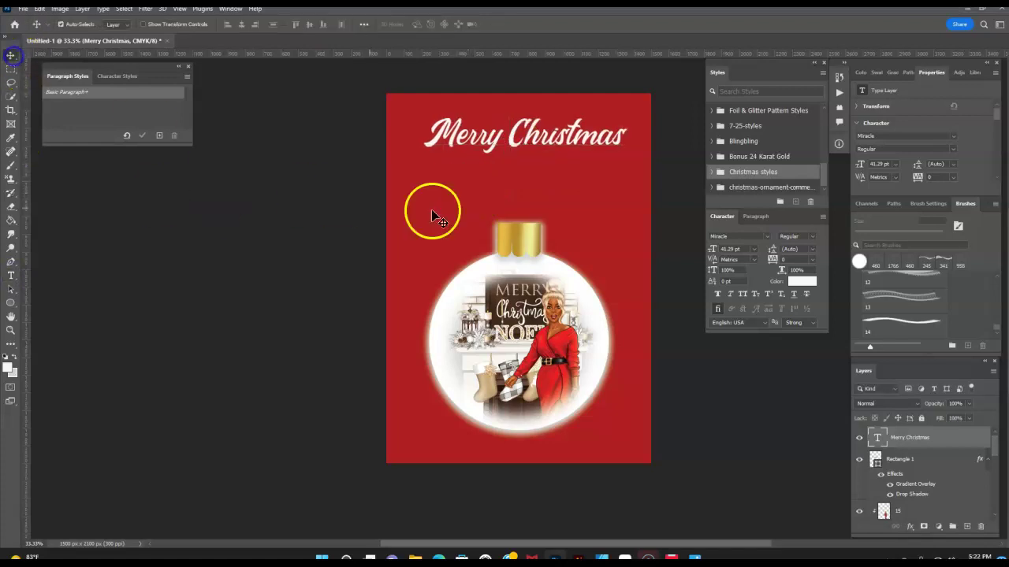
{"action": "left_click_drag", "start_coordinate": [581, 149], "coordinate": [574, 169]}
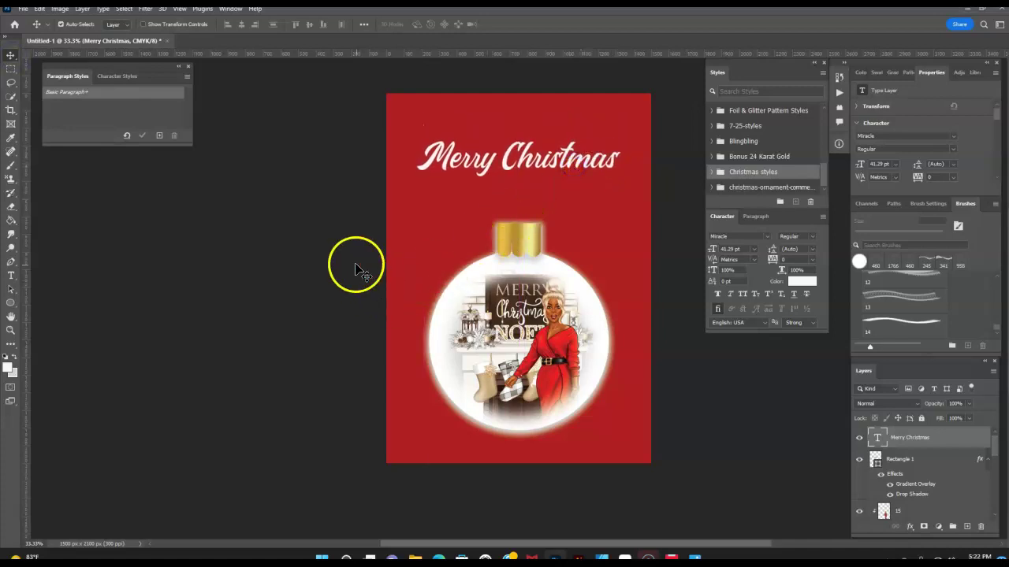
Step: Try the speckled red style from the Christmas styles group on the Merry Christmas text
{"action": "left_click", "coordinate": [711, 172]}
{"action": "left_click", "coordinate": [761, 190]}
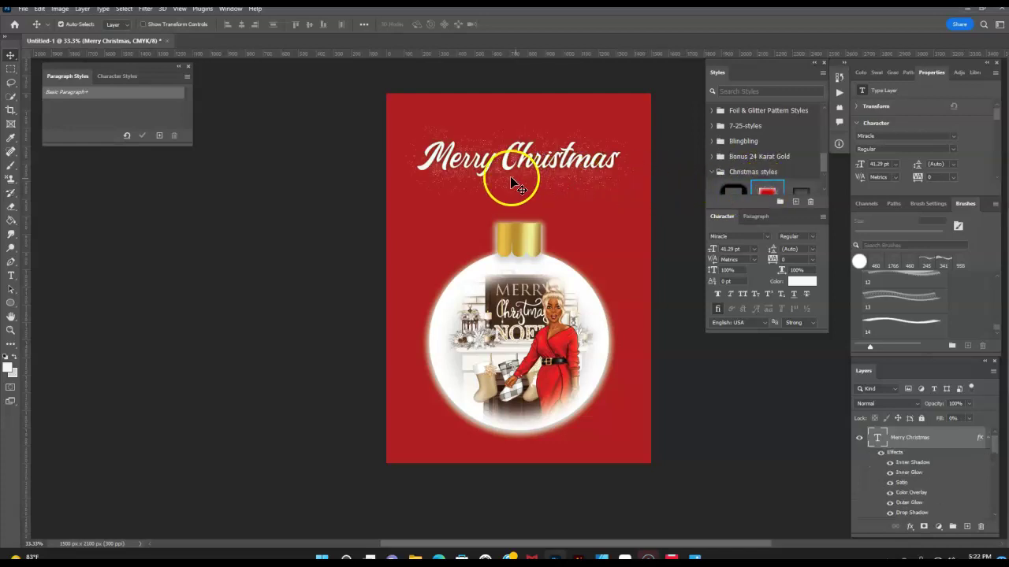
{"action": "scroll", "coordinate": [826, 175], "scroll_direction": "down", "scroll_amount": 2}
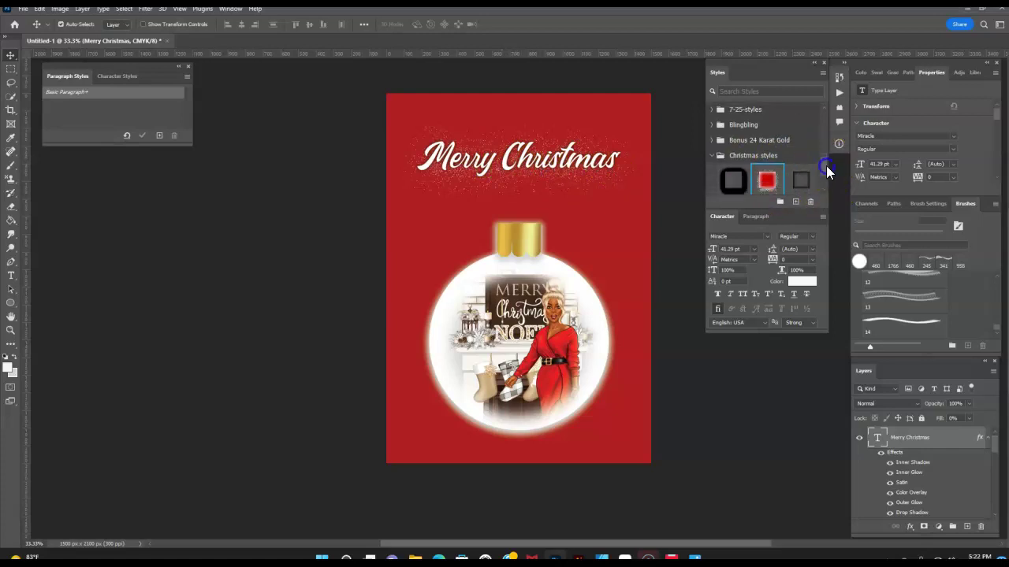
{"action": "left_click", "coordinate": [732, 191]}
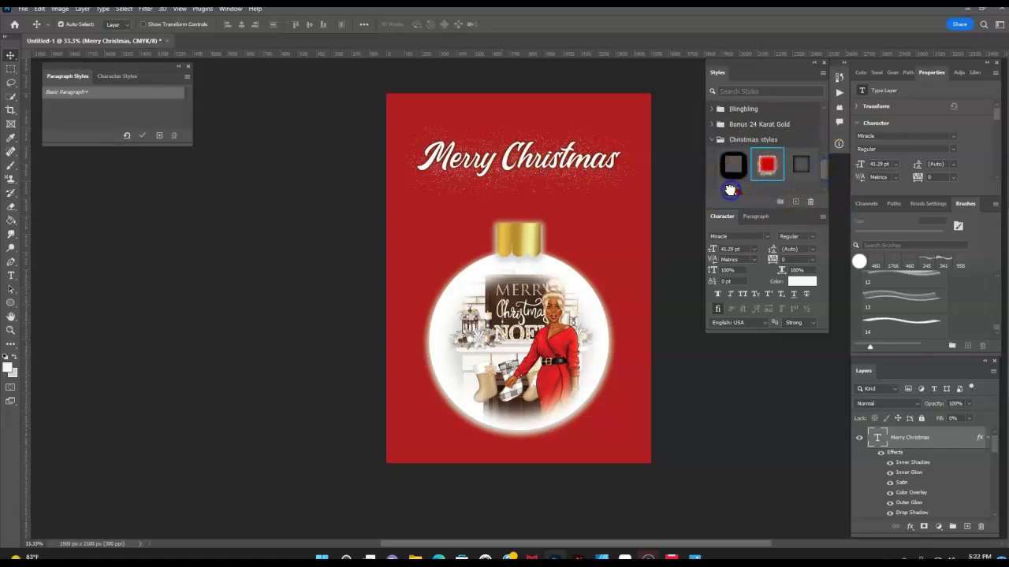
{"action": "left_click", "coordinate": [767, 165]}
{"action": "scroll", "coordinate": [822, 167], "scroll_direction": "down", "scroll_amount": 1}
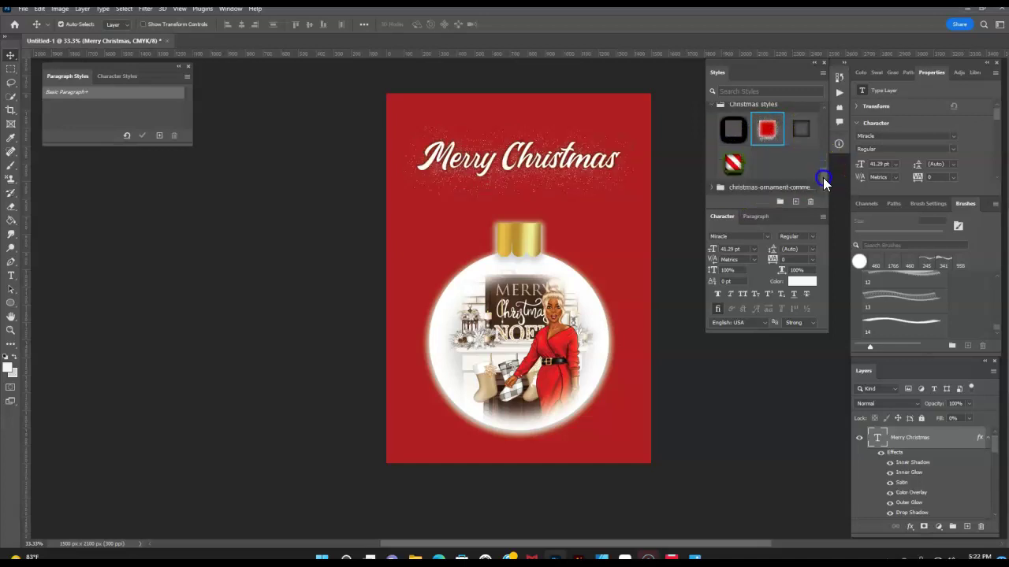
Step: Try the first three green styles from the christmas-ornament group on the Merry Christmas text
{"action": "left_click", "coordinate": [711, 186]}
{"action": "left_click_drag", "start_coordinate": [822, 160], "coordinate": [822, 175]}
{"action": "left_click", "coordinate": [735, 147]}
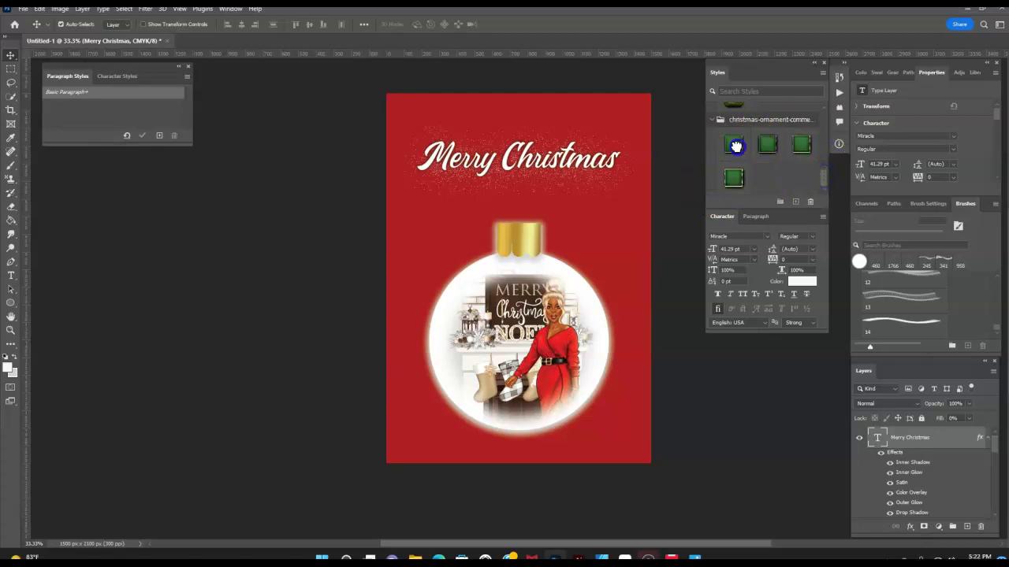
{"action": "left_click", "coordinate": [765, 144]}
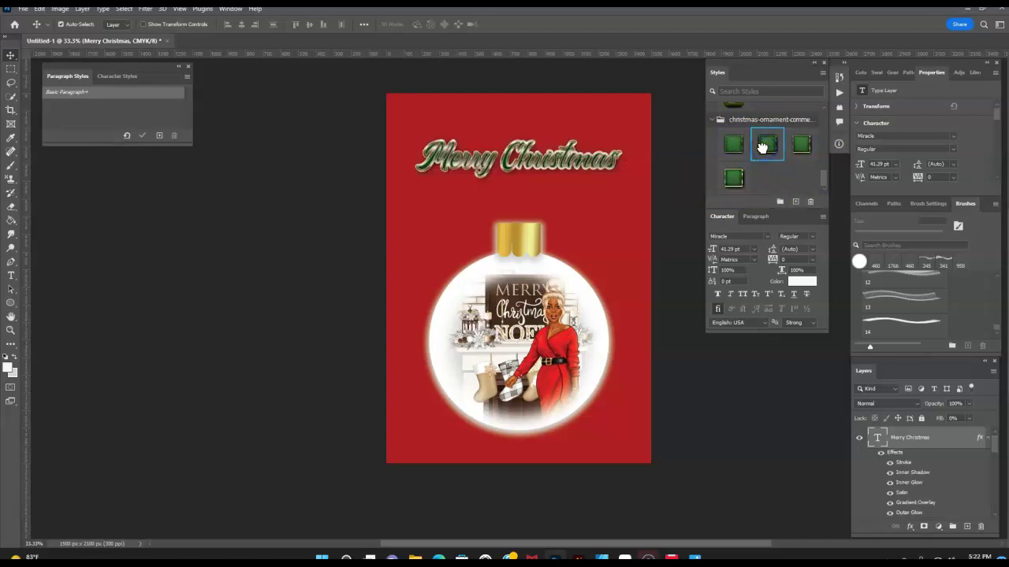
{"action": "left_click", "coordinate": [799, 144]}
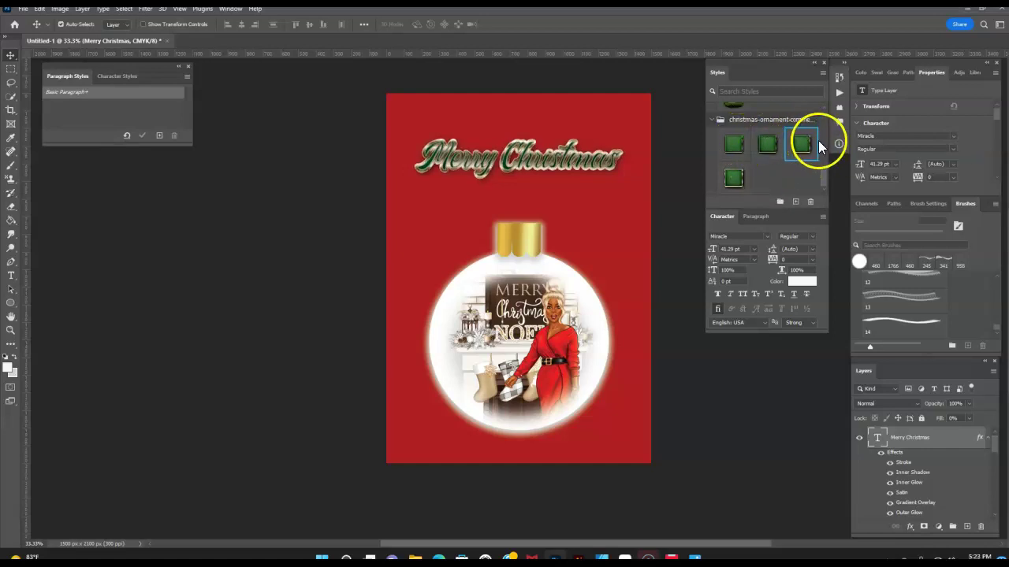
Step: Apply the red-and-white striped candy style from the Christmas styles group to the Merry Christmas text
{"action": "left_click", "coordinate": [824, 107]}
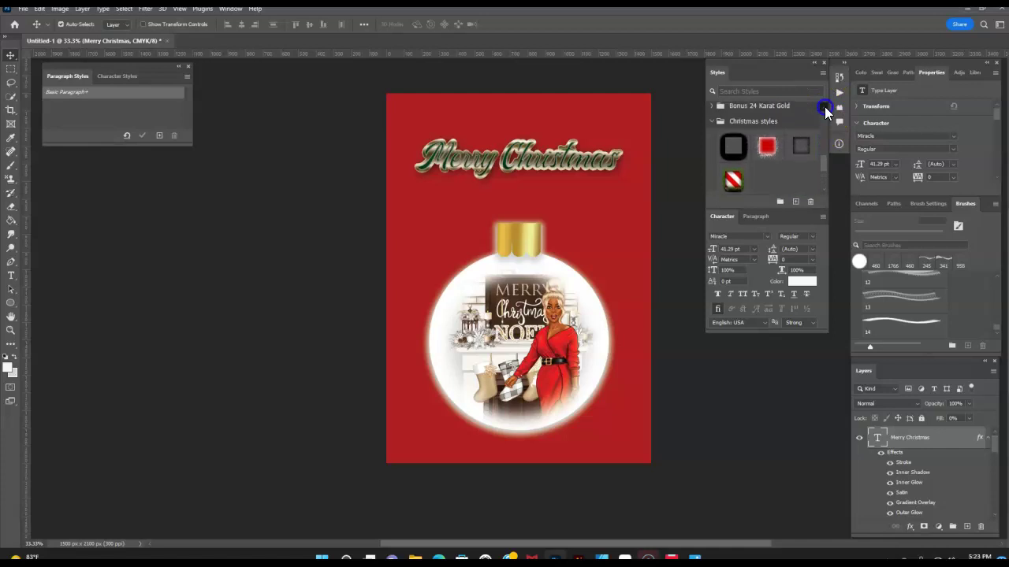
{"action": "left_click", "coordinate": [733, 187]}
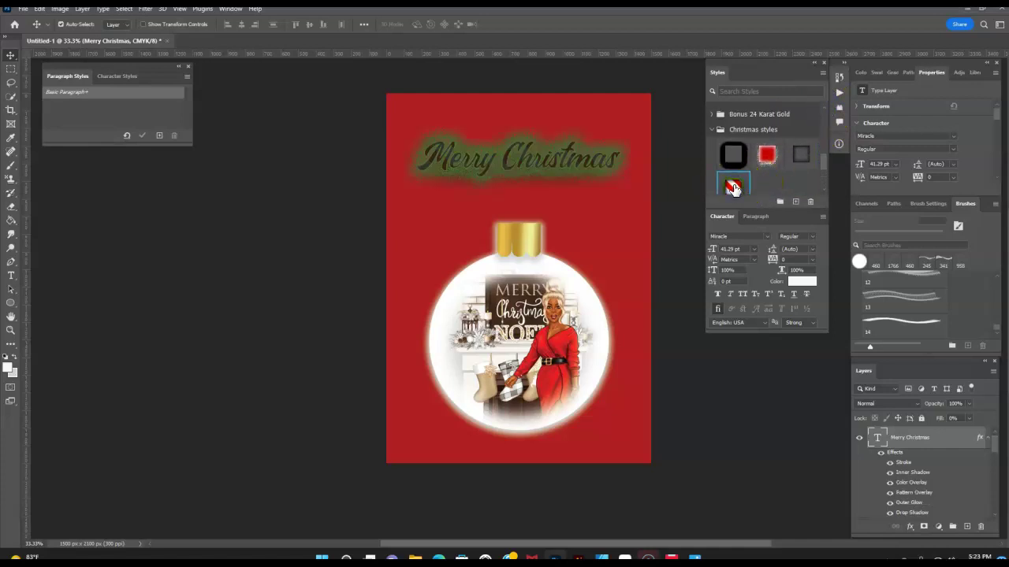
Step: Try the speckled red and two dark styles from the Christmas styles group on the Merry Christmas text, ending with speckled red
{"action": "left_click", "coordinate": [767, 154]}
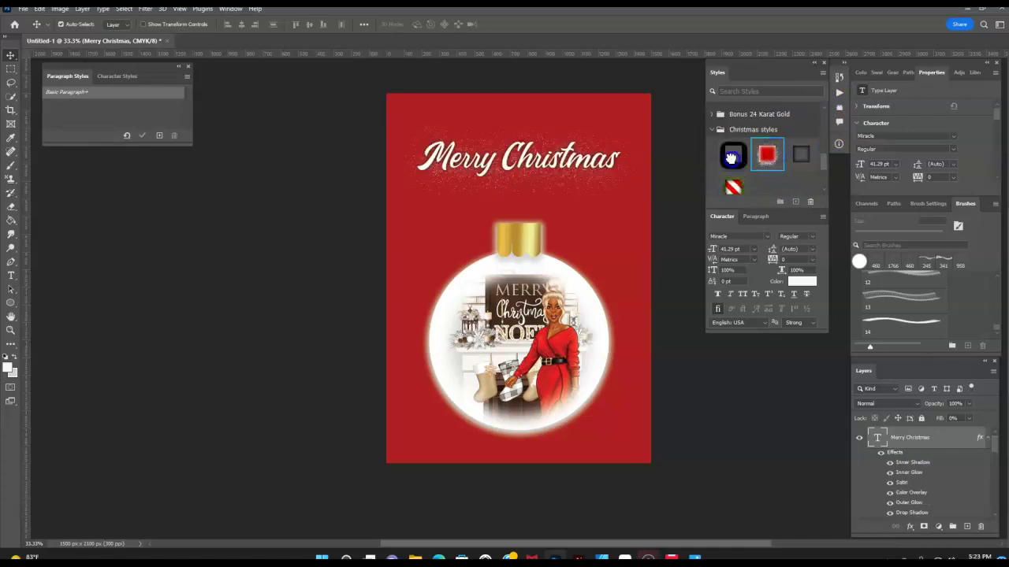
{"action": "left_click", "coordinate": [731, 157]}
{"action": "left_click", "coordinate": [766, 154]}
{"action": "left_click", "coordinate": [800, 157]}
{"action": "left_click", "coordinate": [766, 156]}
Step: Try to enlarge the Merry Christmas text slightly with Free Transform, and undo the scaling
{"action": "left_click", "coordinate": [40, 8]}
{"action": "left_click", "coordinate": [69, 238]}
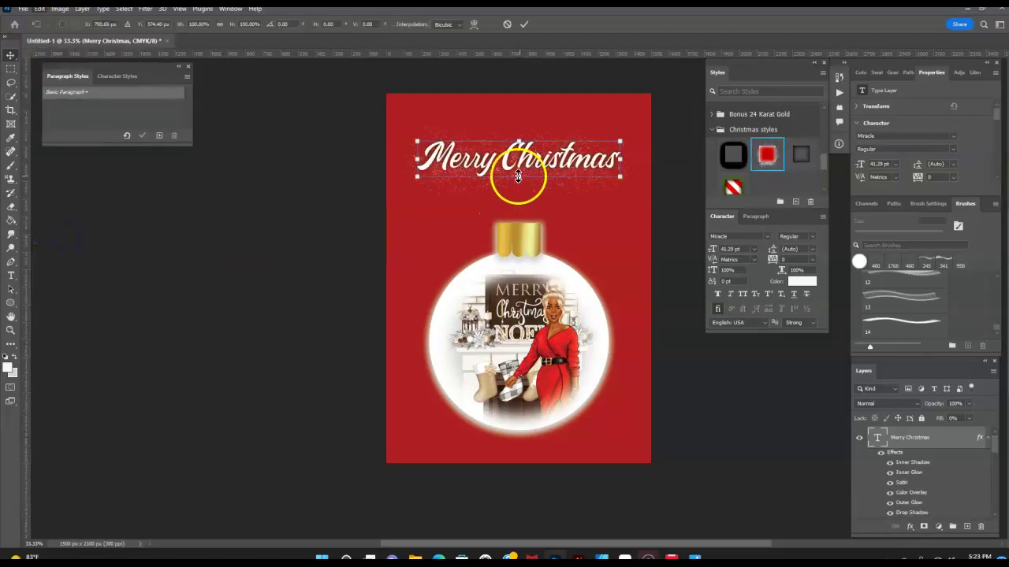
{"action": "mouse_move", "coordinate": [516, 178]}
{"action": "left_mouse_down"}
{"action": "mouse_move", "coordinate": [551, 162]}
{"action": "mouse_move", "coordinate": [515, 177]}
{"action": "left_mouse_up"}
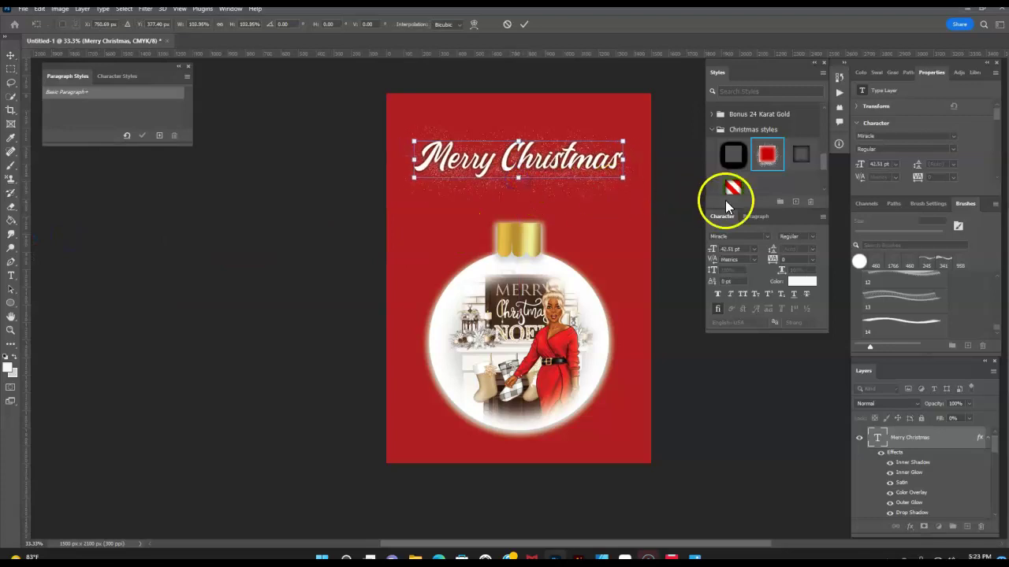
{"action": "left_click", "coordinate": [38, 9]}
{"action": "left_click", "coordinate": [45, 19]}
{"action": "left_click", "coordinate": [40, 9]}
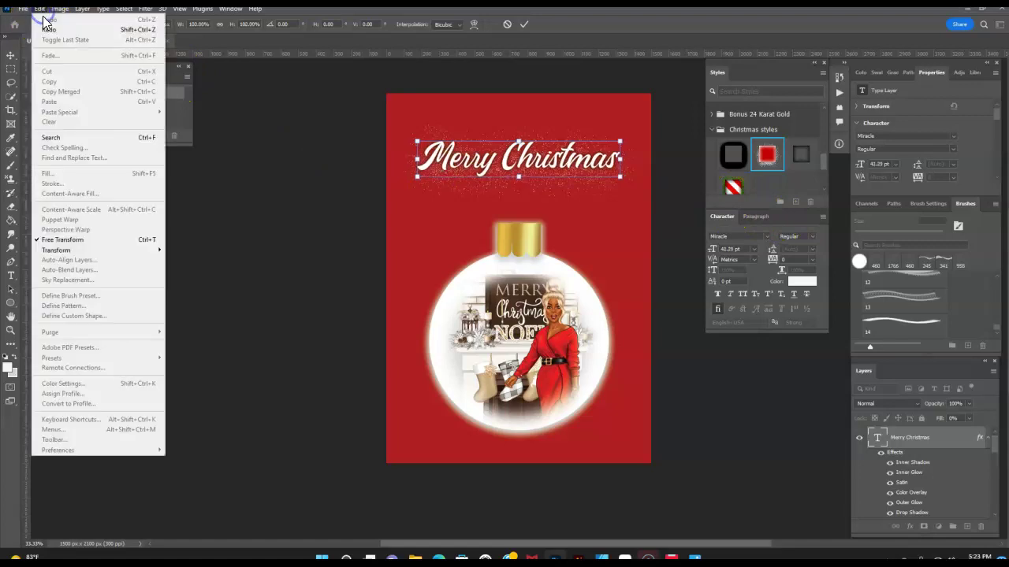
{"action": "left_click", "coordinate": [576, 172]}
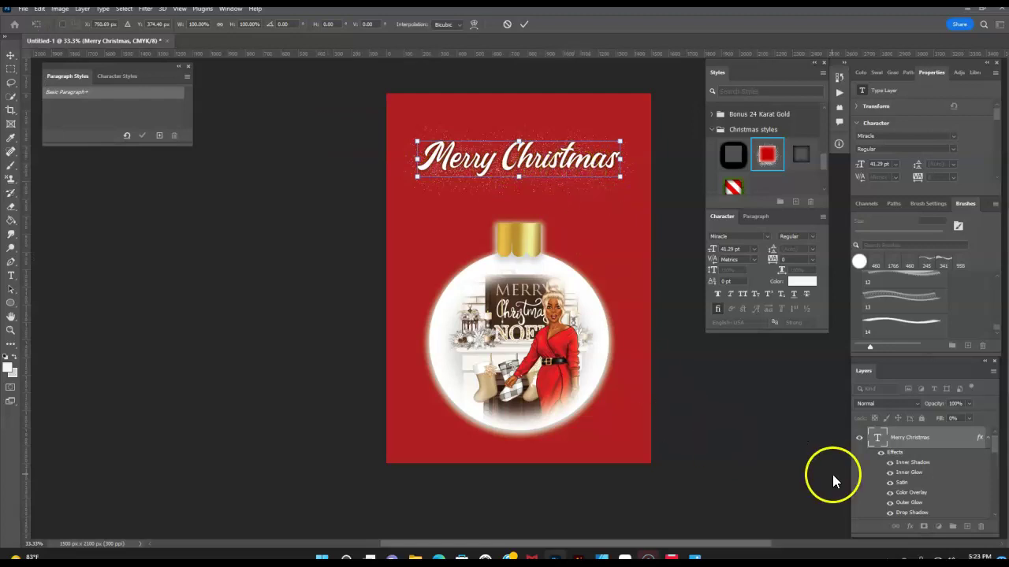
Step: Delete the styled Merry Christmas text layer
{"action": "left_click", "coordinate": [965, 445]}
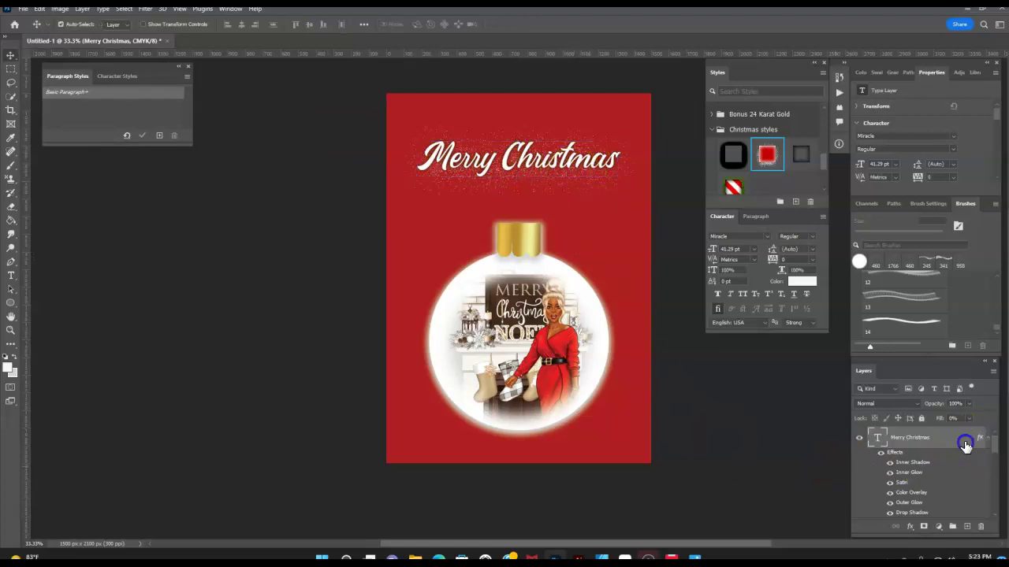
{"action": "left_click_drag", "start_coordinate": [965, 445], "coordinate": [981, 494]}
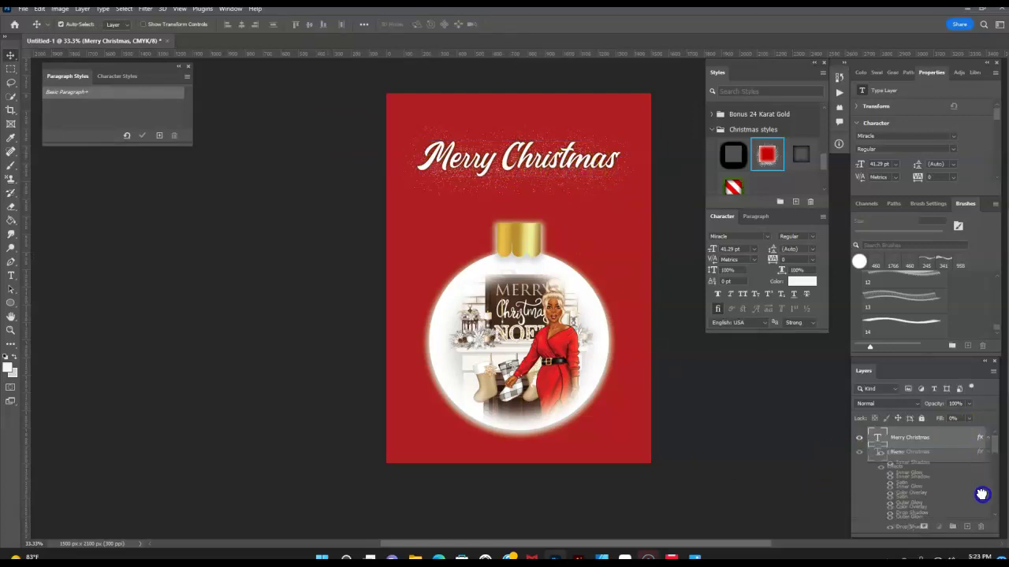
{"action": "left_click_drag", "start_coordinate": [983, 529], "coordinate": [981, 526]}
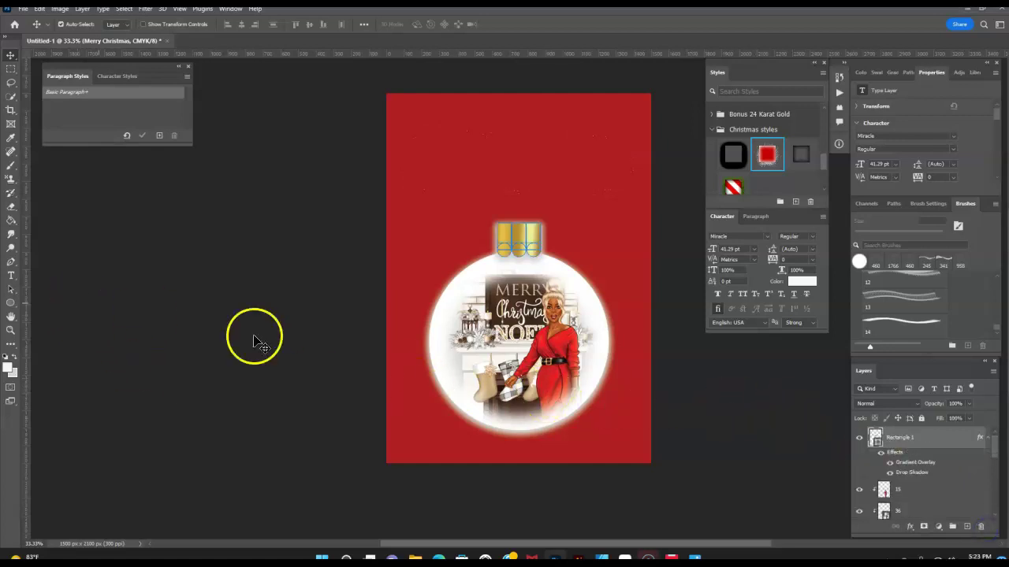
Step: Add a new text layer reading "Merry Christmas" in white Miracle script at 41.29 pt above the ornament
{"action": "left_click", "coordinate": [967, 527]}
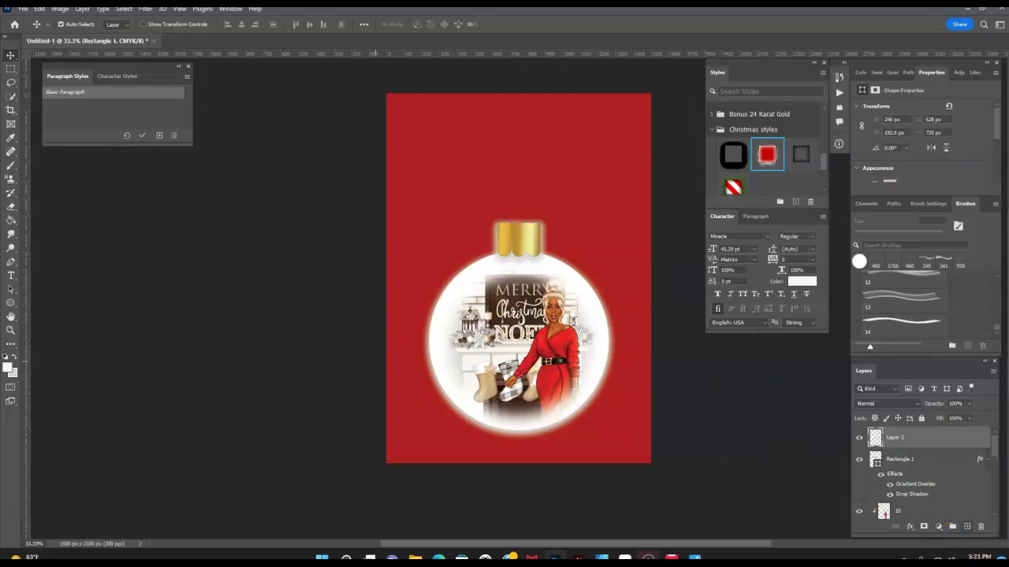
{"action": "left_click", "coordinate": [11, 275]}
{"action": "left_click", "coordinate": [443, 164]}
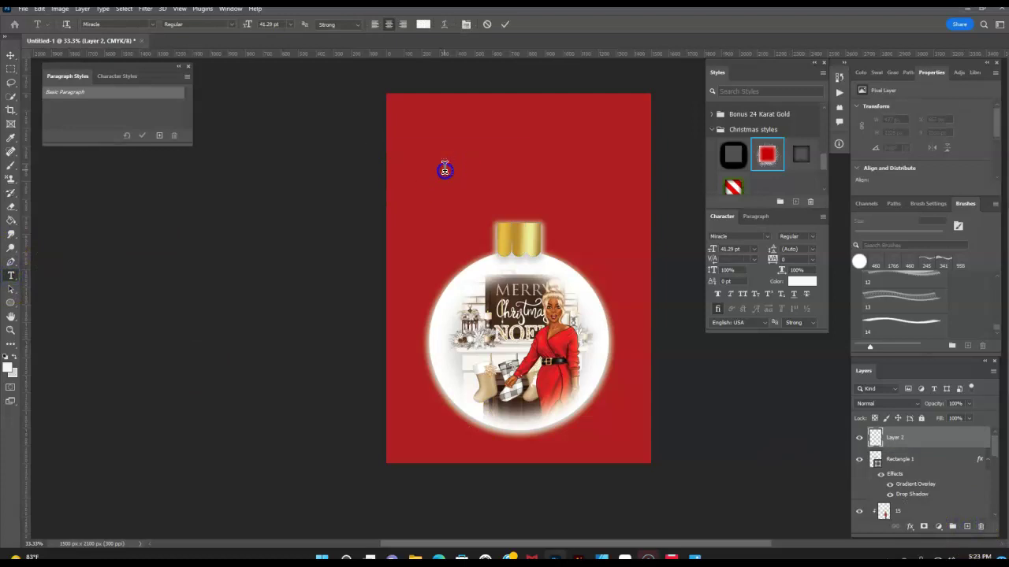
{"action": "left_click", "coordinate": [466, 175]}
{"action": "type", "text": "Me"}
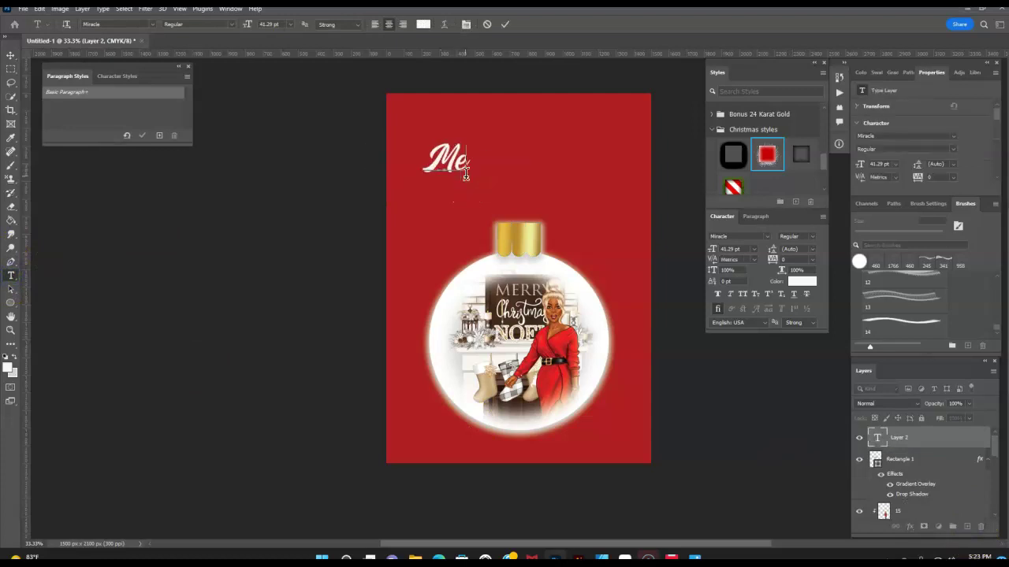
{"action": "type", "text": "rry C"}
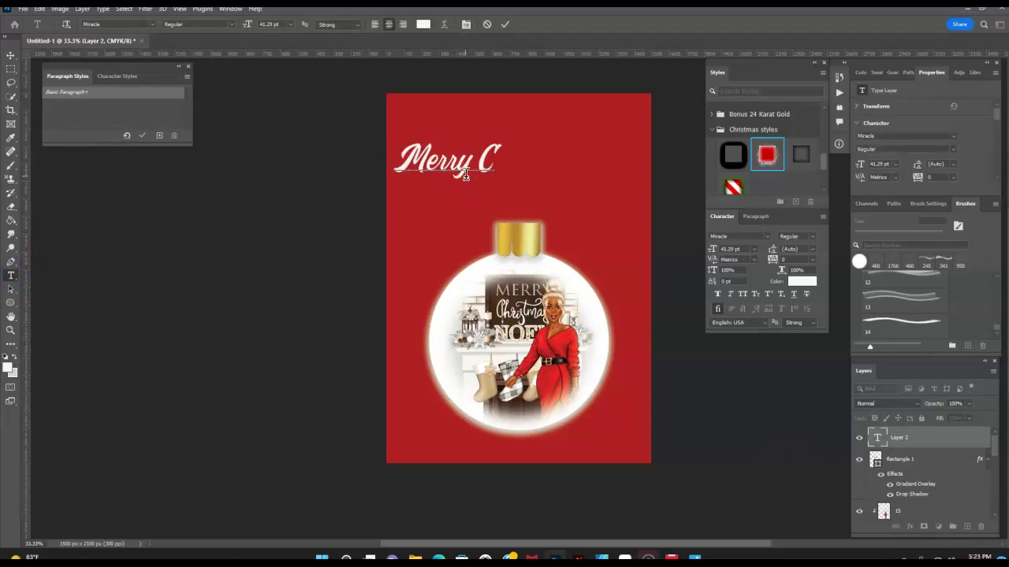
{"action": "type", "text": "hristmas"}
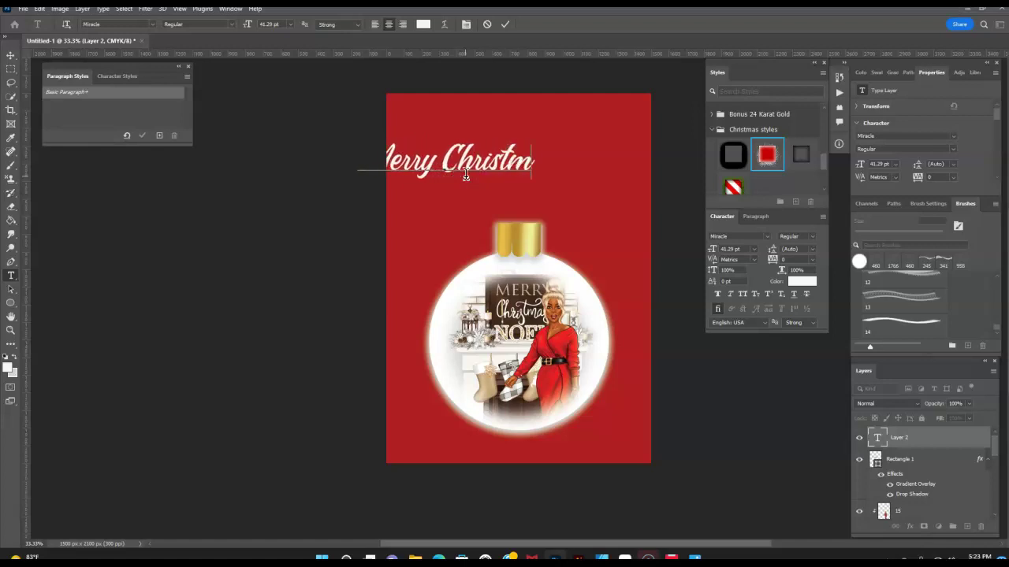
Step: Move the new Merry Christmas text fully onto the card, roughly centered and slightly higher above the ornament
{"action": "left_click", "coordinate": [11, 55]}
{"action": "left_click_drag", "start_coordinate": [441, 157], "coordinate": [518, 162]}
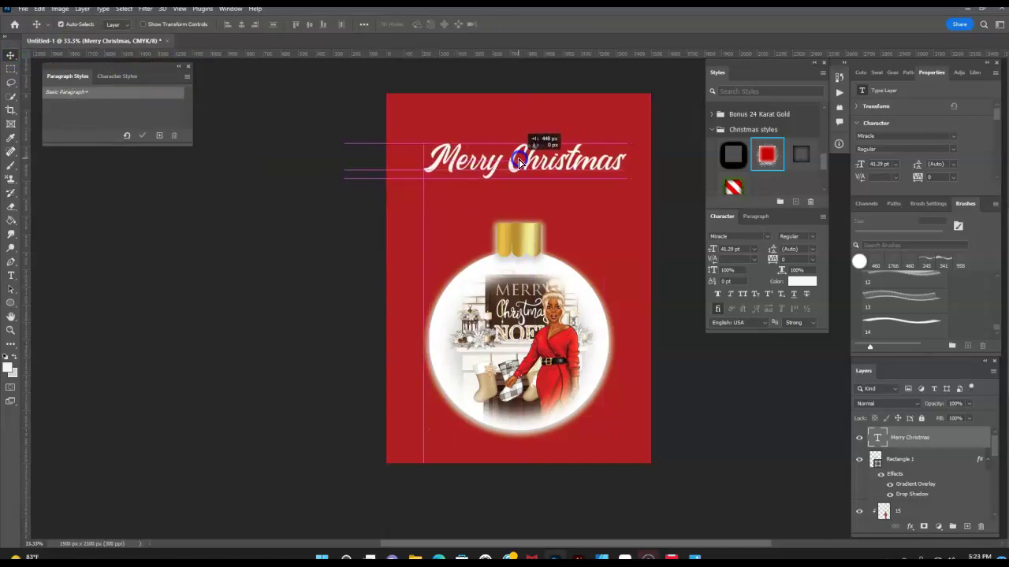
{"action": "left_click_drag", "start_coordinate": [518, 162], "coordinate": [528, 158]}
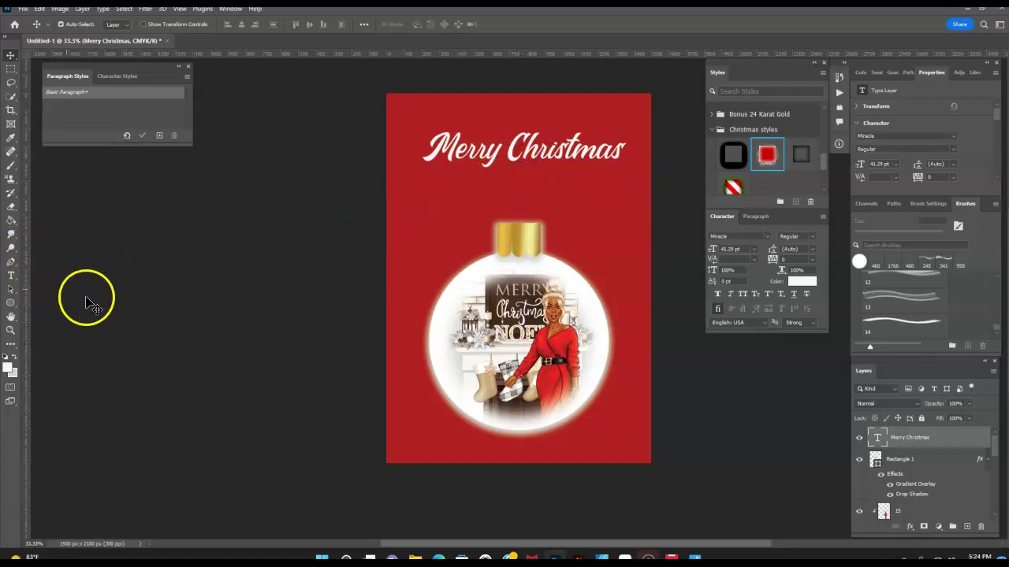
Step: Draw a thin vertical rectangle about 5 by 321 px below the text and center it on the ornament cap as a hanging line
{"action": "left_click_drag", "start_coordinate": [11, 302], "coordinate": [43, 319]}
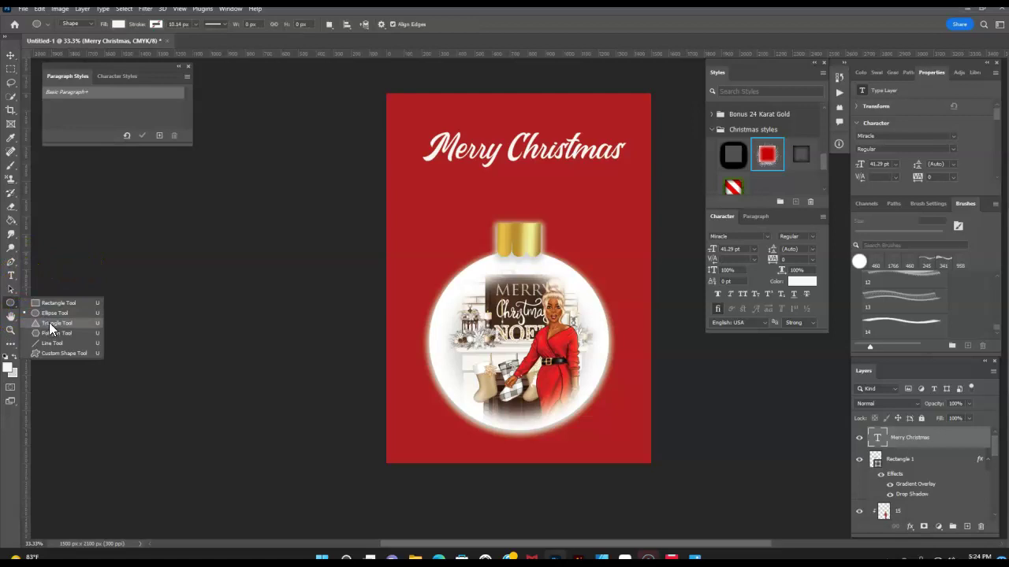
{"action": "left_click", "coordinate": [55, 307]}
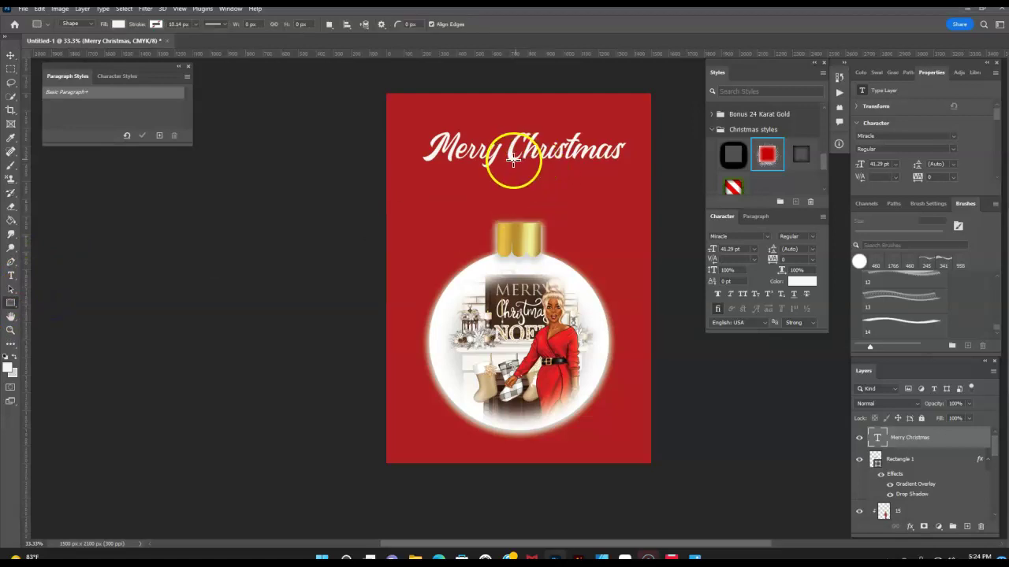
{"action": "left_click_drag", "start_coordinate": [513, 158], "coordinate": [513, 211]}
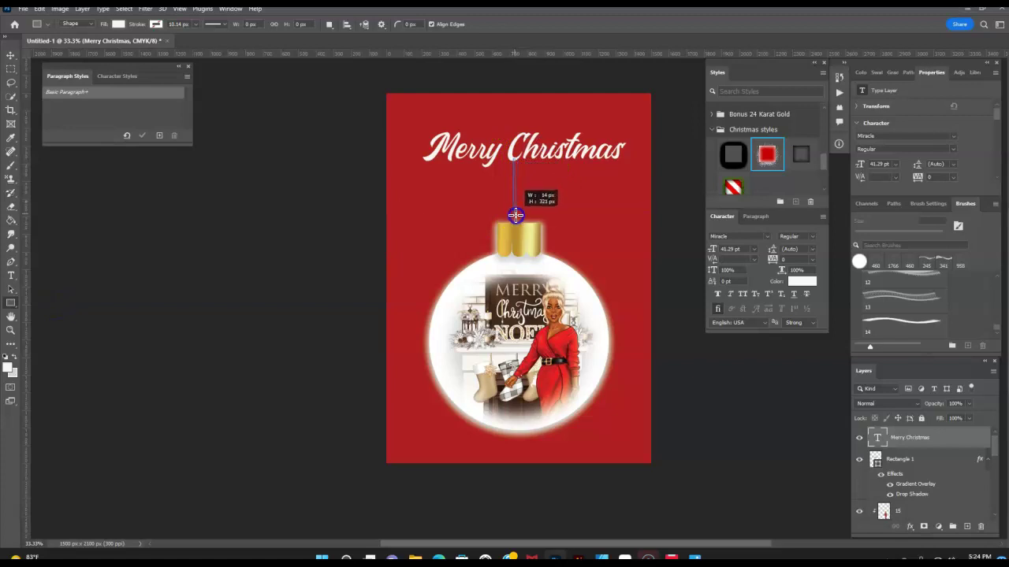
{"action": "left_click_drag", "start_coordinate": [513, 214], "coordinate": [513, 214]}
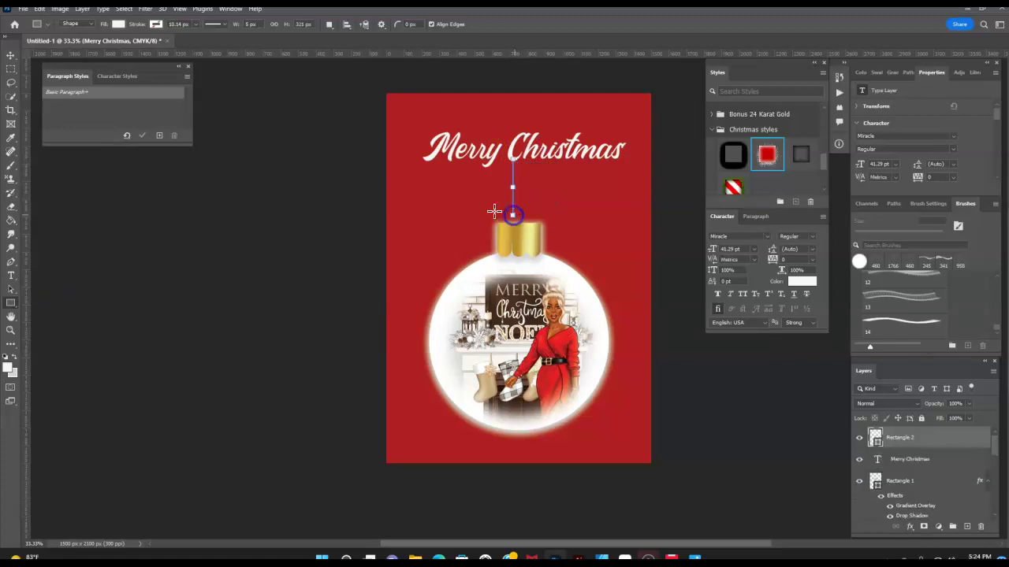
{"action": "left_click", "coordinate": [11, 55]}
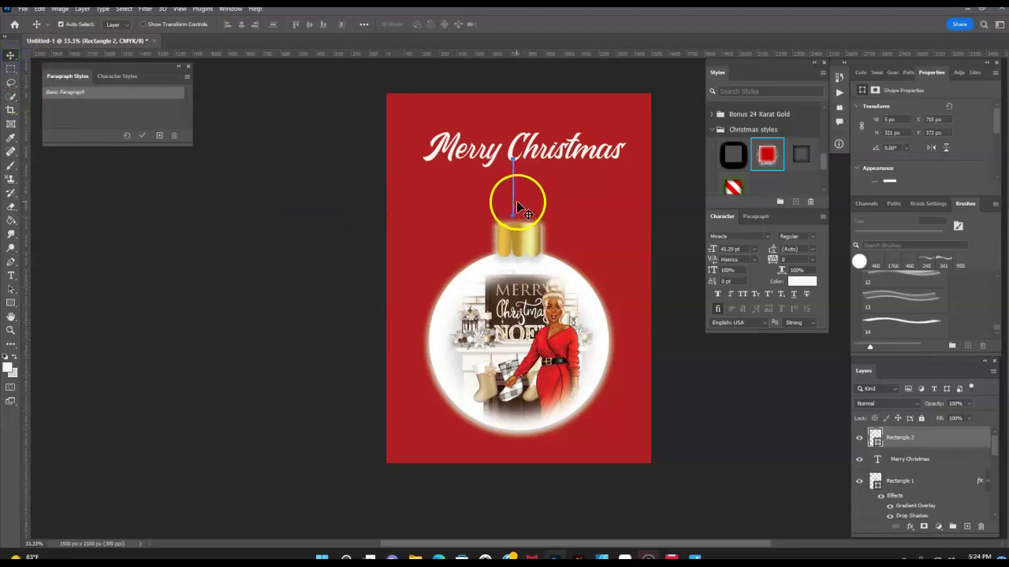
{"action": "left_click_drag", "start_coordinate": [520, 210], "coordinate": [519, 223]}
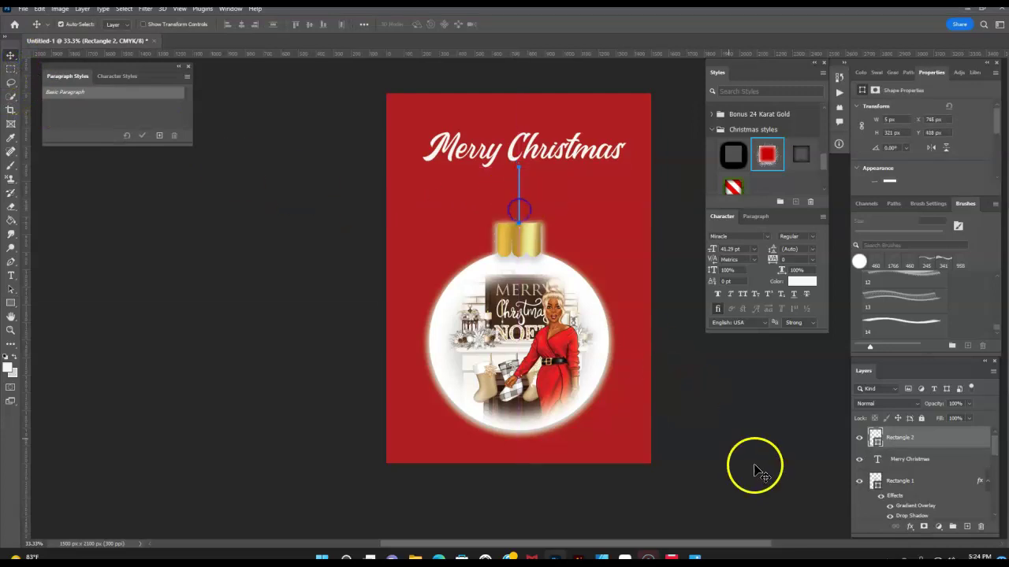
Step: Place the hanging line's layer beneath the gold cap layer and lower the line slightly behind the cap
{"action": "left_click_drag", "start_coordinate": [927, 440], "coordinate": [922, 477]}
{"action": "left_click", "coordinate": [517, 242]}
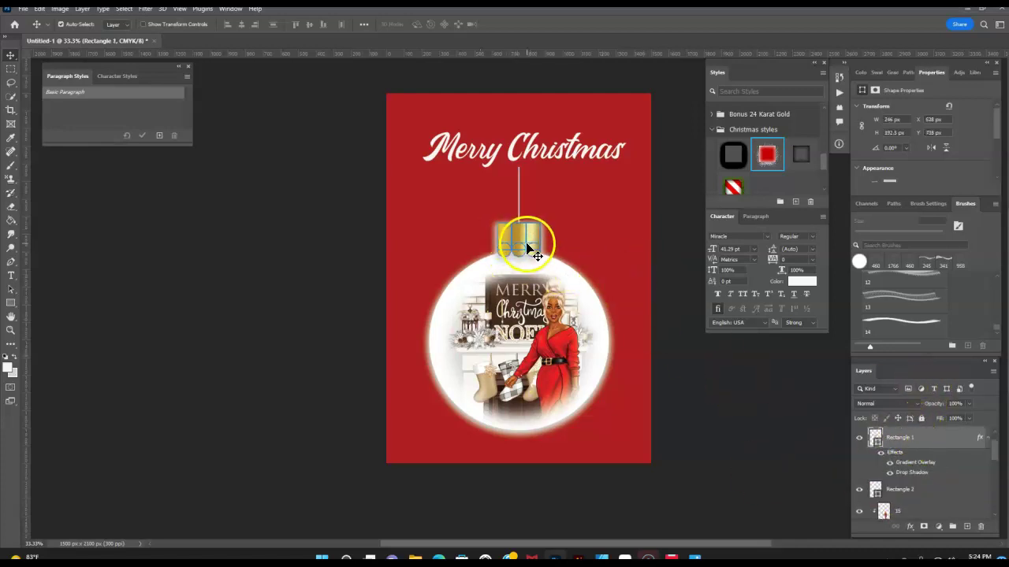
{"action": "left_click", "coordinate": [518, 197]}
{"action": "left_click", "coordinate": [518, 207]}
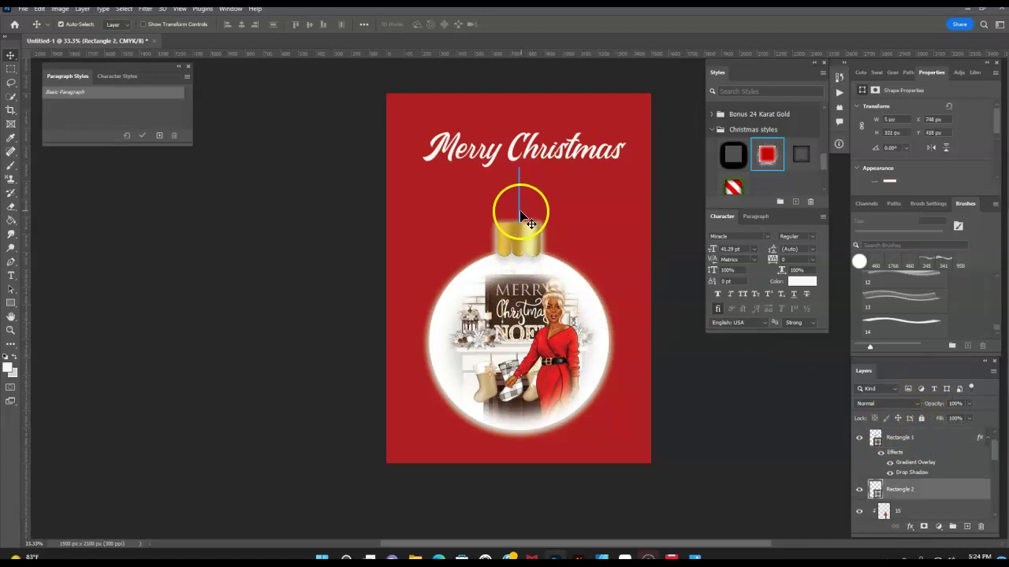
{"action": "left_click_drag", "start_coordinate": [520, 213], "coordinate": [517, 219]}
{"action": "left_click", "coordinate": [133, 265]}
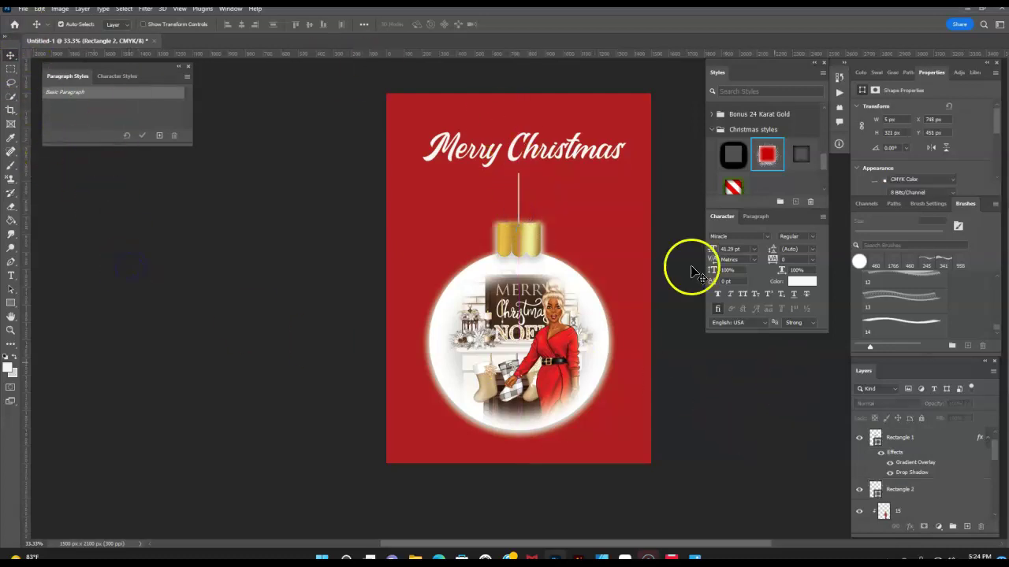
Step: Apply a gold linear Gradient Overlay to the hanging line at 100% opacity
{"action": "left_click", "coordinate": [518, 203]}
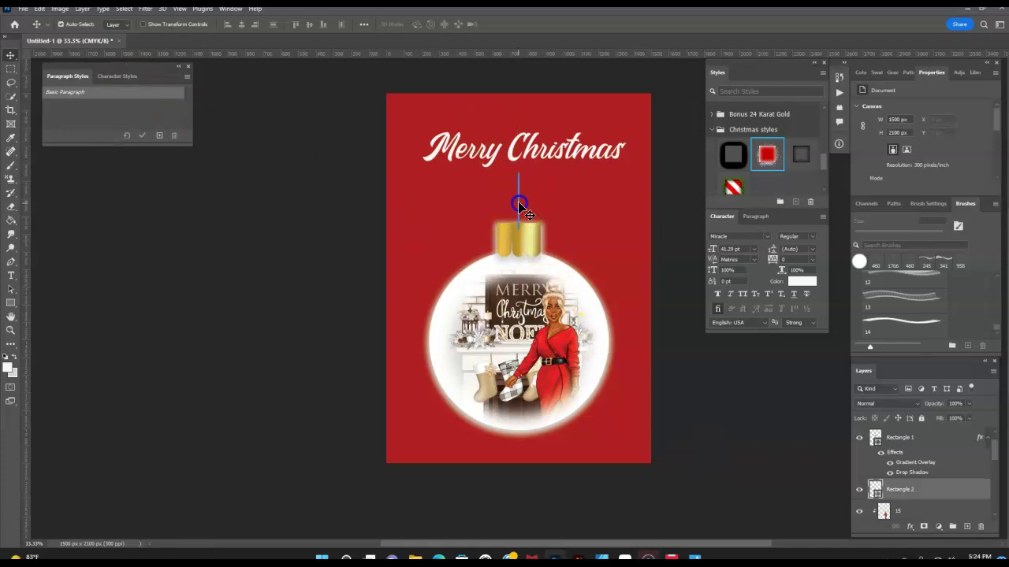
{"action": "left_click", "coordinate": [909, 527]}
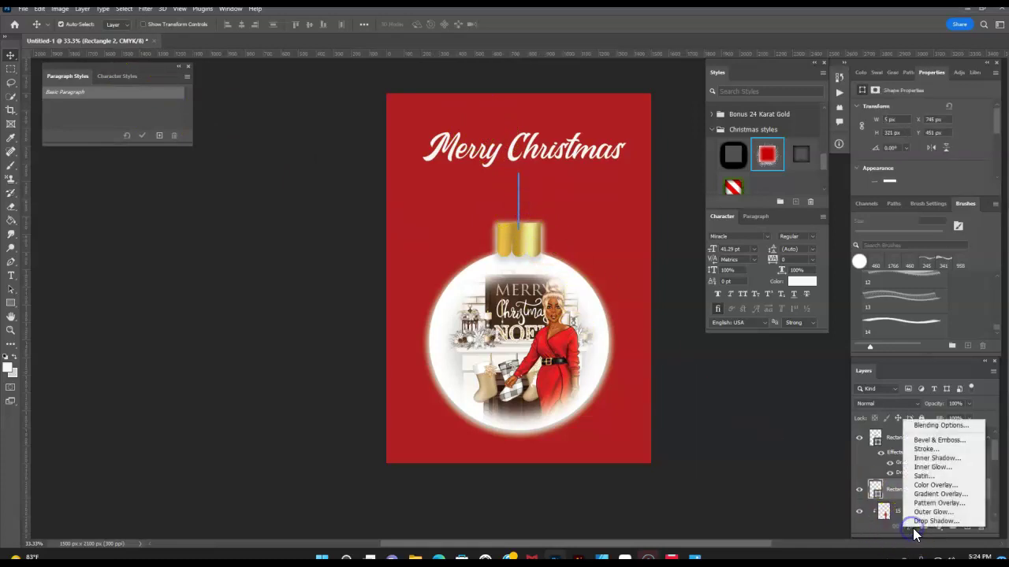
{"action": "left_click", "coordinate": [941, 494]}
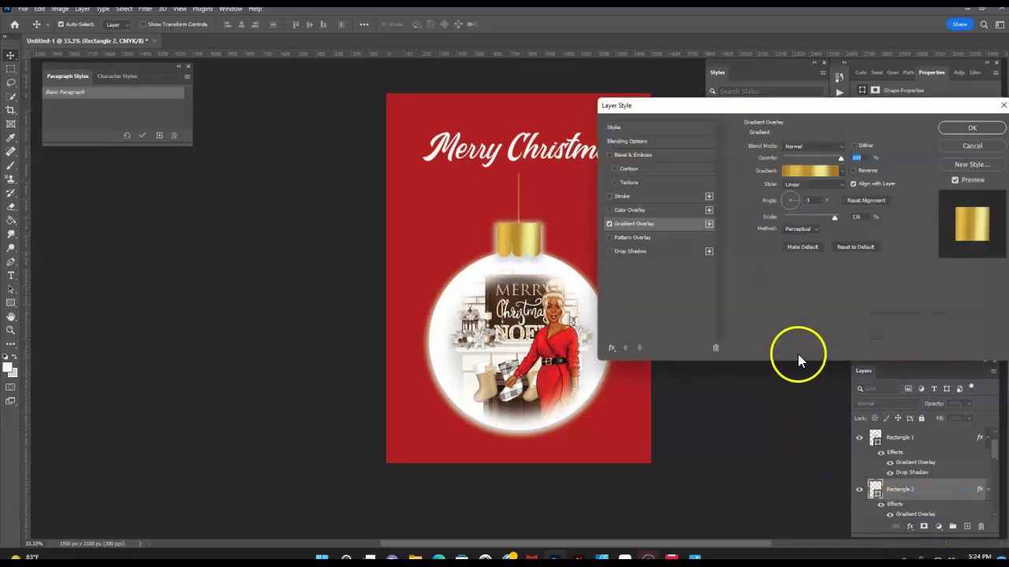
{"action": "left_click", "coordinate": [971, 128]}
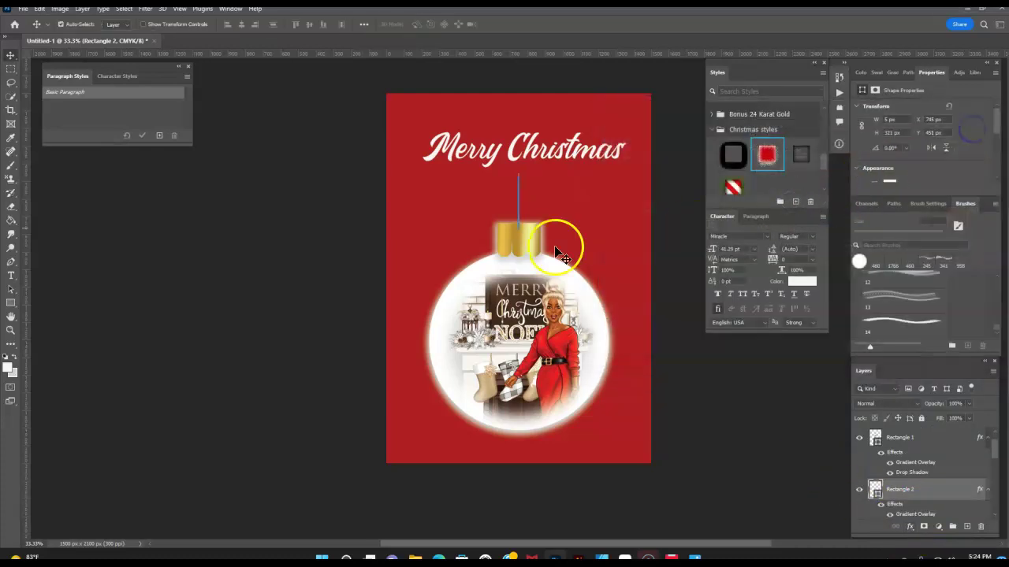
{"action": "left_click", "coordinate": [237, 272]}
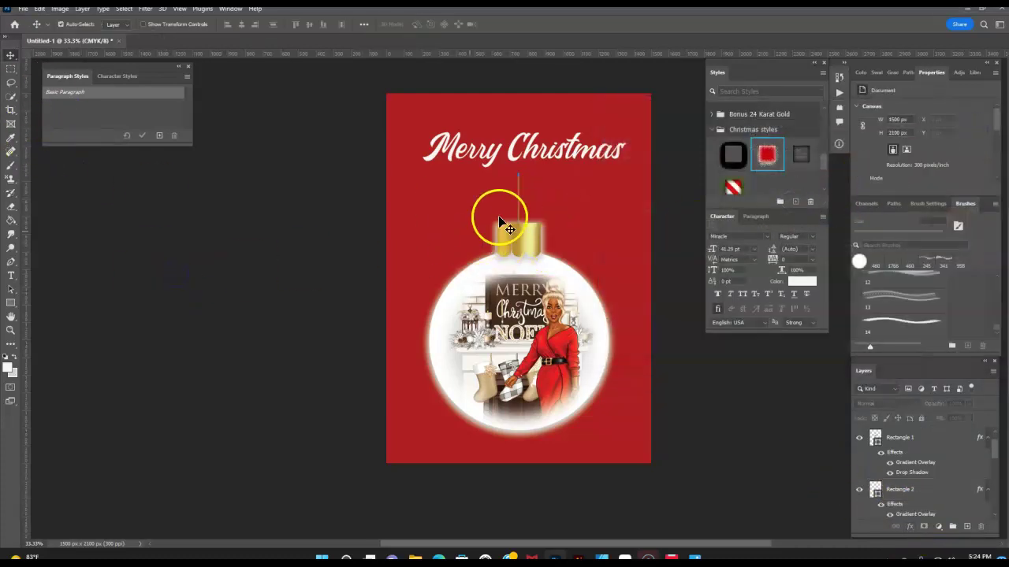
Step: Raise the gold hanging line toward the Merry Christmas text, keeping it centered above the ornament cap
{"action": "left_click", "coordinate": [519, 182]}
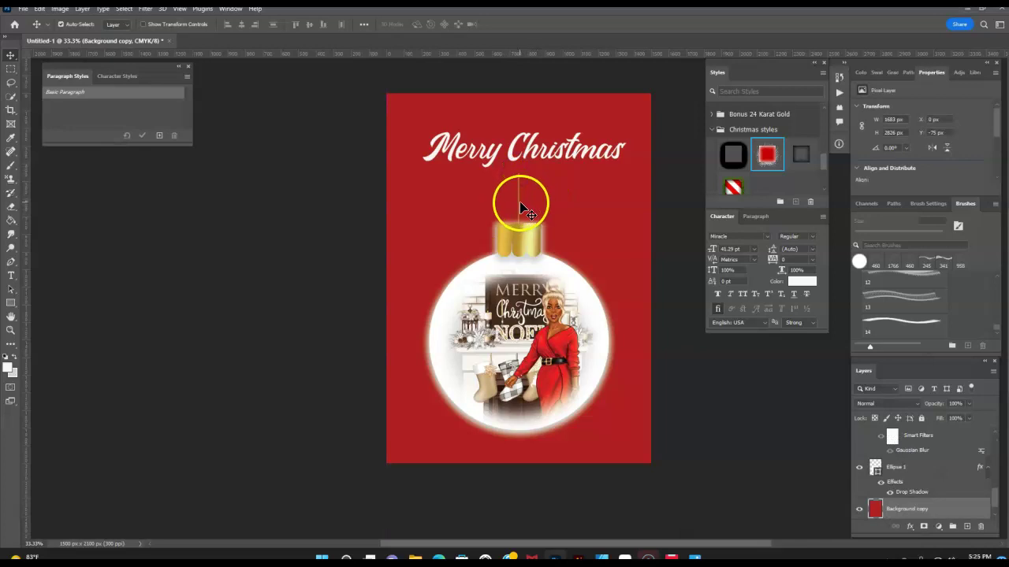
{"action": "left_click", "coordinate": [520, 206]}
{"action": "left_click_drag", "start_coordinate": [519, 207], "coordinate": [519, 169]}
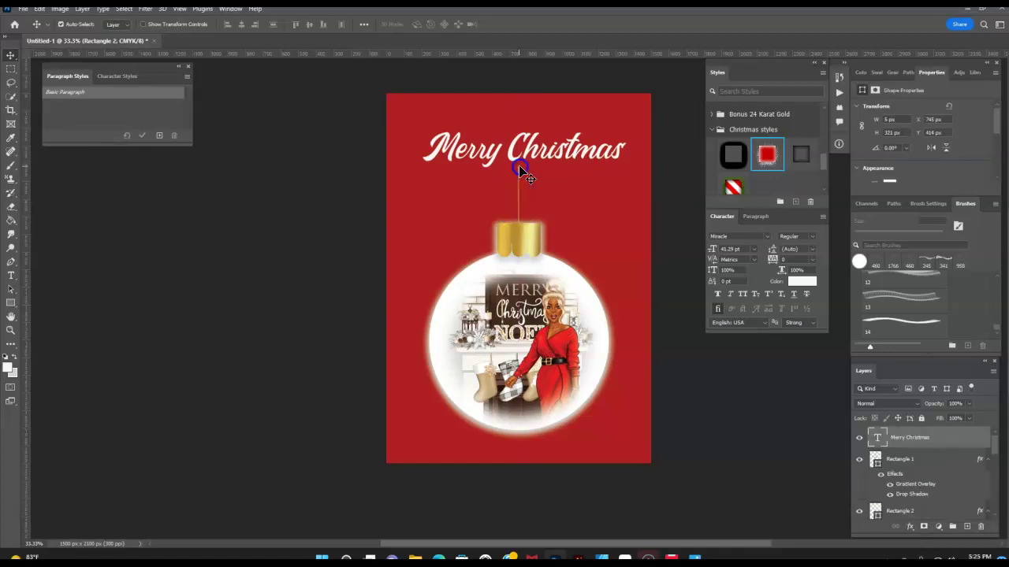
Step: Stretch the gold hanging line upward with Free Transform to about 130% height so it reaches the Merry Christmas text
{"action": "left_click", "coordinate": [520, 171]}
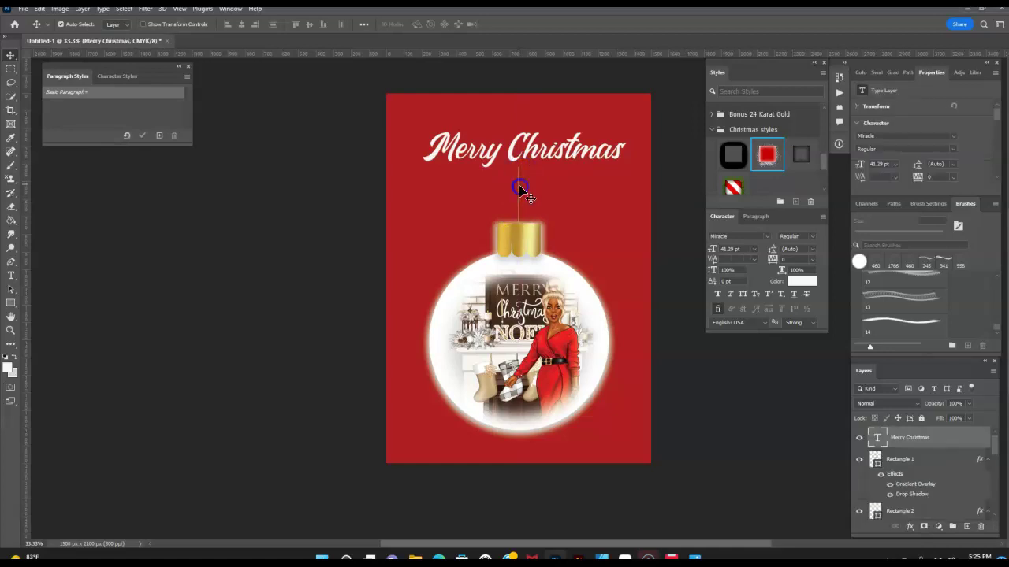
{"action": "left_click", "coordinate": [520, 187]}
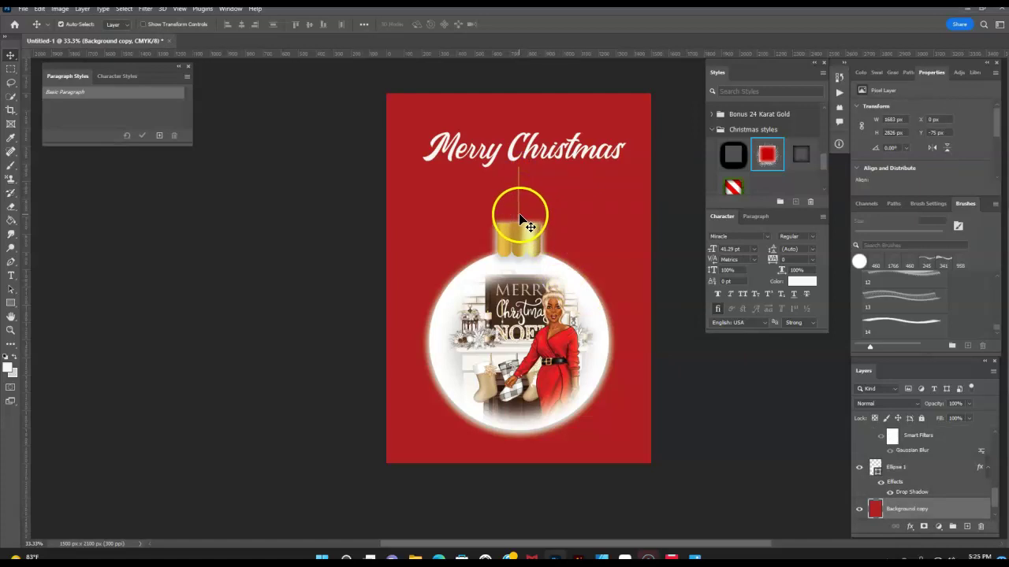
{"action": "left_click", "coordinate": [518, 221]}
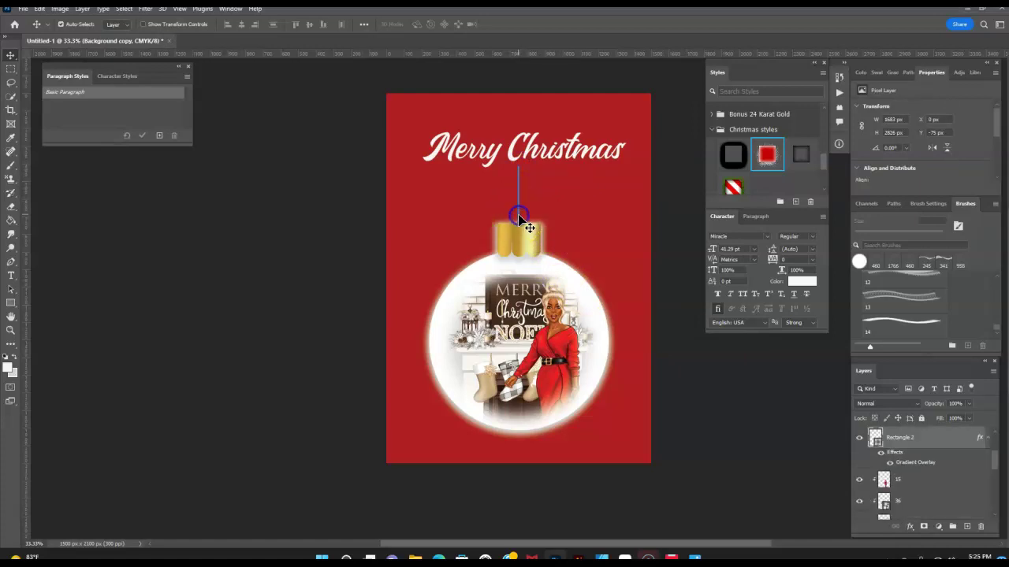
{"action": "left_click", "coordinate": [38, 8]}
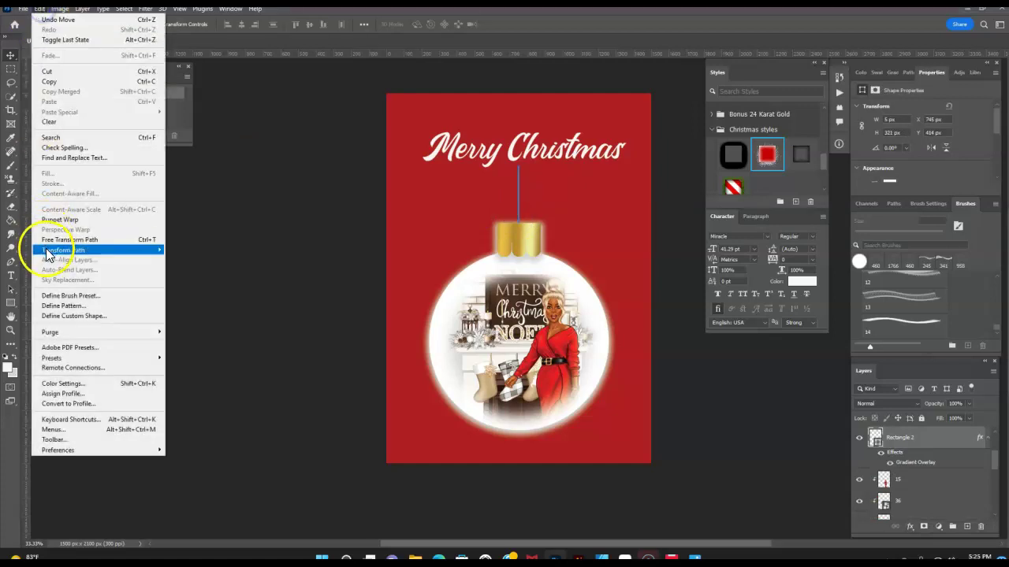
{"action": "left_click", "coordinate": [54, 241]}
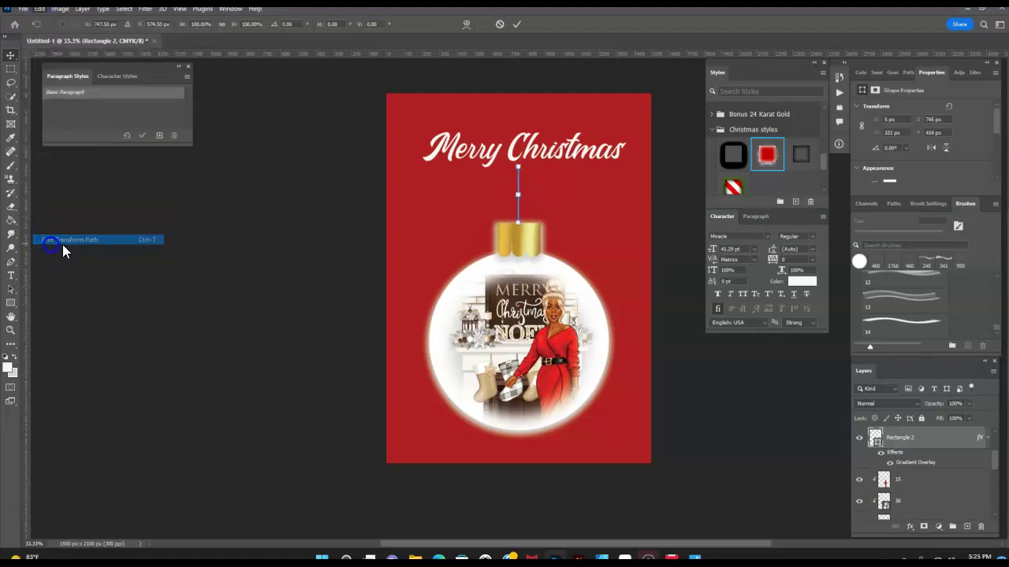
{"action": "left_click_drag", "start_coordinate": [518, 163], "coordinate": [519, 223]}
{"action": "left_click", "coordinate": [540, 103]}
{"action": "mouse_move", "coordinate": [520, 180]}
{"action": "left_mouse_down"}
{"action": "mouse_move", "coordinate": [523, 150]}
{"action": "mouse_move", "coordinate": [519, 166]}
{"action": "left_mouse_up"}
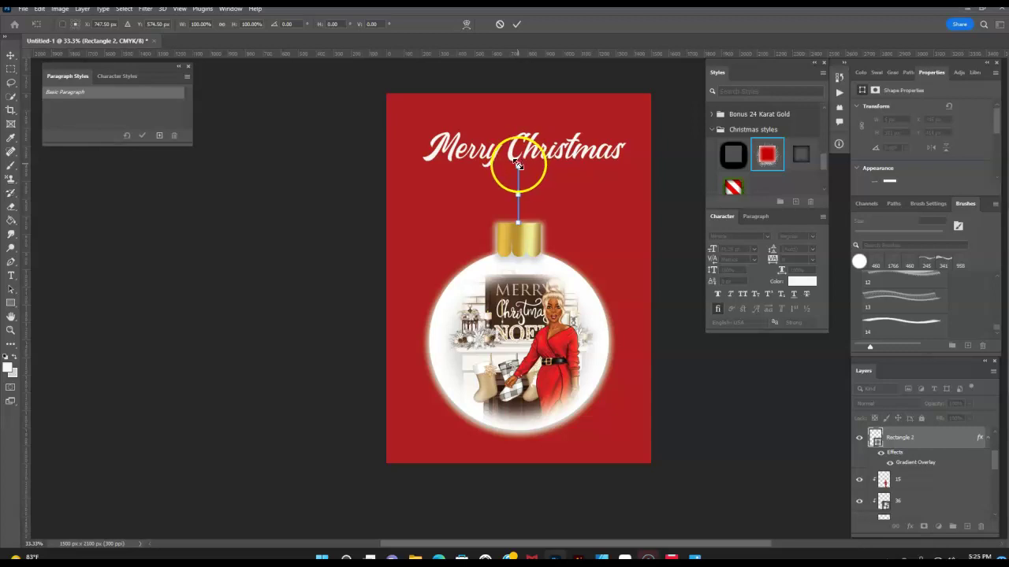
{"action": "left_click_drag", "start_coordinate": [518, 163], "coordinate": [518, 160]}
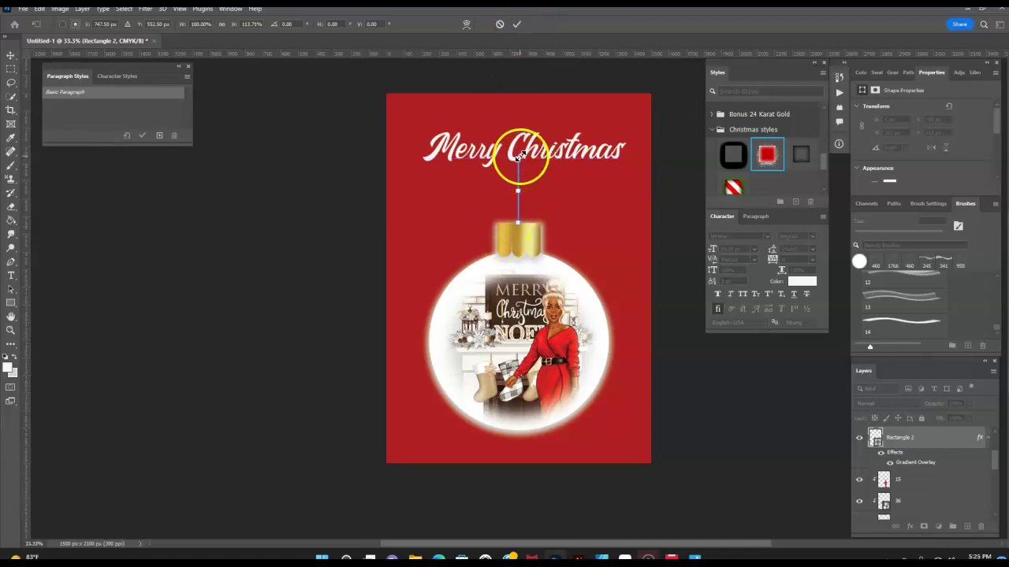
{"action": "left_click_drag", "start_coordinate": [518, 156], "coordinate": [518, 149]}
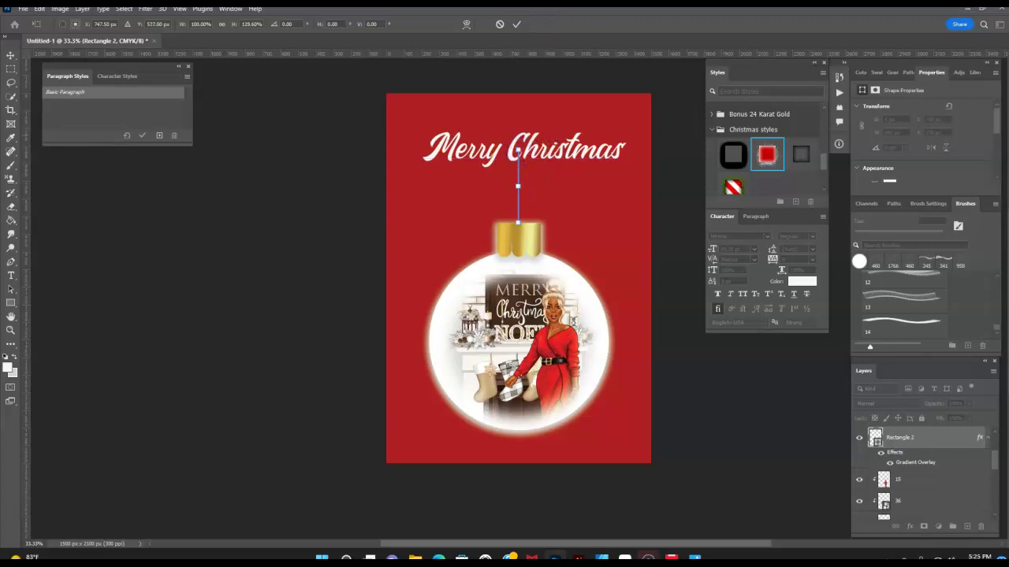
{"action": "left_click", "coordinate": [516, 24]}
{"action": "left_click_drag", "start_coordinate": [518, 189], "coordinate": [517, 223]}
{"action": "left_click", "coordinate": [203, 227]}
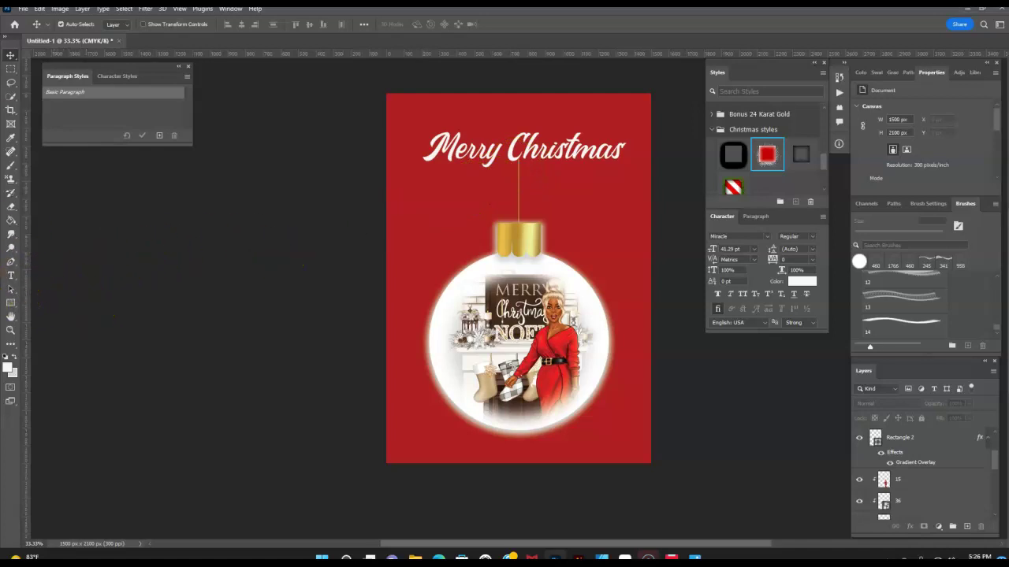
Step: Browse the custom shape library, including the Christmas Decorative Shapes and Christmas Tree Shapes folders, for a decoration
{"action": "left_click", "coordinate": [24, 11]}
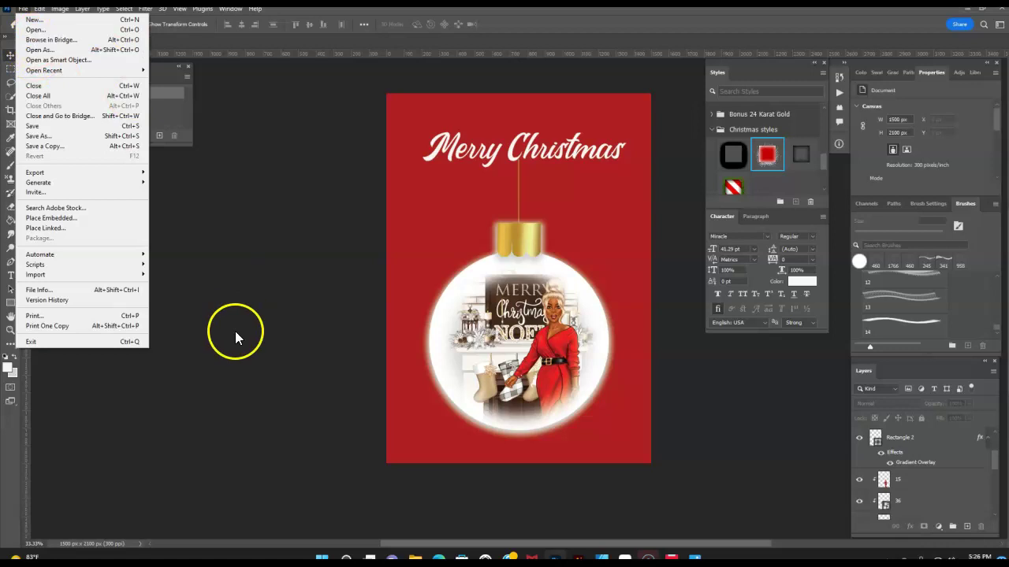
{"action": "left_click", "coordinate": [210, 297]}
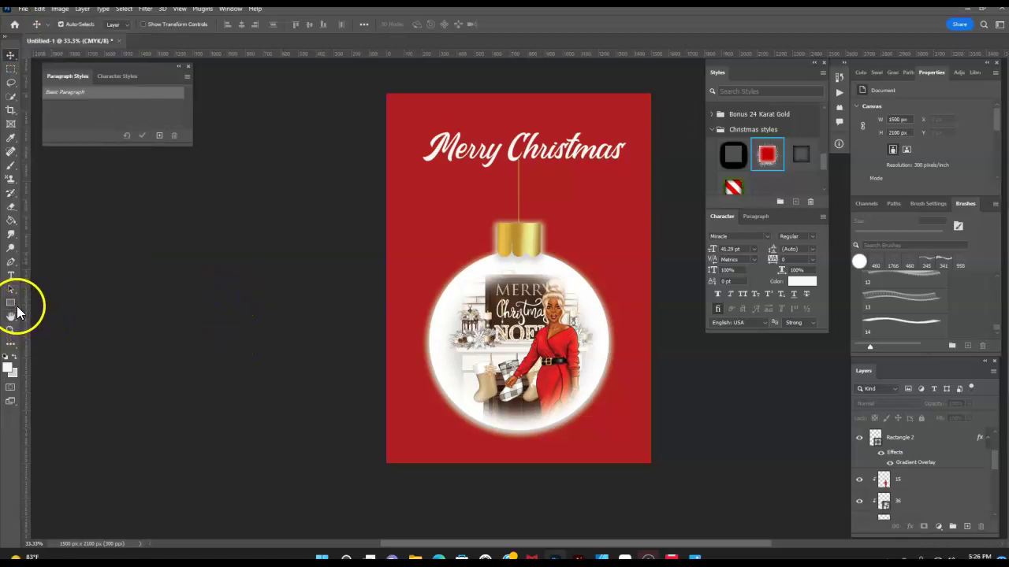
{"action": "left_click", "coordinate": [17, 309]}
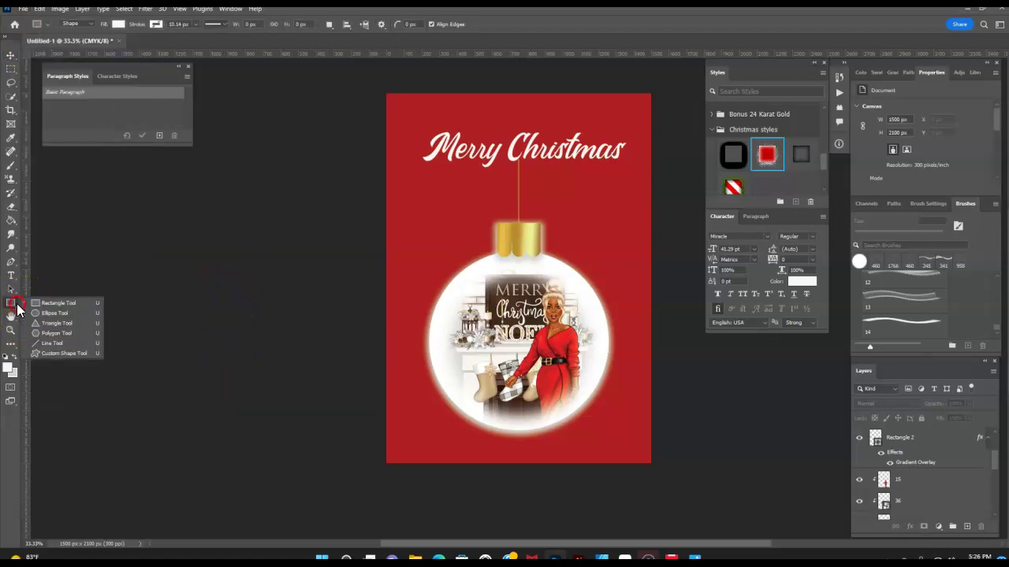
{"action": "left_click", "coordinate": [49, 353]}
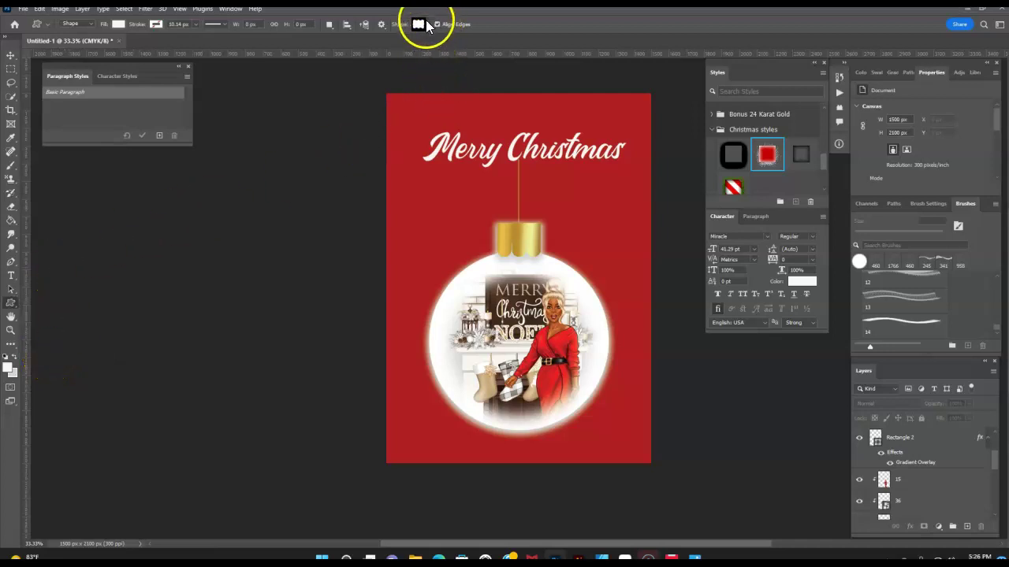
{"action": "left_click", "coordinate": [430, 25]}
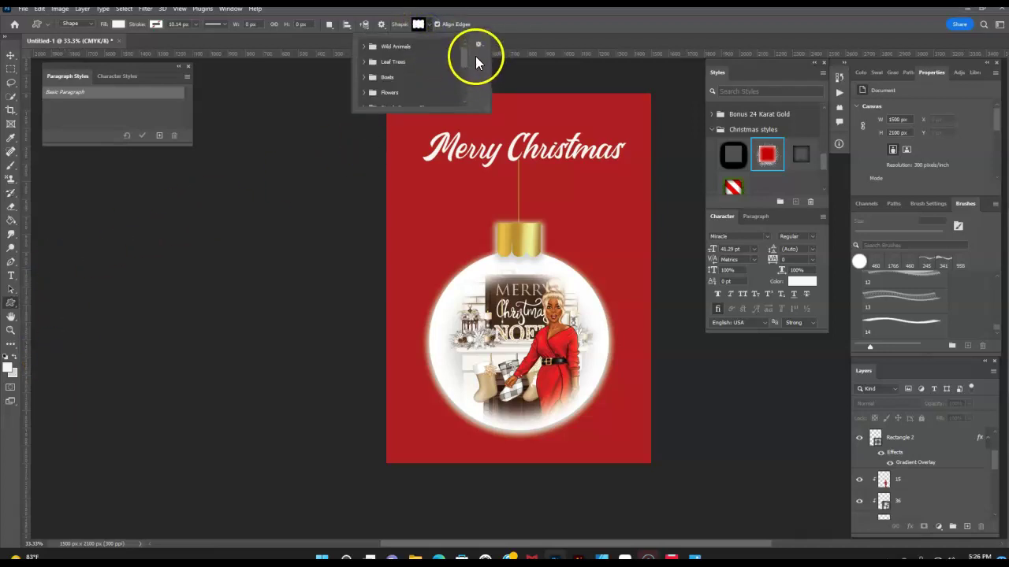
{"action": "left_click_drag", "start_coordinate": [468, 55], "coordinate": [463, 93]}
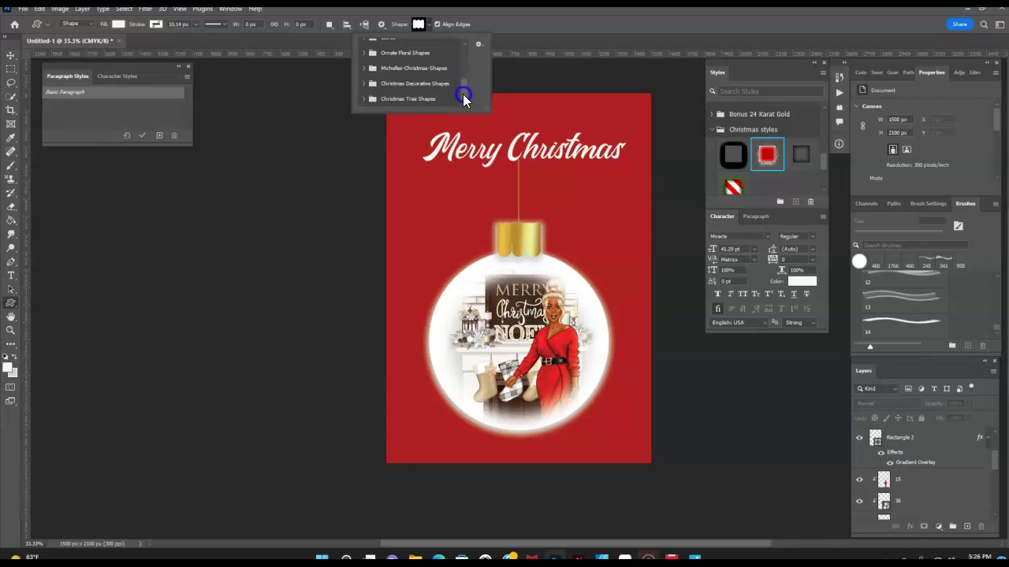
{"action": "left_click", "coordinate": [362, 84]}
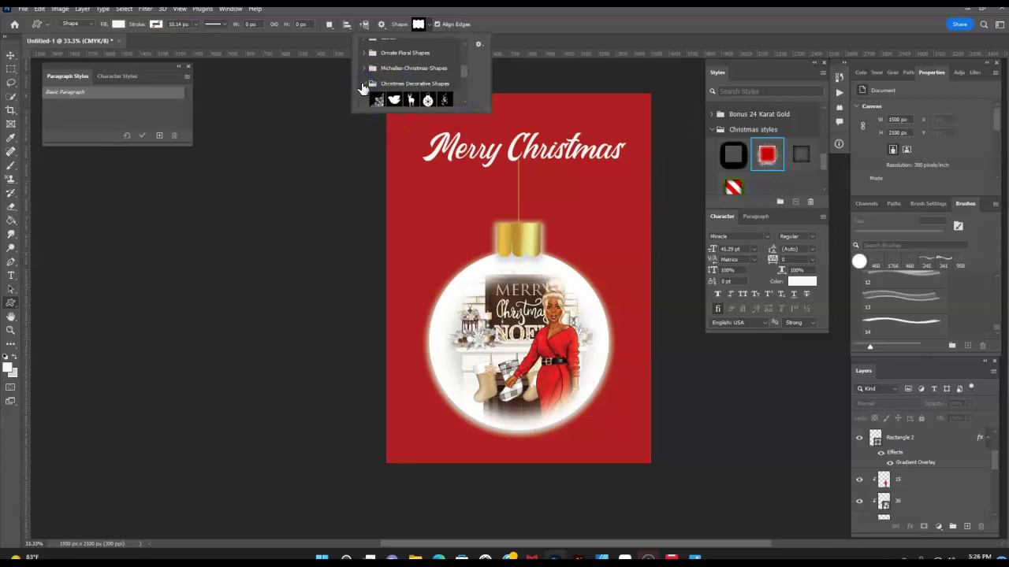
{"action": "scroll", "coordinate": [464, 104], "scroll_direction": "down", "scroll_amount": 2}
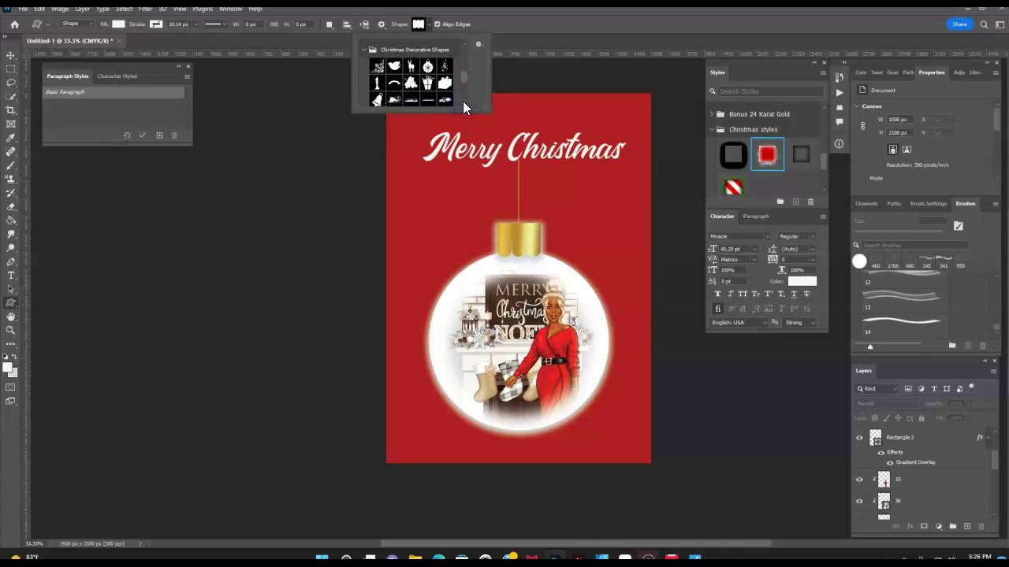
{"action": "scroll", "coordinate": [462, 101], "scroll_direction": "down", "scroll_amount": 1}
{"action": "scroll", "coordinate": [462, 101], "scroll_direction": "down", "scroll_amount": 1}
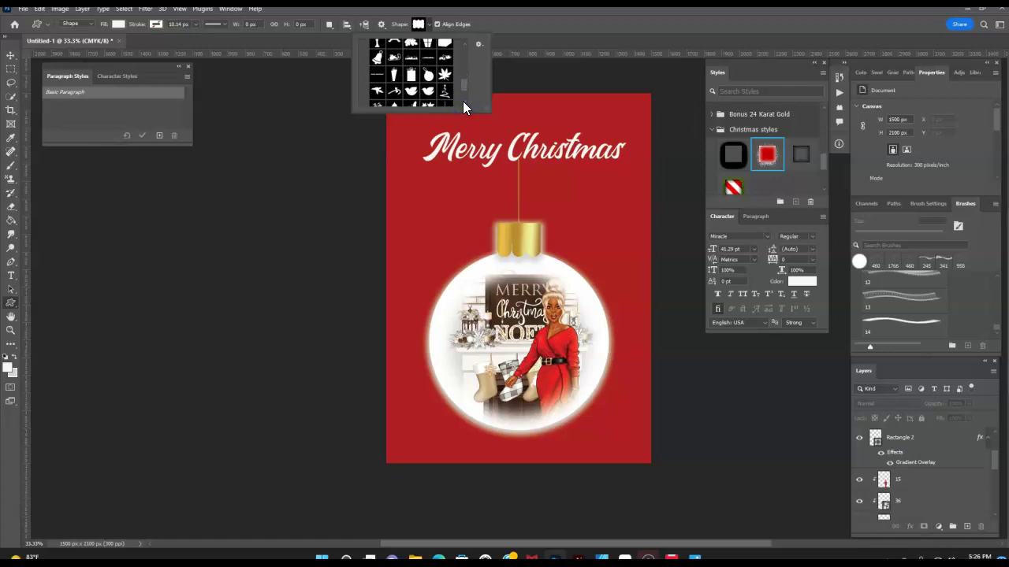
{"action": "left_click", "coordinate": [463, 101]}
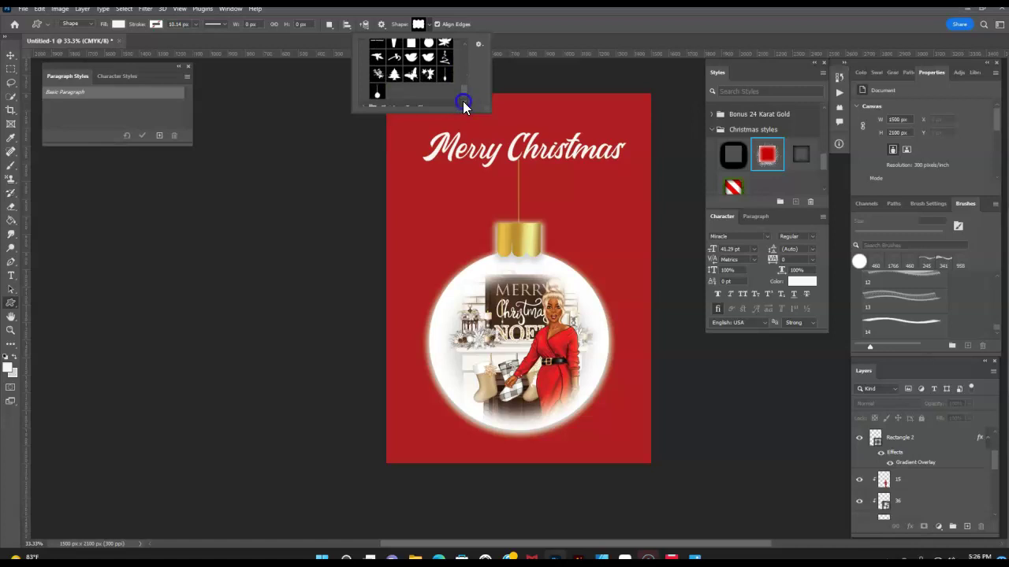
{"action": "left_click", "coordinate": [463, 101]}
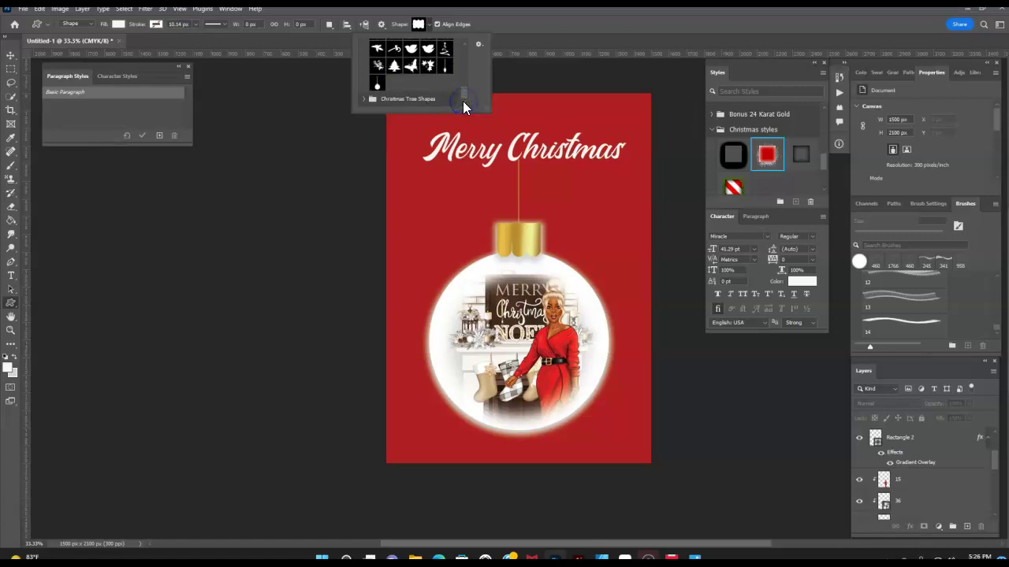
{"action": "left_click", "coordinate": [365, 102]}
{"action": "left_click_drag", "start_coordinate": [465, 82], "coordinate": [458, 51]}
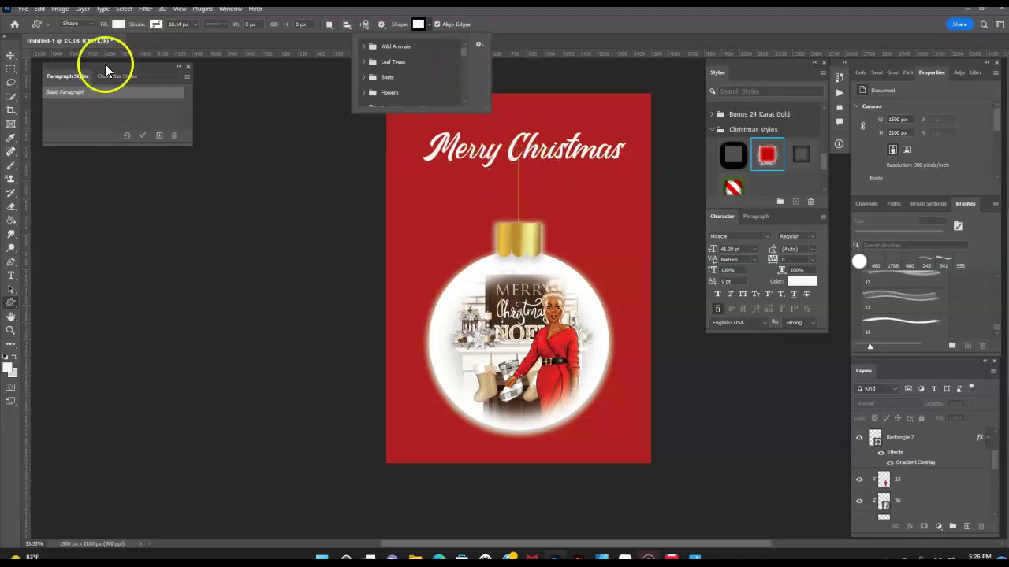
Step: Try the embedded gold snowflake clipart 1 enlarged in the card's upper-left corner, and delete it
{"action": "left_click", "coordinate": [24, 10]}
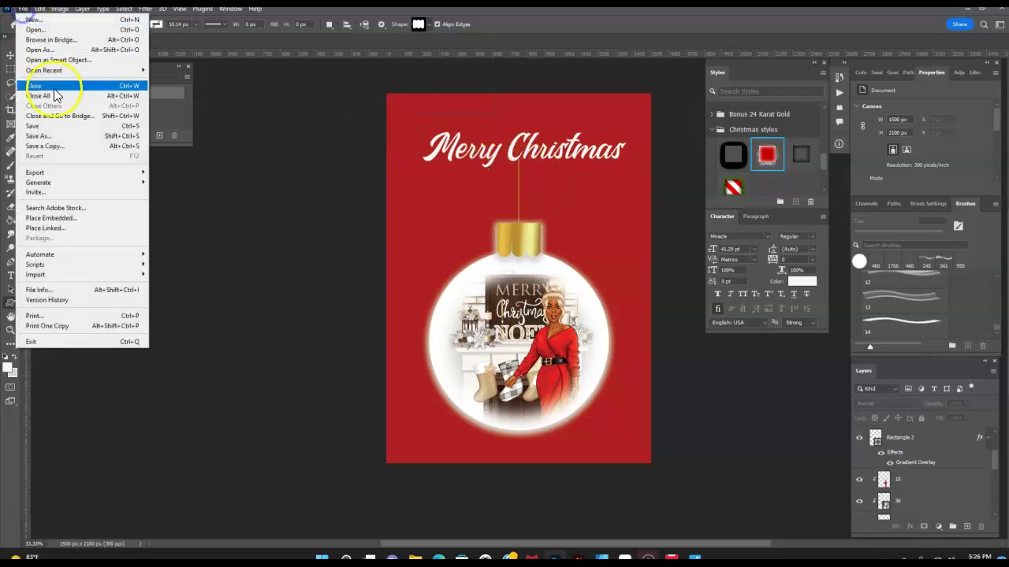
{"action": "left_click", "coordinate": [57, 218]}
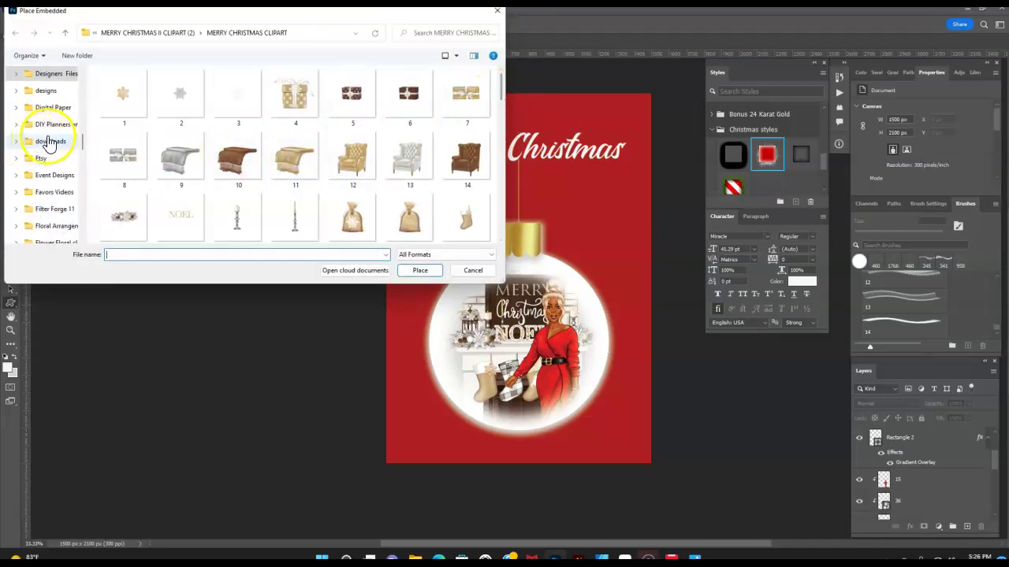
{"action": "left_click", "coordinate": [123, 92]}
{"action": "left_click", "coordinate": [414, 272]}
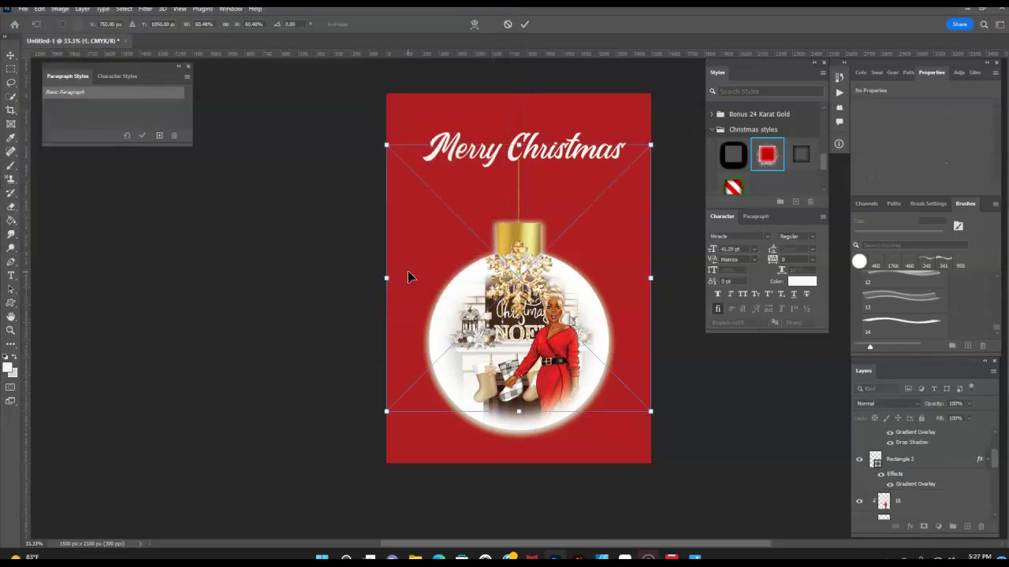
{"action": "left_click_drag", "start_coordinate": [510, 264], "coordinate": [426, 195]}
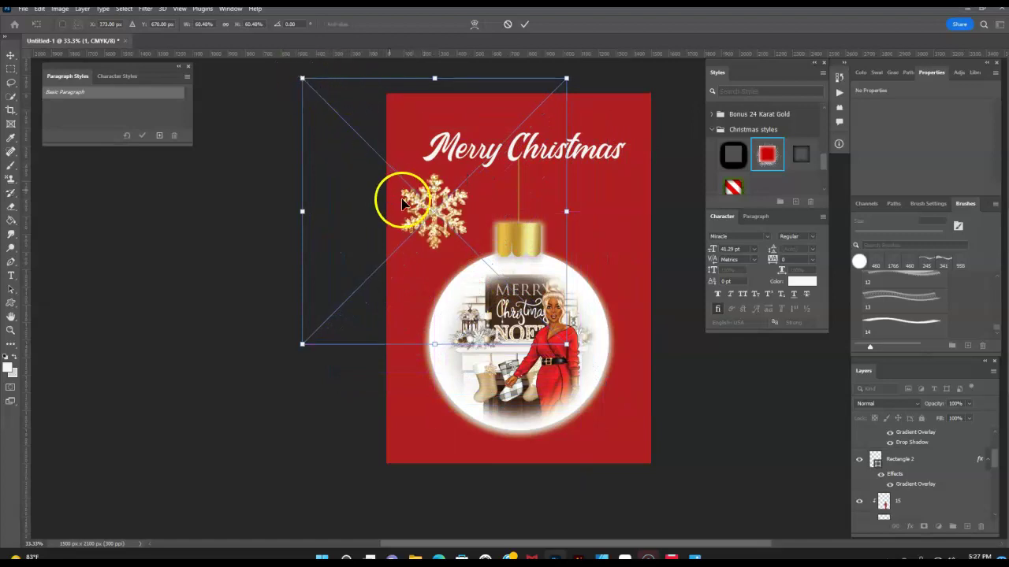
{"action": "left_click_drag", "start_coordinate": [299, 75], "coordinate": [249, 33]}
{"action": "left_click_drag", "start_coordinate": [410, 268], "coordinate": [404, 245]}
{"action": "left_click", "coordinate": [530, 24]}
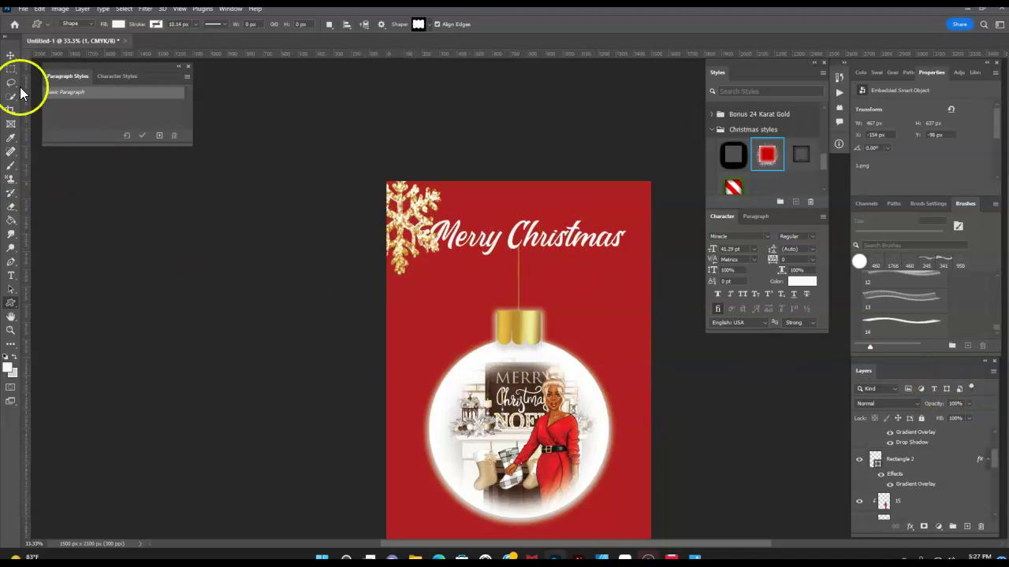
{"action": "left_click", "coordinate": [11, 55]}
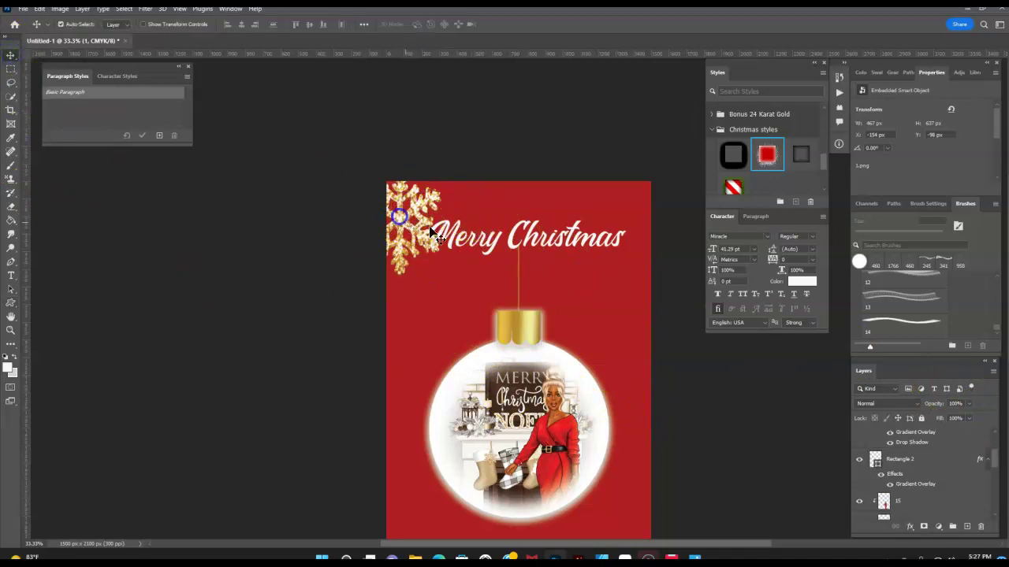
{"action": "left_click_drag", "start_coordinate": [995, 461], "coordinate": [982, 527]}
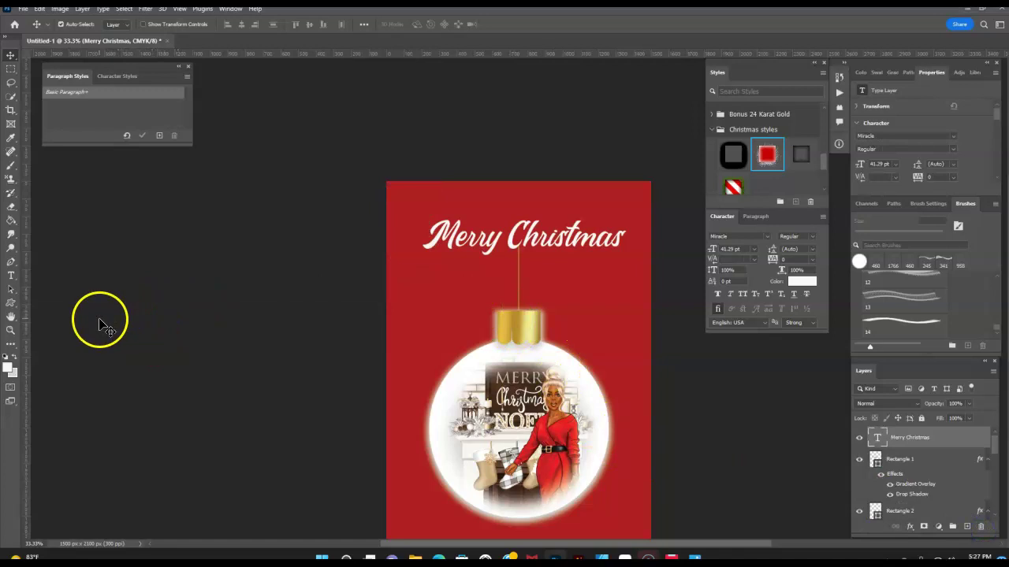
Step: Place the embedded garland clipart 15 from the MERRY CHRISTMAS CLIPART folder and move it to the card's top edge above the text
{"action": "left_click", "coordinate": [23, 8]}
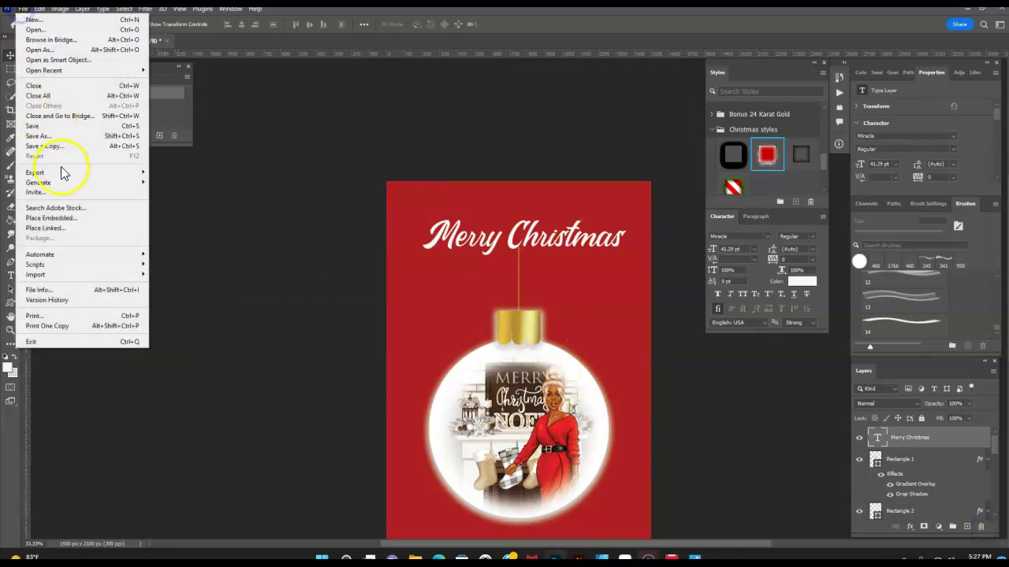
{"action": "left_click", "coordinate": [67, 218]}
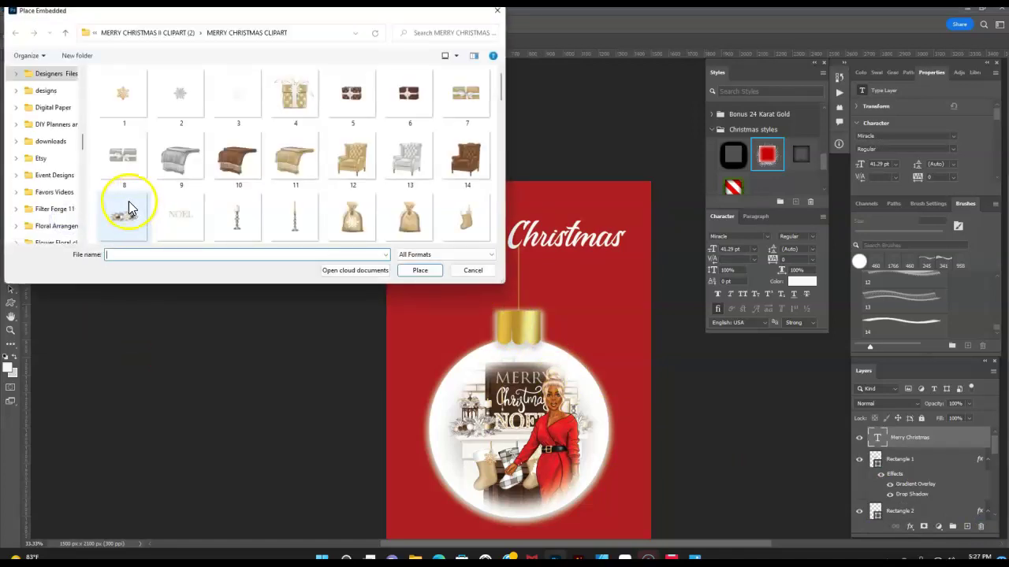
{"action": "left_click_drag", "start_coordinate": [500, 89], "coordinate": [503, 103]}
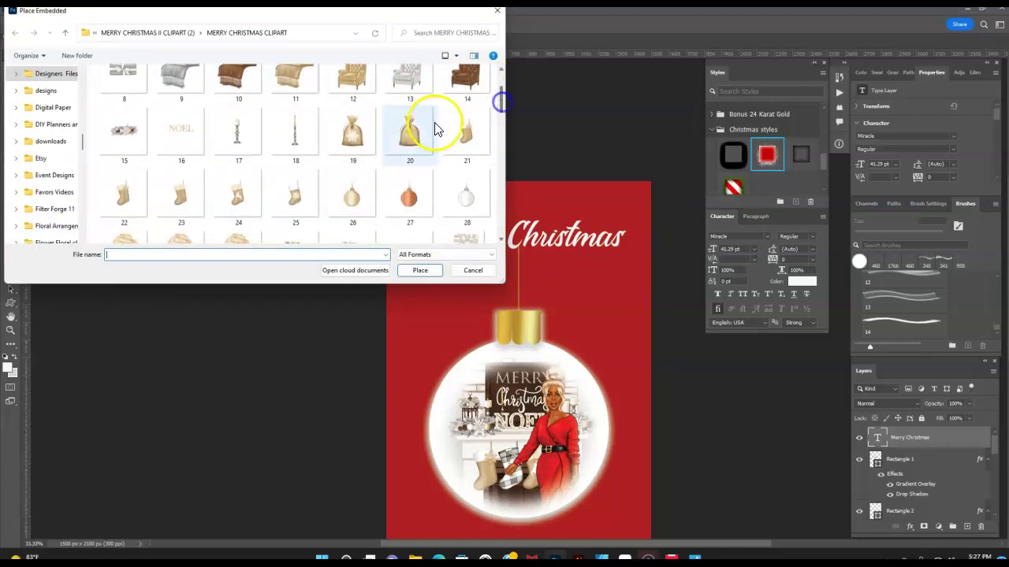
{"action": "left_click", "coordinate": [119, 137]}
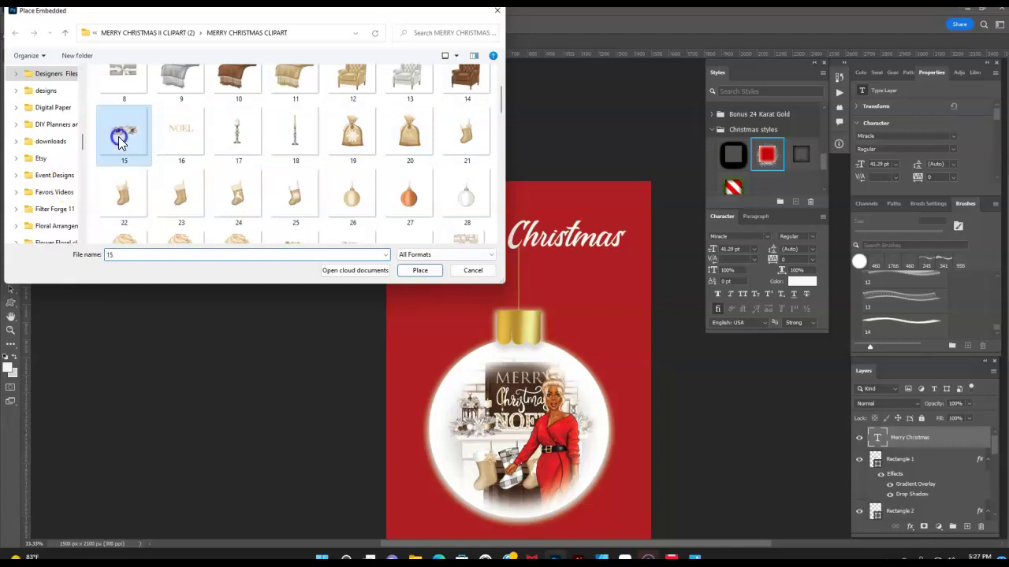
{"action": "left_click", "coordinate": [415, 274]}
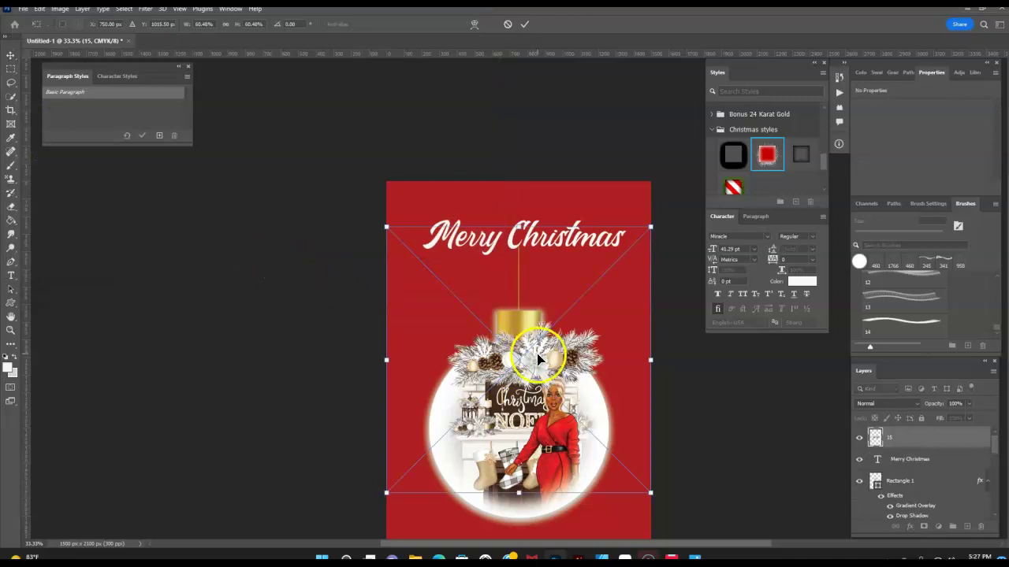
{"action": "left_click_drag", "start_coordinate": [537, 357], "coordinate": [527, 191]}
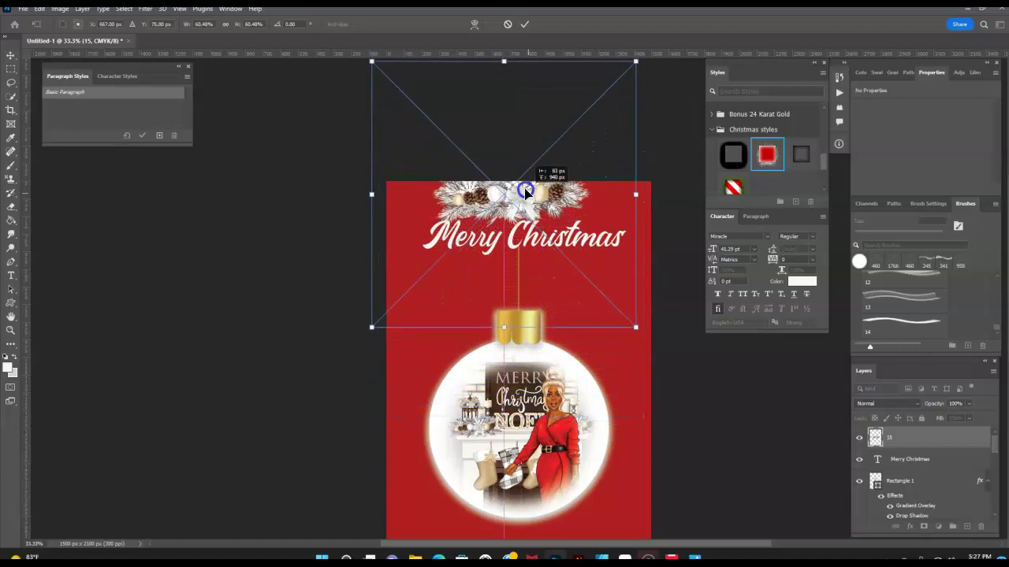
{"action": "left_click", "coordinate": [525, 23]}
Step: Lower the Merry Christmas text toward the ornament cap and bring the garland down to sit just above the text
{"action": "left_click_drag", "start_coordinate": [533, 236], "coordinate": [533, 285]}
{"action": "left_click_drag", "start_coordinate": [514, 198], "coordinate": [522, 227]}
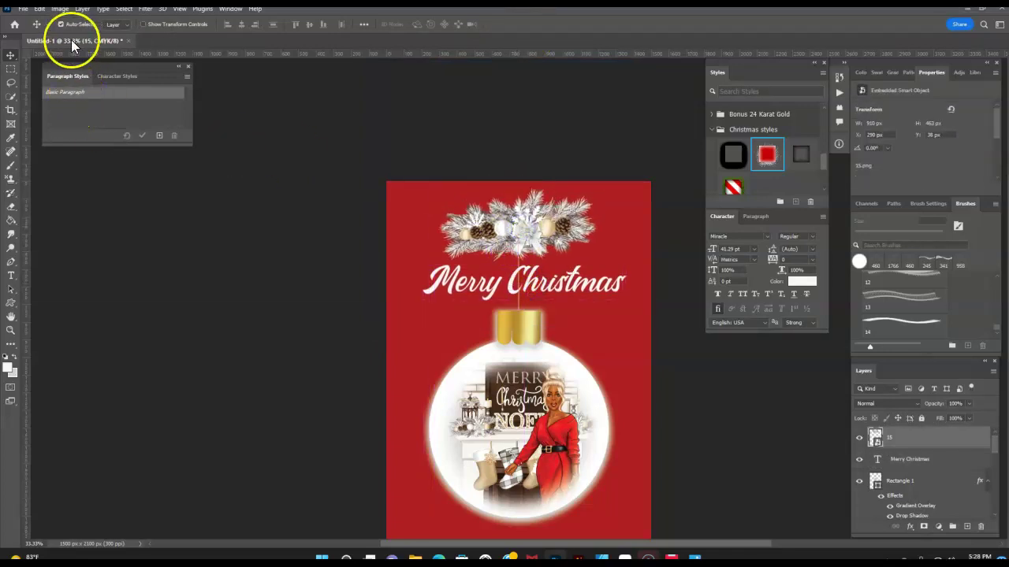
Step: Enlarge the garland with Free Transform to about 1699 px wide, wider than the card
{"action": "left_click", "coordinate": [39, 11]}
{"action": "left_click", "coordinate": [70, 240]}
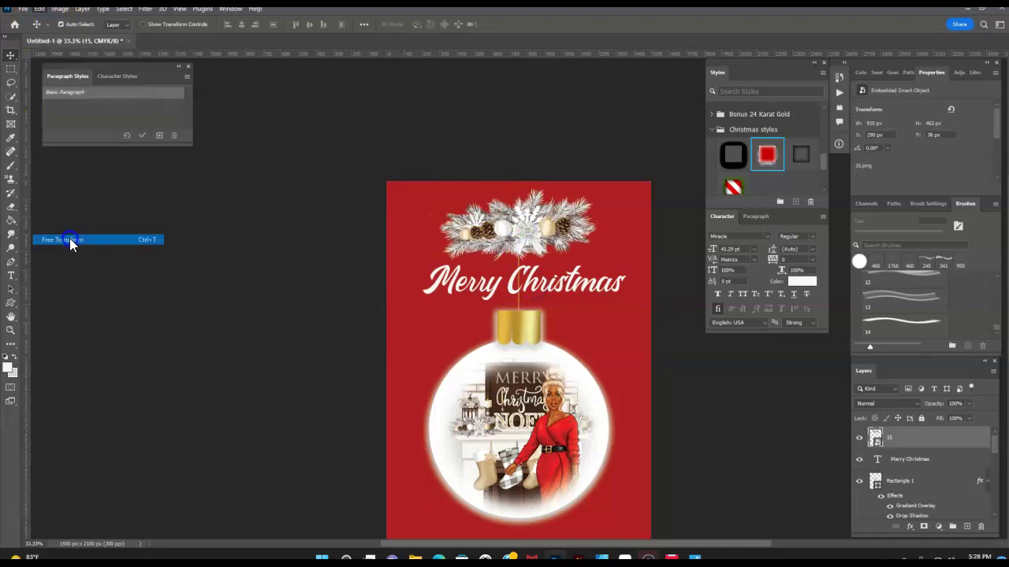
{"action": "left_click_drag", "start_coordinate": [379, 98], "coordinate": [267, 193]}
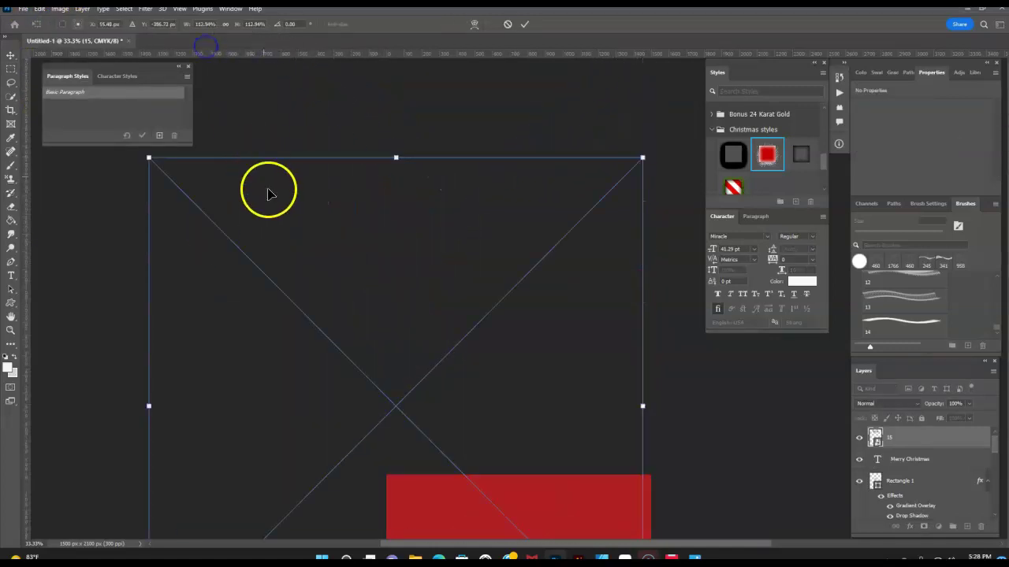
{"action": "left_click", "coordinate": [524, 24]}
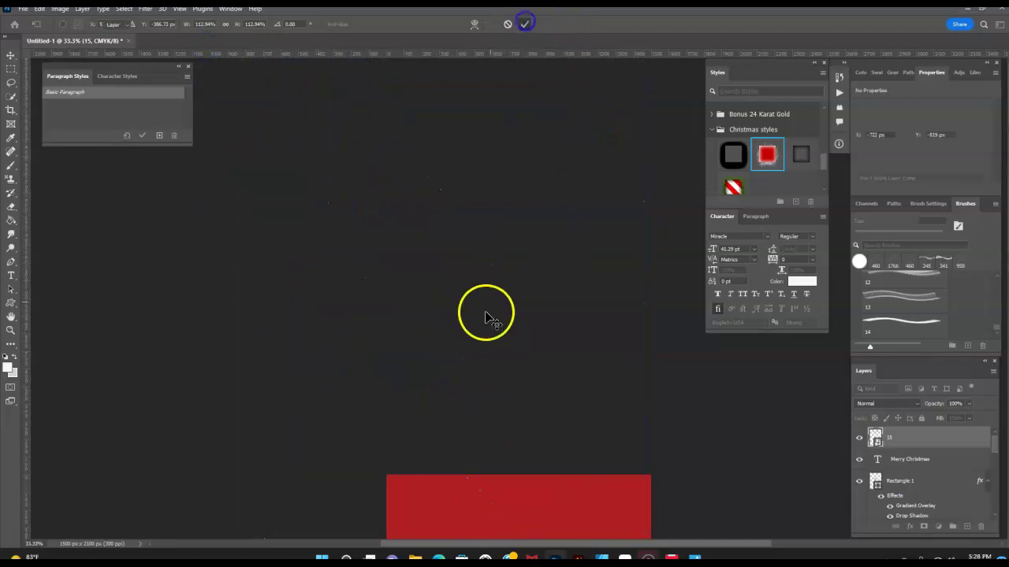
Step: Reposition the enlarged garland so it spans the card's full width along the top edge, above the Merry Christmas text
{"action": "left_click", "coordinate": [39, 8]}
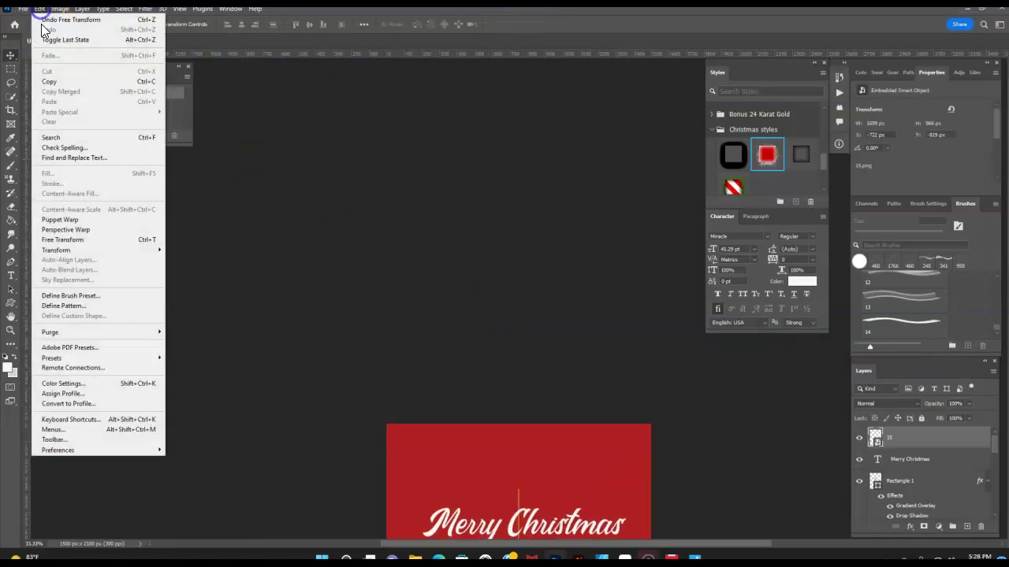
{"action": "left_click", "coordinate": [83, 239]}
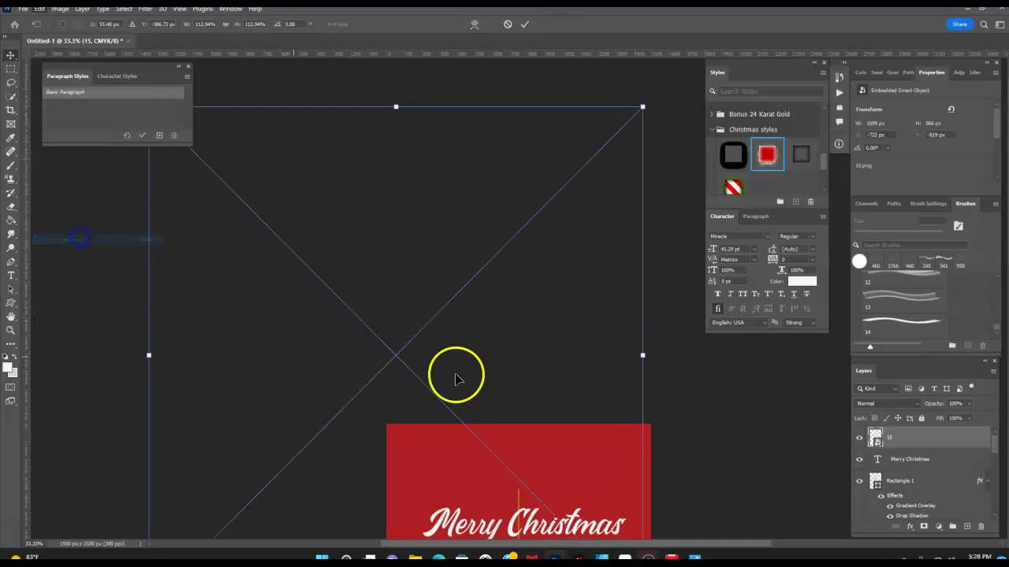
{"action": "scroll", "coordinate": [457, 316], "scroll_direction": "down", "scroll_amount": 1}
{"action": "left_click_drag", "start_coordinate": [390, 327], "coordinate": [502, 409]}
{"action": "left_click", "coordinate": [525, 26]}
{"action": "scroll", "coordinate": [363, 225], "scroll_direction": "down", "scroll_amount": 5}
{"action": "scroll", "coordinate": [347, 228], "scroll_direction": "down", "scroll_amount": 2}
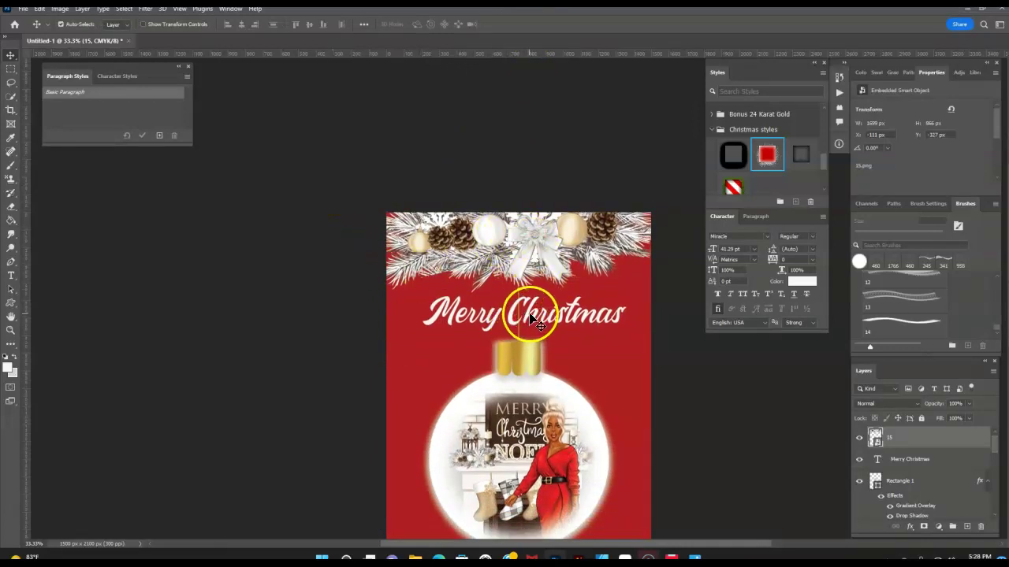
Step: Try erasing the gold line's upper end behind the Merry Christmas text, and undo the eraser stroke
{"action": "left_click", "coordinate": [534, 322]}
{"action": "mouse_move", "coordinate": [520, 301]}
{"action": "left_mouse_down"}
{"action": "mouse_move", "coordinate": [522, 290]}
{"action": "mouse_move", "coordinate": [522, 316]}
{"action": "mouse_move", "coordinate": [521, 302]}
{"action": "left_mouse_up"}
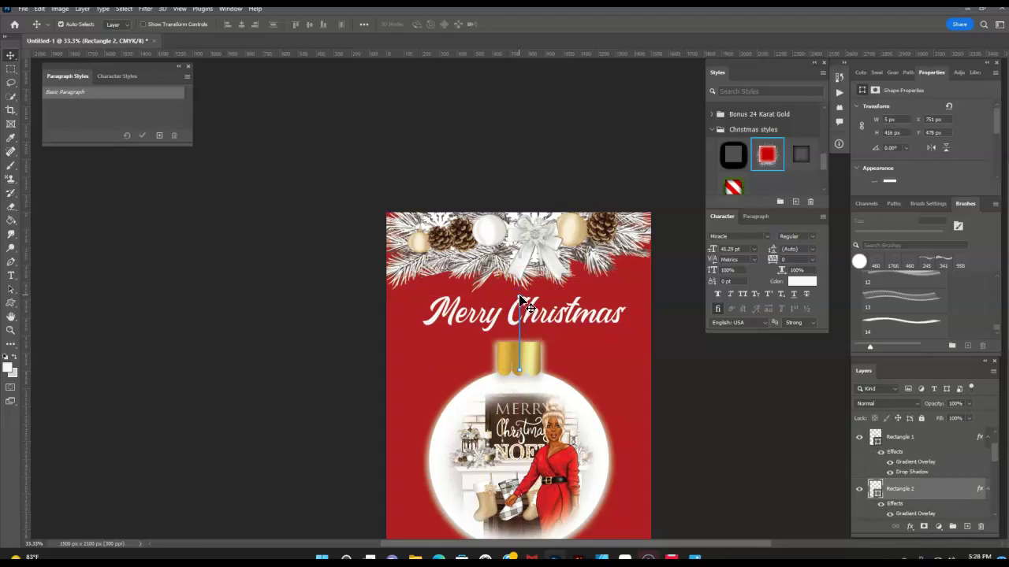
{"action": "left_click", "coordinate": [520, 301]}
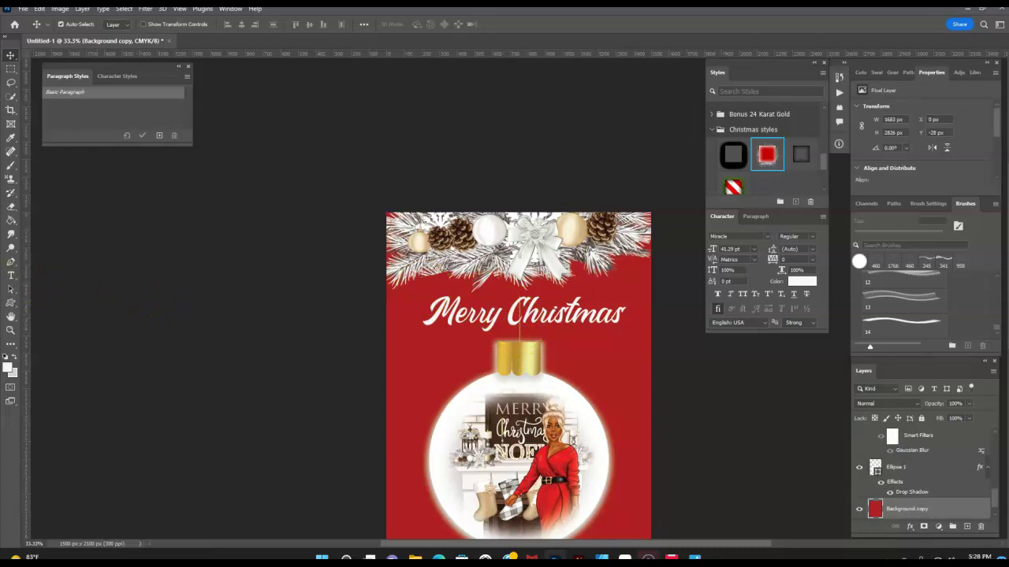
{"action": "left_click", "coordinate": [10, 209]}
{"action": "left_click_drag", "start_coordinate": [10, 209], "coordinate": [50, 206]}
{"action": "left_click_drag", "start_coordinate": [465, 274], "coordinate": [520, 286]}
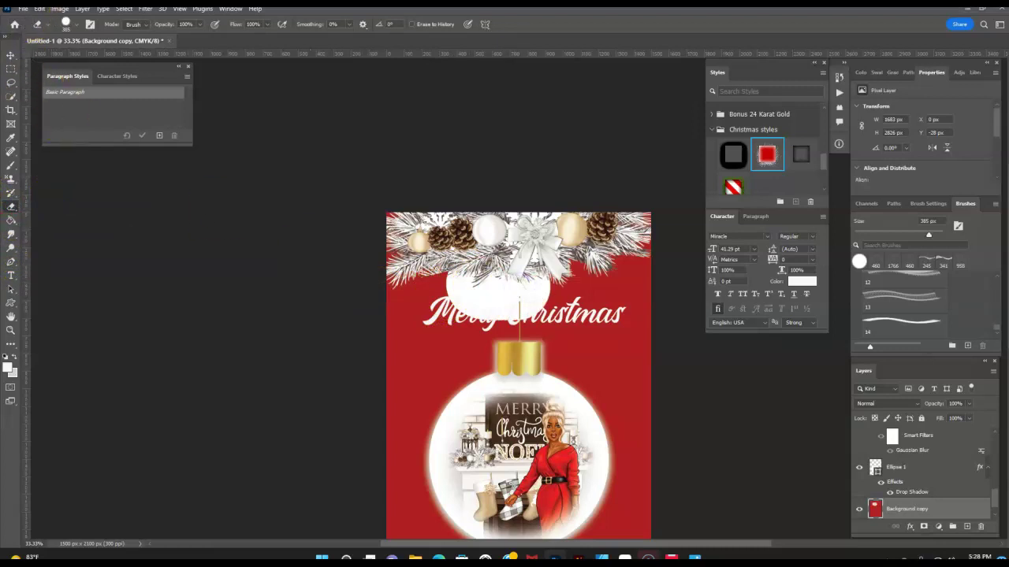
{"action": "left_click", "coordinate": [39, 9]}
{"action": "left_click", "coordinate": [48, 20]}
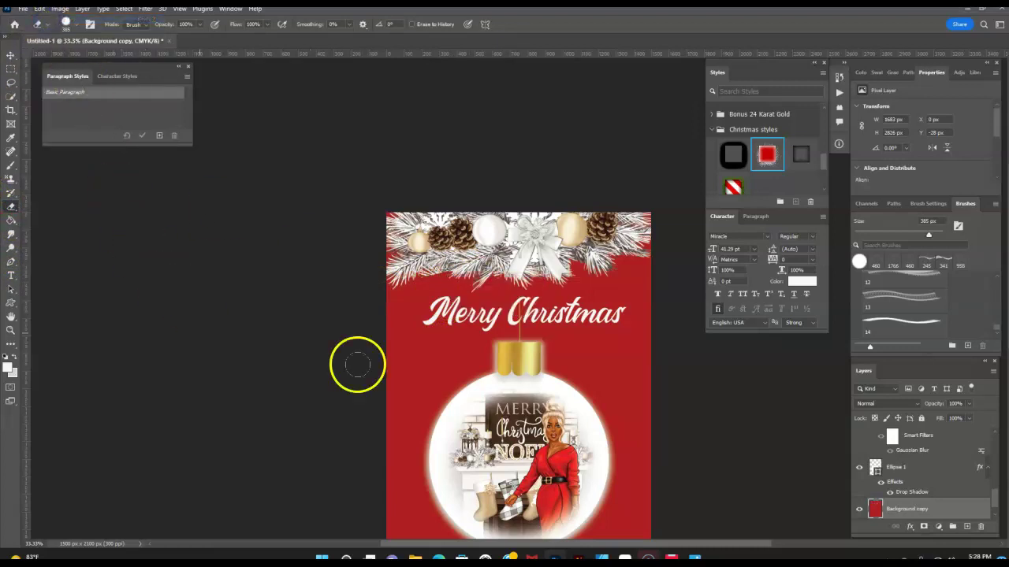
{"action": "left_click", "coordinate": [10, 55]}
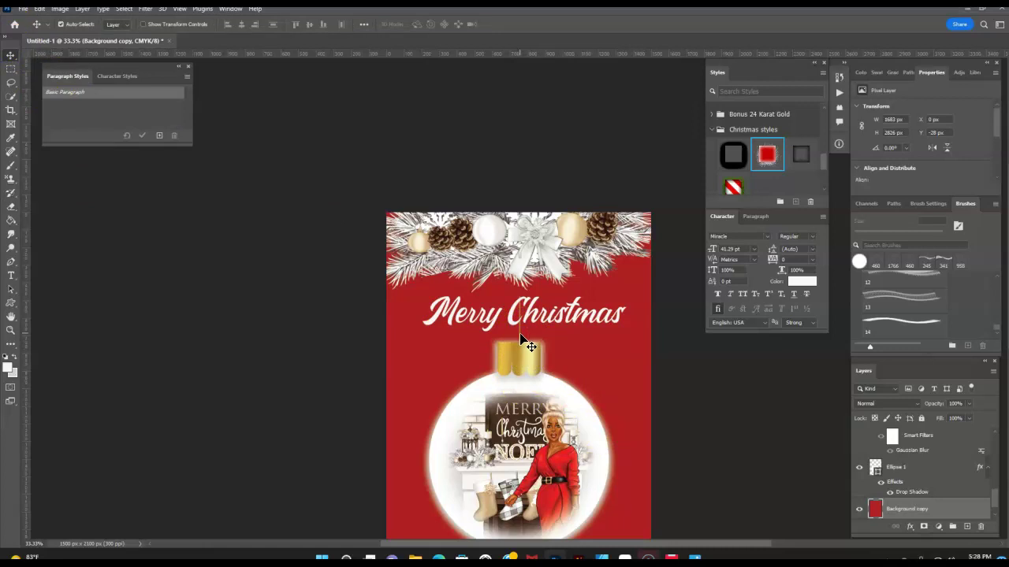
Step: Select the thin gold line's Rectangle 2 layer and rasterize its layer style
{"action": "left_click", "coordinate": [521, 322]}
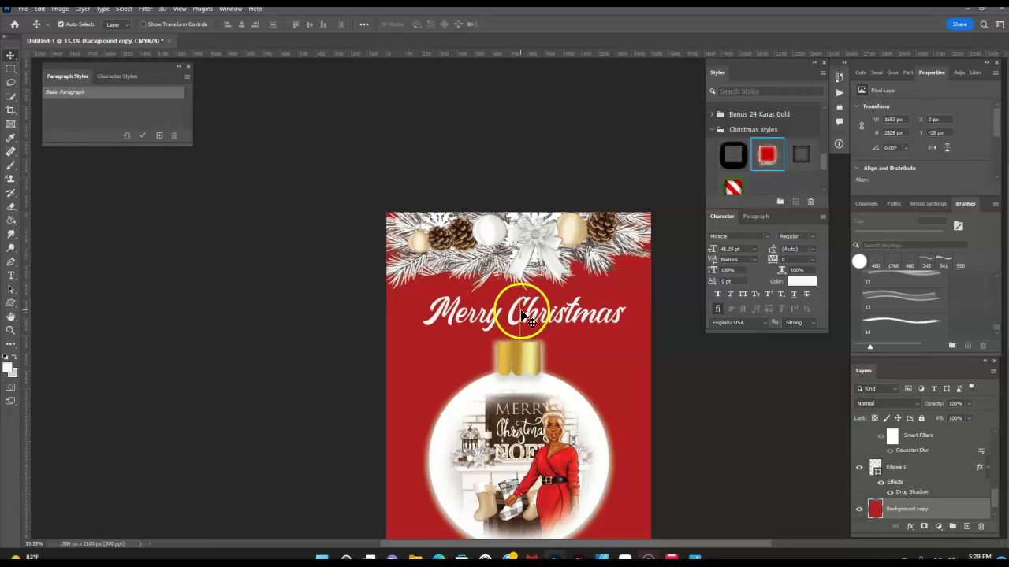
{"action": "double_click", "coordinate": [521, 316]}
{"action": "left_click", "coordinate": [520, 331]}
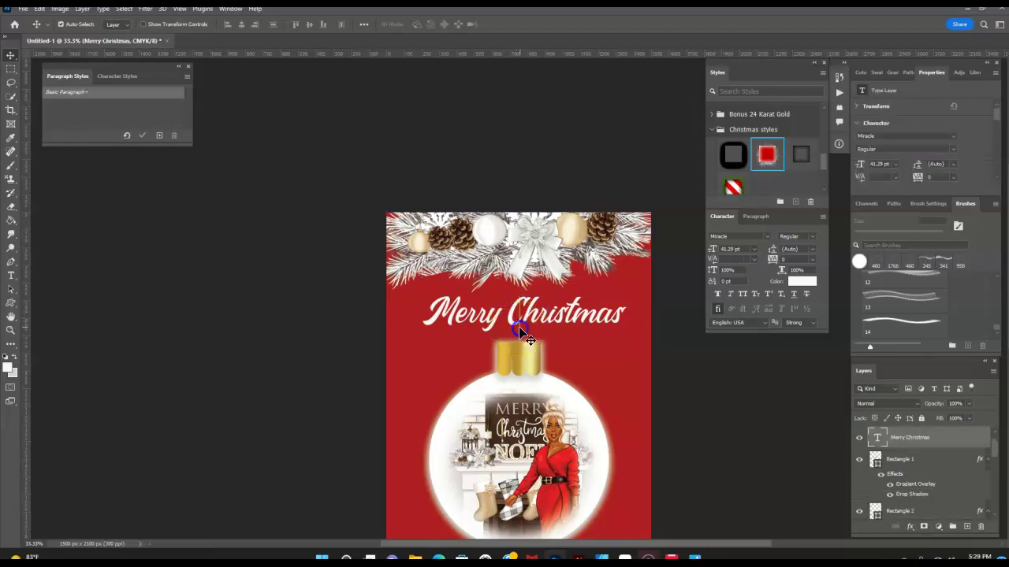
{"action": "left_click_drag", "start_coordinate": [820, 463], "coordinate": [863, 466]}
{"action": "left_click", "coordinate": [860, 460]}
{"action": "left_click", "coordinate": [860, 460]}
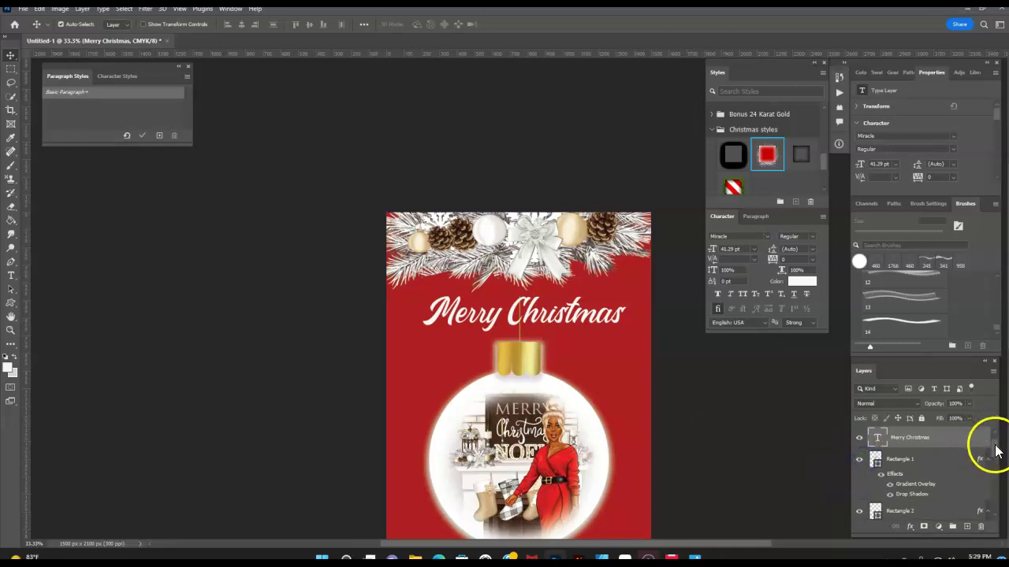
{"action": "left_click_drag", "start_coordinate": [997, 456], "coordinate": [995, 444]}
{"action": "left_click_drag", "start_coordinate": [876, 437], "coordinate": [951, 456]}
{"action": "scroll", "coordinate": [952, 455], "scroll_direction": "down", "scroll_amount": 1}
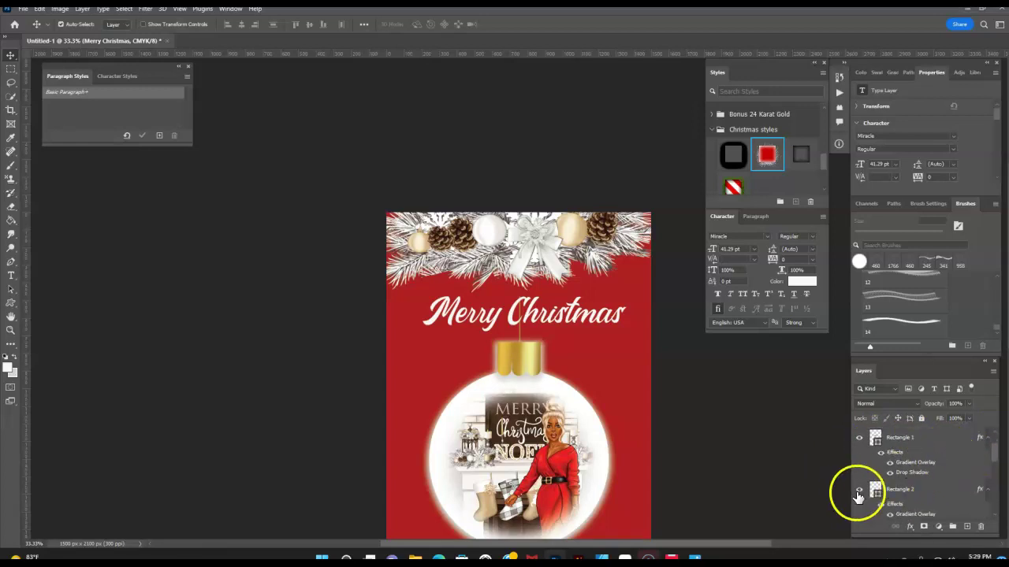
{"action": "left_click", "coordinate": [899, 489]}
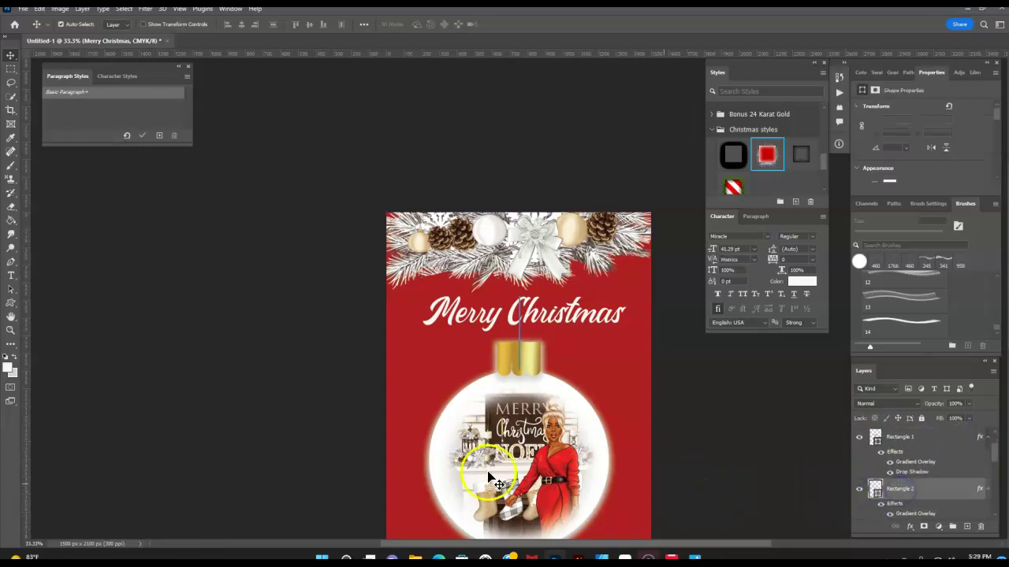
{"action": "left_click", "coordinate": [11, 206]}
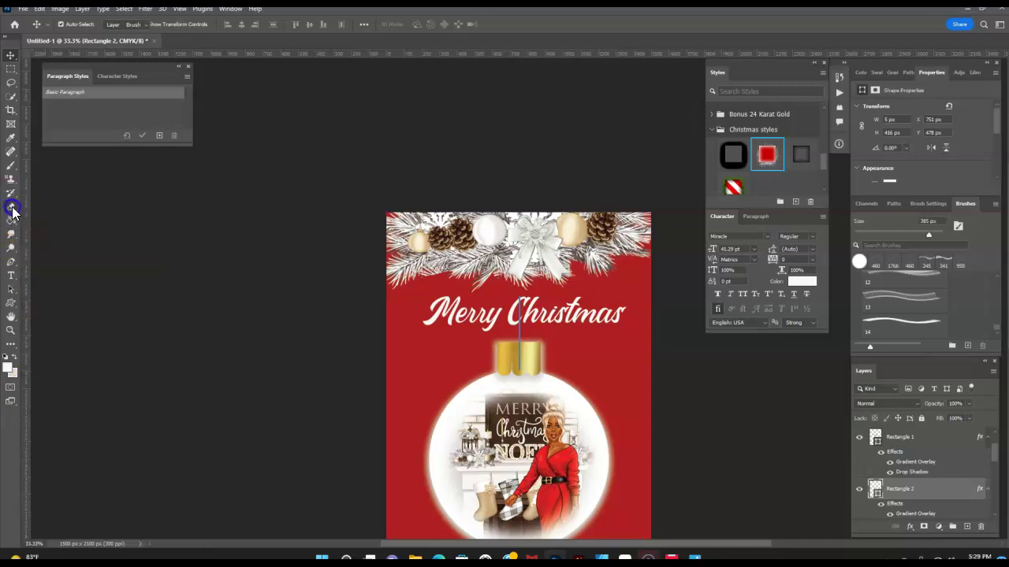
{"action": "right_click", "coordinate": [922, 498]}
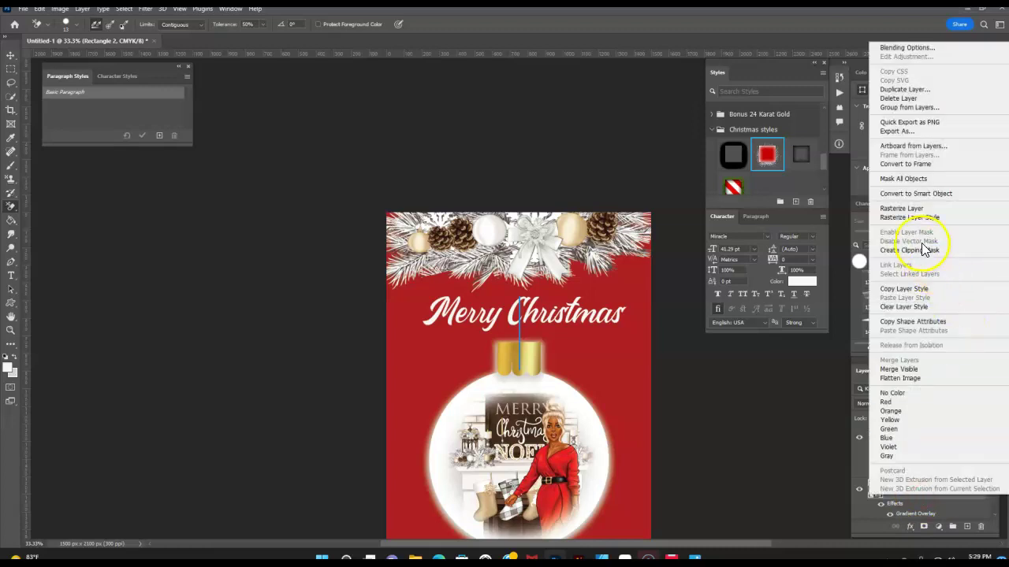
{"action": "left_click", "coordinate": [908, 217]}
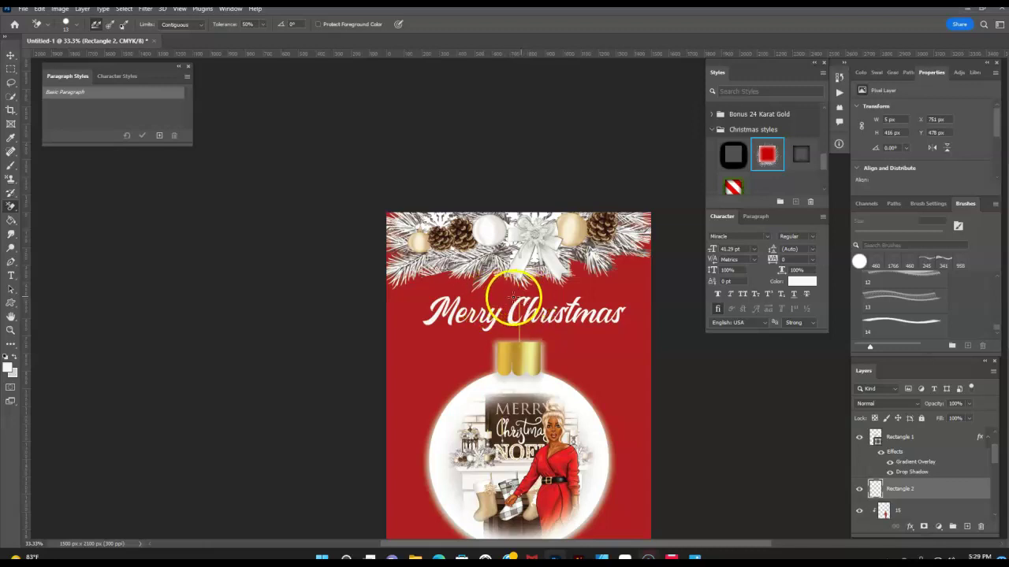
Step: Erase the part of the gold line that shows above and behind the Merry Christmas text, using a 117 px Eraser
{"action": "right_click", "coordinate": [11, 207]}
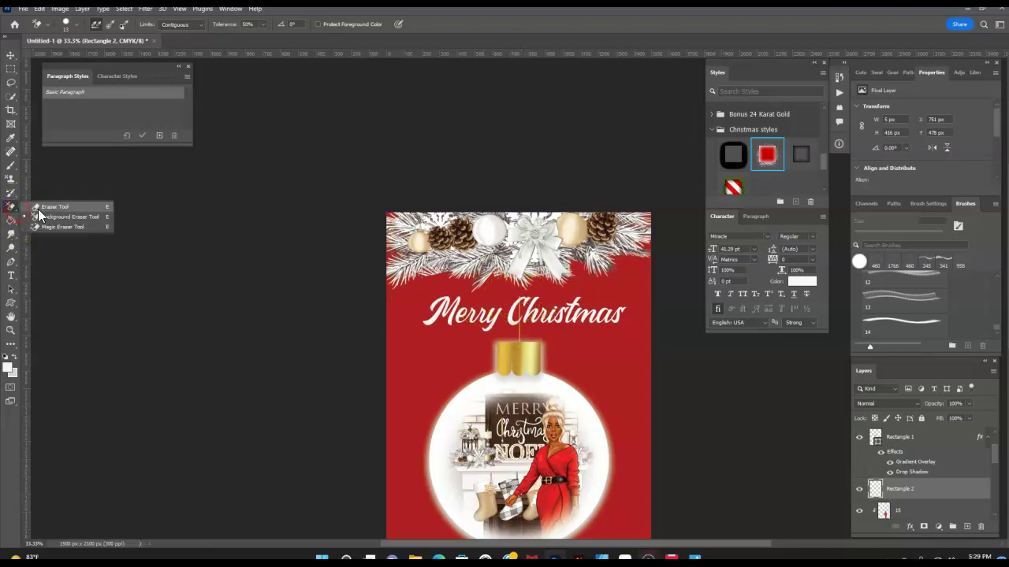
{"action": "left_click", "coordinate": [75, 216]}
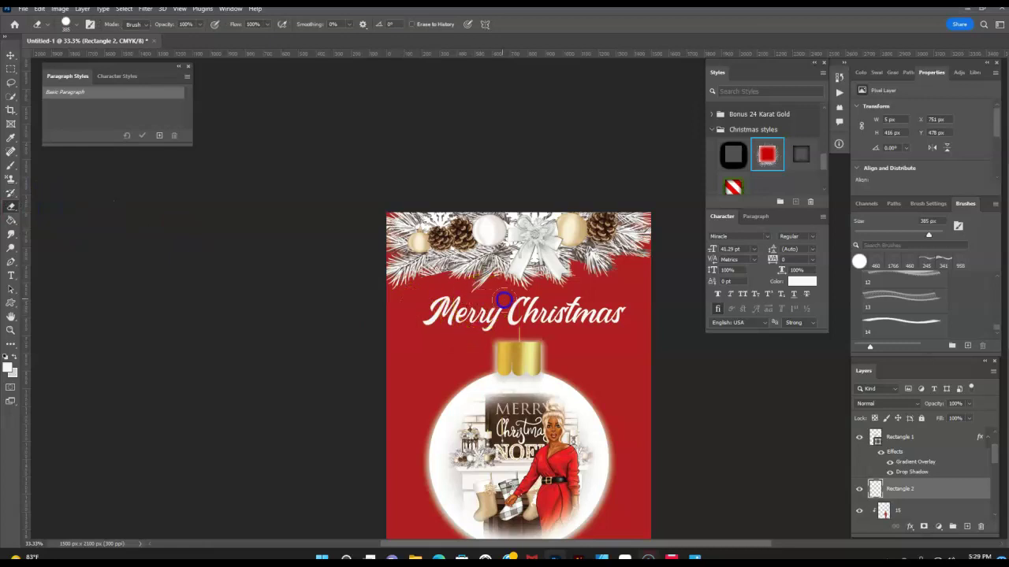
{"action": "left_click", "coordinate": [40, 8]}
{"action": "left_click", "coordinate": [43, 19]}
{"action": "left_click", "coordinate": [77, 26]}
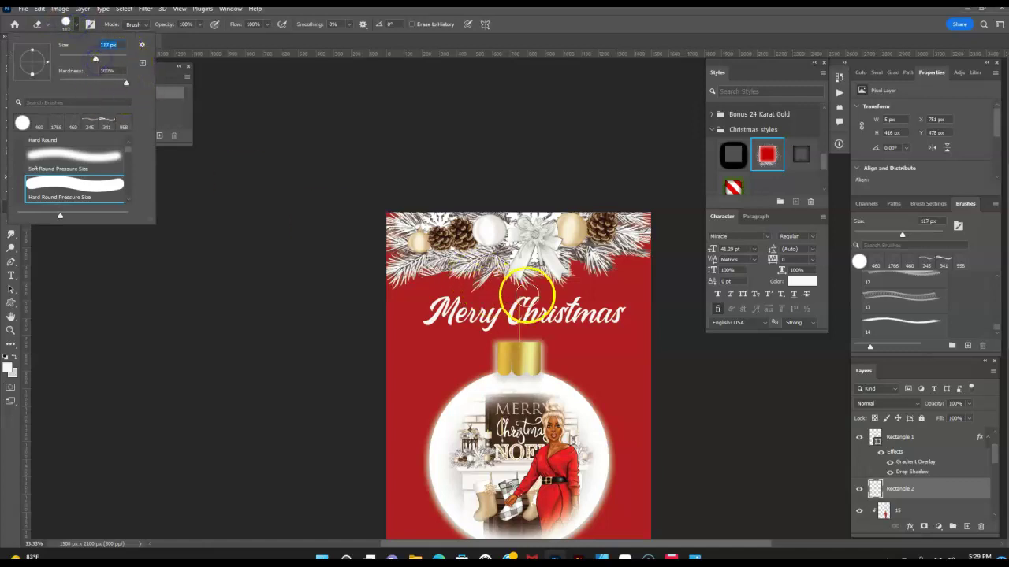
{"action": "left_click", "coordinate": [516, 298]}
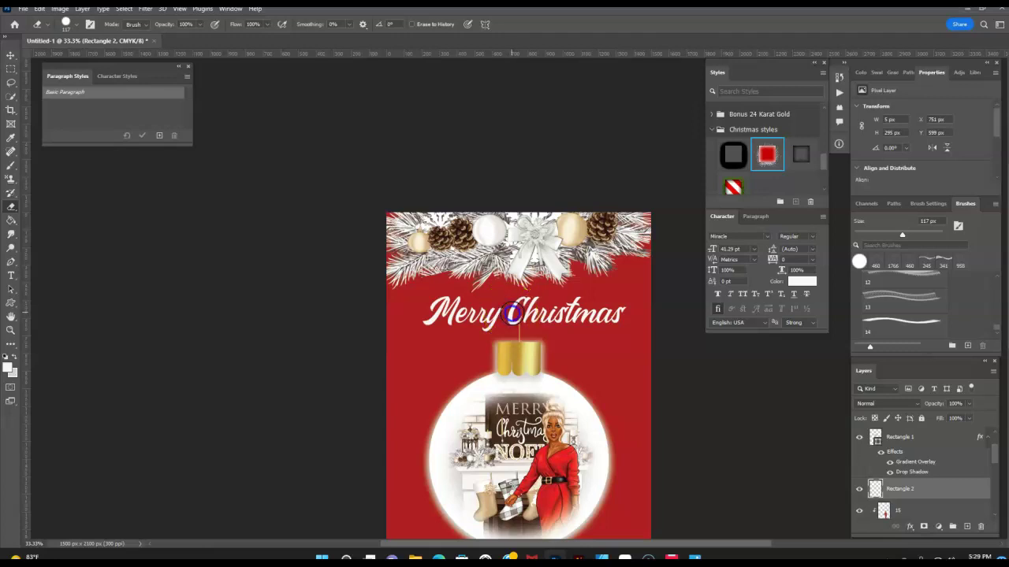
{"action": "left_click", "coordinate": [8, 57]}
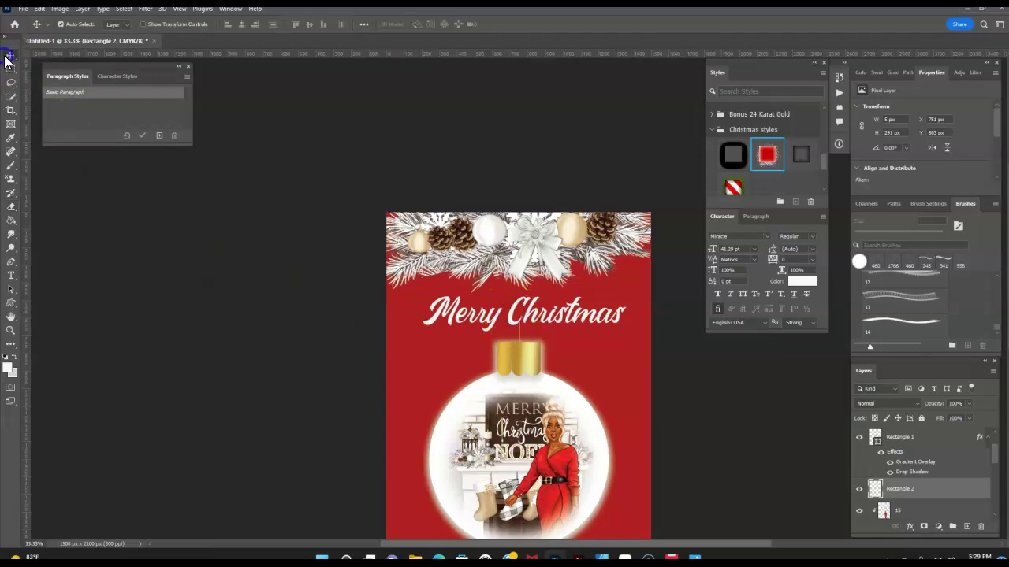
Step: Apply the gold linear Gradient Overlay to the Merry Christmas text
{"action": "scroll", "coordinate": [315, 389], "scroll_direction": "down", "scroll_amount": 2}
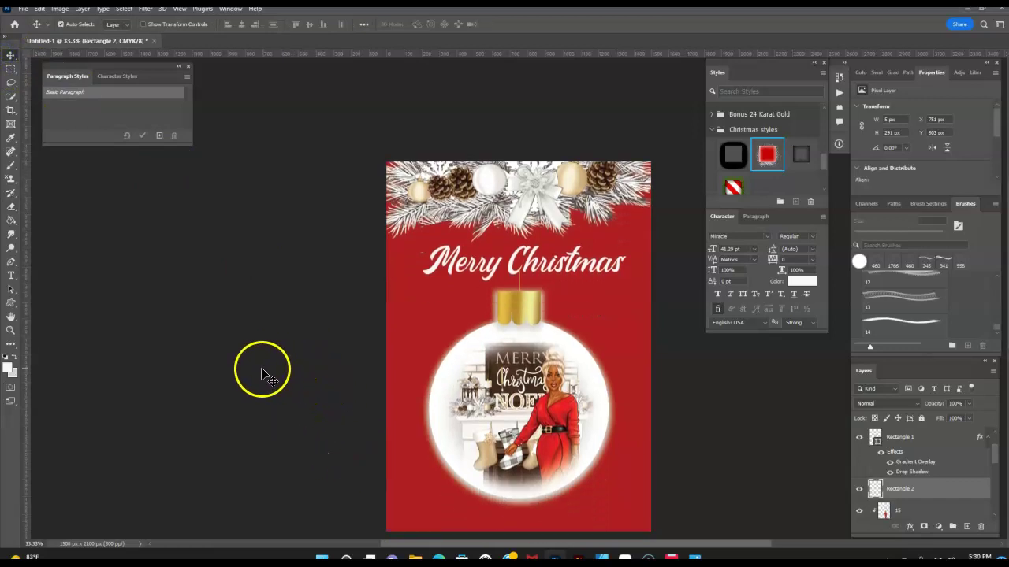
{"action": "scroll", "coordinate": [265, 374], "scroll_direction": "down", "scroll_amount": 2}
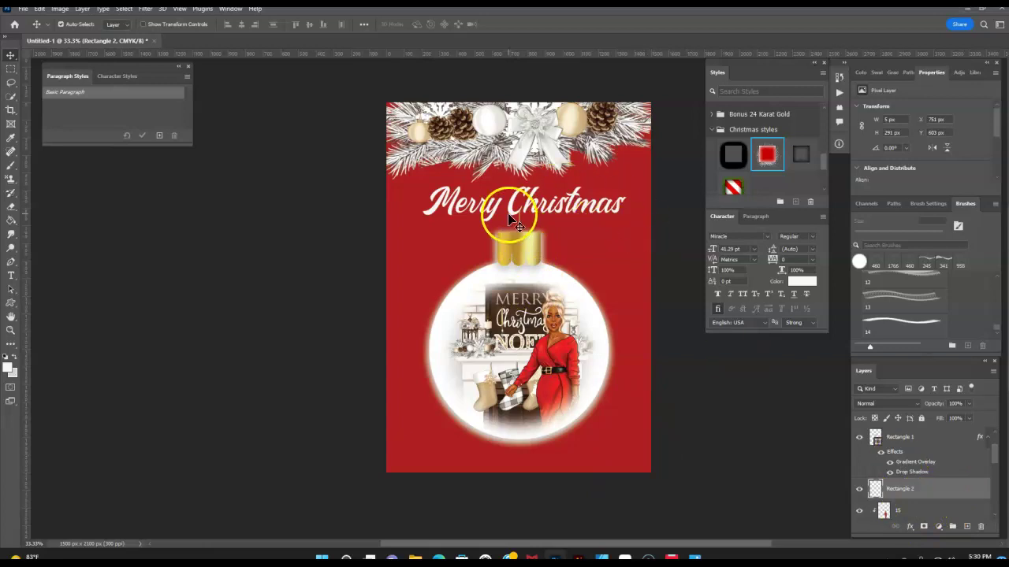
{"action": "left_click", "coordinate": [573, 207]}
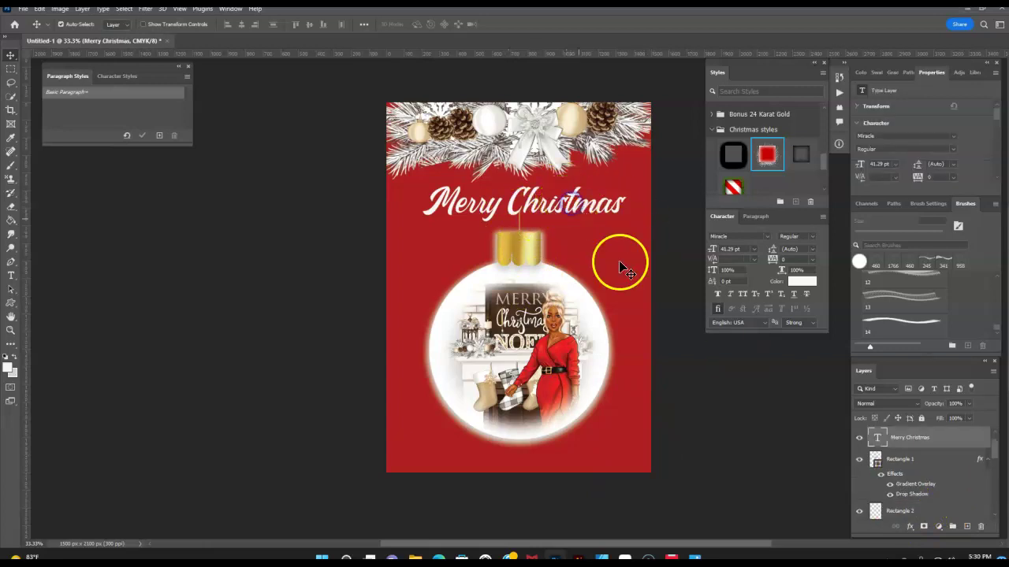
{"action": "left_click", "coordinate": [911, 532]}
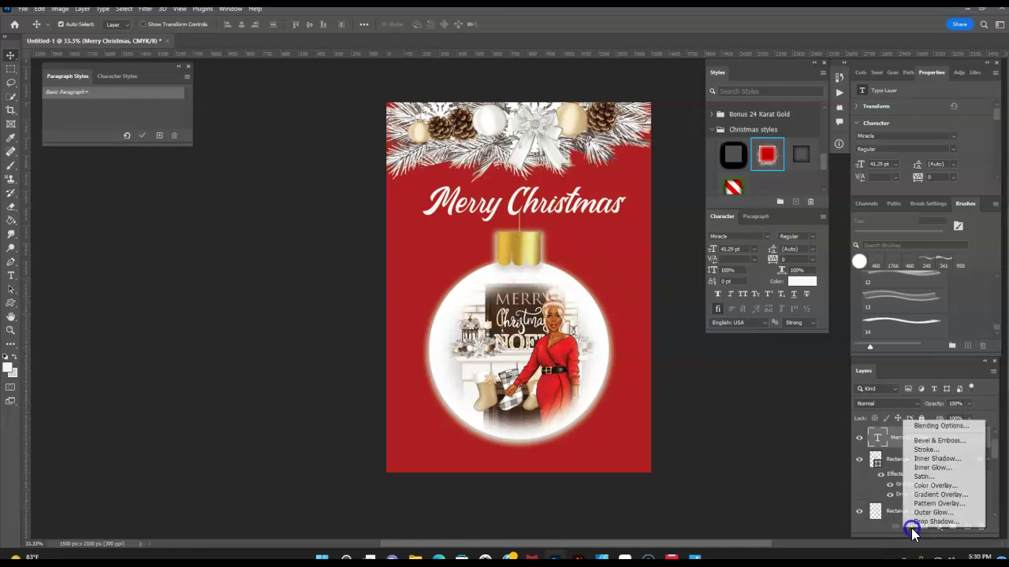
{"action": "left_click", "coordinate": [934, 495]}
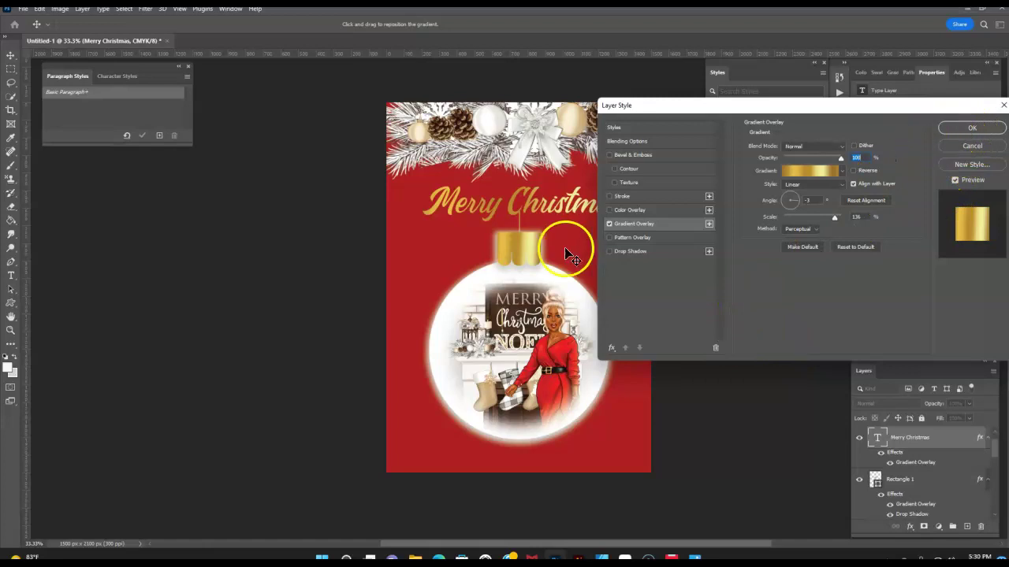
Step: Add a Drop Shadow to the Merry Christmas text and set its color to light beige e8dac5
{"action": "left_click", "coordinate": [609, 251]}
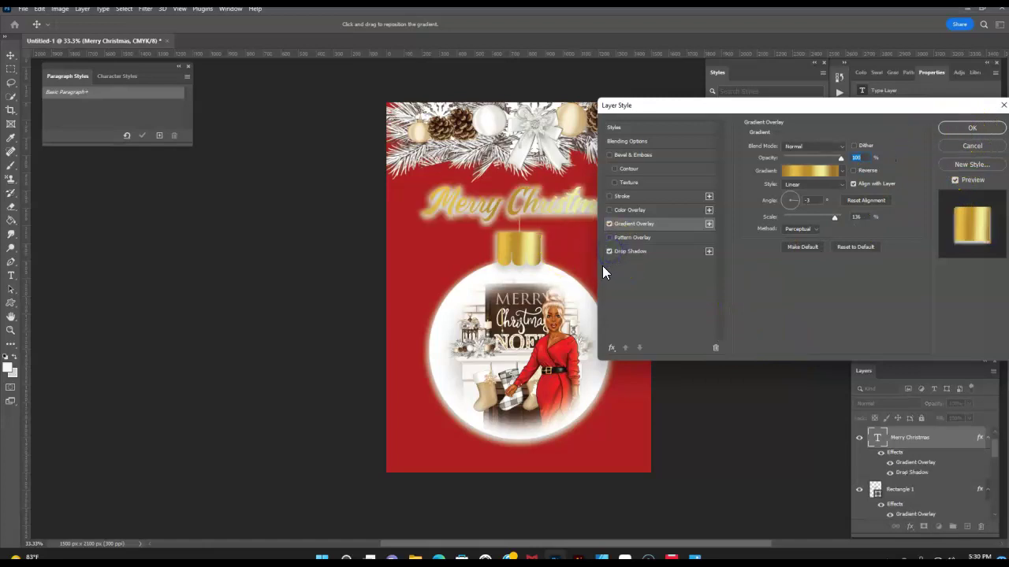
{"action": "left_click", "coordinate": [667, 252]}
{"action": "left_click", "coordinate": [855, 149]}
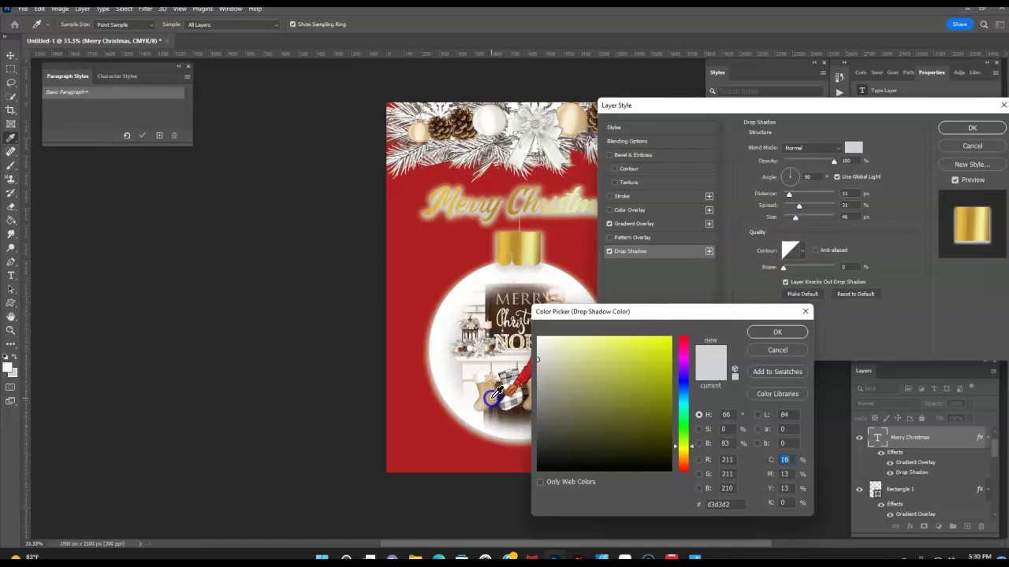
{"action": "left_click", "coordinate": [726, 340]}
{"action": "mouse_move", "coordinate": [578, 380]}
{"action": "left_mouse_down"}
{"action": "mouse_move", "coordinate": [591, 378]}
{"action": "mouse_move", "coordinate": [556, 348]}
{"action": "left_mouse_up"}
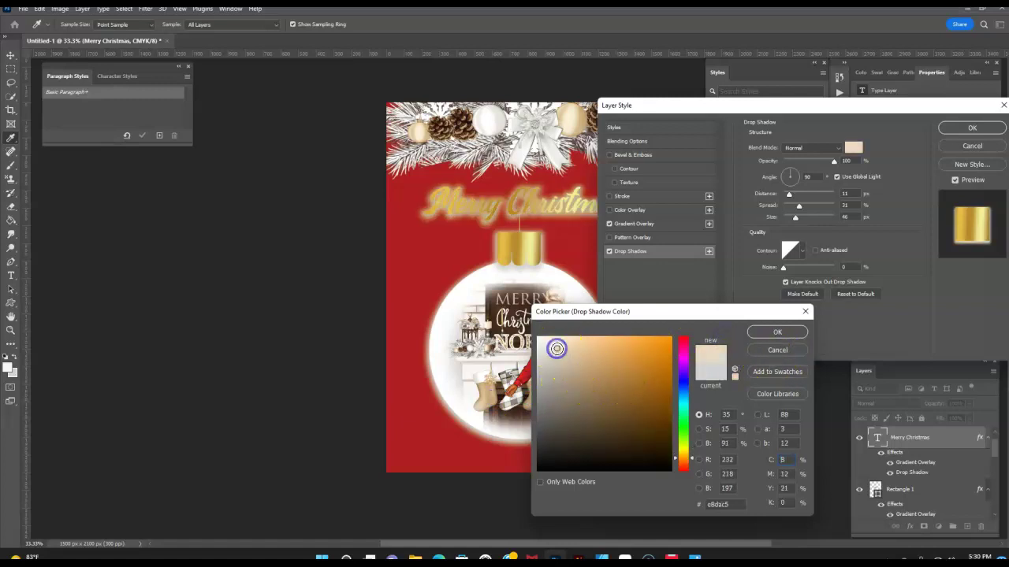
{"action": "left_click", "coordinate": [777, 332]}
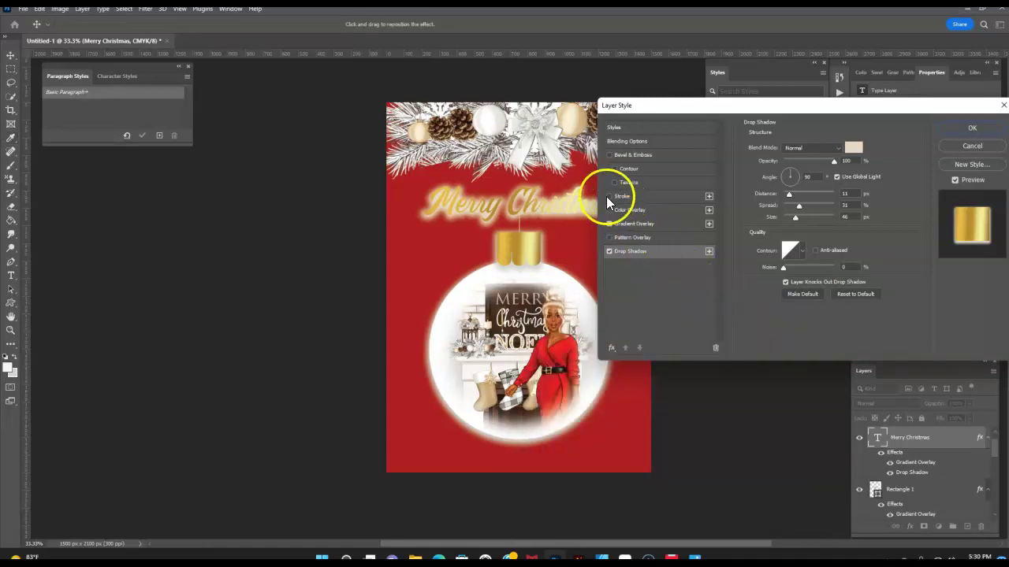
Step: Add a Stroke to the Merry Christmas text in dark brown sampled from the fireplace artwork and set its size to 6 px
{"action": "left_click", "coordinate": [609, 197]}
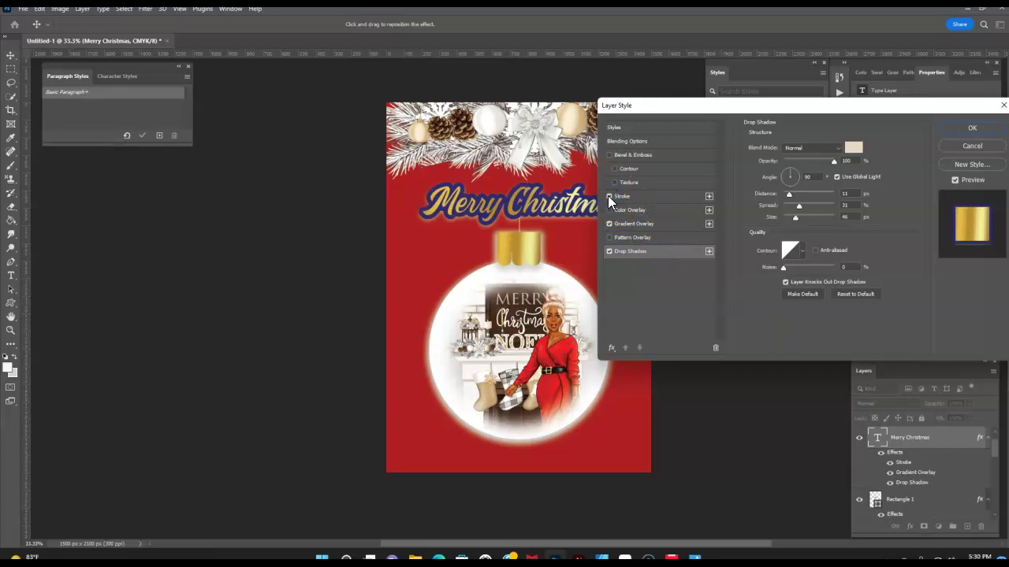
{"action": "left_click", "coordinate": [647, 199]}
{"action": "left_click", "coordinate": [772, 225]}
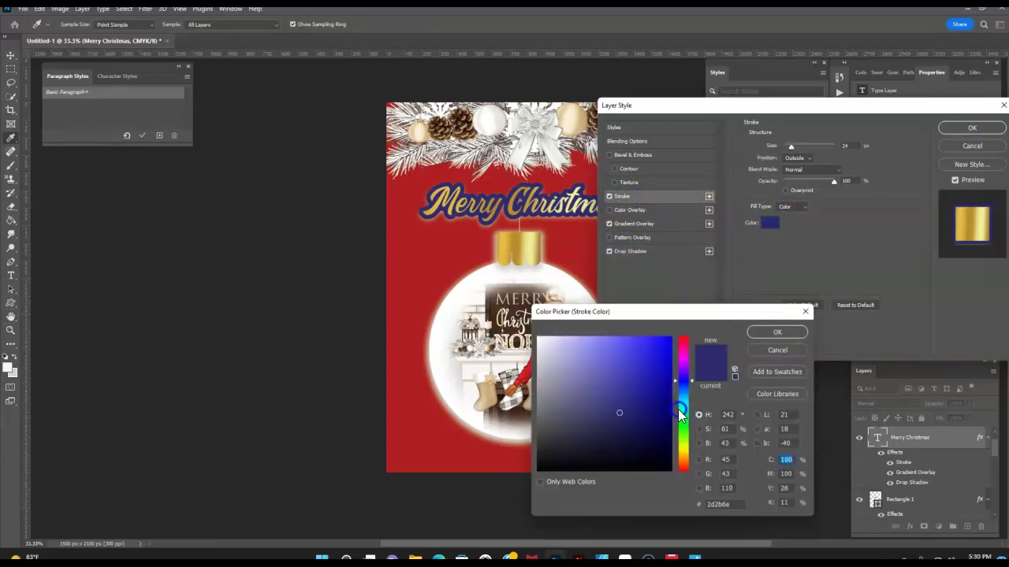
{"action": "left_click", "coordinate": [500, 301]}
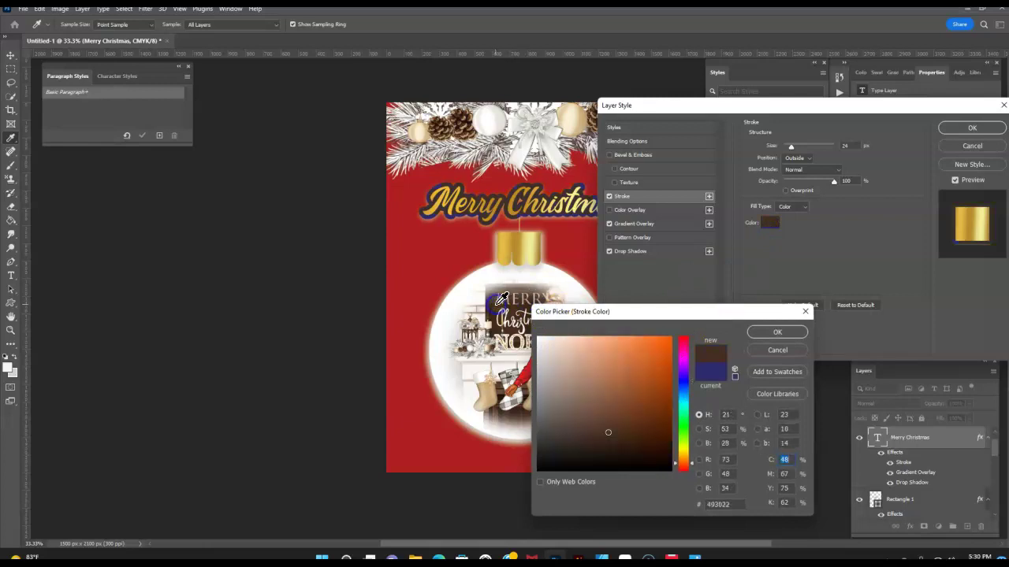
{"action": "left_click", "coordinate": [776, 334]}
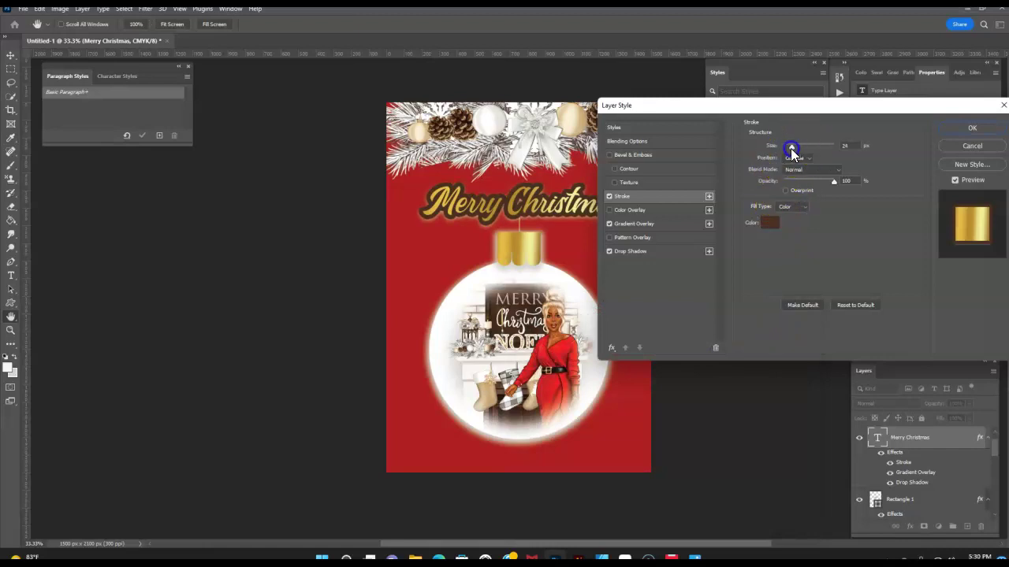
{"action": "left_click_drag", "start_coordinate": [791, 148], "coordinate": [789, 148]}
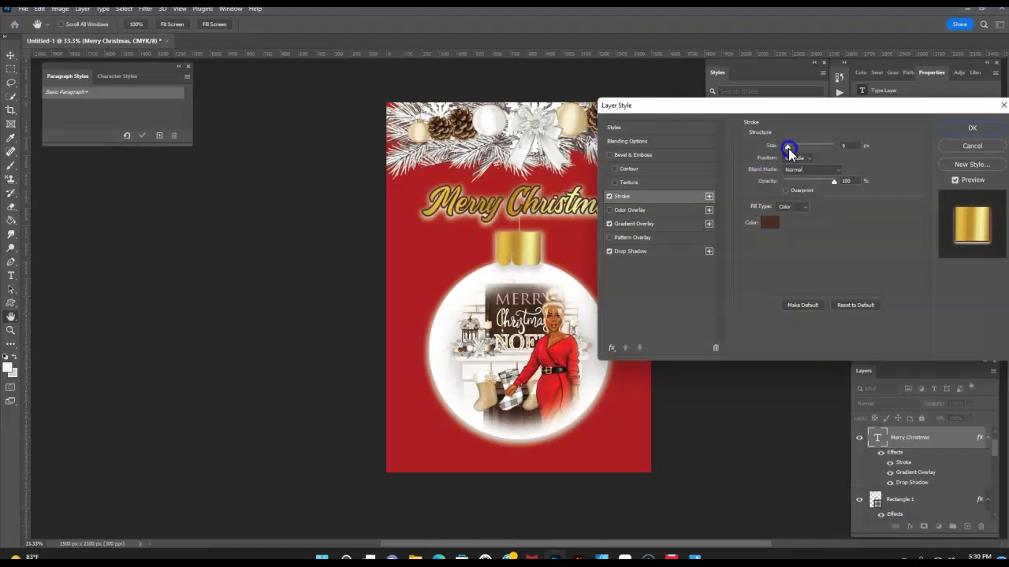
{"action": "left_click_drag", "start_coordinate": [788, 148], "coordinate": [786, 148]}
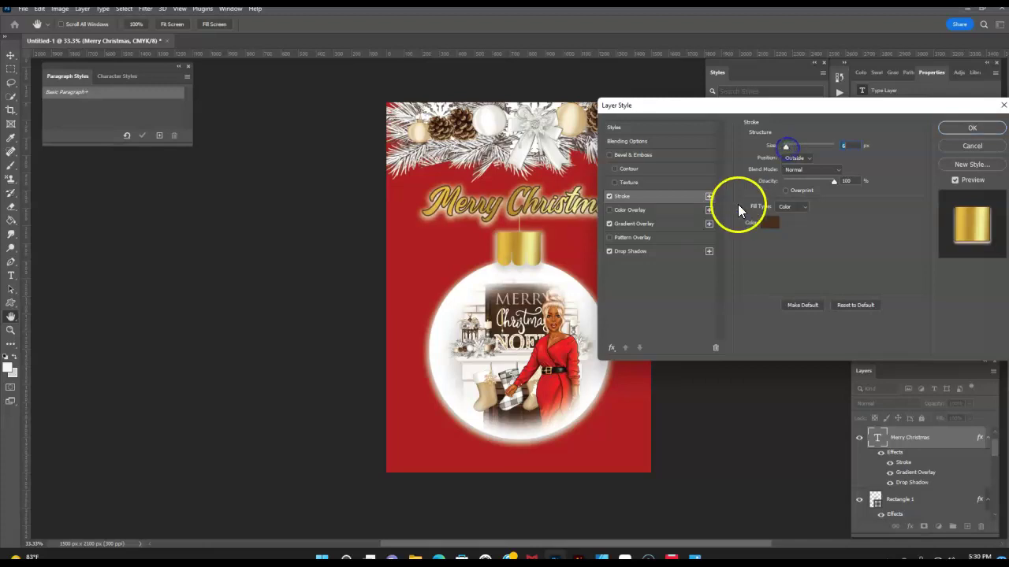
Step: Reduce the Merry Christmas text's Drop Shadow to 2% spread and about 18 px size, and apply the layer style
{"action": "left_click", "coordinate": [659, 252]}
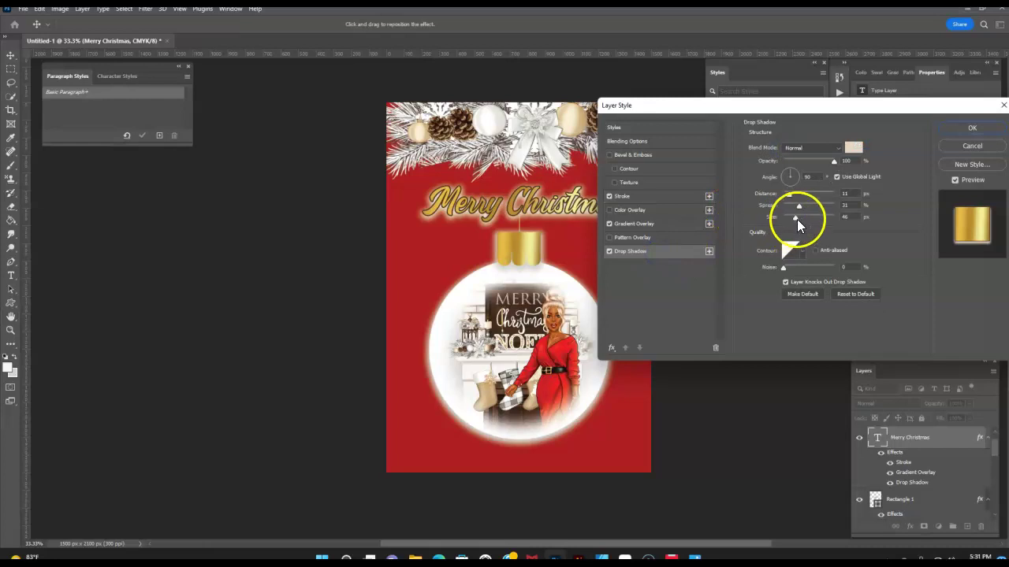
{"action": "left_click_drag", "start_coordinate": [791, 205], "coordinate": [788, 217]}
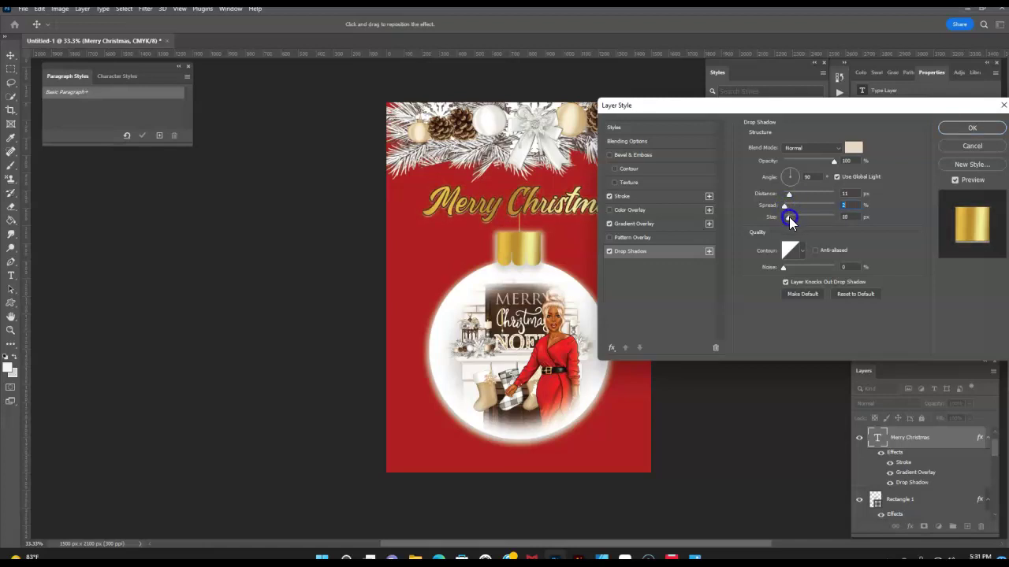
{"action": "left_click", "coordinate": [972, 128]}
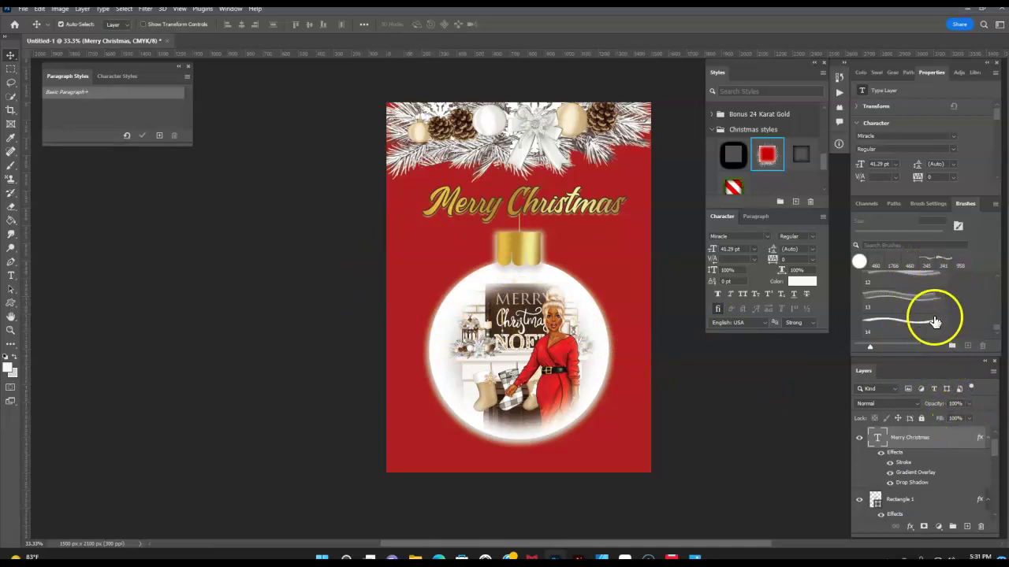
Step: Choose the 460 px snow speck brush and add a new layer above the Merry Christmas text
{"action": "scroll", "coordinate": [937, 315], "scroll_direction": "up", "scroll_amount": 5}
{"action": "scroll", "coordinate": [942, 306], "scroll_direction": "up", "scroll_amount": 6}
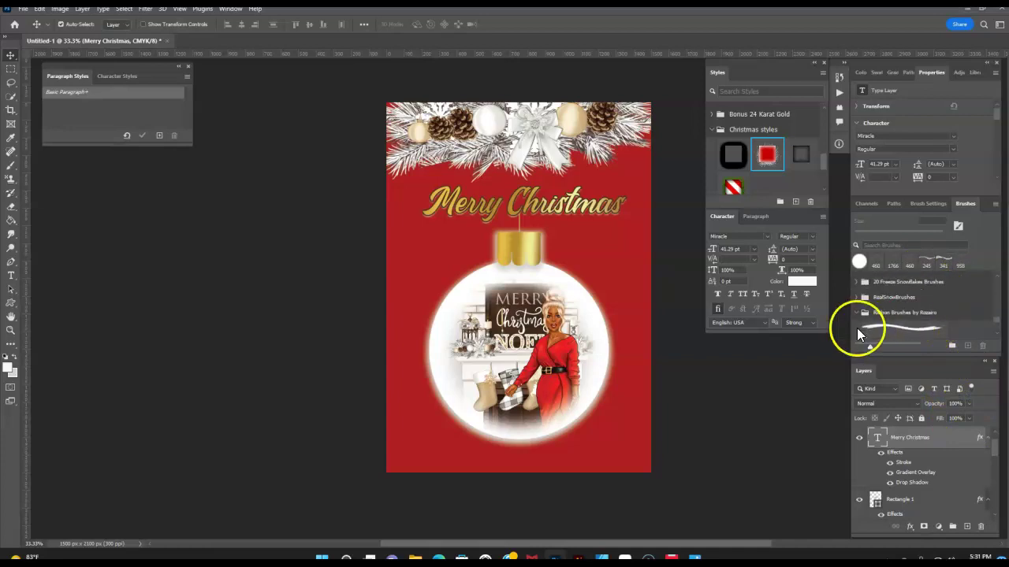
{"action": "left_click", "coordinate": [858, 313]}
{"action": "mouse_move", "coordinate": [877, 327]}
{"action": "left_mouse_down"}
{"action": "mouse_move", "coordinate": [889, 276]}
{"action": "mouse_move", "coordinate": [875, 265]}
{"action": "left_mouse_up"}
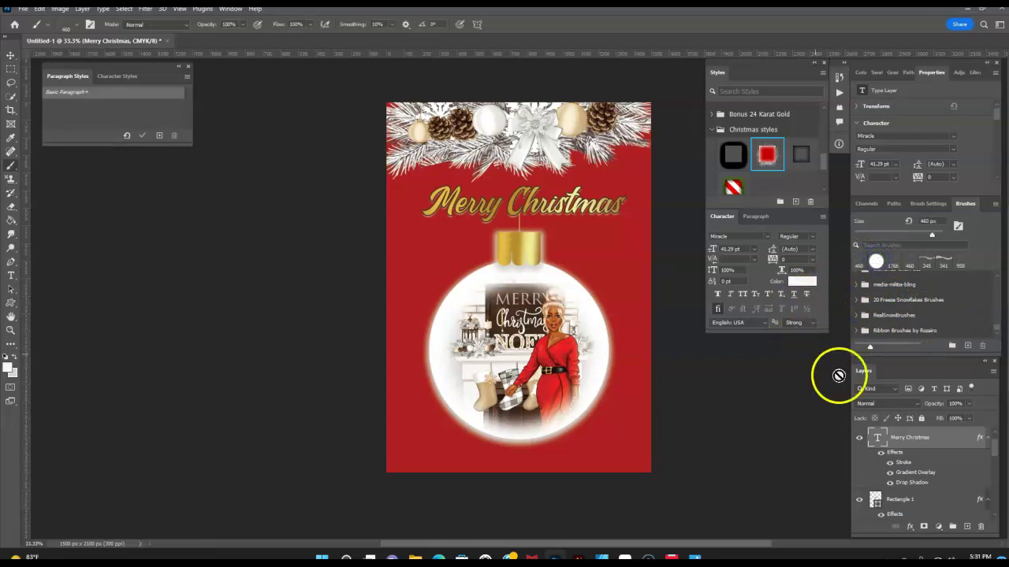
{"action": "left_click", "coordinate": [967, 527]}
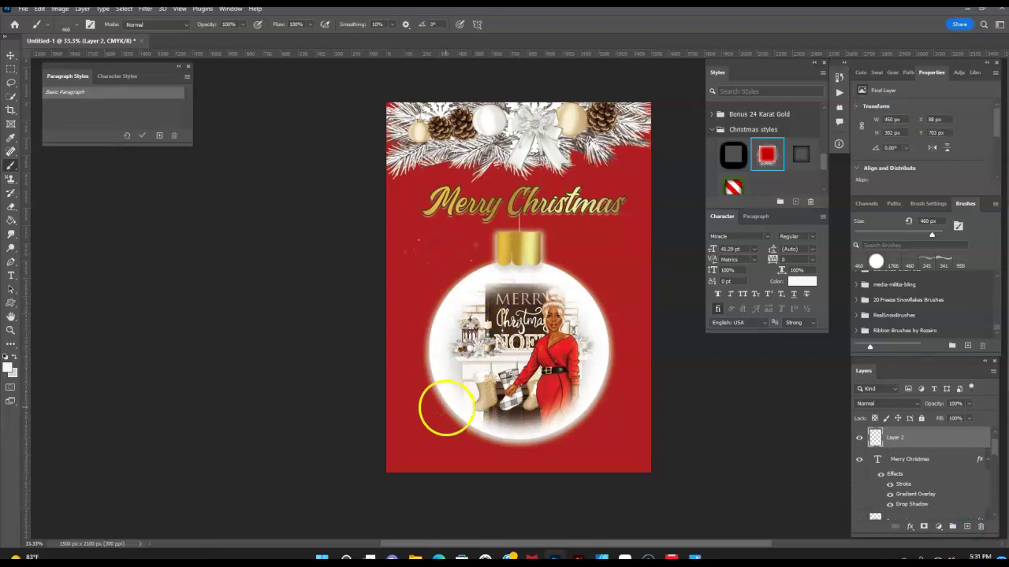
Step: Paint white snow specks across the whole card on the new layer, enlarging the brush to 2305 px
{"action": "mouse_move", "coordinate": [446, 407]}
{"action": "left_mouse_down"}
{"action": "mouse_move", "coordinate": [416, 314]}
{"action": "mouse_move", "coordinate": [389, 295]}
{"action": "mouse_move", "coordinate": [431, 333]}
{"action": "mouse_move", "coordinate": [420, 216]}
{"action": "mouse_move", "coordinate": [439, 196]}
{"action": "left_mouse_up"}
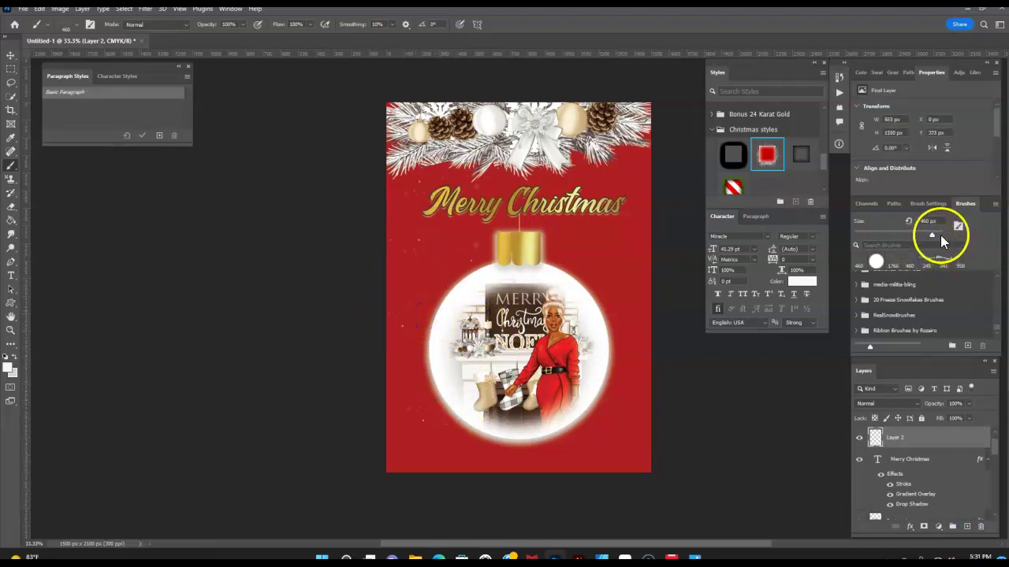
{"action": "left_click_drag", "start_coordinate": [935, 232], "coordinate": [937, 233]}
{"action": "left_click_drag", "start_coordinate": [513, 247], "coordinate": [499, 226]}
{"action": "left_click", "coordinate": [504, 406]}
{"action": "mouse_move", "coordinate": [398, 433]}
{"action": "left_mouse_down"}
{"action": "mouse_move", "coordinate": [372, 432]}
{"action": "mouse_move", "coordinate": [356, 410]}
{"action": "left_mouse_up"}
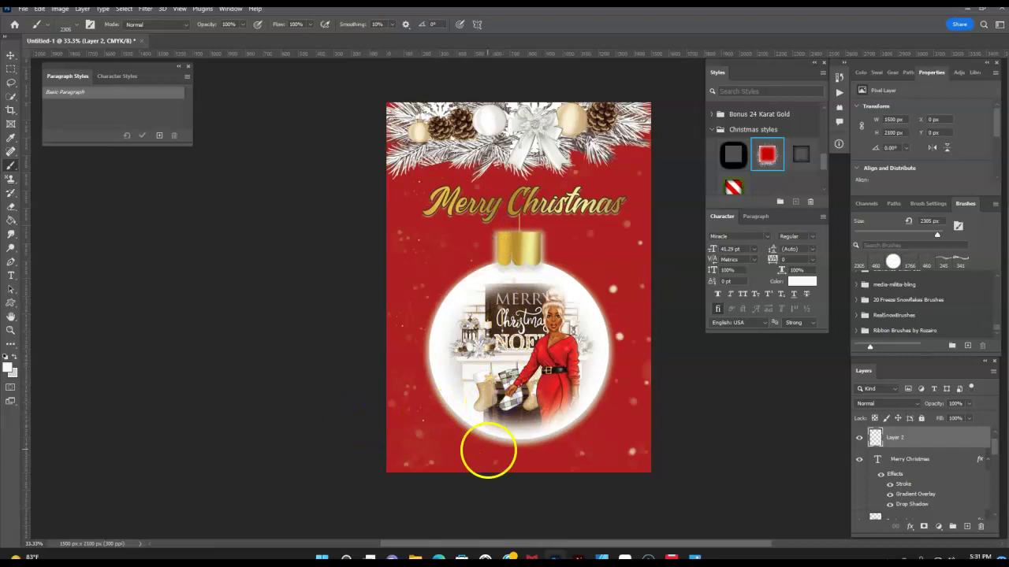
{"action": "left_click", "coordinate": [488, 206]}
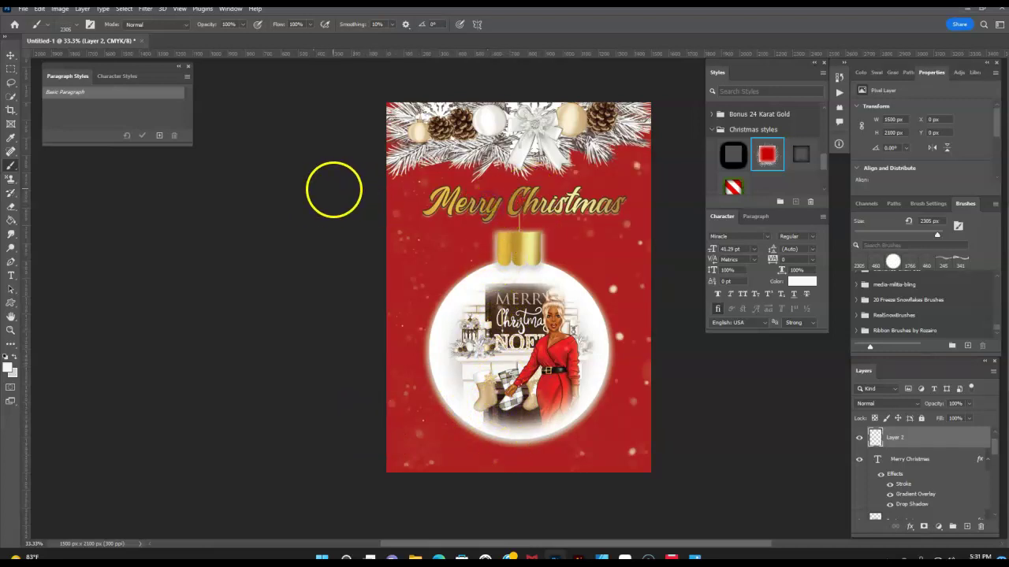
{"action": "left_click", "coordinate": [497, 261]}
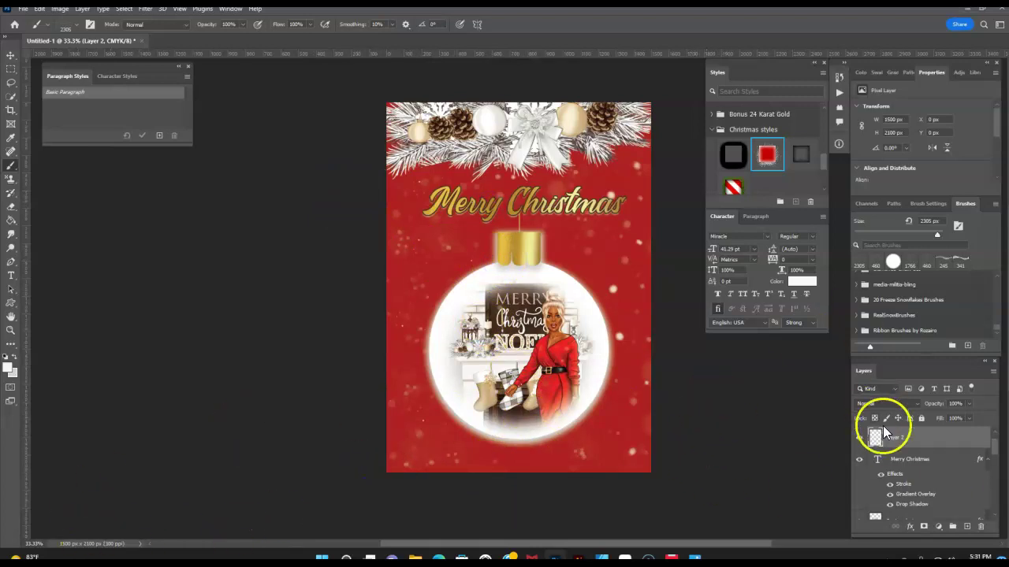
Step: Move the snow layer down the layer stack to directly above Ellipse 2, behind the text and ornament cap
{"action": "left_click", "coordinate": [11, 56]}
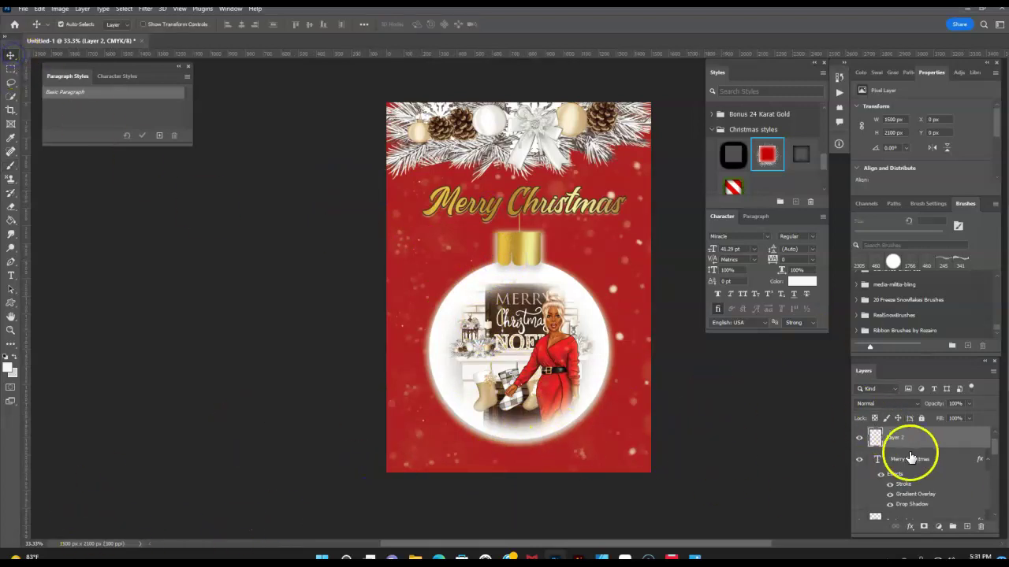
{"action": "left_click_drag", "start_coordinate": [942, 443], "coordinate": [918, 473]}
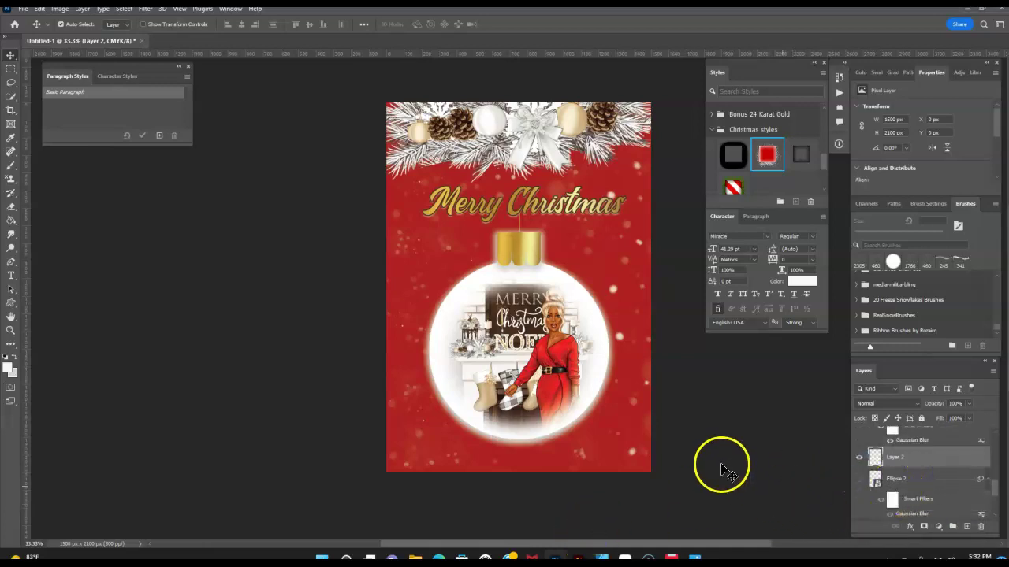
{"action": "scroll", "coordinate": [710, 453], "scroll_direction": "up", "scroll_amount": 3}
{"action": "scroll", "coordinate": [685, 434], "scroll_direction": "down", "scroll_amount": 2}
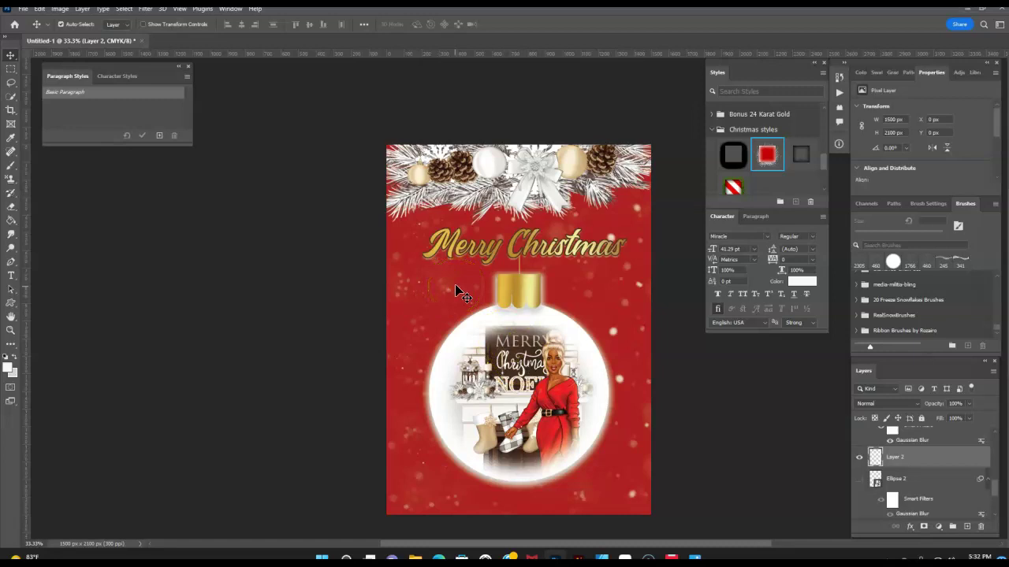
Step: Move the Merry Christmas text slightly up toward the garland
{"action": "left_click", "coordinate": [501, 404]}
{"action": "left_click", "coordinate": [511, 249]}
{"action": "left_click_drag", "start_coordinate": [511, 249], "coordinate": [509, 238]}
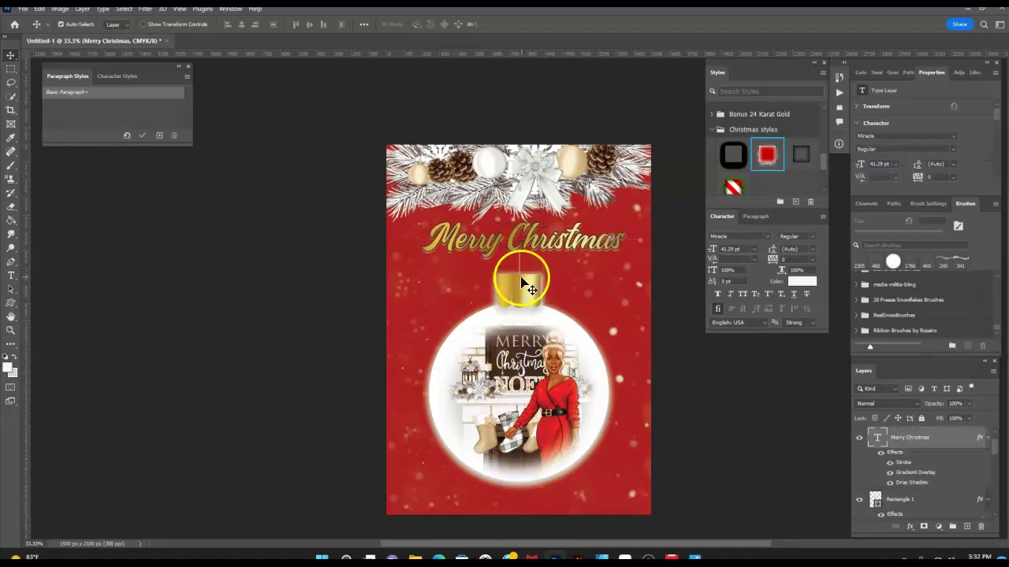
Step: Select all the ornament layers from the gold cap down to Ellipse 1 and move them up closer to the text
{"action": "left_click_drag", "start_coordinate": [996, 439], "coordinate": [1006, 498]}
{"action": "left_click", "coordinate": [937, 469]}
{"action": "left_click", "coordinate": [921, 492]}
{"action": "left_click", "coordinate": [918, 493], "text": "shift"}
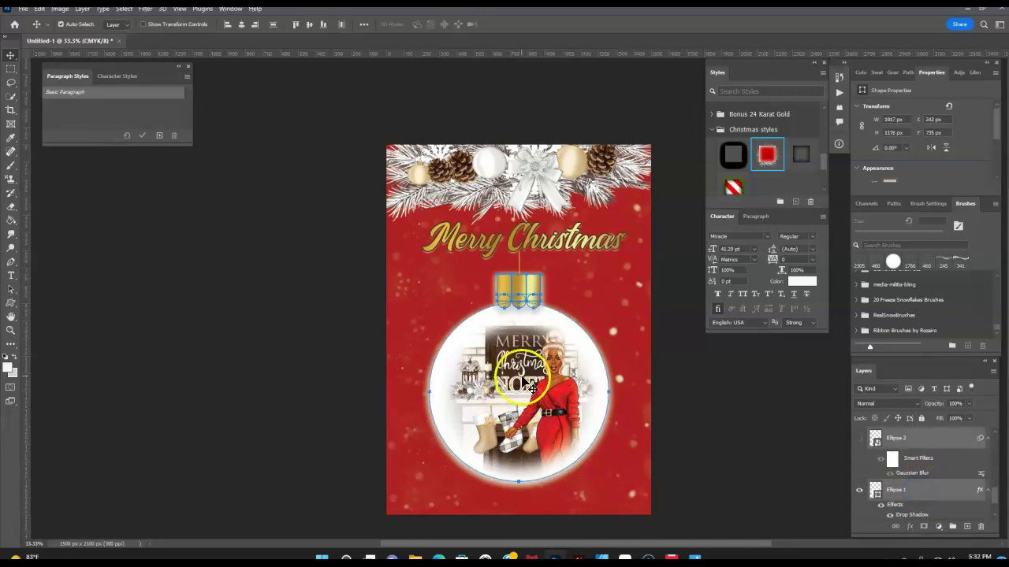
{"action": "left_click_drag", "start_coordinate": [554, 423], "coordinate": [554, 410]}
{"action": "left_click", "coordinate": [289, 288]}
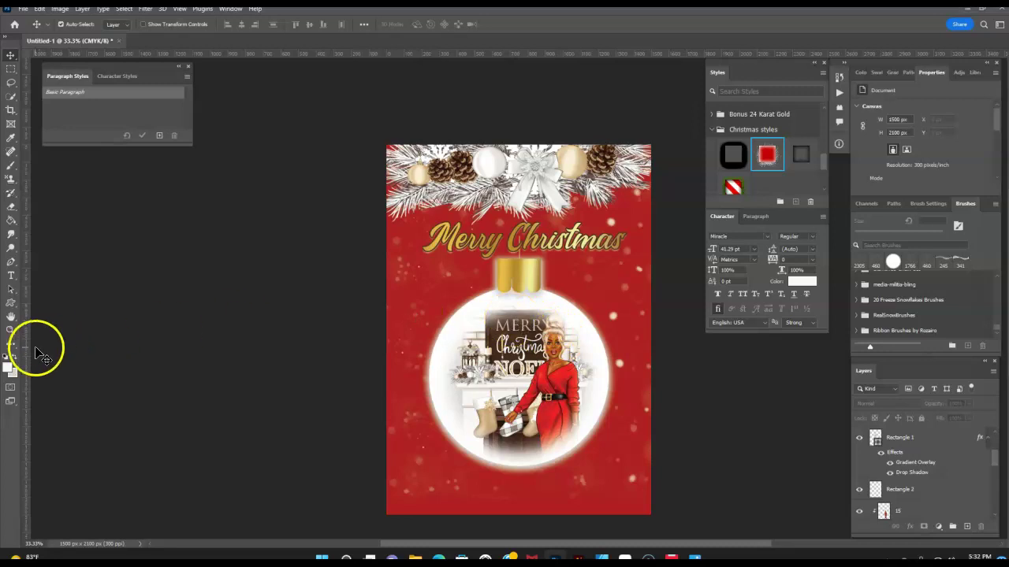
{"action": "left_click", "coordinate": [857, 438]}
{"action": "left_click", "coordinate": [858, 438]}
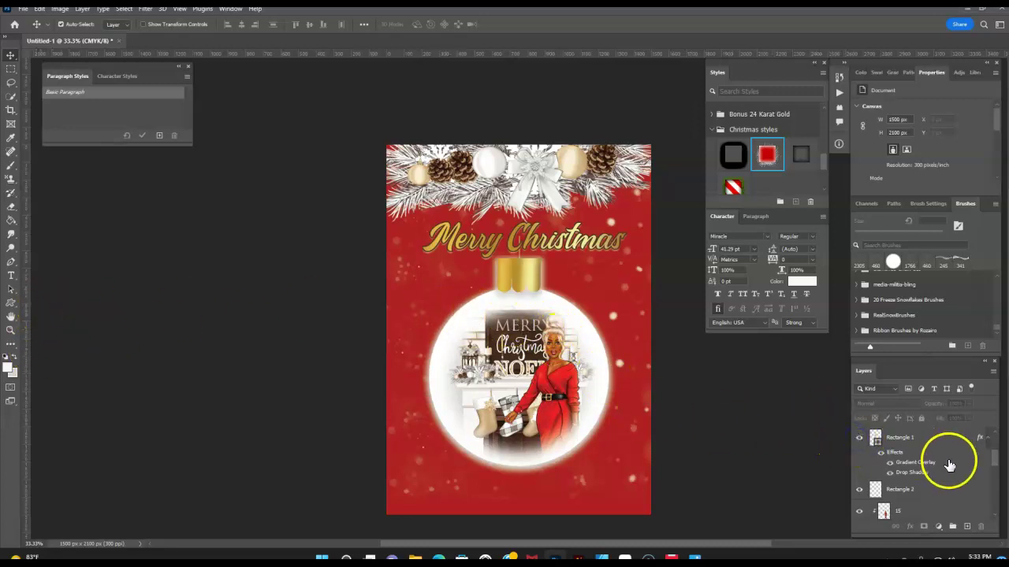
{"action": "left_click", "coordinate": [859, 490]}
{"action": "left_click", "coordinate": [9, 206]}
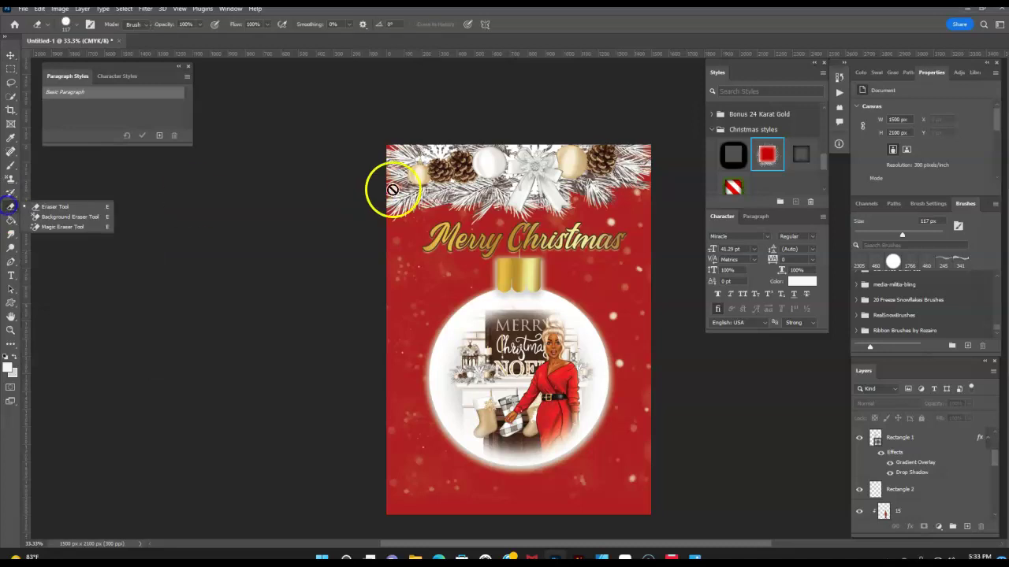
{"action": "left_click", "coordinate": [902, 489]}
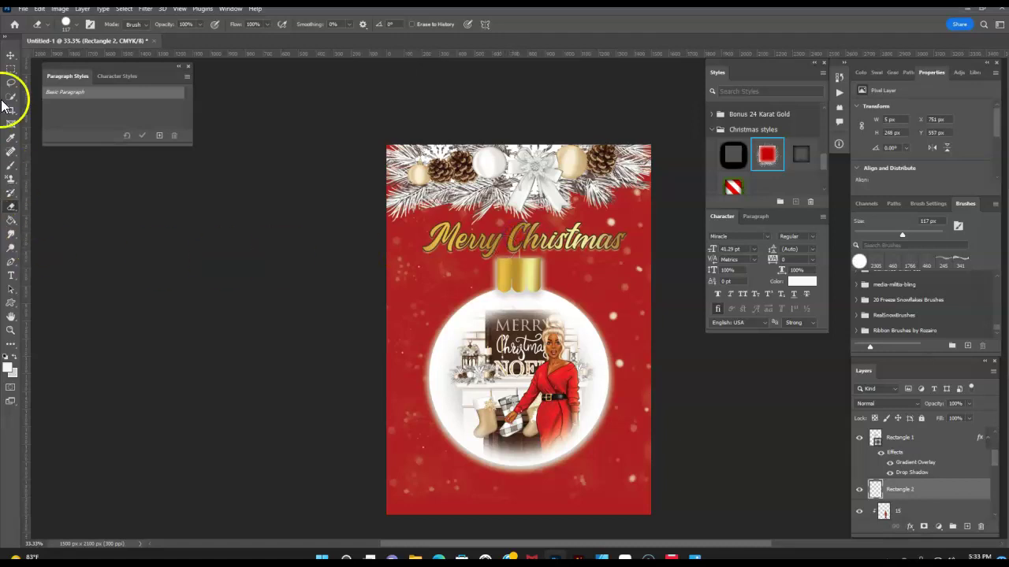
{"action": "left_click", "coordinate": [11, 55]}
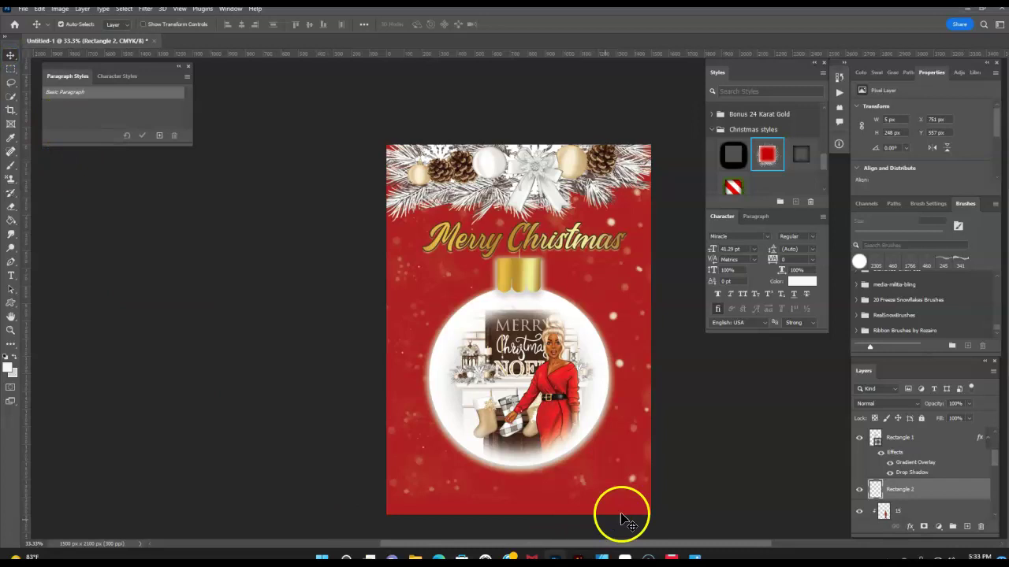
Step: Narrow the gold ornament cap to about 84% of its width with Free Transform and recenter it over the ornament
{"action": "left_click", "coordinate": [519, 285]}
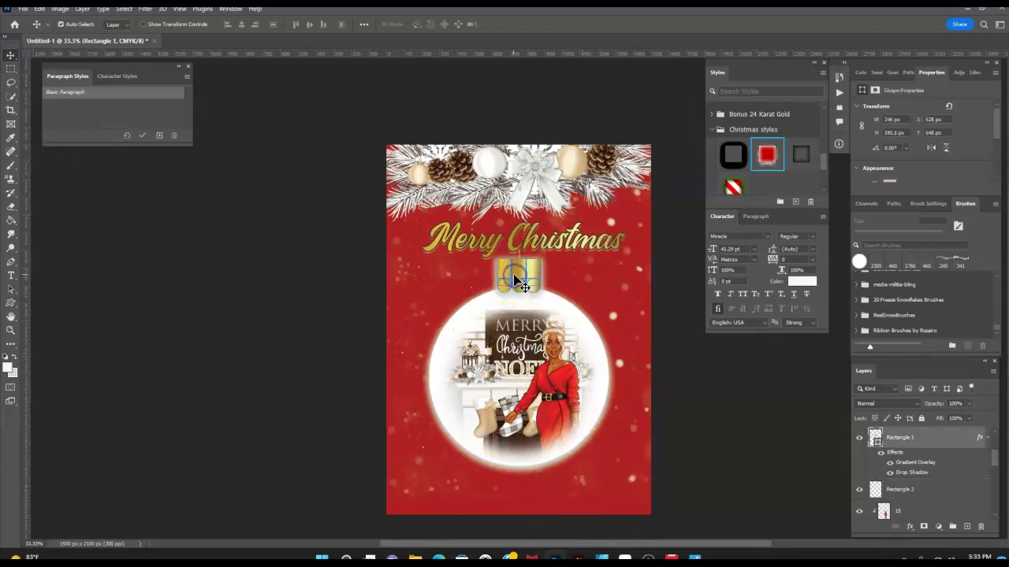
{"action": "left_click", "coordinate": [38, 8]}
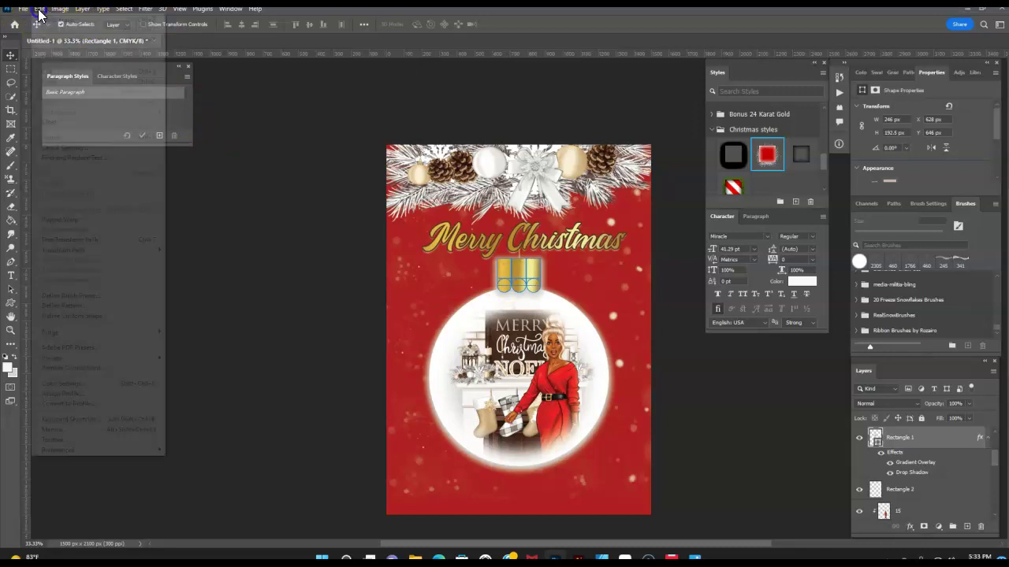
{"action": "left_click", "coordinate": [69, 240]}
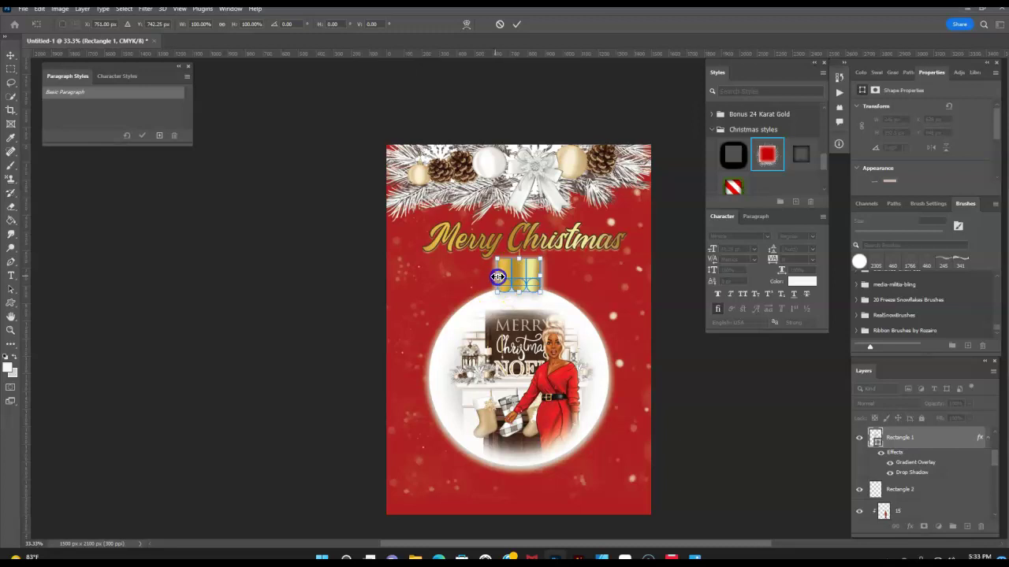
{"action": "left_click_drag", "start_coordinate": [498, 277], "coordinate": [500, 276]}
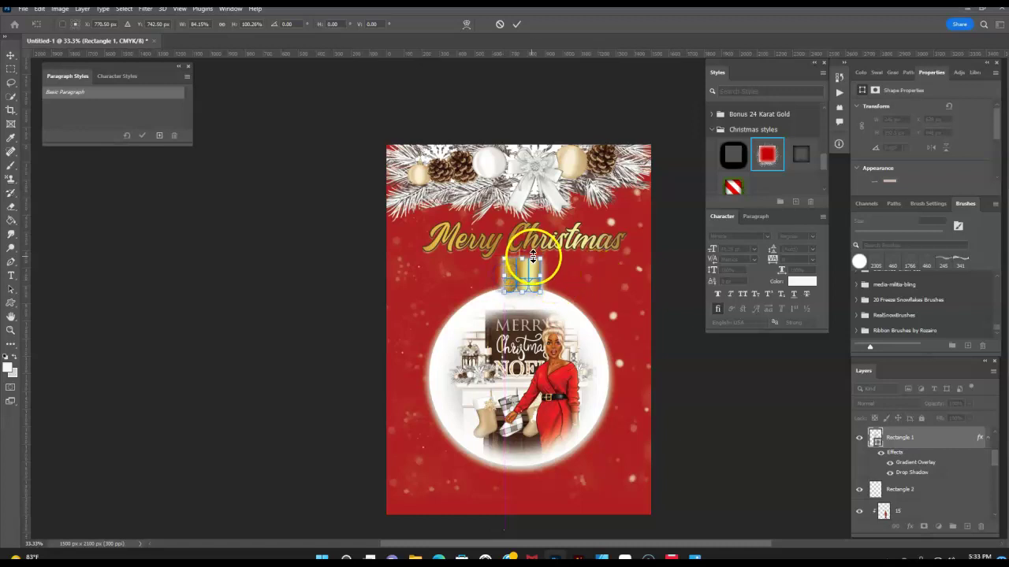
{"action": "left_click", "coordinate": [519, 24]}
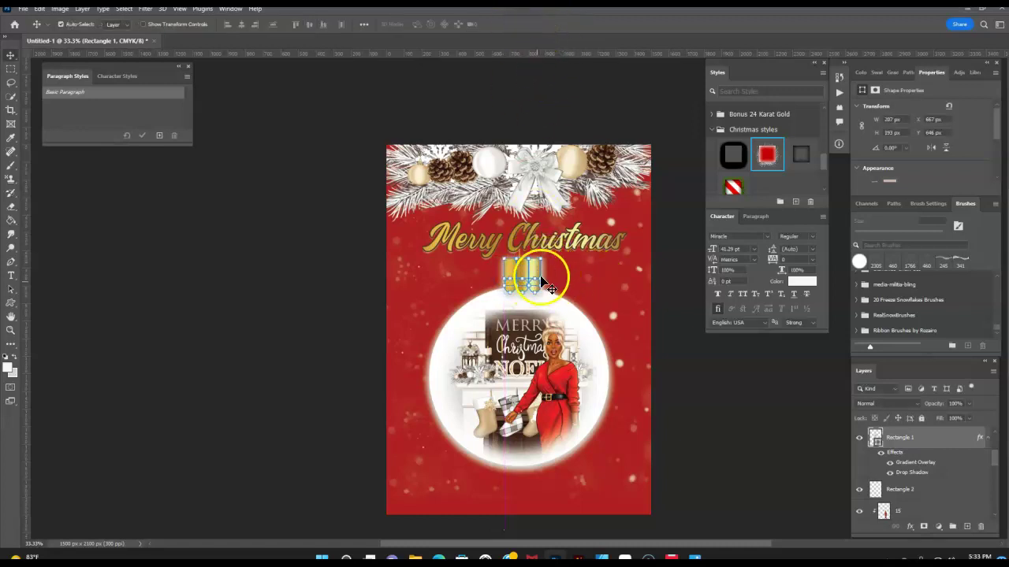
{"action": "left_click", "coordinate": [252, 263]}
{"action": "left_click_drag", "start_coordinate": [540, 273], "coordinate": [535, 273]}
{"action": "left_click", "coordinate": [294, 305]}
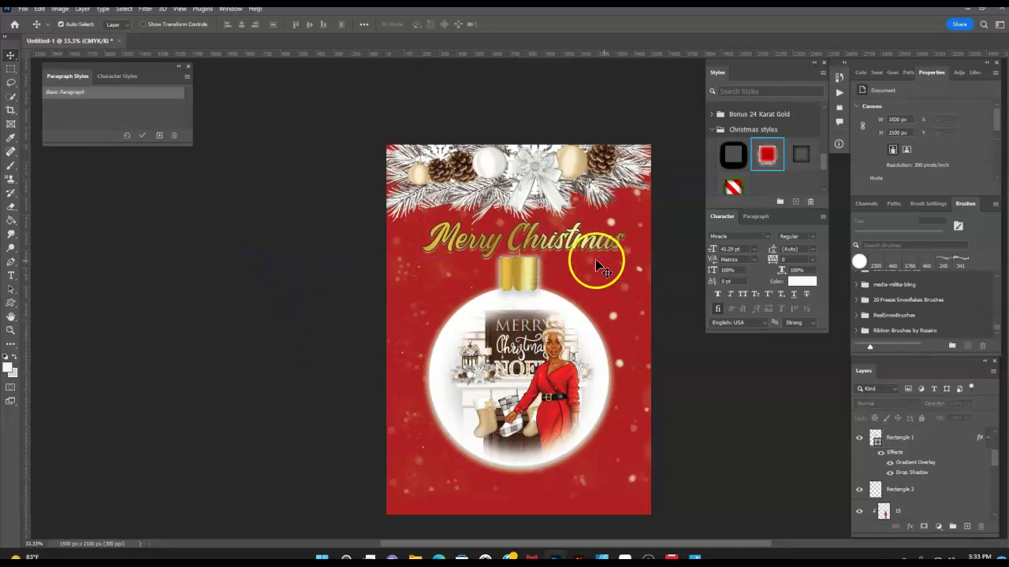
Step: Soften the gold ornament cap's drop shadow by lowering its spread and setting distance to 0 px and size to 24 px
{"action": "left_click", "coordinate": [520, 274]}
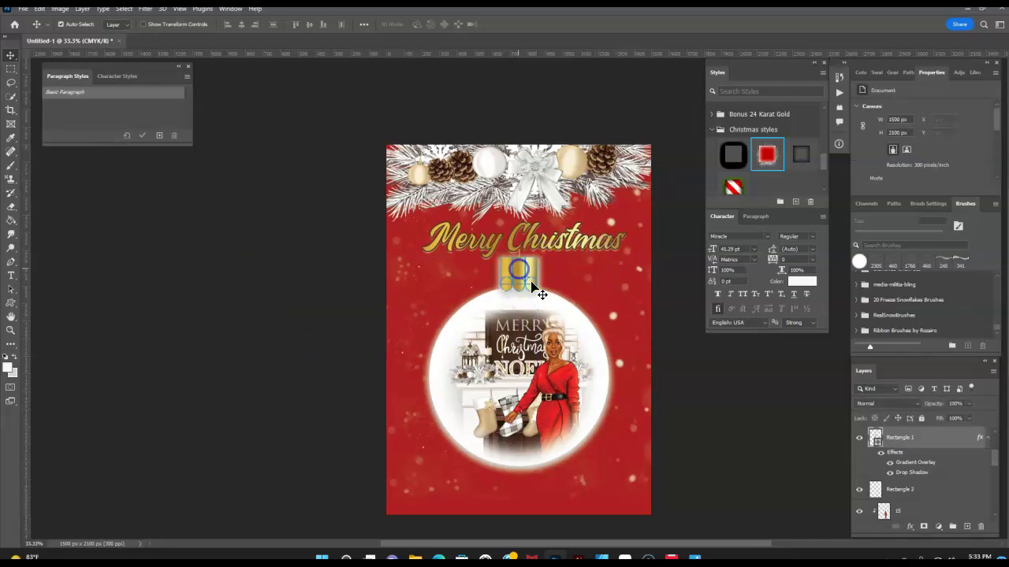
{"action": "left_click", "coordinate": [910, 527]}
{"action": "left_click", "coordinate": [926, 521]}
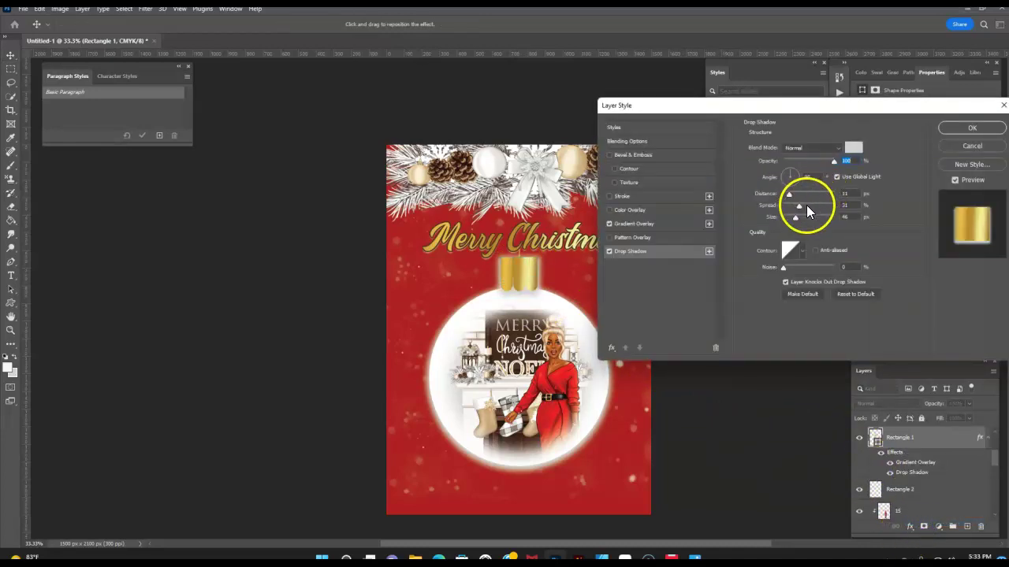
{"action": "mouse_move", "coordinate": [798, 205]}
{"action": "left_mouse_down"}
{"action": "mouse_move", "coordinate": [788, 205]}
{"action": "mouse_move", "coordinate": [792, 225]}
{"action": "mouse_move", "coordinate": [782, 198]}
{"action": "left_mouse_up"}
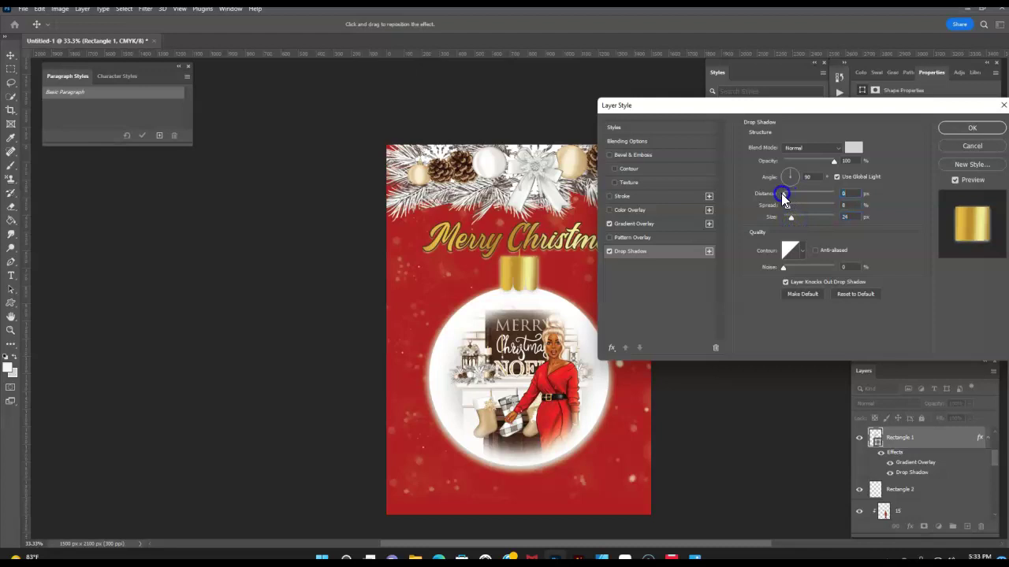
{"action": "left_click", "coordinate": [971, 128]}
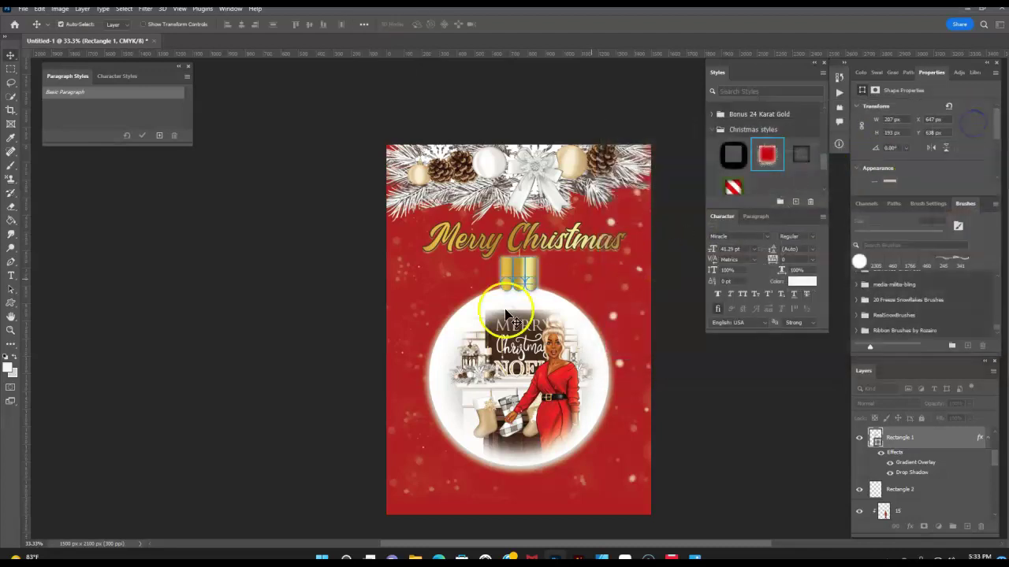
{"action": "left_click", "coordinate": [337, 302]}
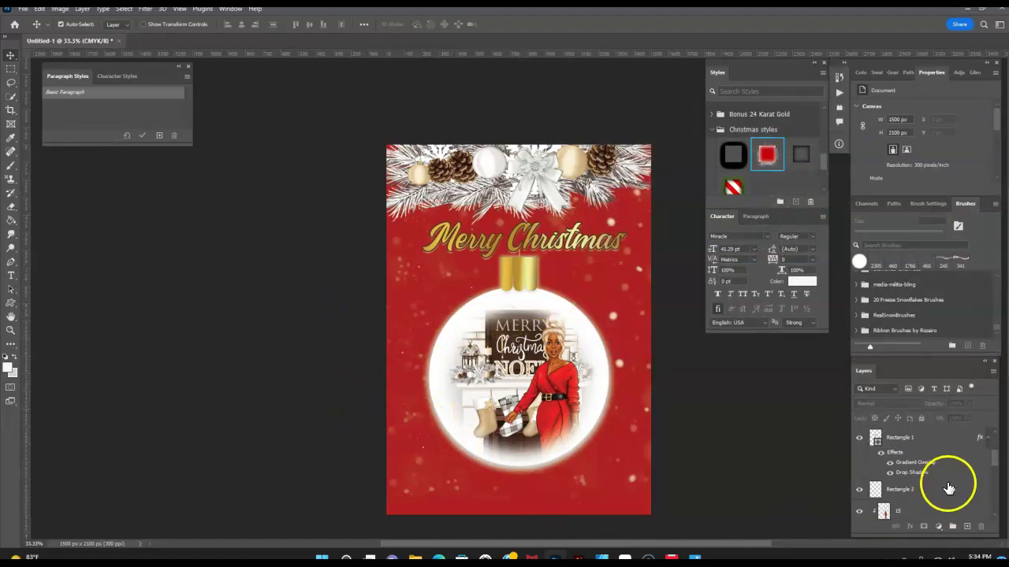
Step: Add a new layer at the top of the stack and write "From: The", the family's surname and "Family" below the ornament
{"action": "scroll", "coordinate": [994, 457], "scroll_direction": "up", "scroll_amount": 3}
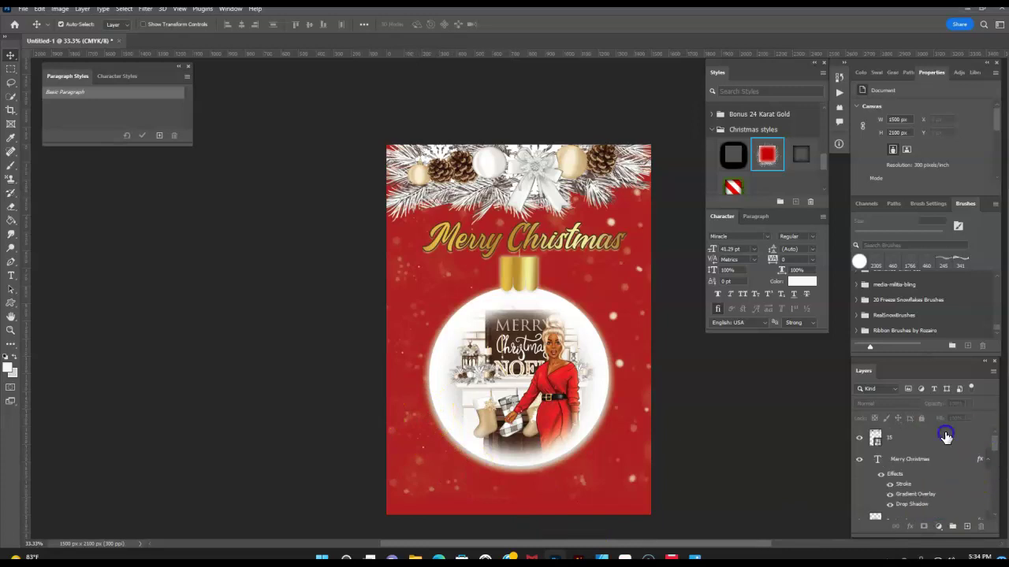
{"action": "left_click", "coordinate": [946, 435]}
{"action": "left_click", "coordinate": [967, 525]}
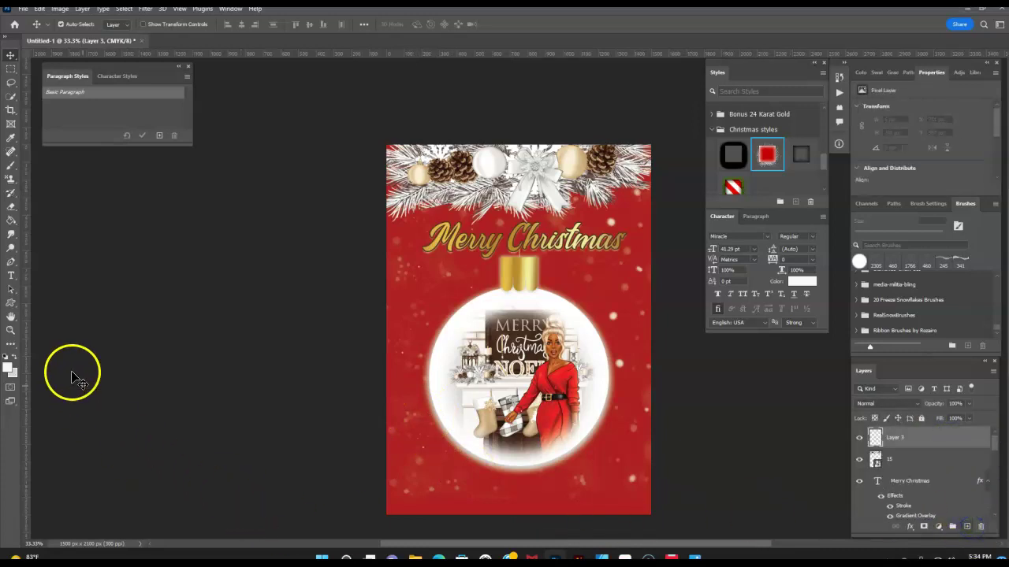
{"action": "left_click", "coordinate": [11, 276]}
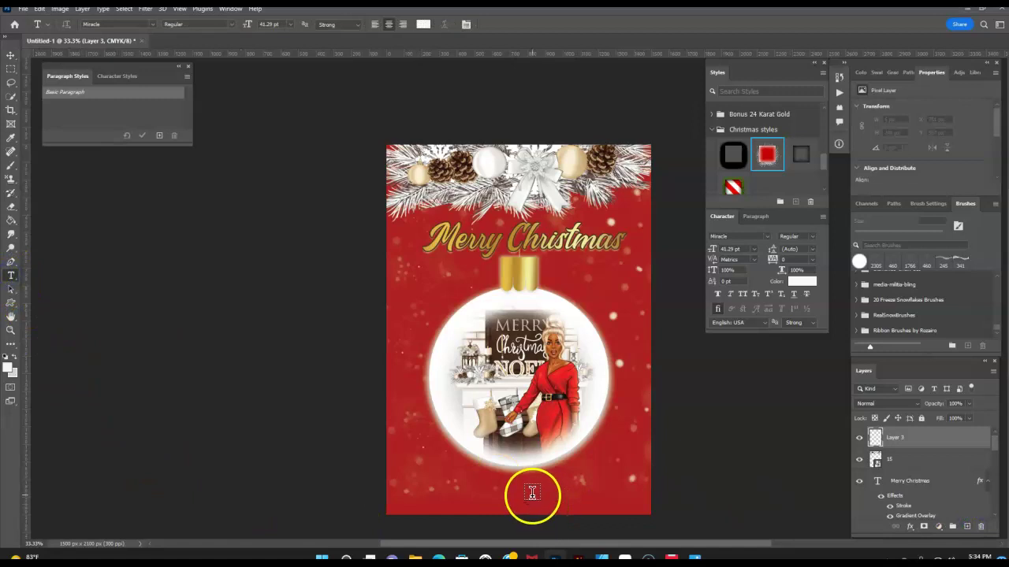
{"action": "left_click", "coordinate": [452, 486]}
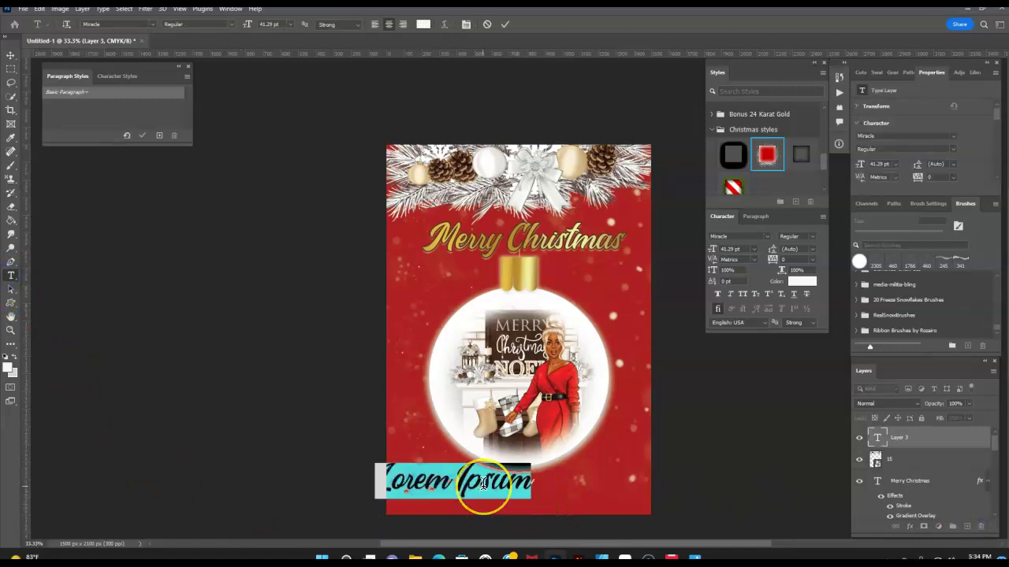
{"action": "type", "text": "From"}
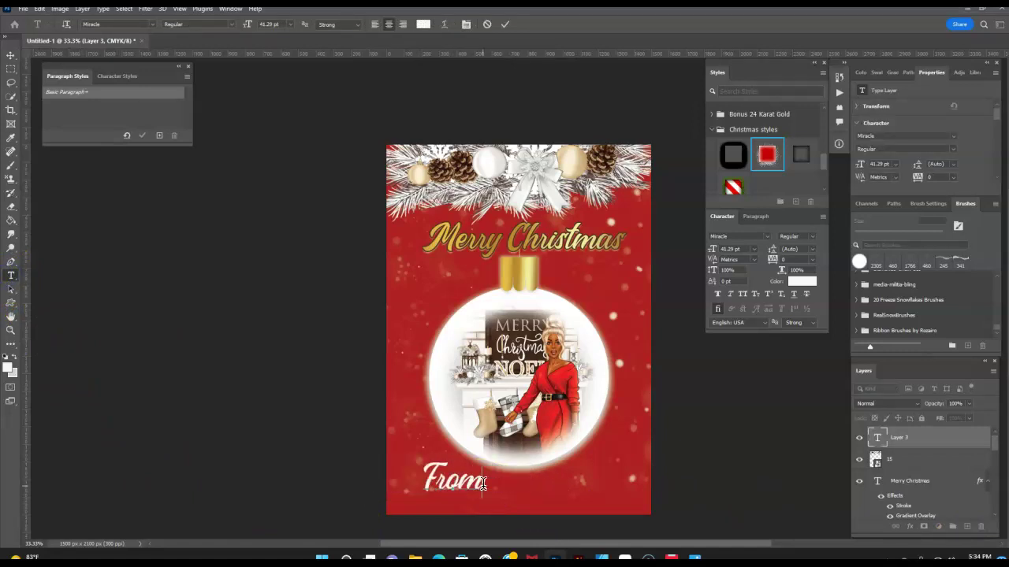
{"action": "type", "text": ": The Davis"}
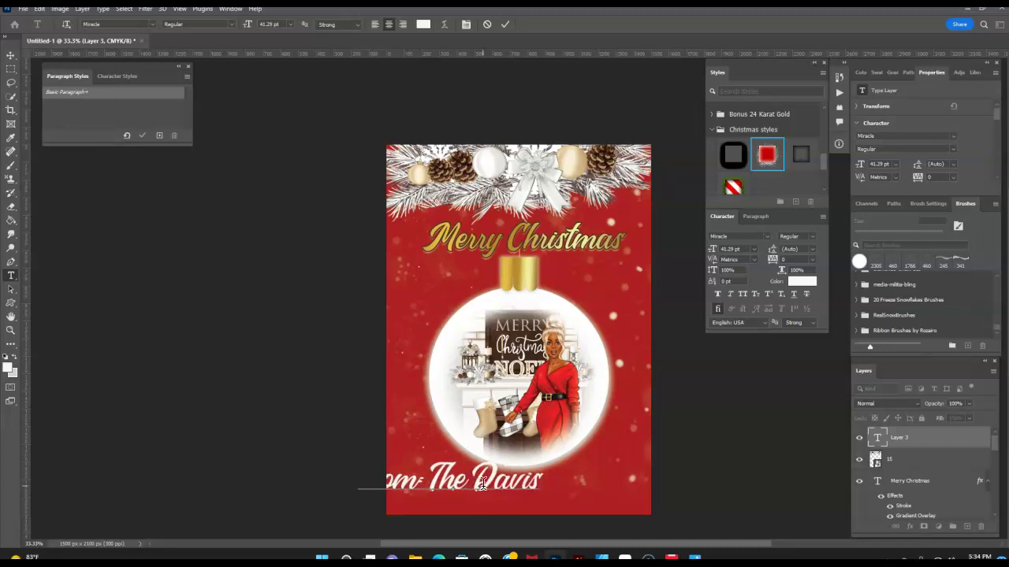
{"action": "type", "text": "Family"}
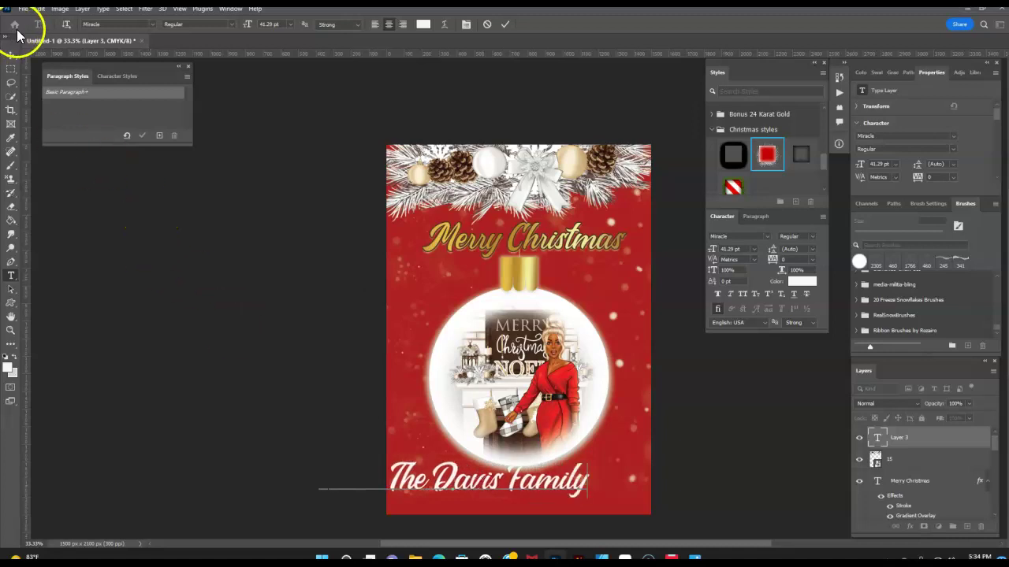
Step: Scale the "From" signature text to about 63% with Free Transform and center it beneath the ornament
{"action": "left_click", "coordinate": [41, 9]}
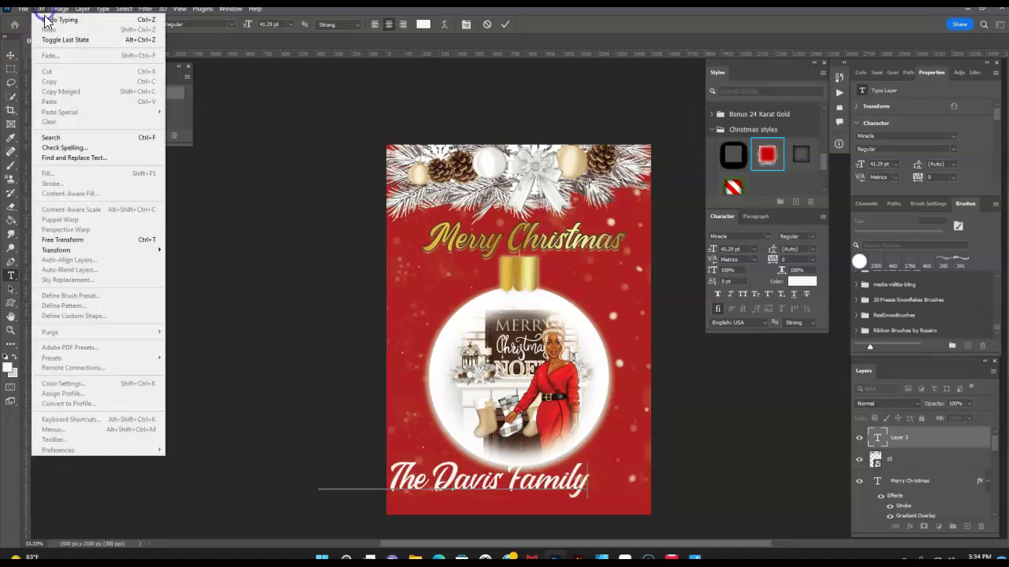
{"action": "left_click", "coordinate": [63, 239]}
{"action": "left_click_drag", "start_coordinate": [319, 479], "coordinate": [418, 485]}
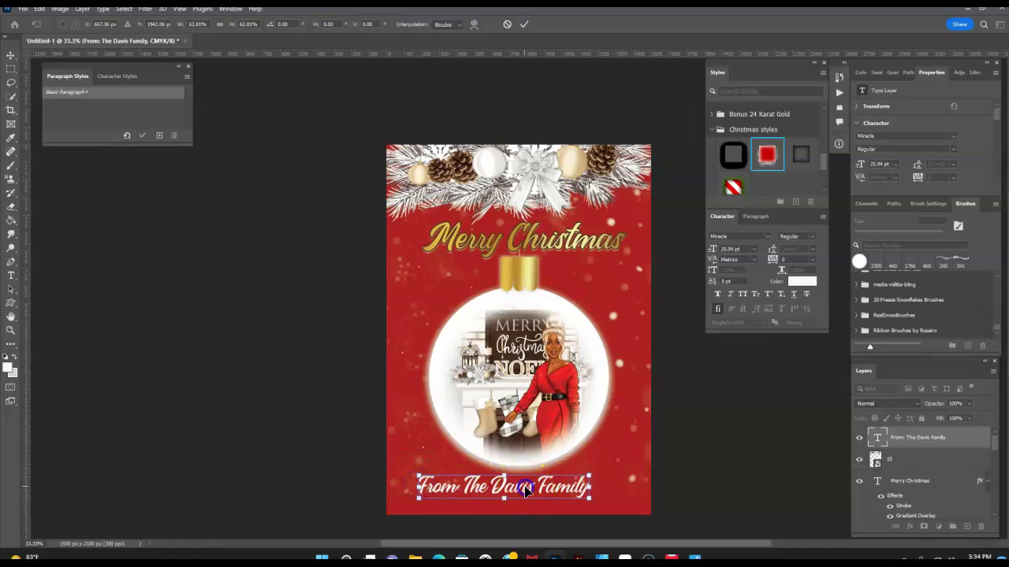
{"action": "left_click", "coordinate": [524, 24]}
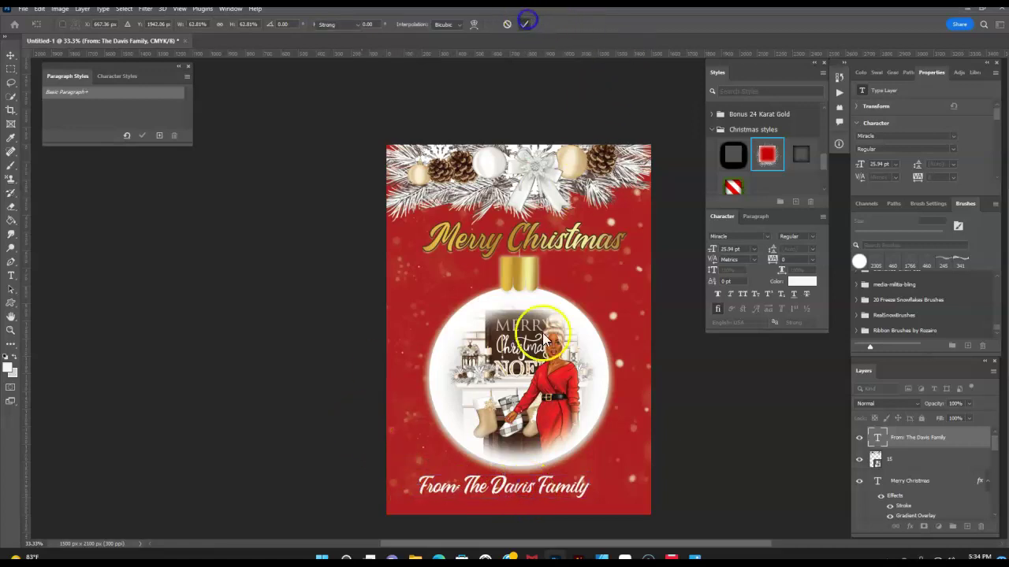
{"action": "left_click", "coordinate": [11, 56]}
{"action": "left_click_drag", "start_coordinate": [478, 484], "coordinate": [493, 488]}
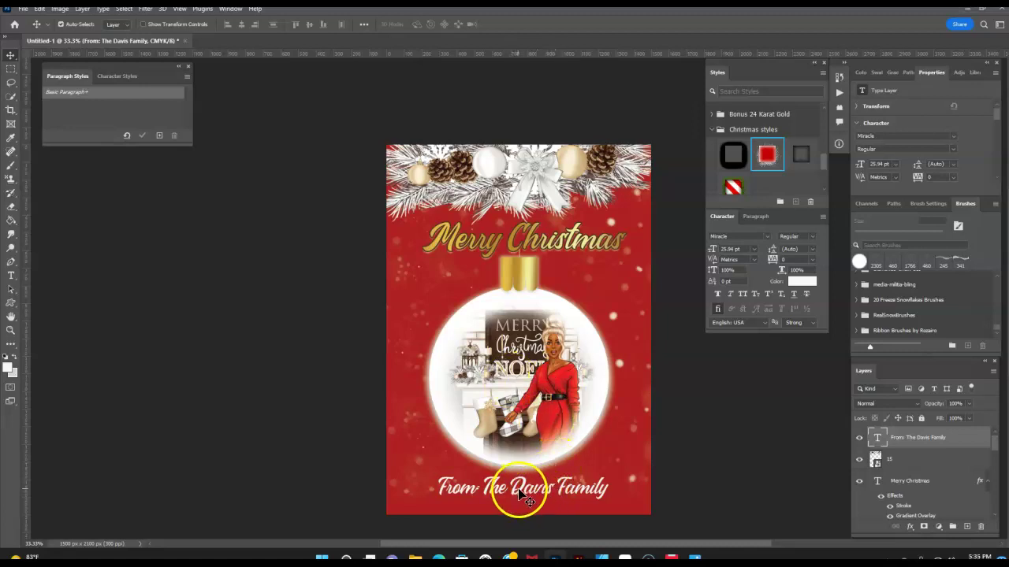
{"action": "left_click", "coordinate": [912, 527]}
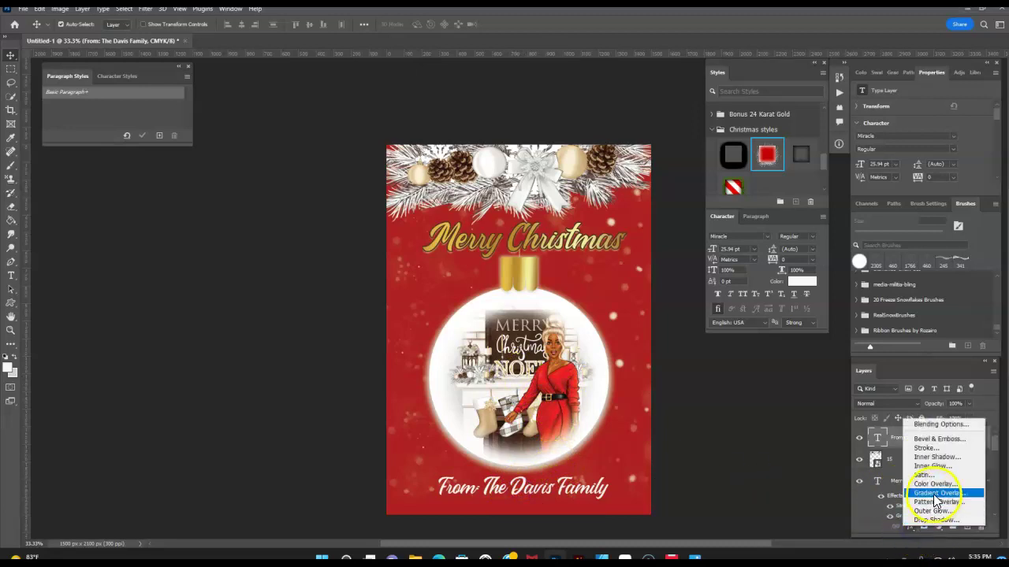
{"action": "left_click", "coordinate": [933, 493]}
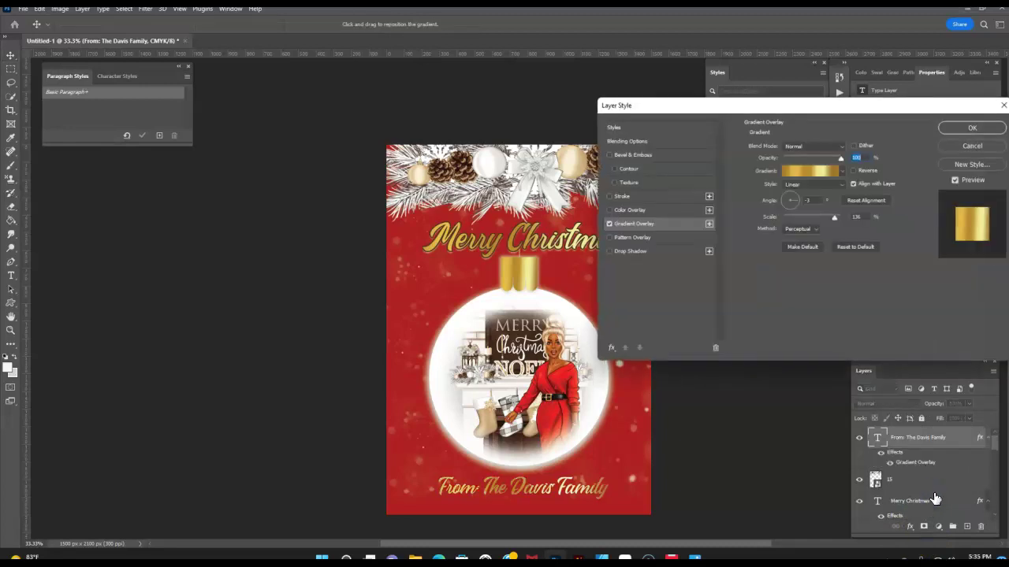
{"action": "left_click", "coordinate": [971, 146]}
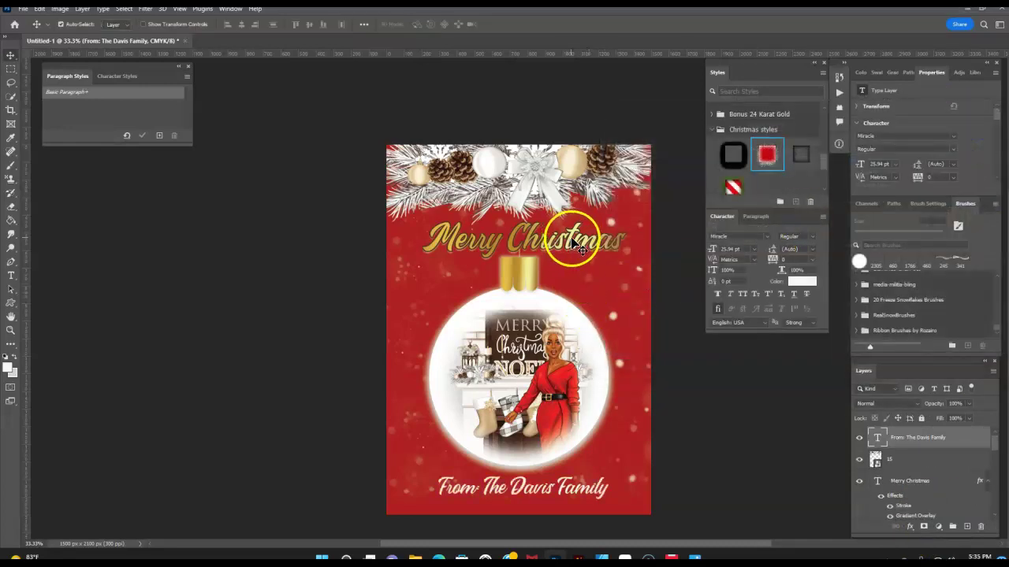
Step: Copy the layer style of the Merry Christmas text onto the "From" signature text and deselect it
{"action": "left_click", "coordinate": [573, 241]}
{"action": "right_click", "coordinate": [917, 468]}
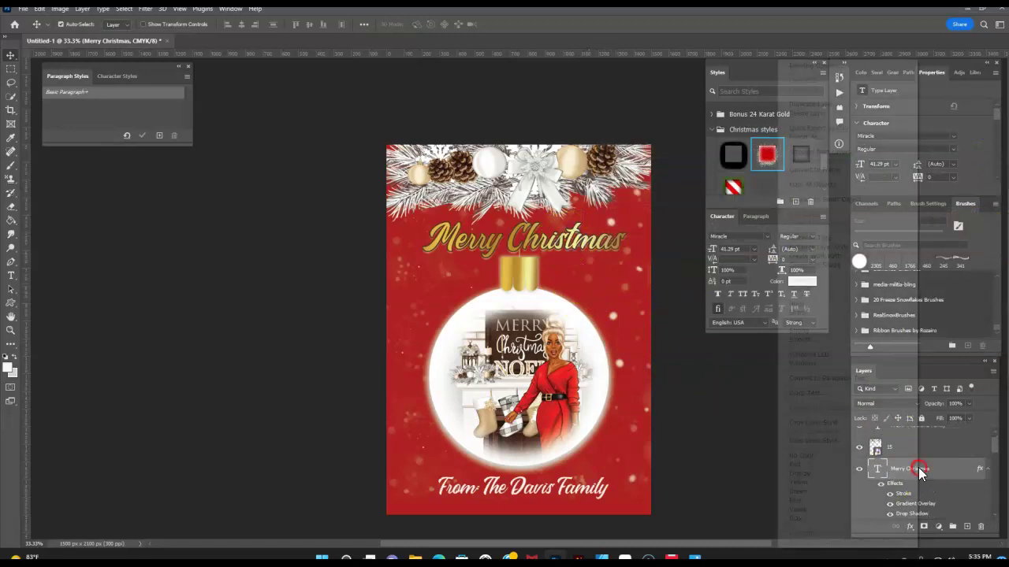
{"action": "left_click", "coordinate": [815, 423]}
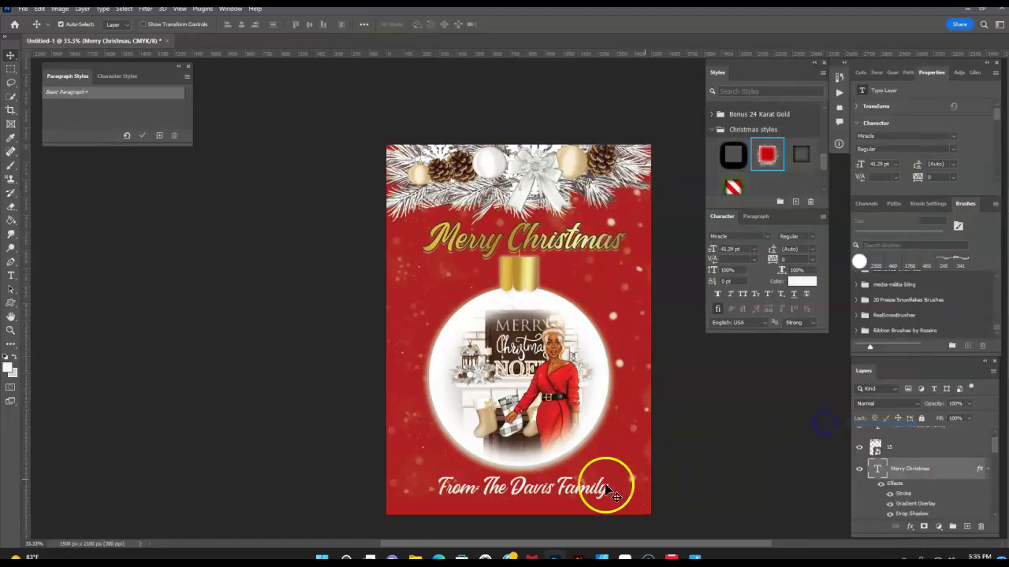
{"action": "left_click", "coordinate": [524, 485]}
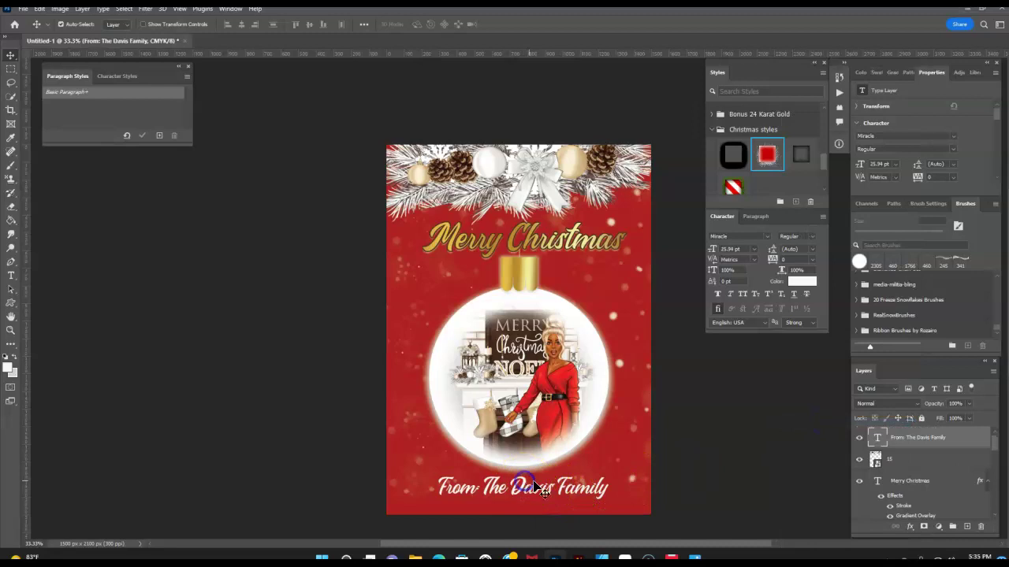
{"action": "right_click", "coordinate": [909, 446]}
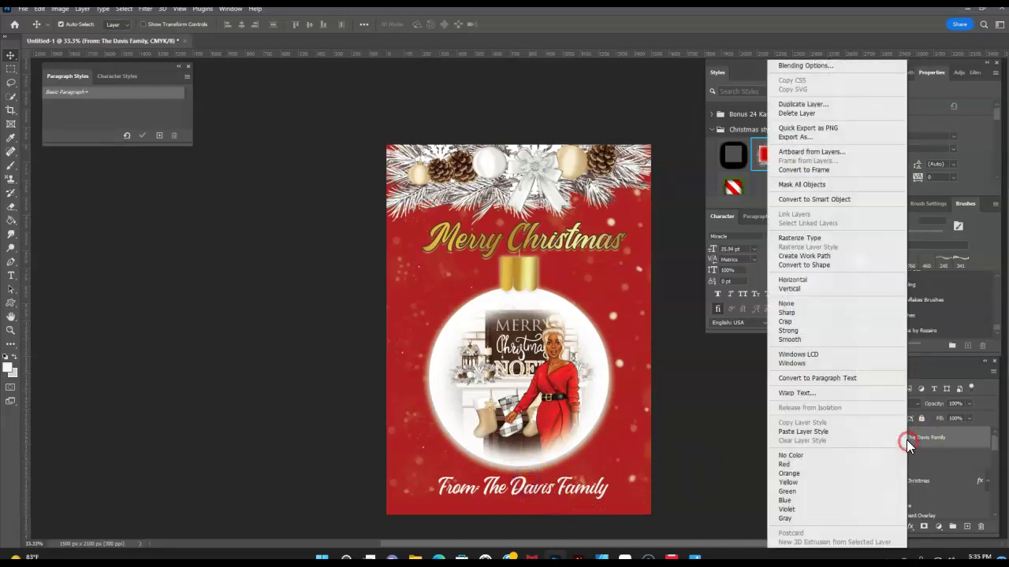
{"action": "left_click", "coordinate": [817, 432]}
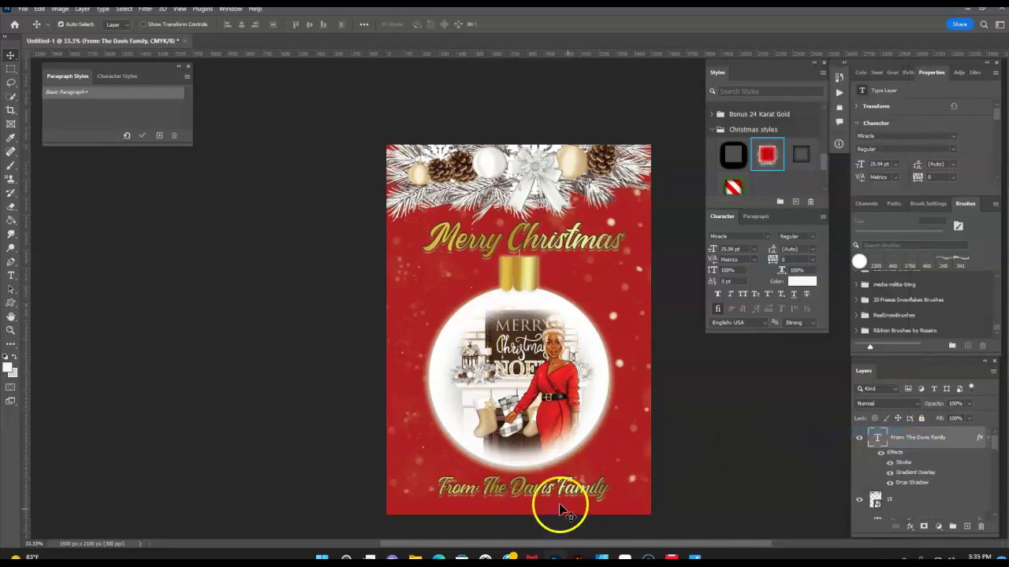
{"action": "left_click", "coordinate": [709, 468]}
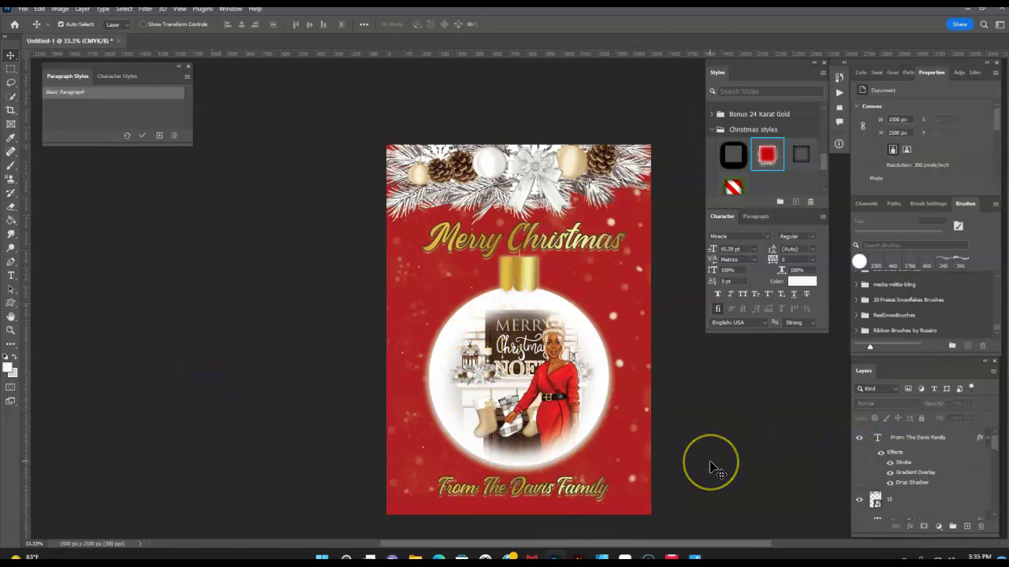